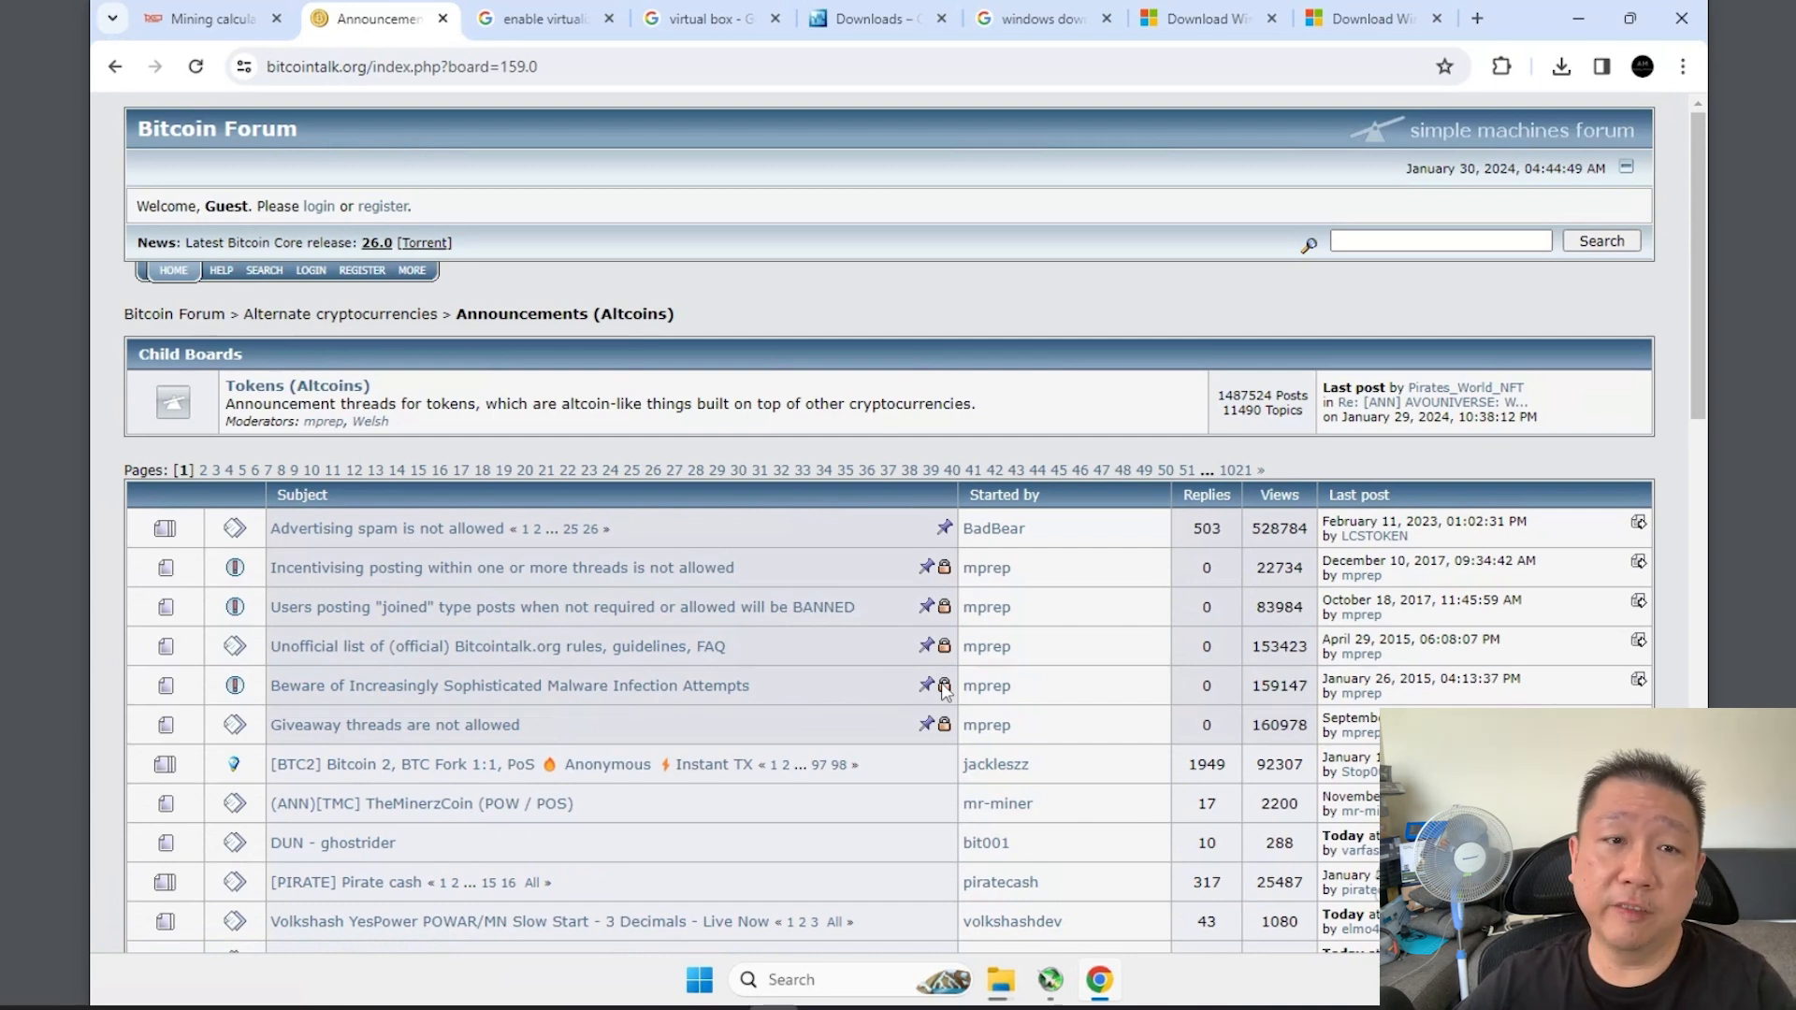
Review the search results on enabling virtualization in BIOS, and check the CPU's virtualisation status in Task Manager.
scroll(945, 691, down, 2)
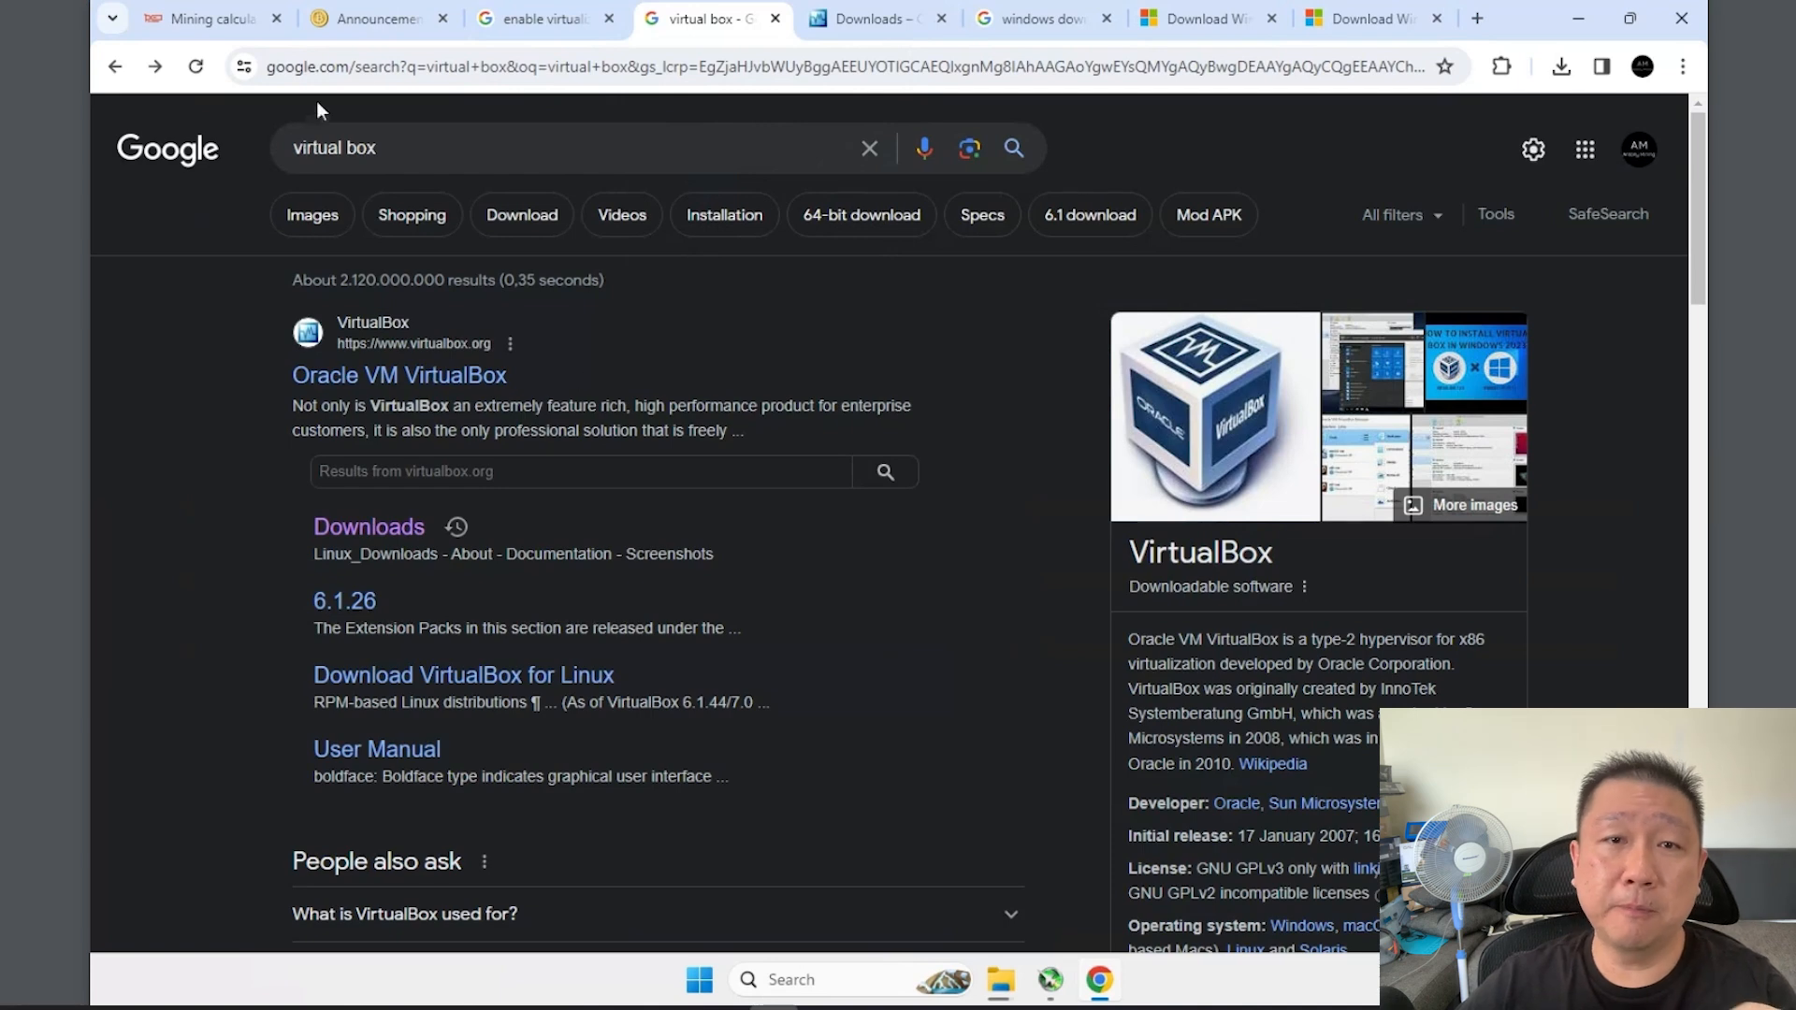
click(548, 22)
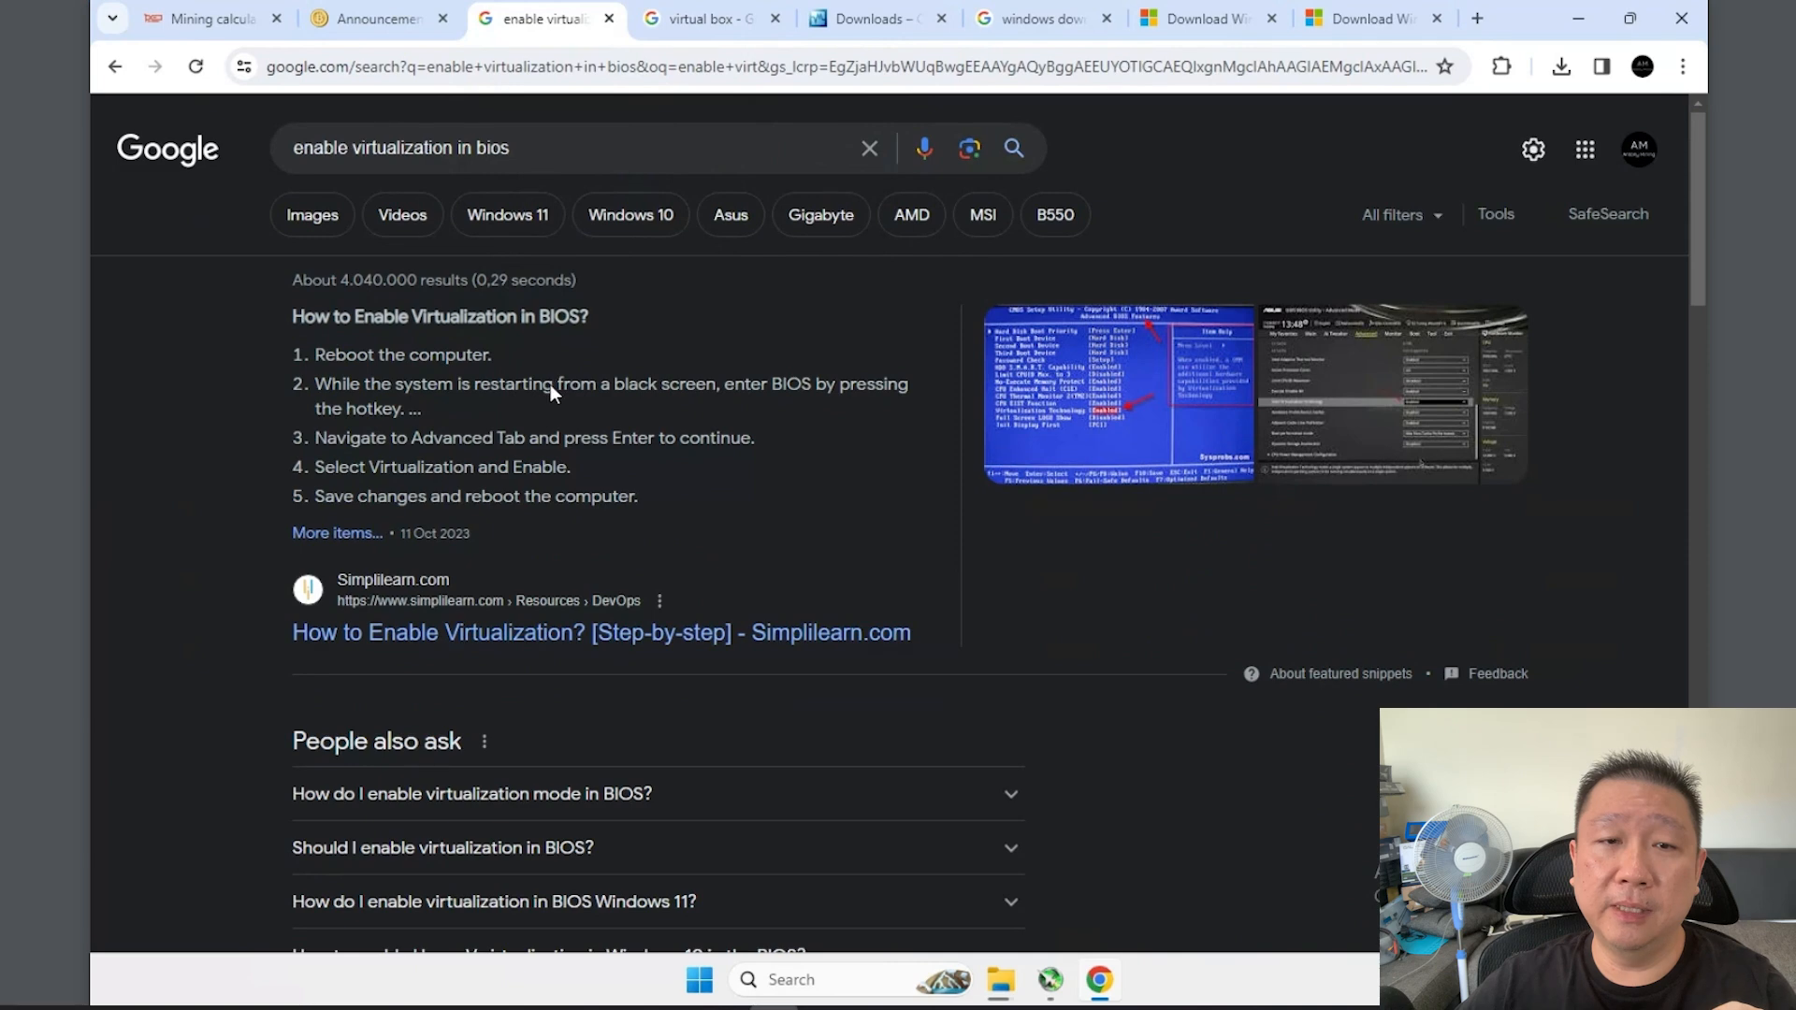
drag(394, 316, 517, 318)
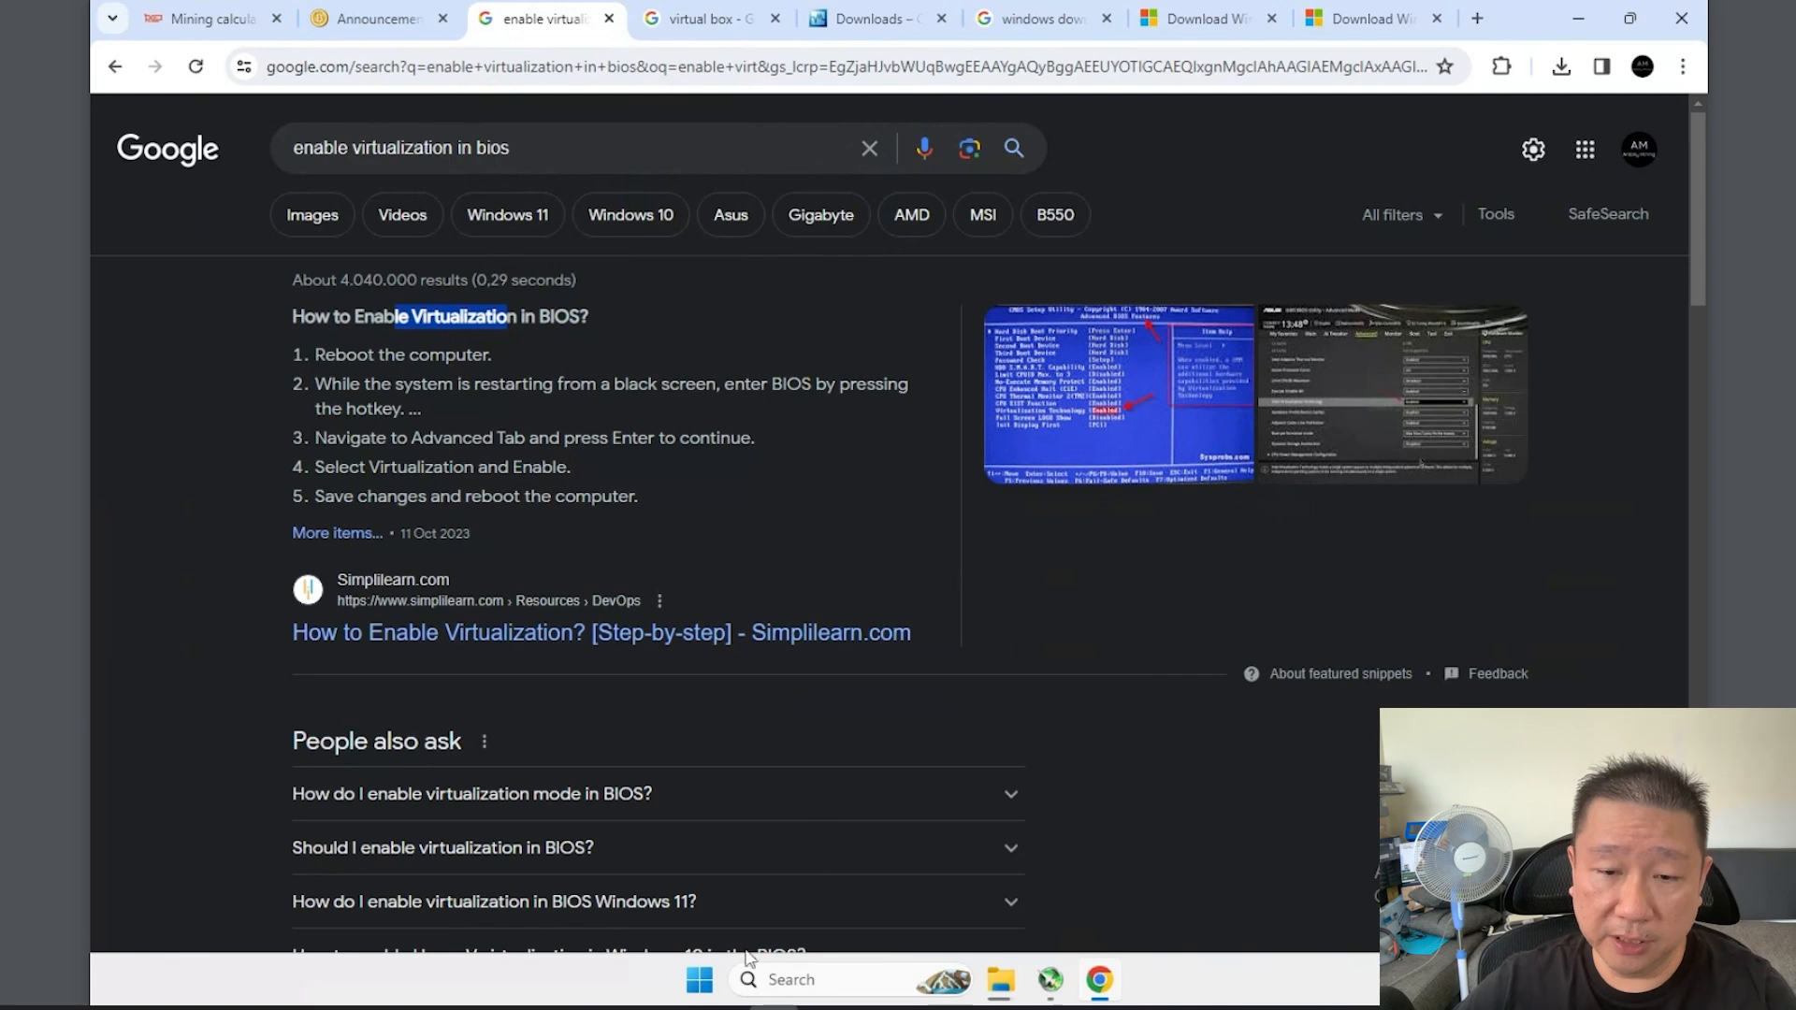
key(ctrl+shift+Escape)
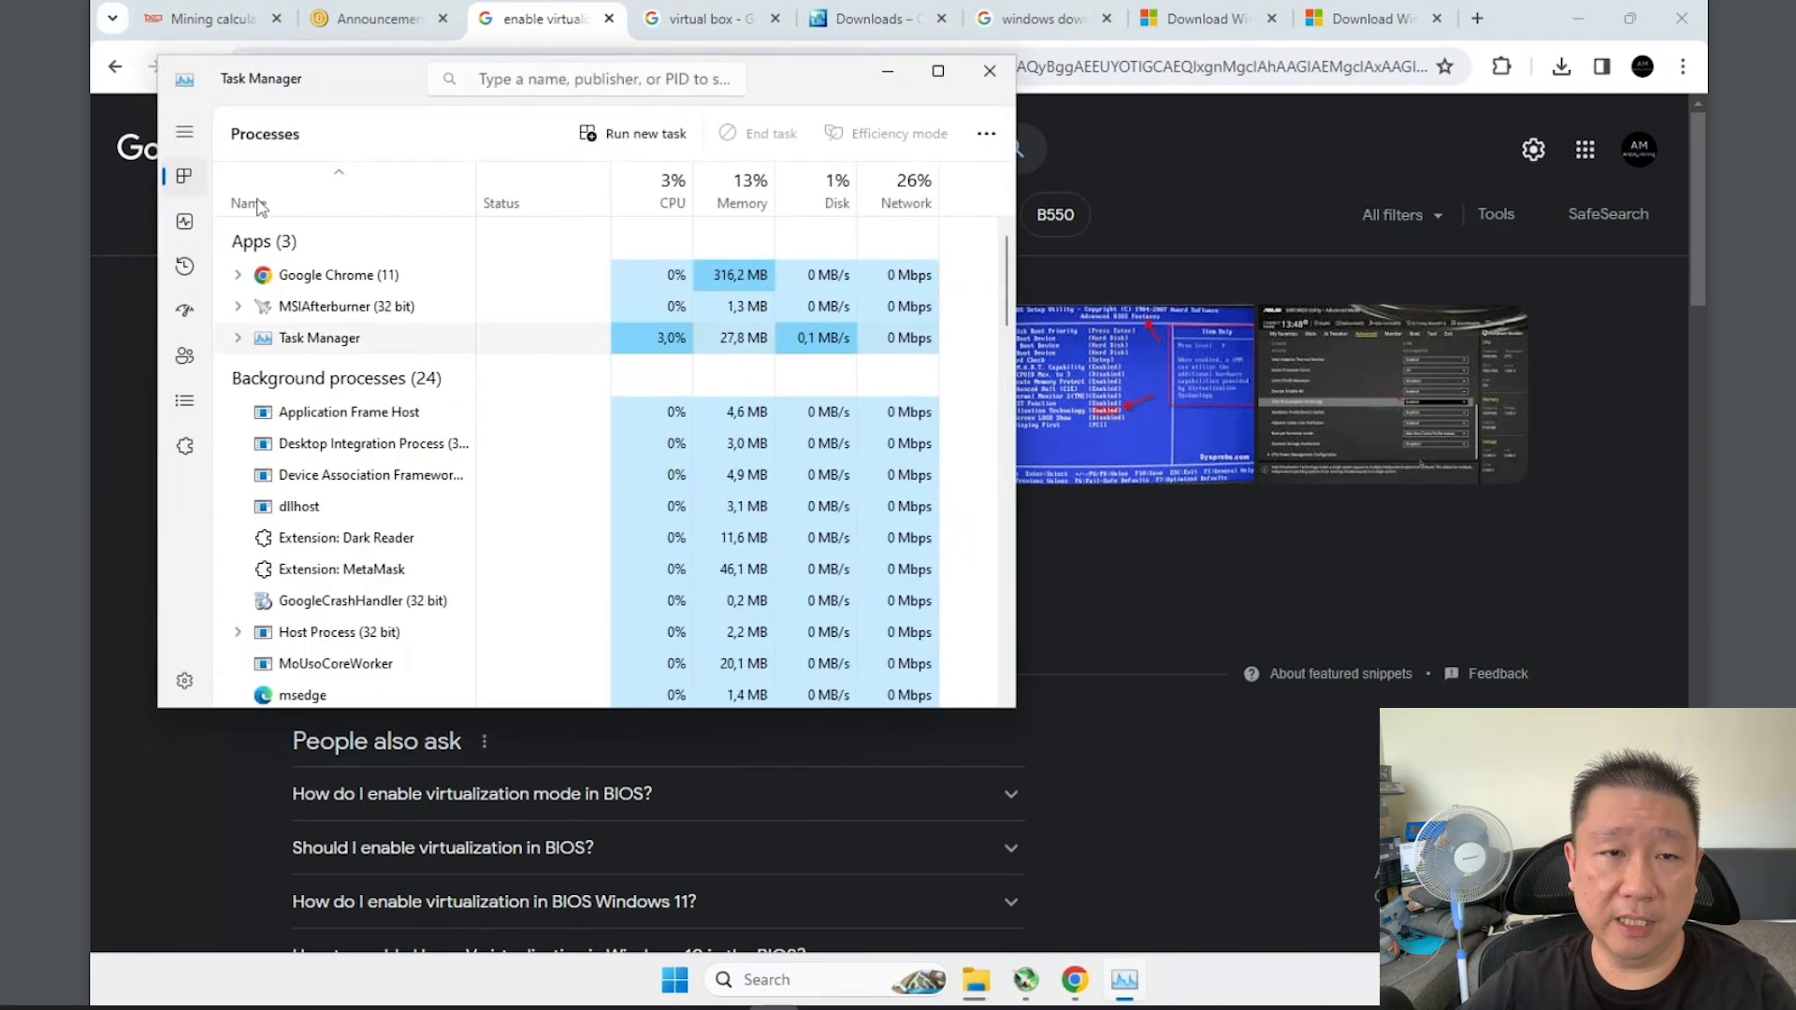
click(187, 224)
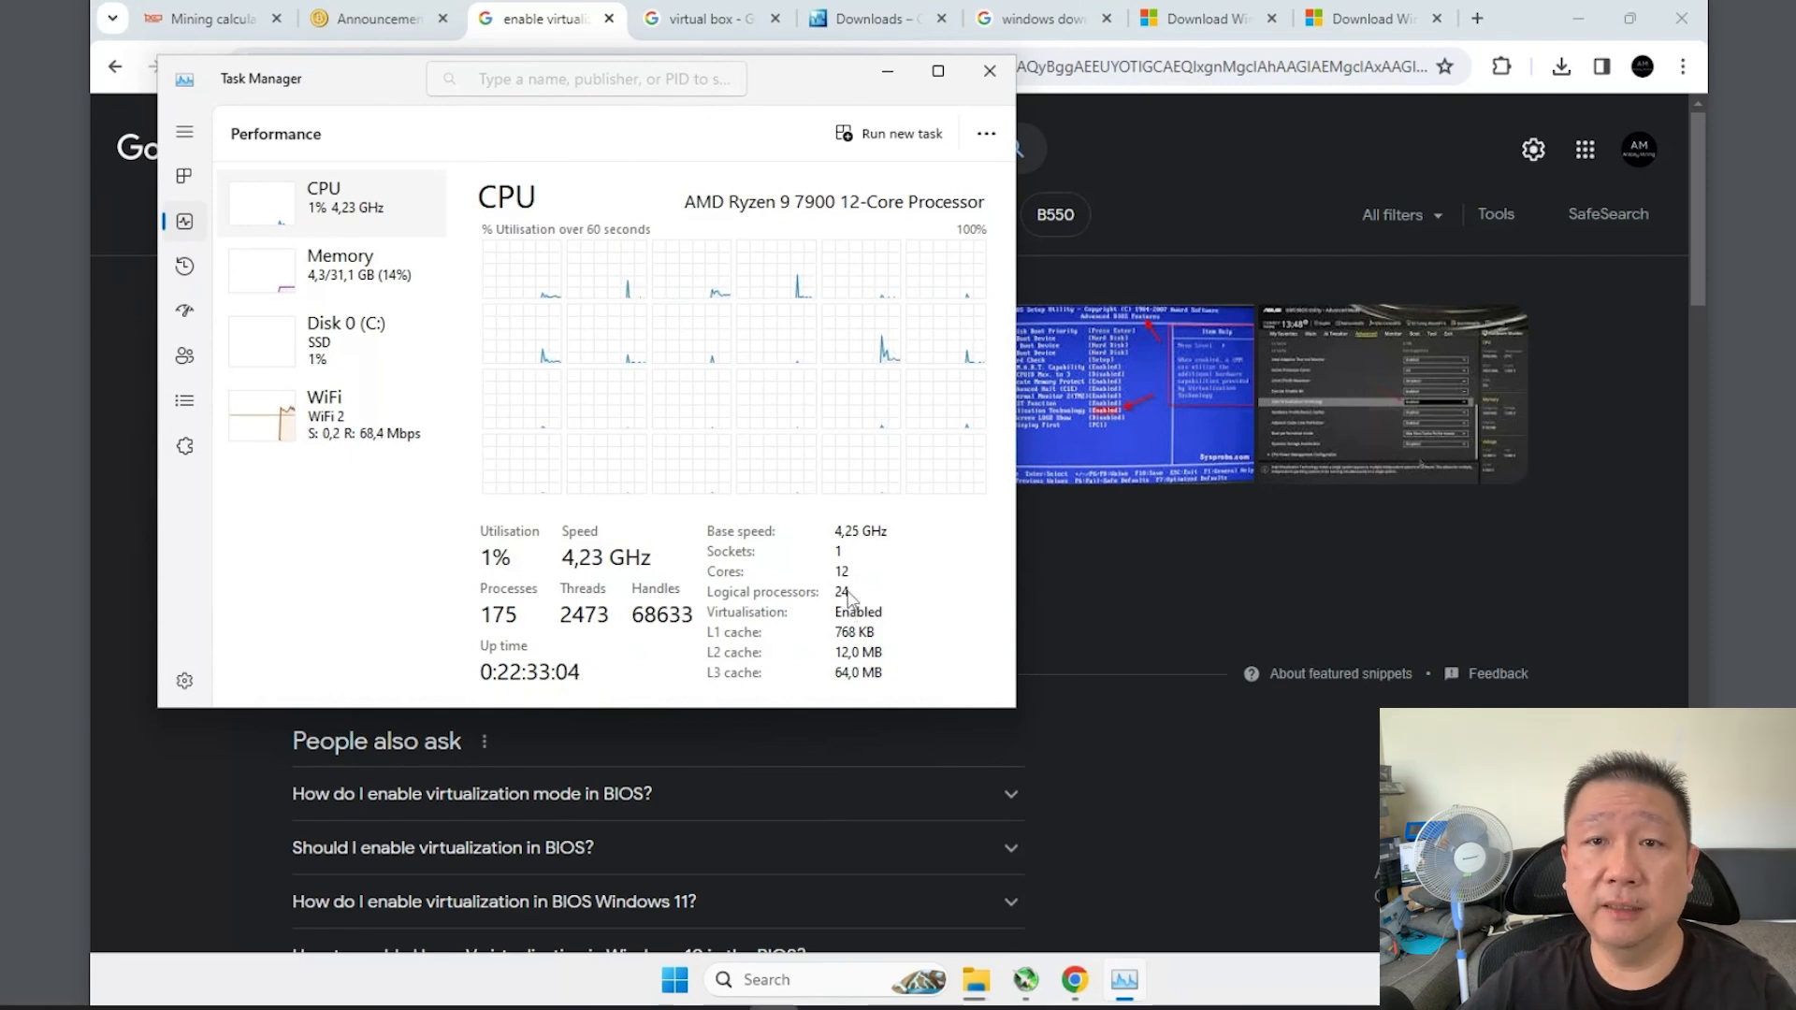
Find the Windows hosts package of VirtualBox 7.0.14 on the VirtualBox downloads page in Chrome.
click(737, 24)
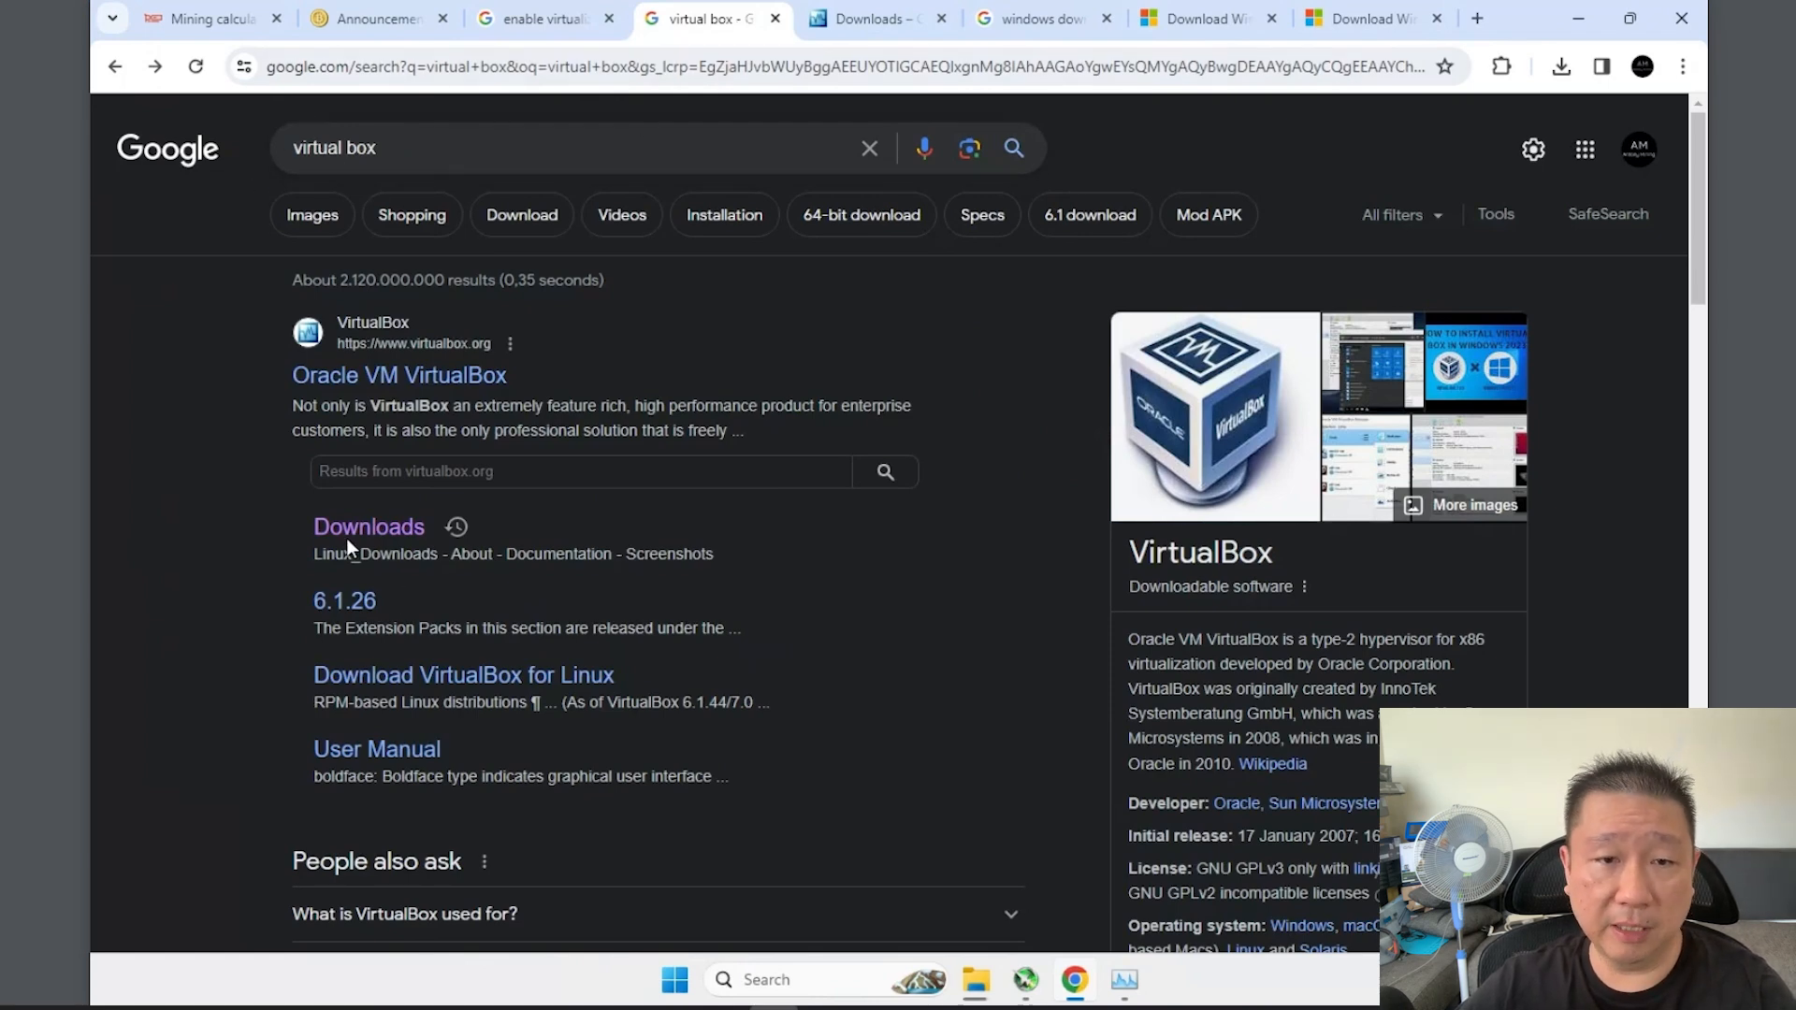
click(859, 23)
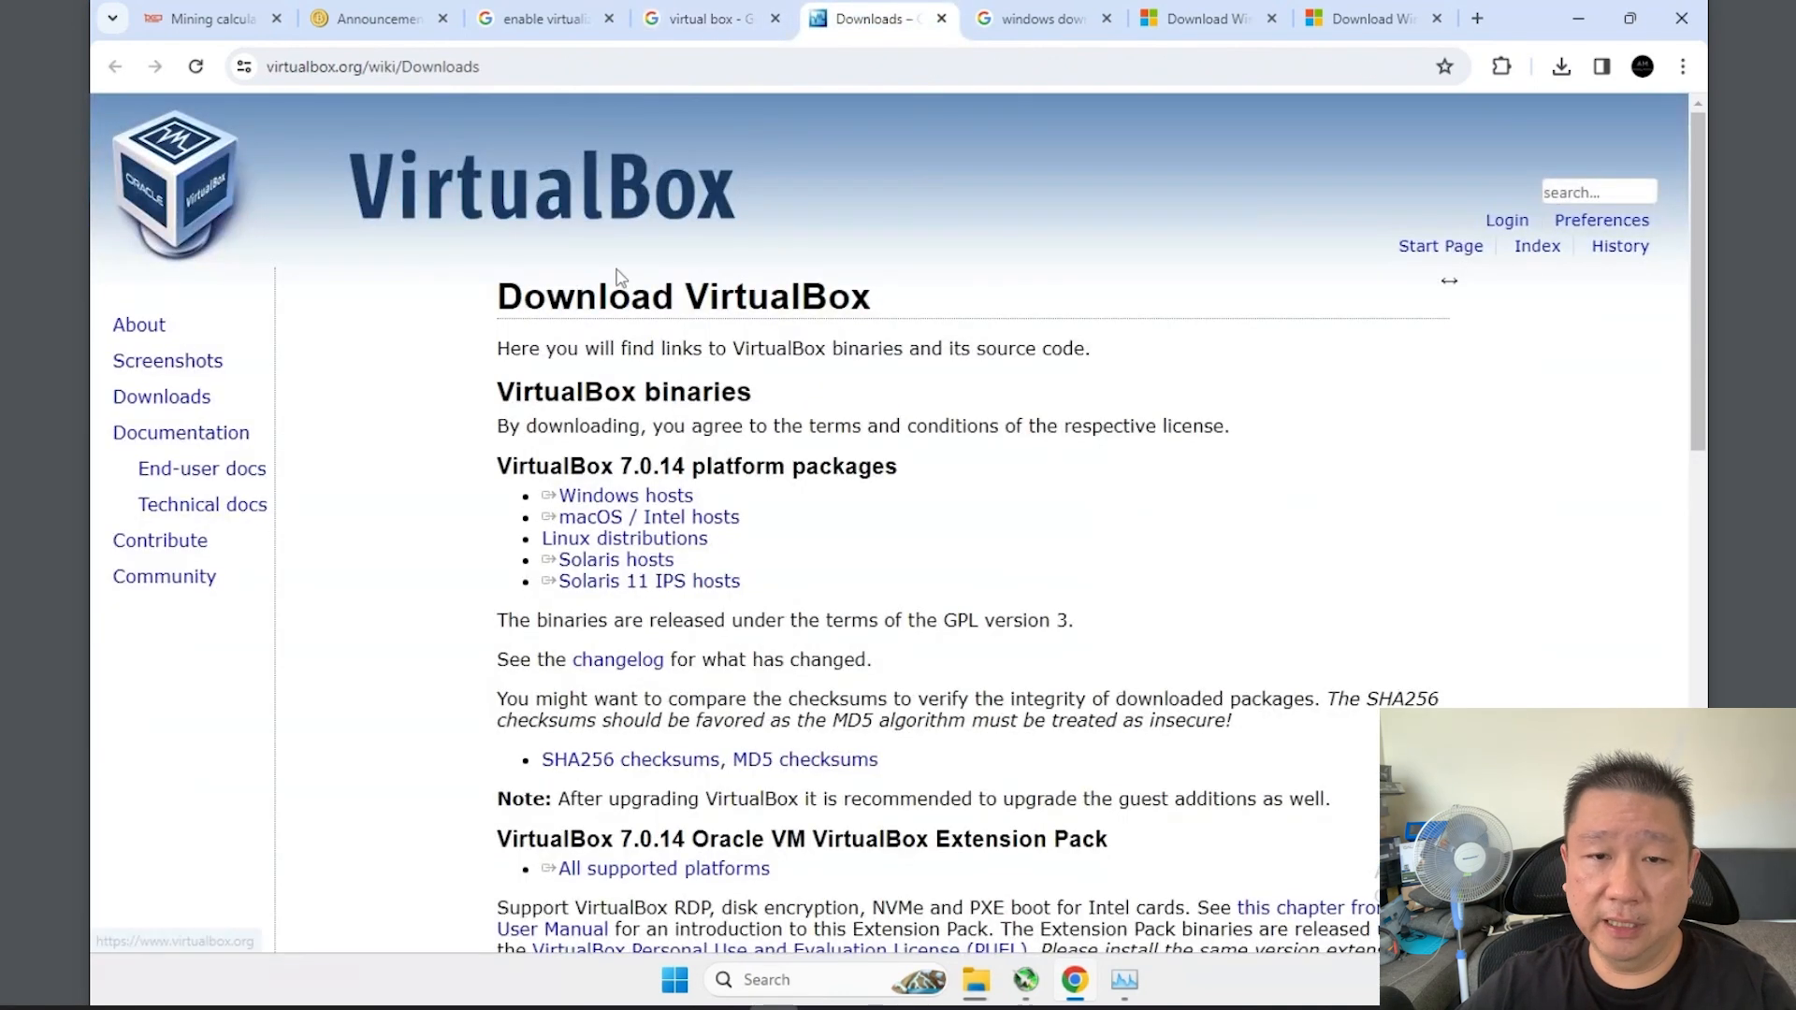
double_click(595, 479)
triple_click(599, 496)
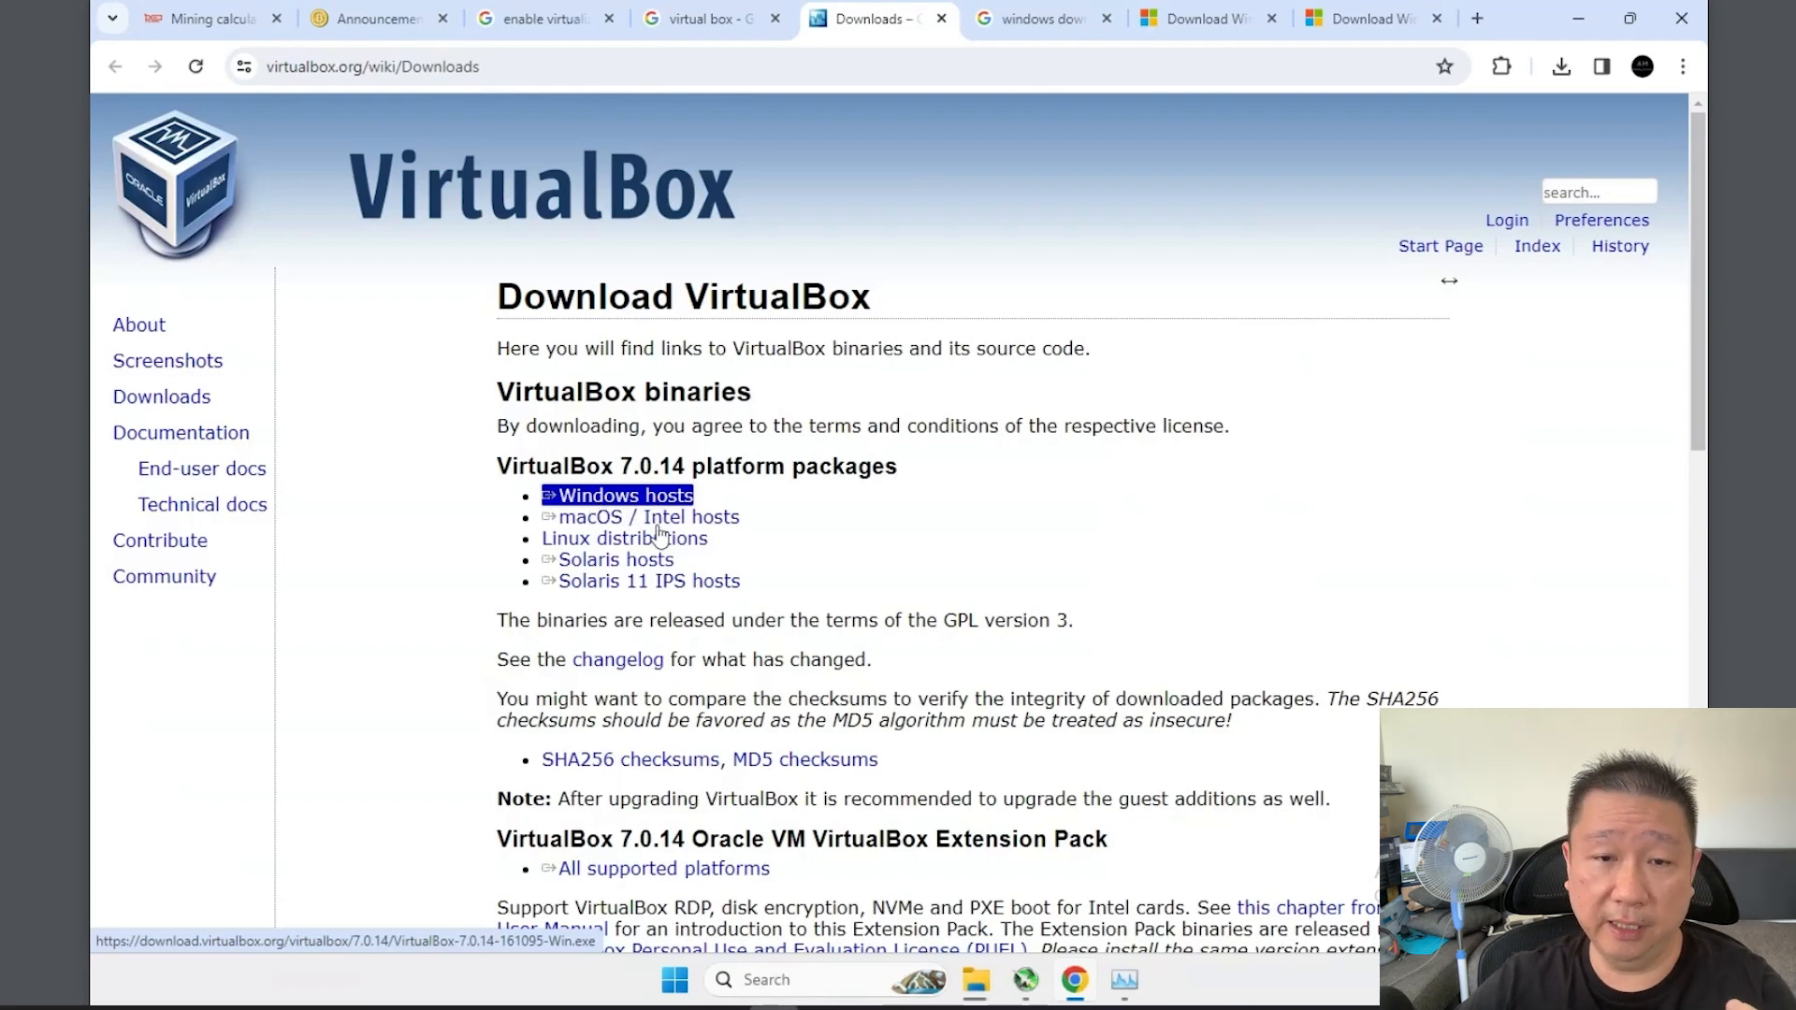
key(Tab)
key(Tab)
key(Tab)
key(Tab)
key(shift+Tab)
key(shift+Tab)
key(shift+Tab)
key(shift+Tab)
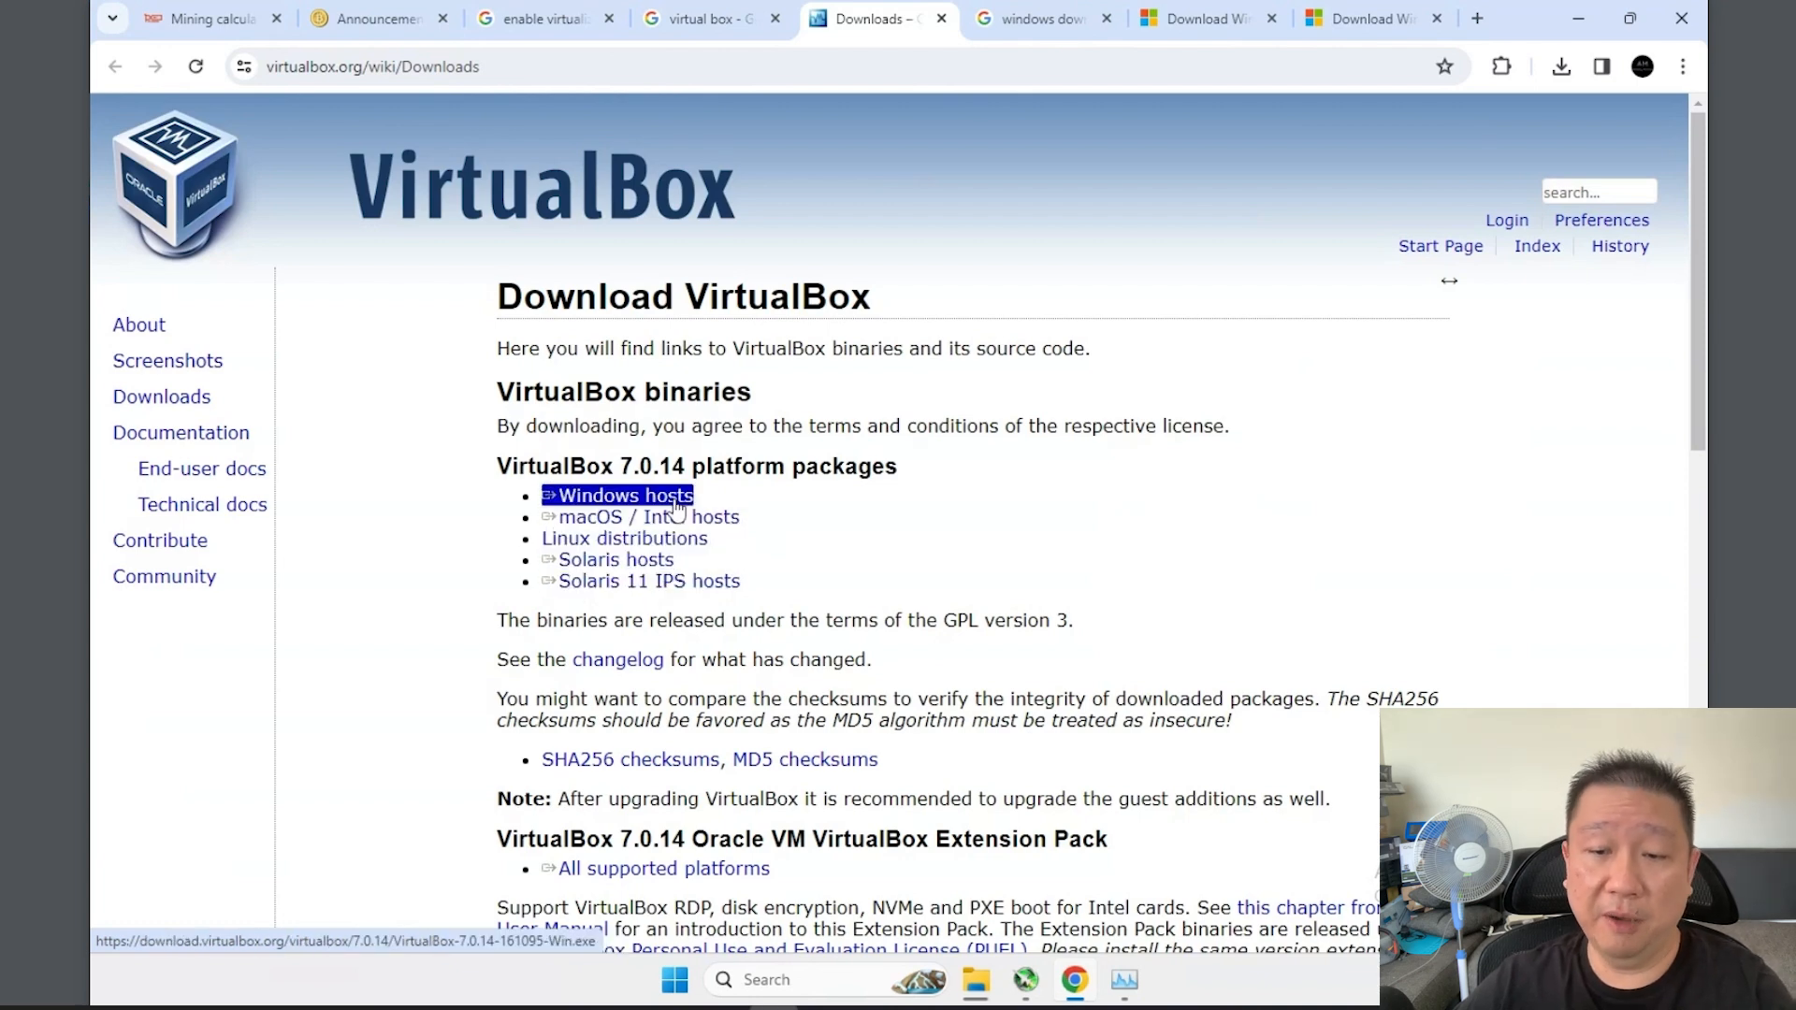
Switch to the Downloads folder in File Explorer and run the VirtualBox-7.0.14-161095-Win installer.
click(976, 979)
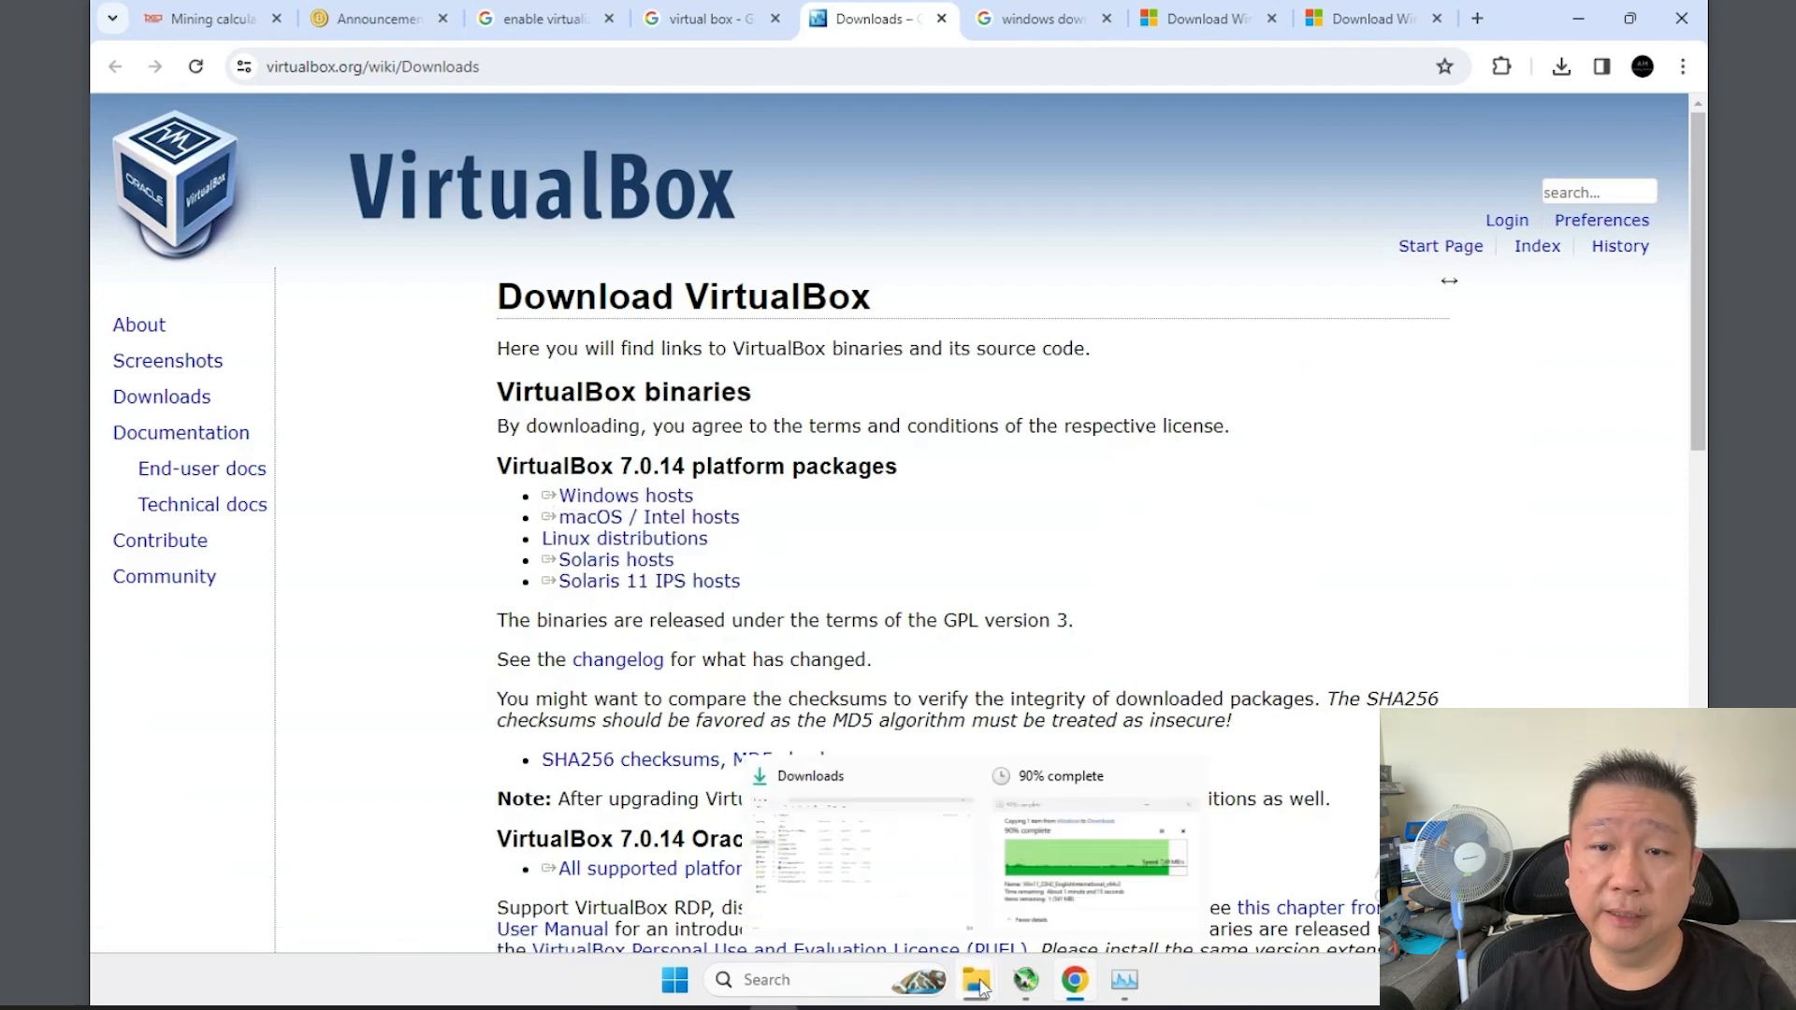
click(1038, 893)
click(353, 240)
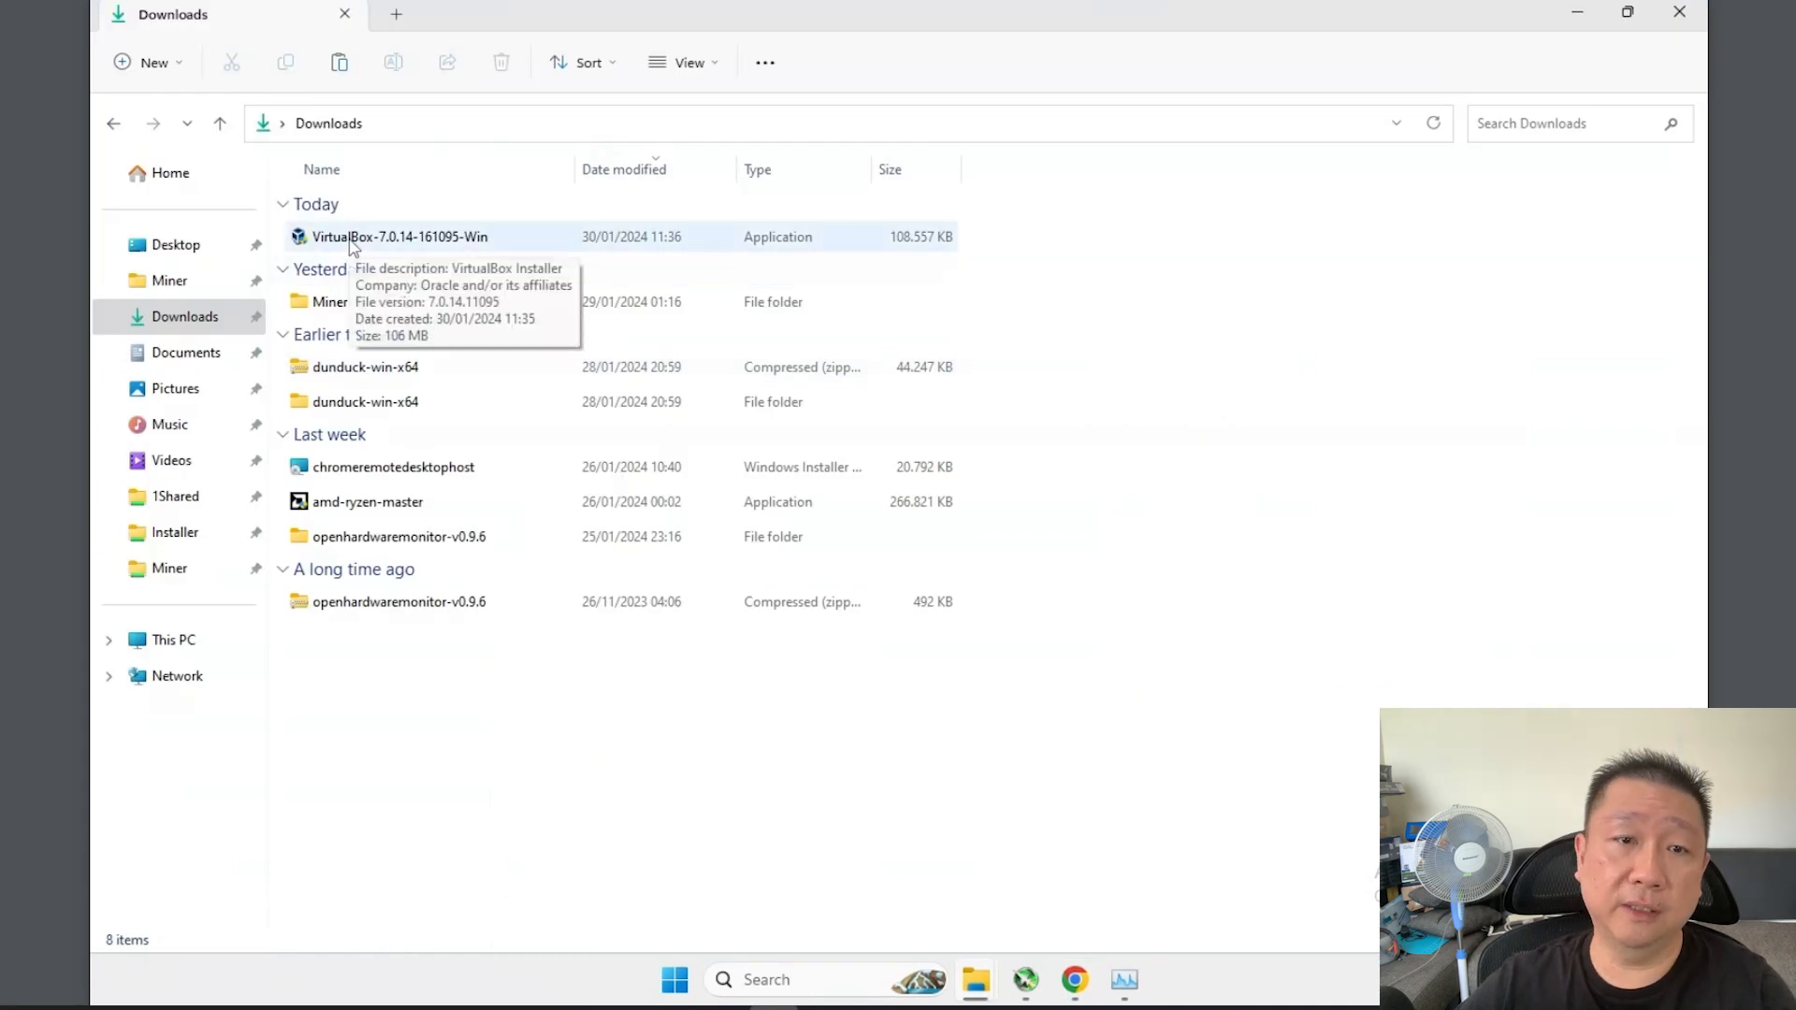
click(353, 240)
double_click(352, 239)
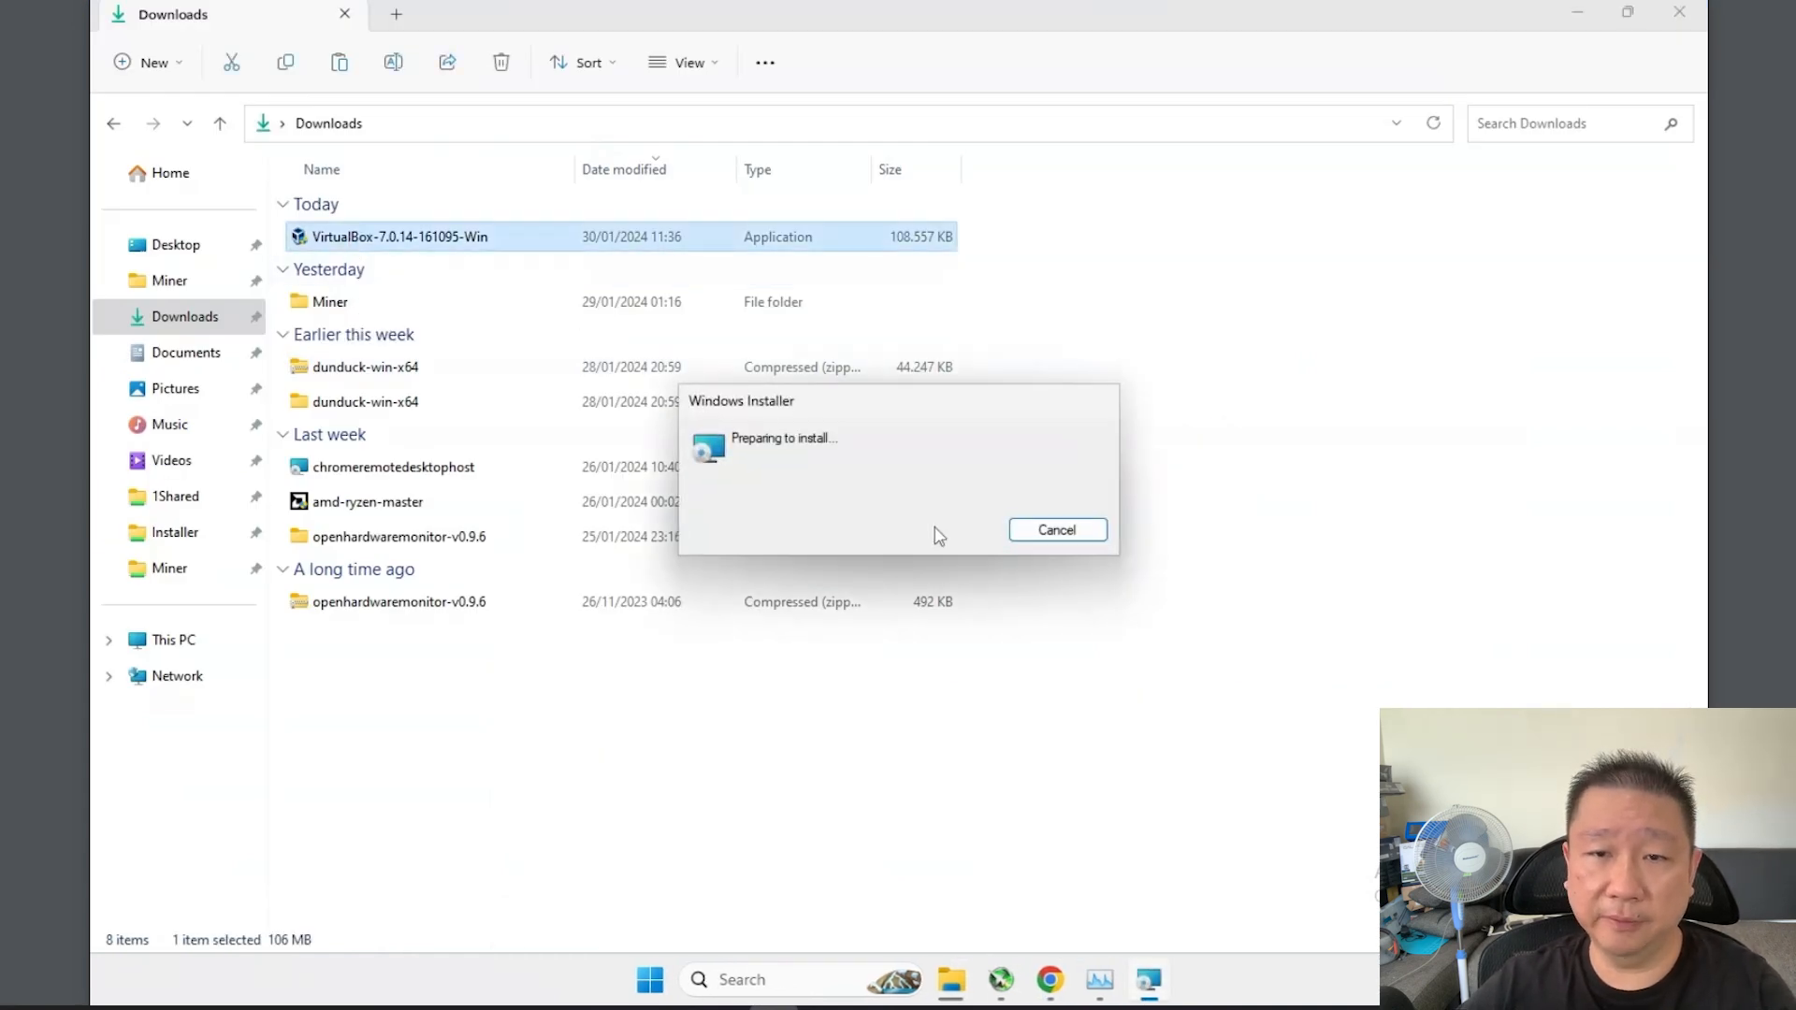
Install VirtualBox 7.0.14 with default options, accepting the network interfaces and missing dependencies notices, and start it after installation.
click(1018, 660)
click(1015, 662)
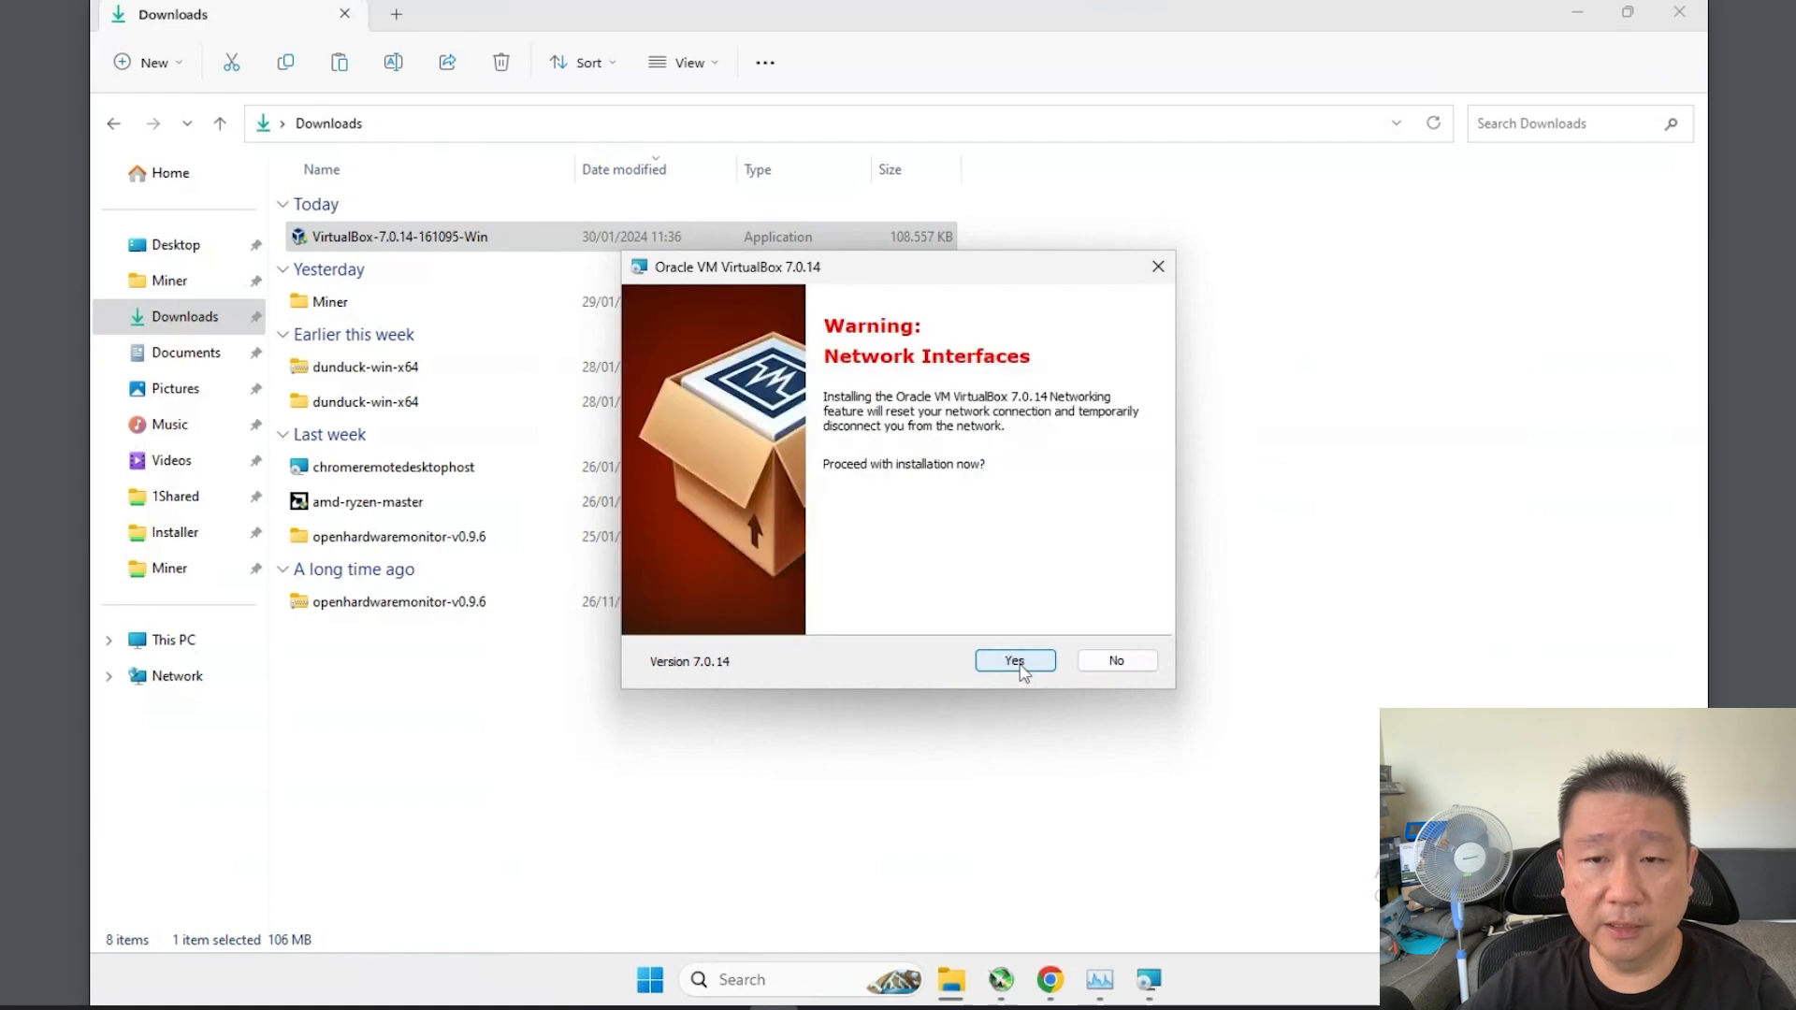
click(1017, 662)
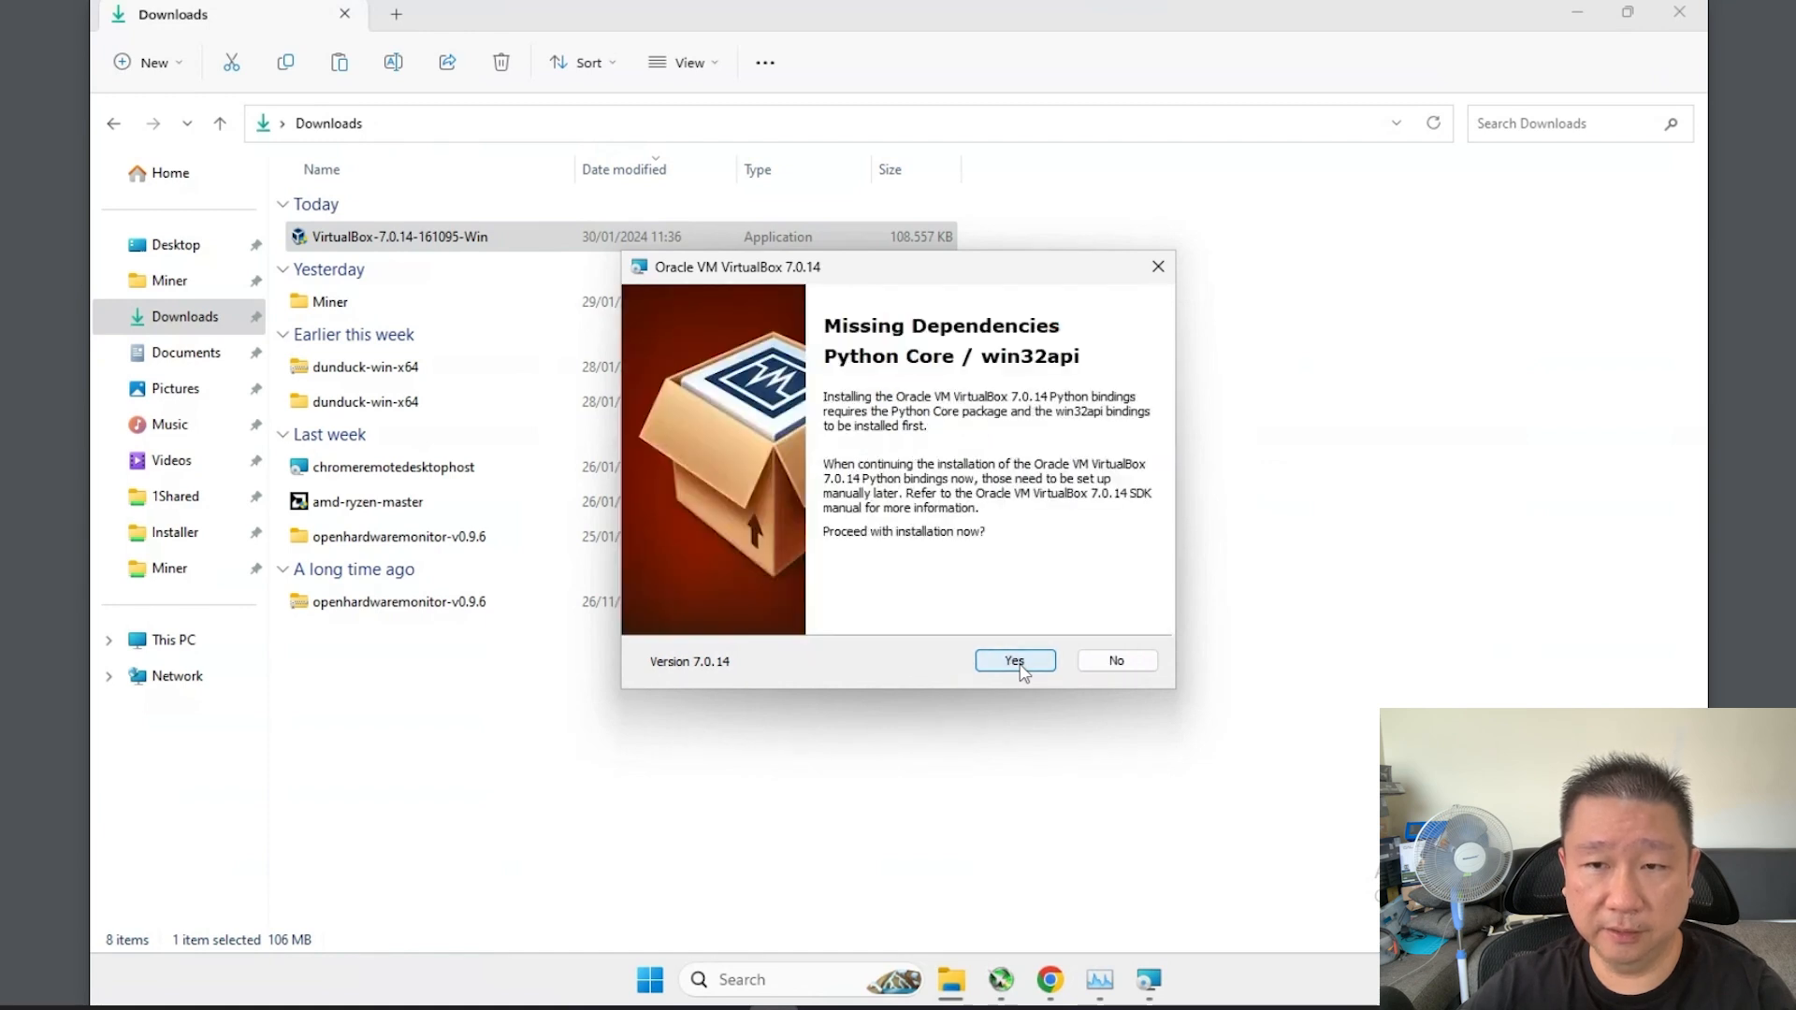
click(1018, 662)
click(1020, 665)
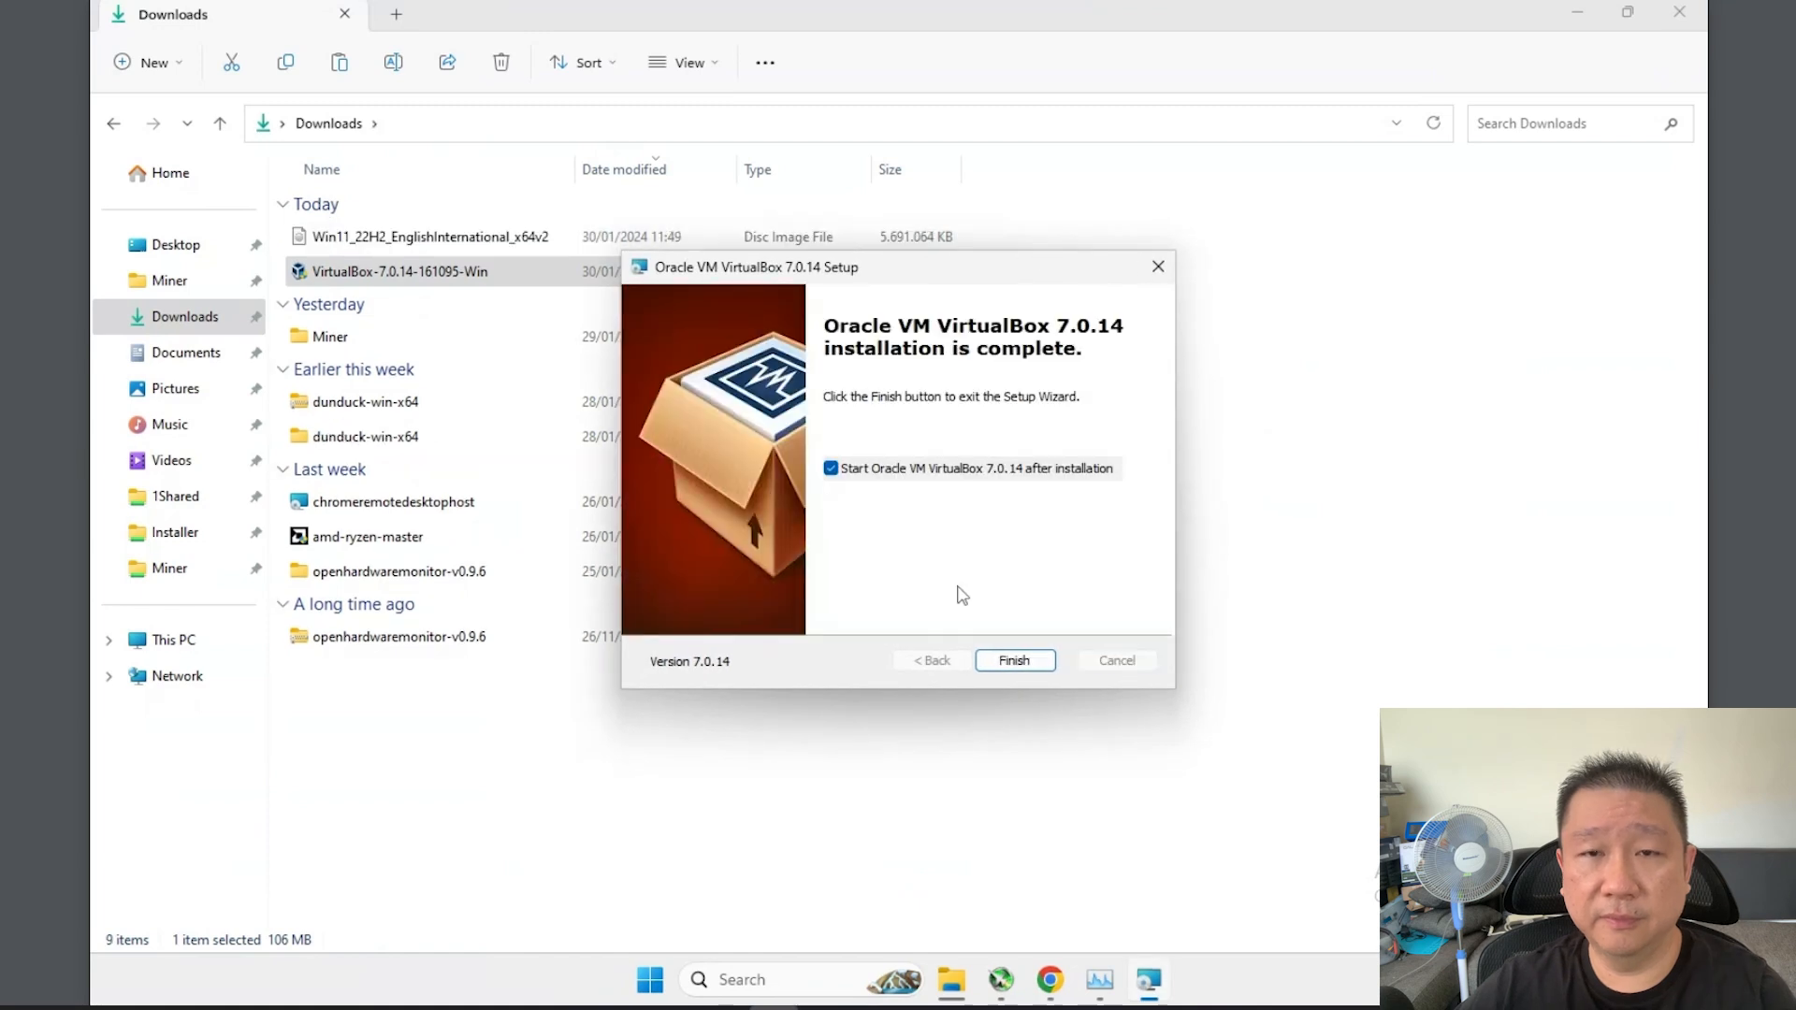
click(1021, 664)
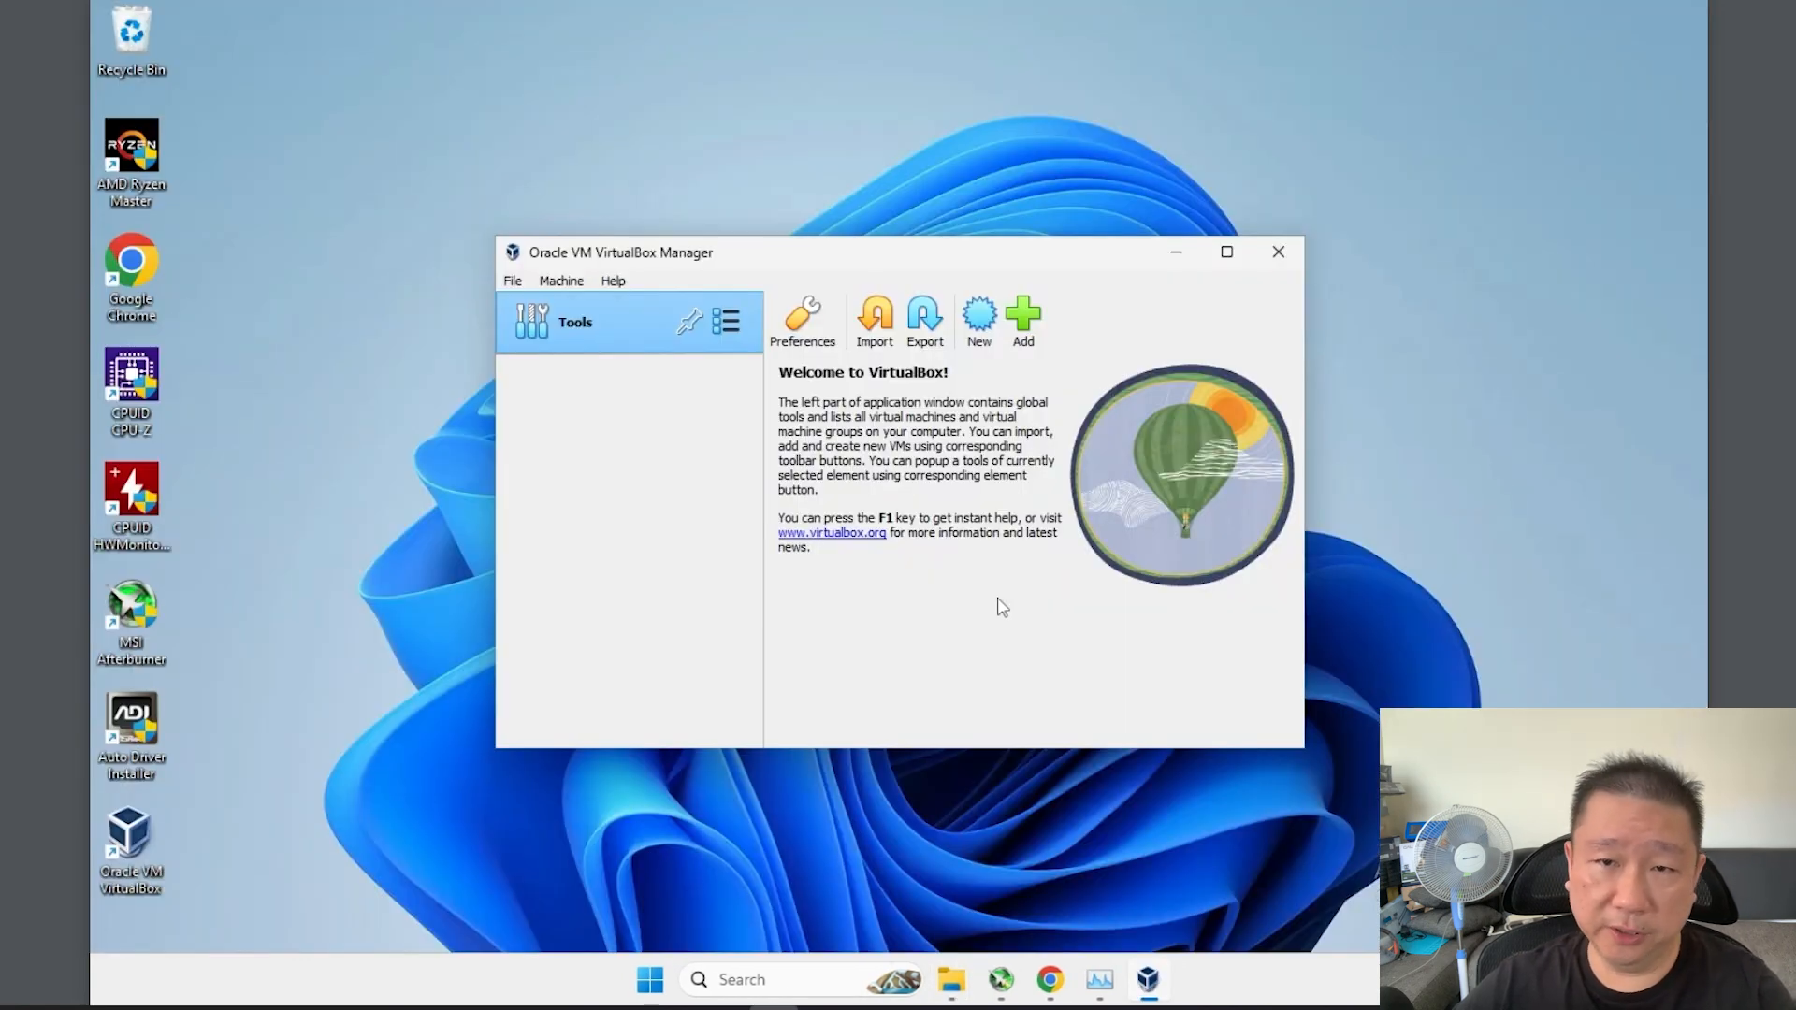
Start a new virtual machine named Windows and set its version to Windows 11 (64-bit), without selecting an ISO image.
click(982, 325)
text(Window)
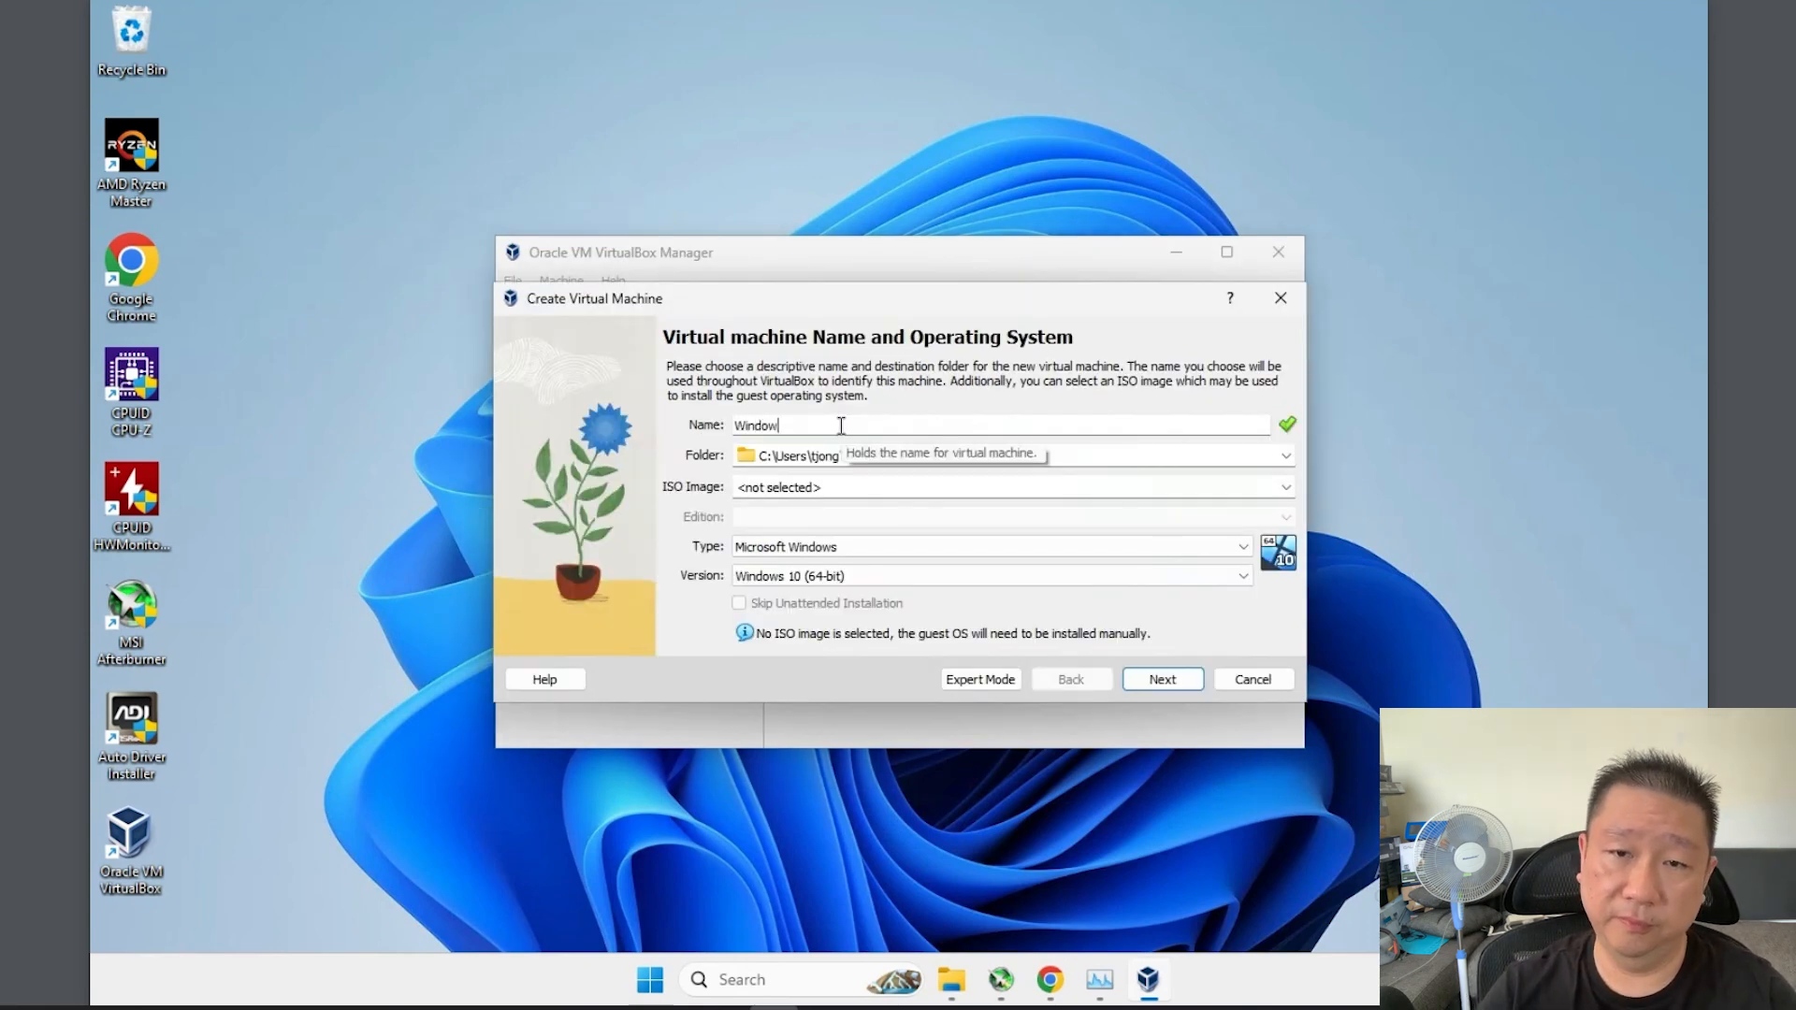
text(s)
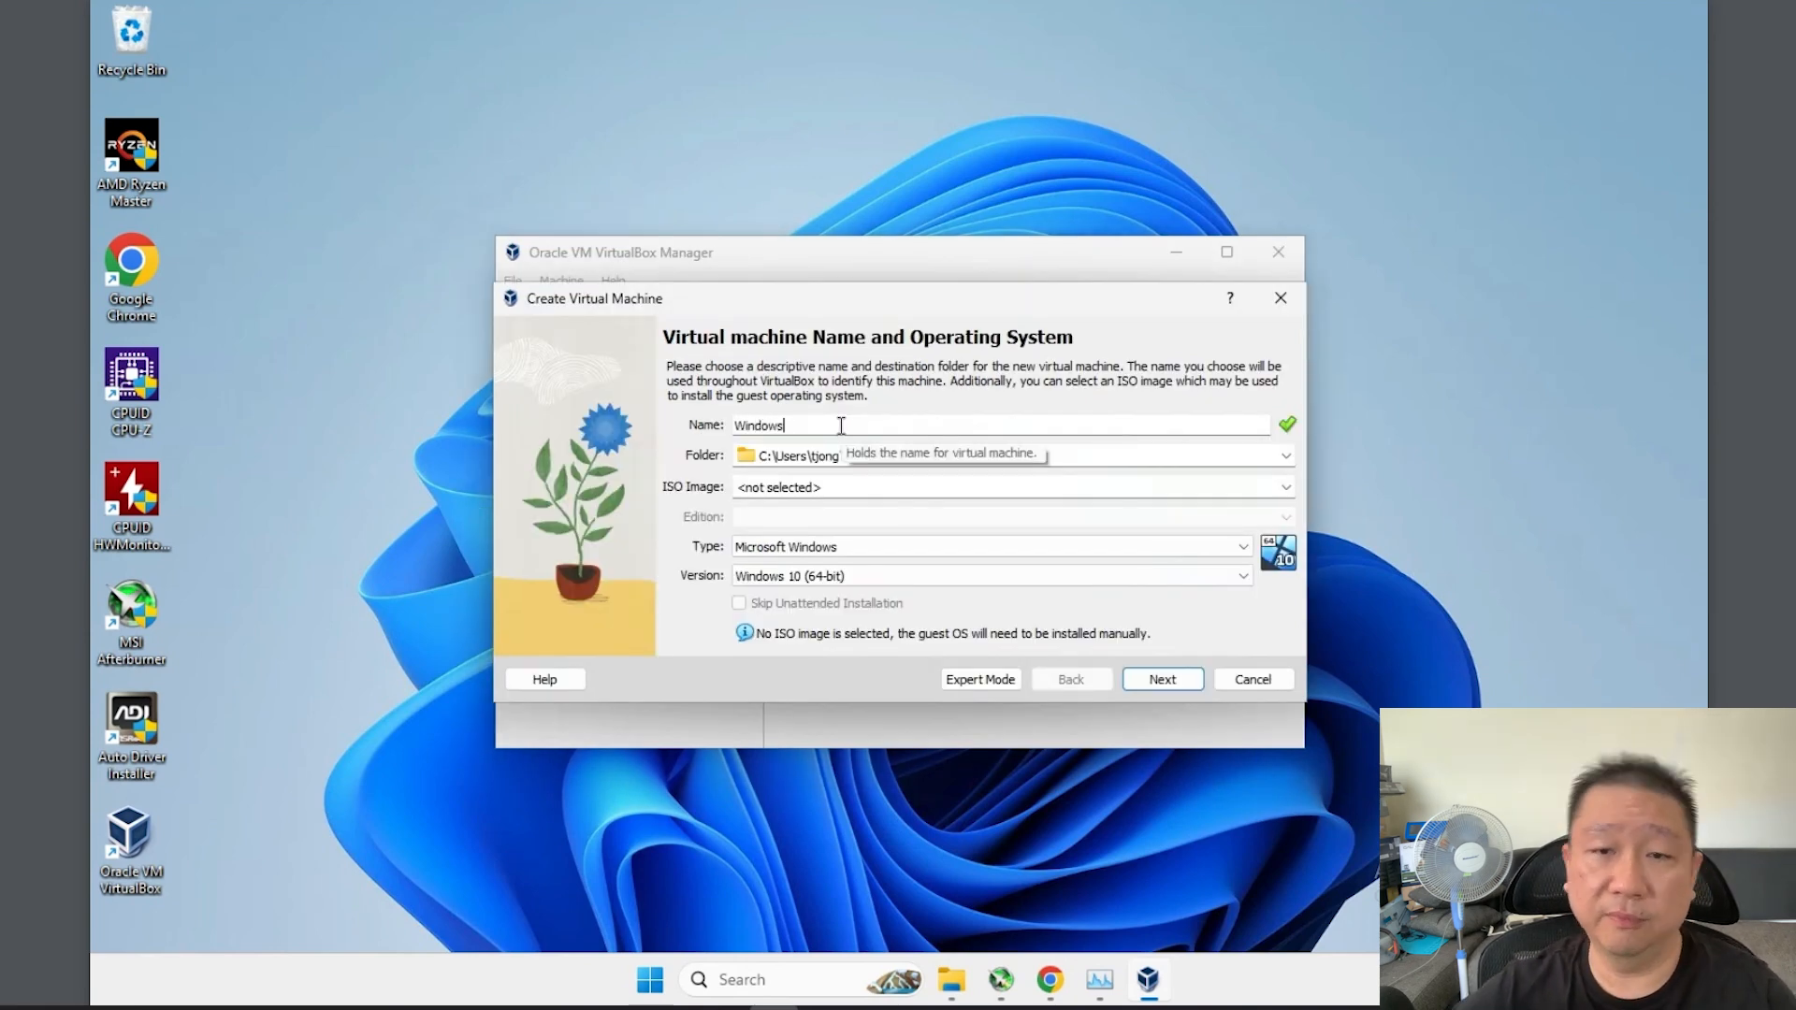
click(854, 484)
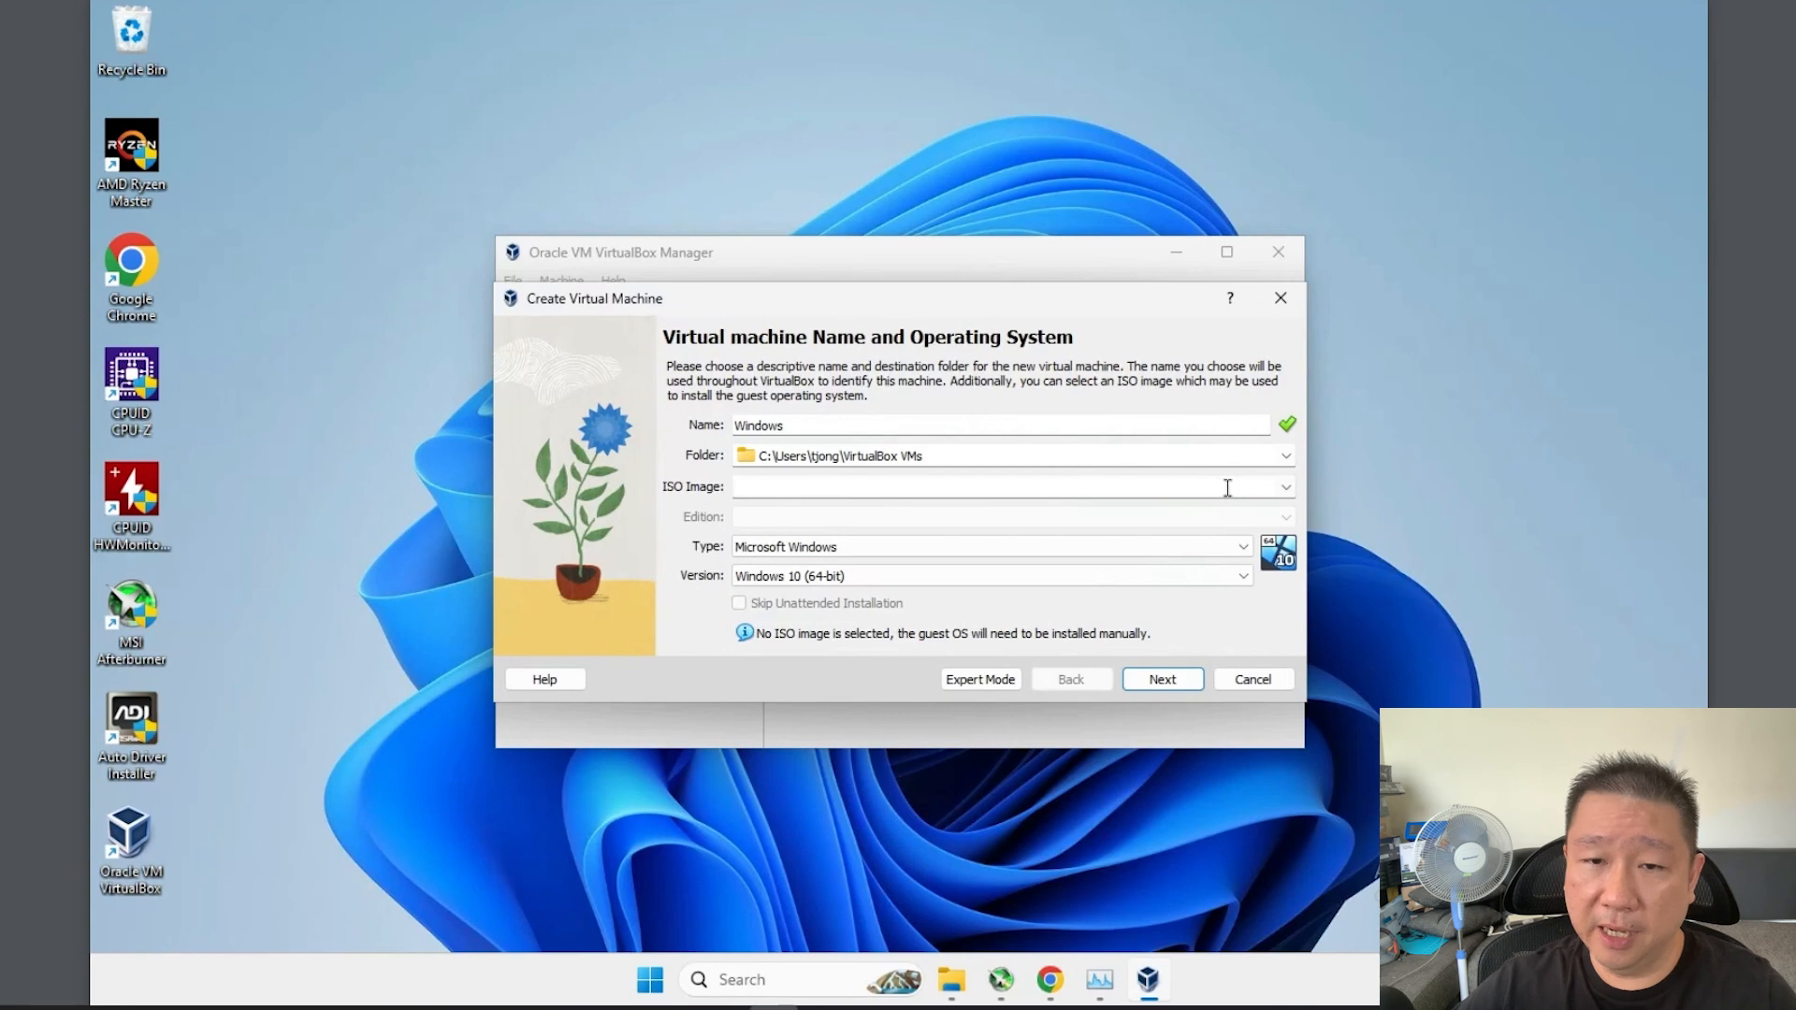
click(847, 578)
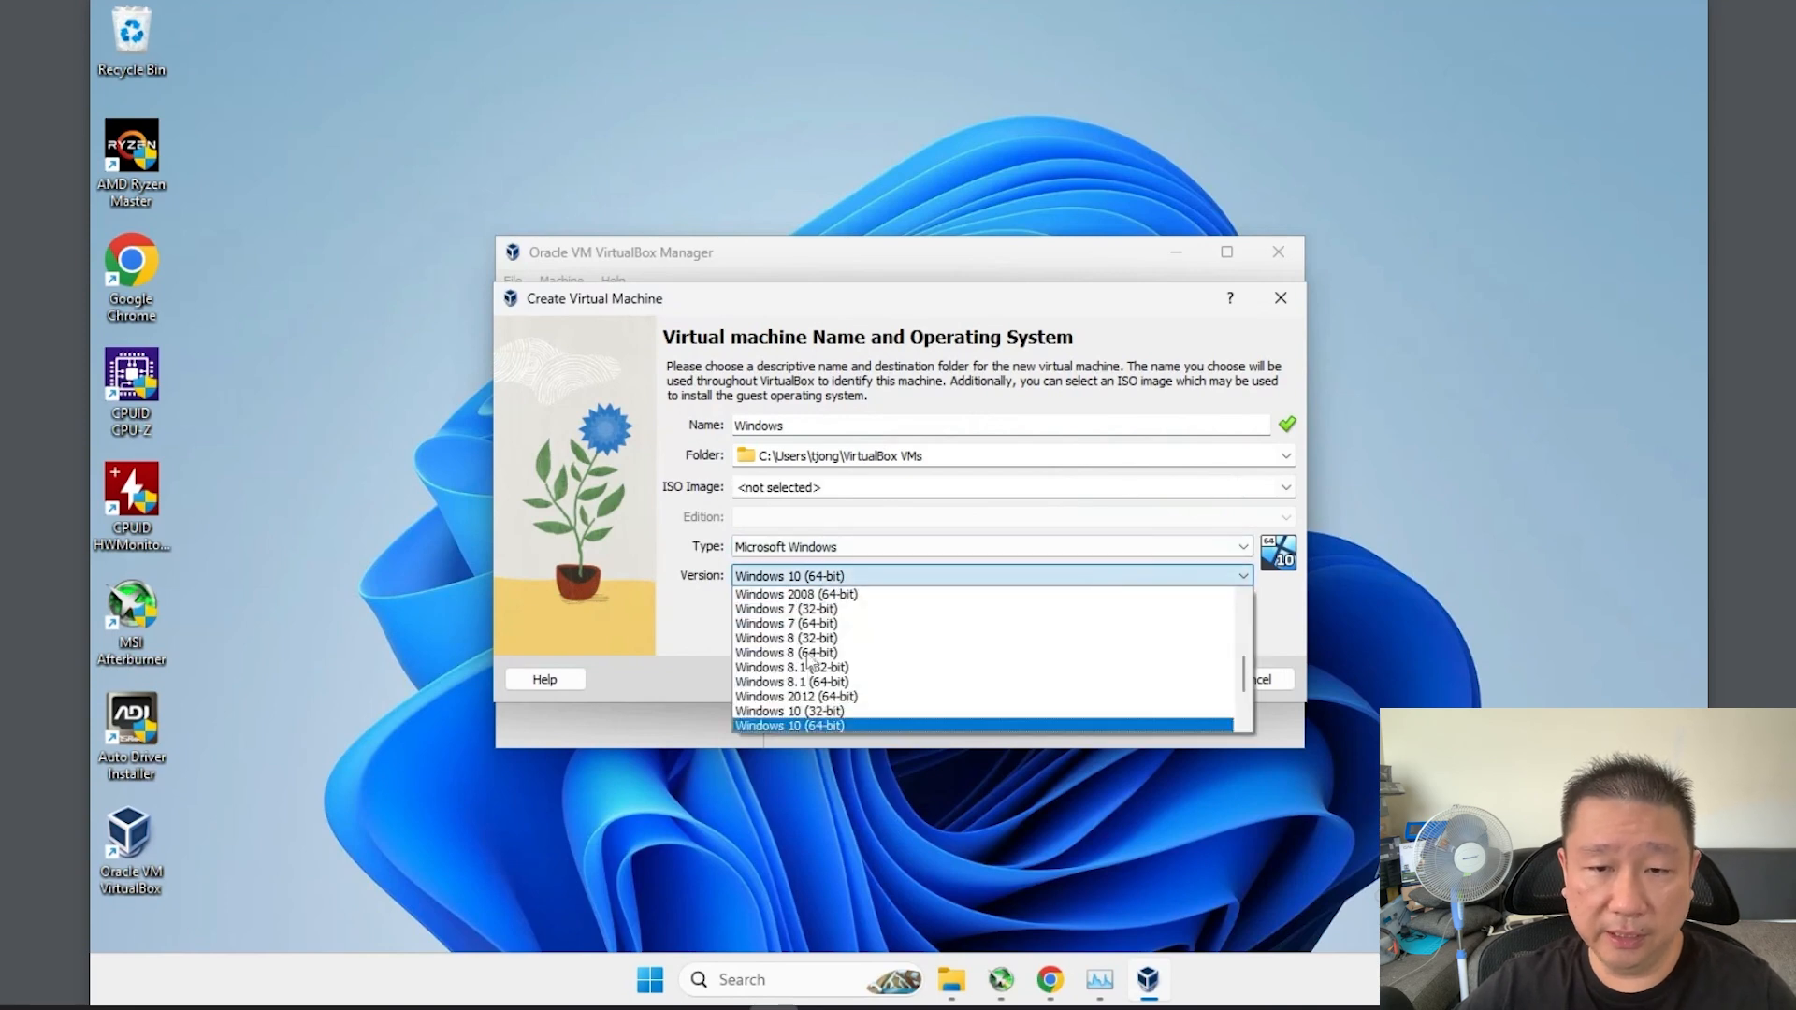
scroll(821, 687, down, 2)
click(820, 683)
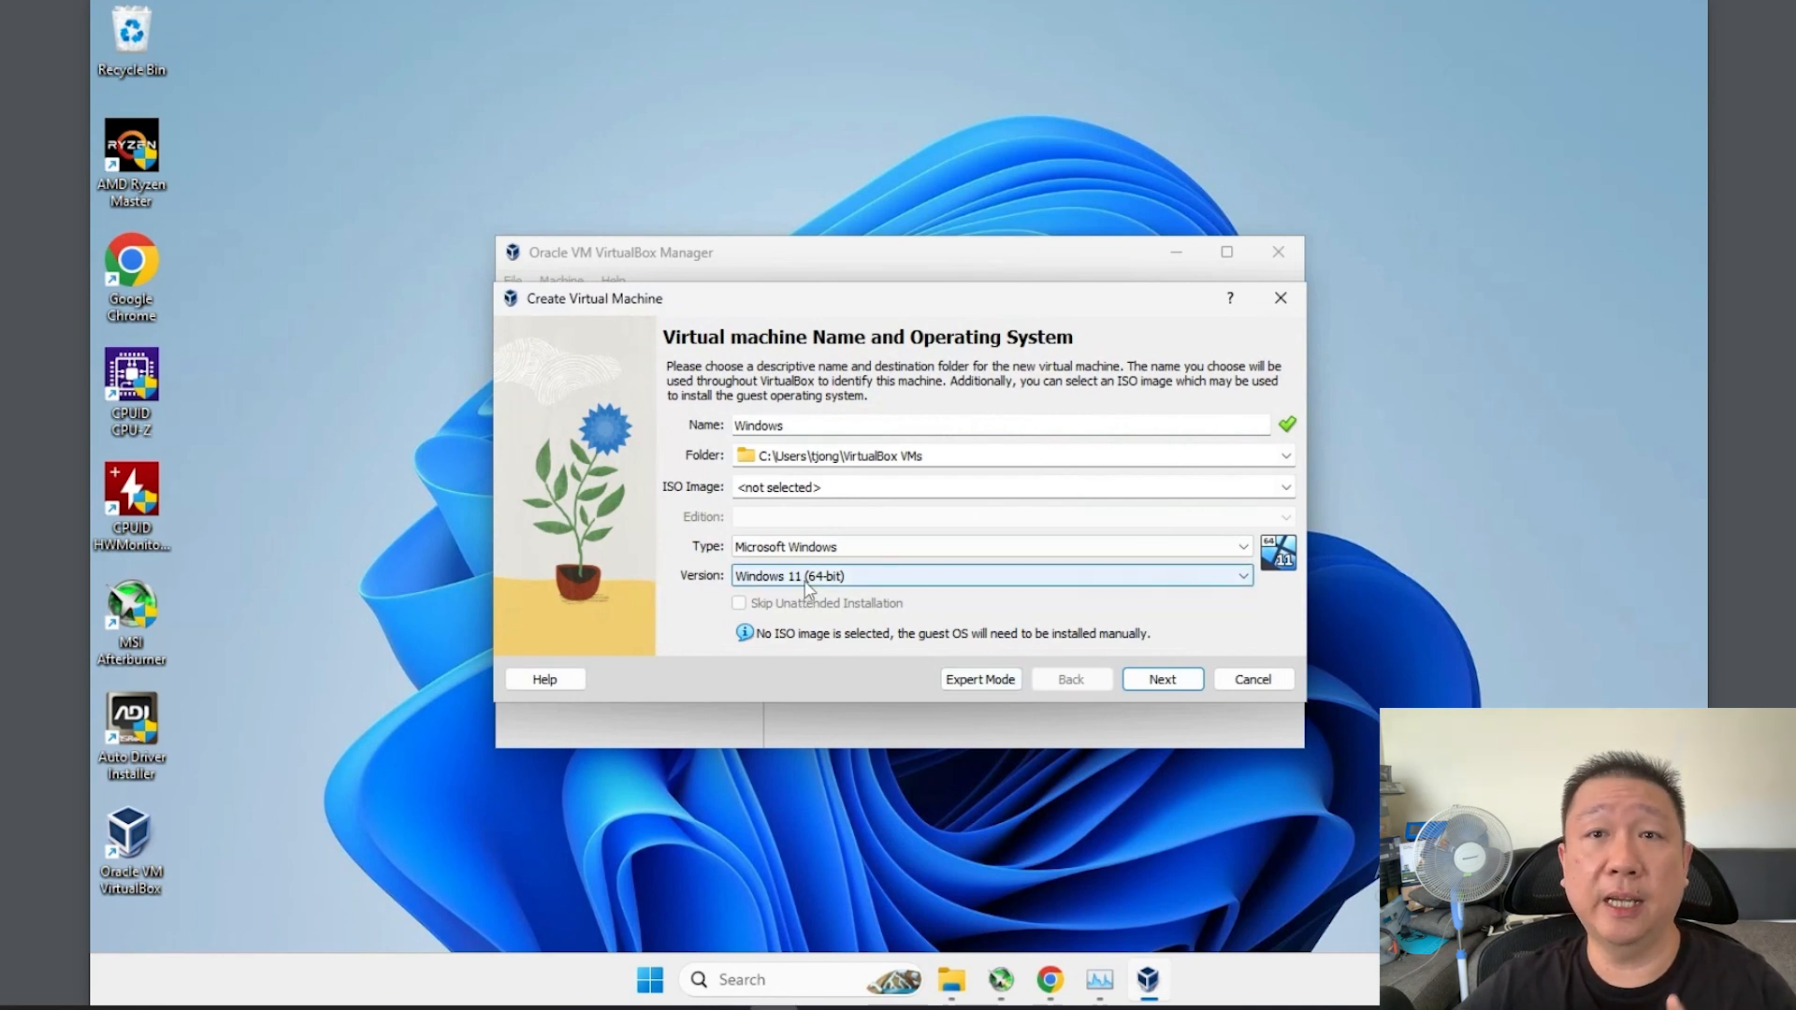
Switch to Chrome and locate the Windows 11 Disk Image (ISO) section for x64 devices on Microsoft's download page.
click(1045, 987)
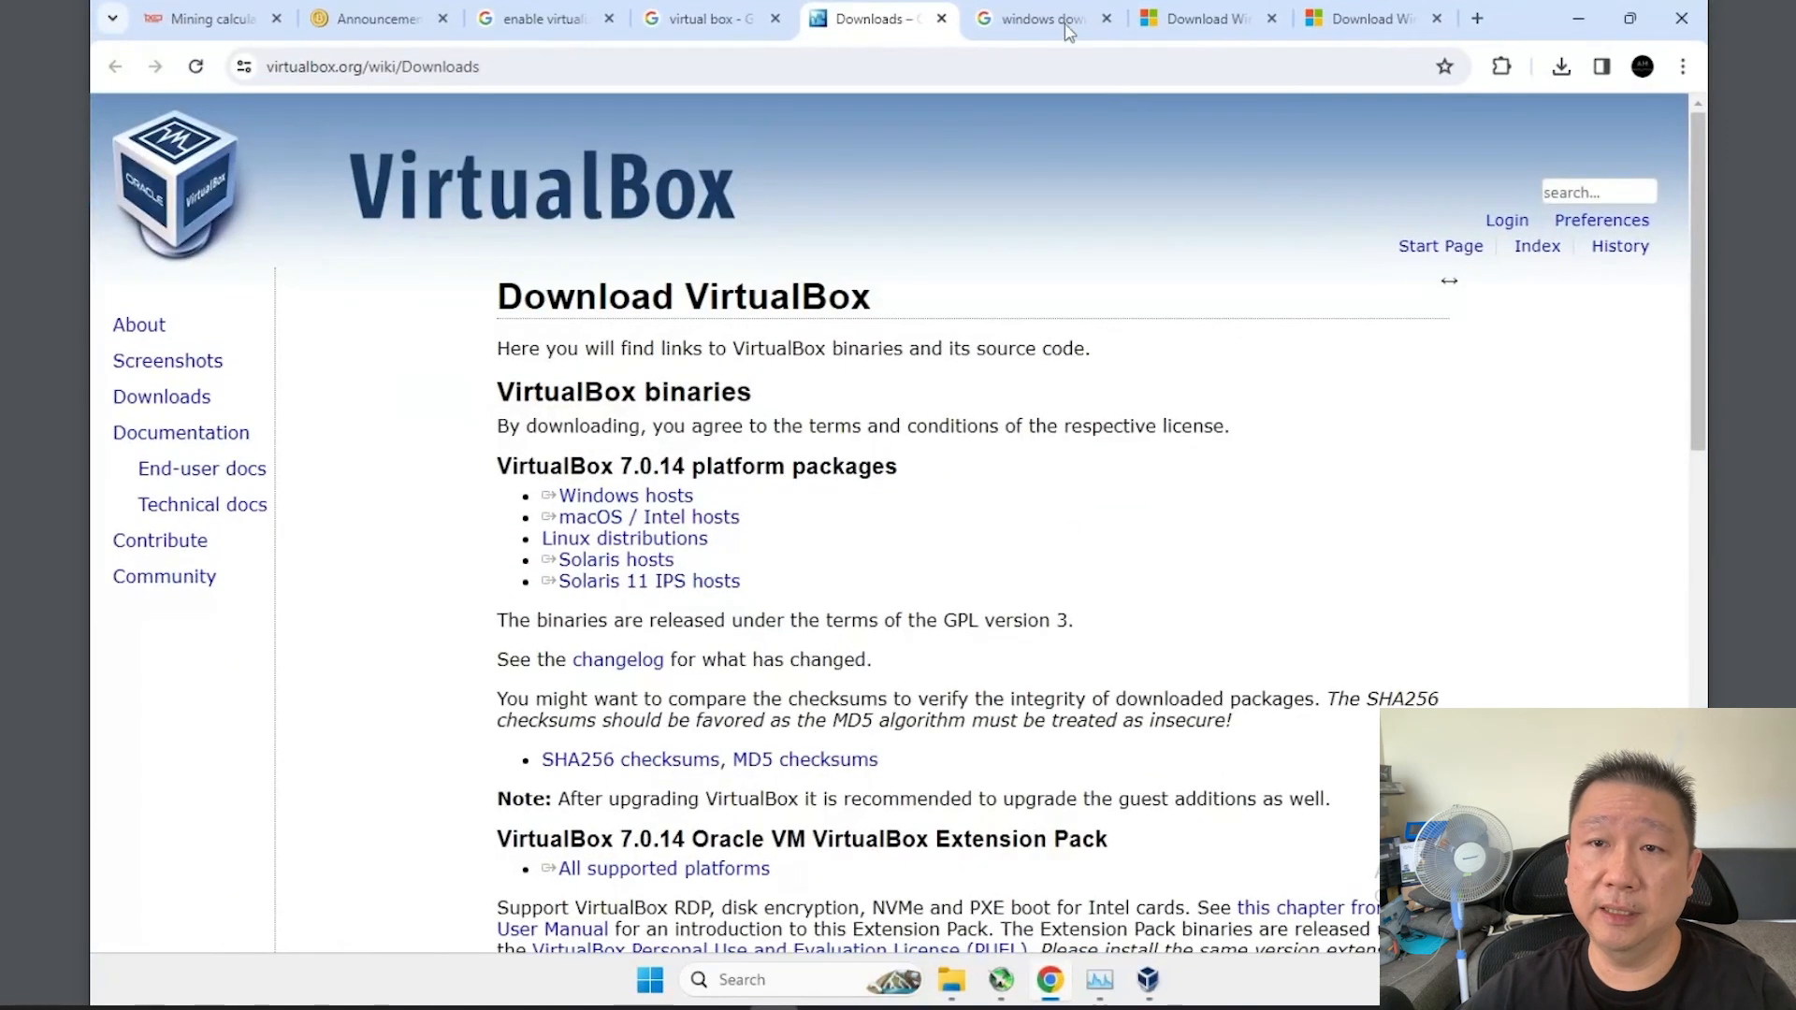
click(1039, 19)
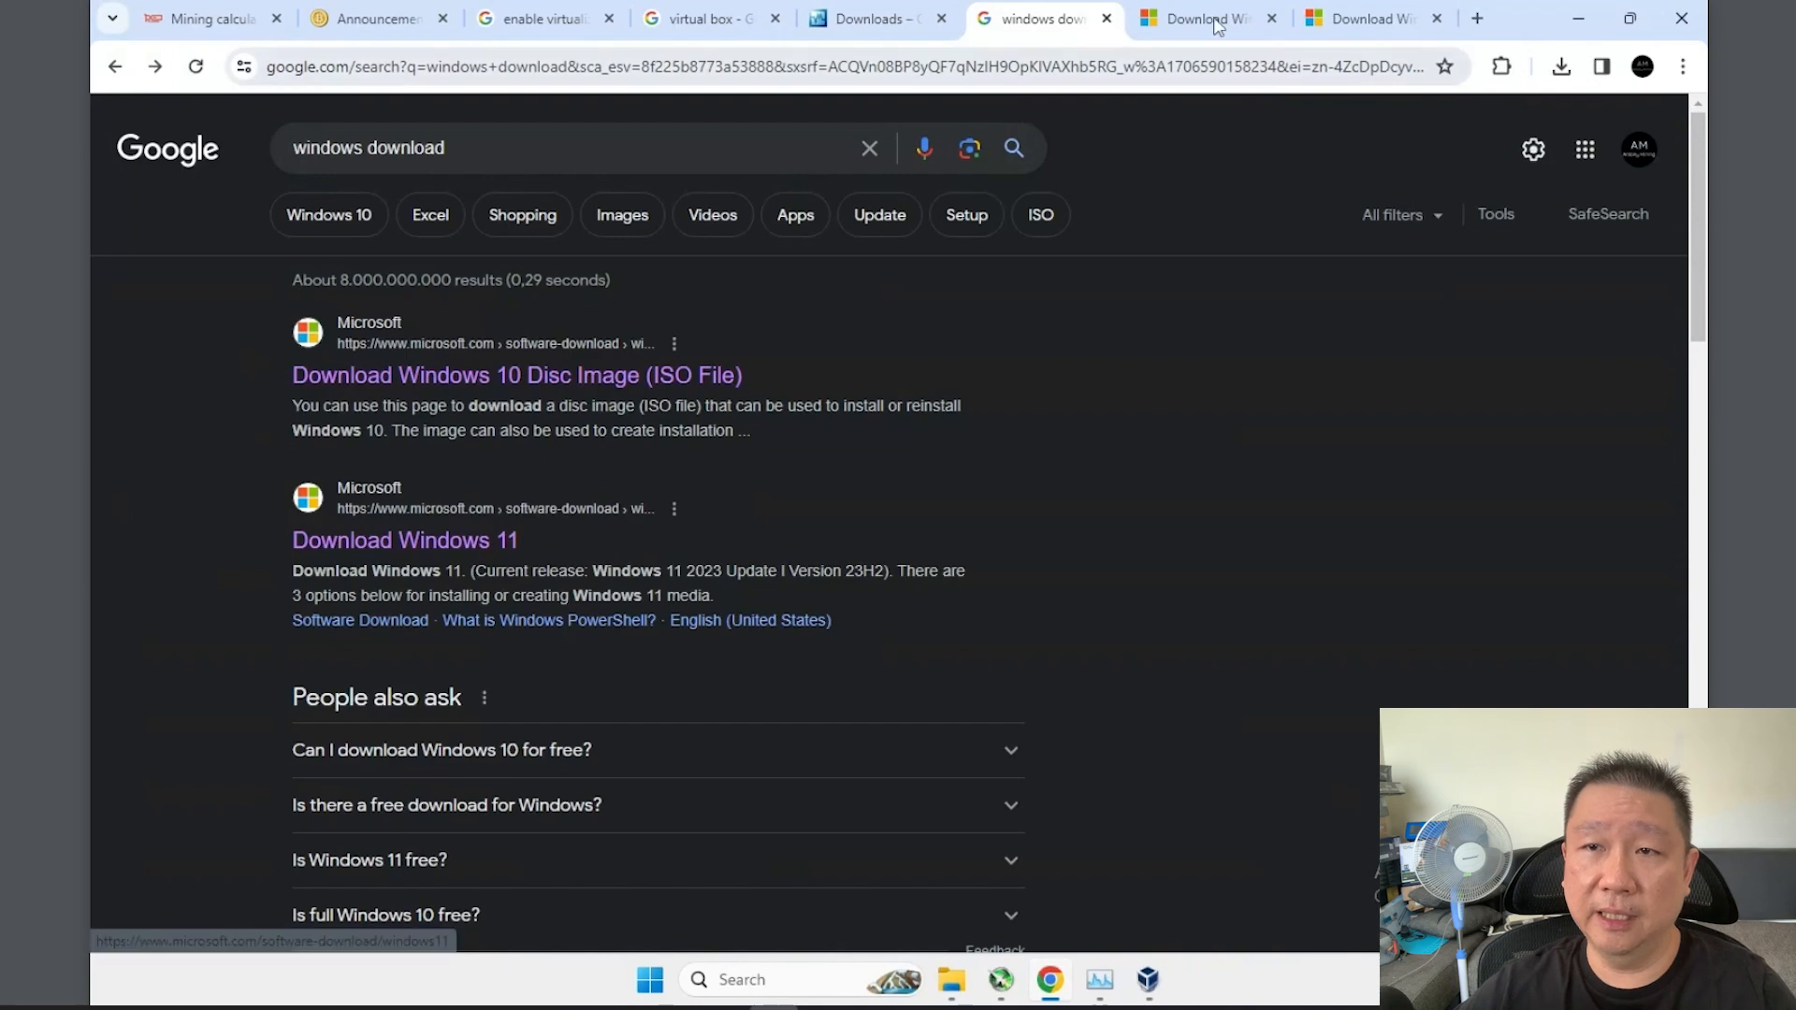
click(1348, 29)
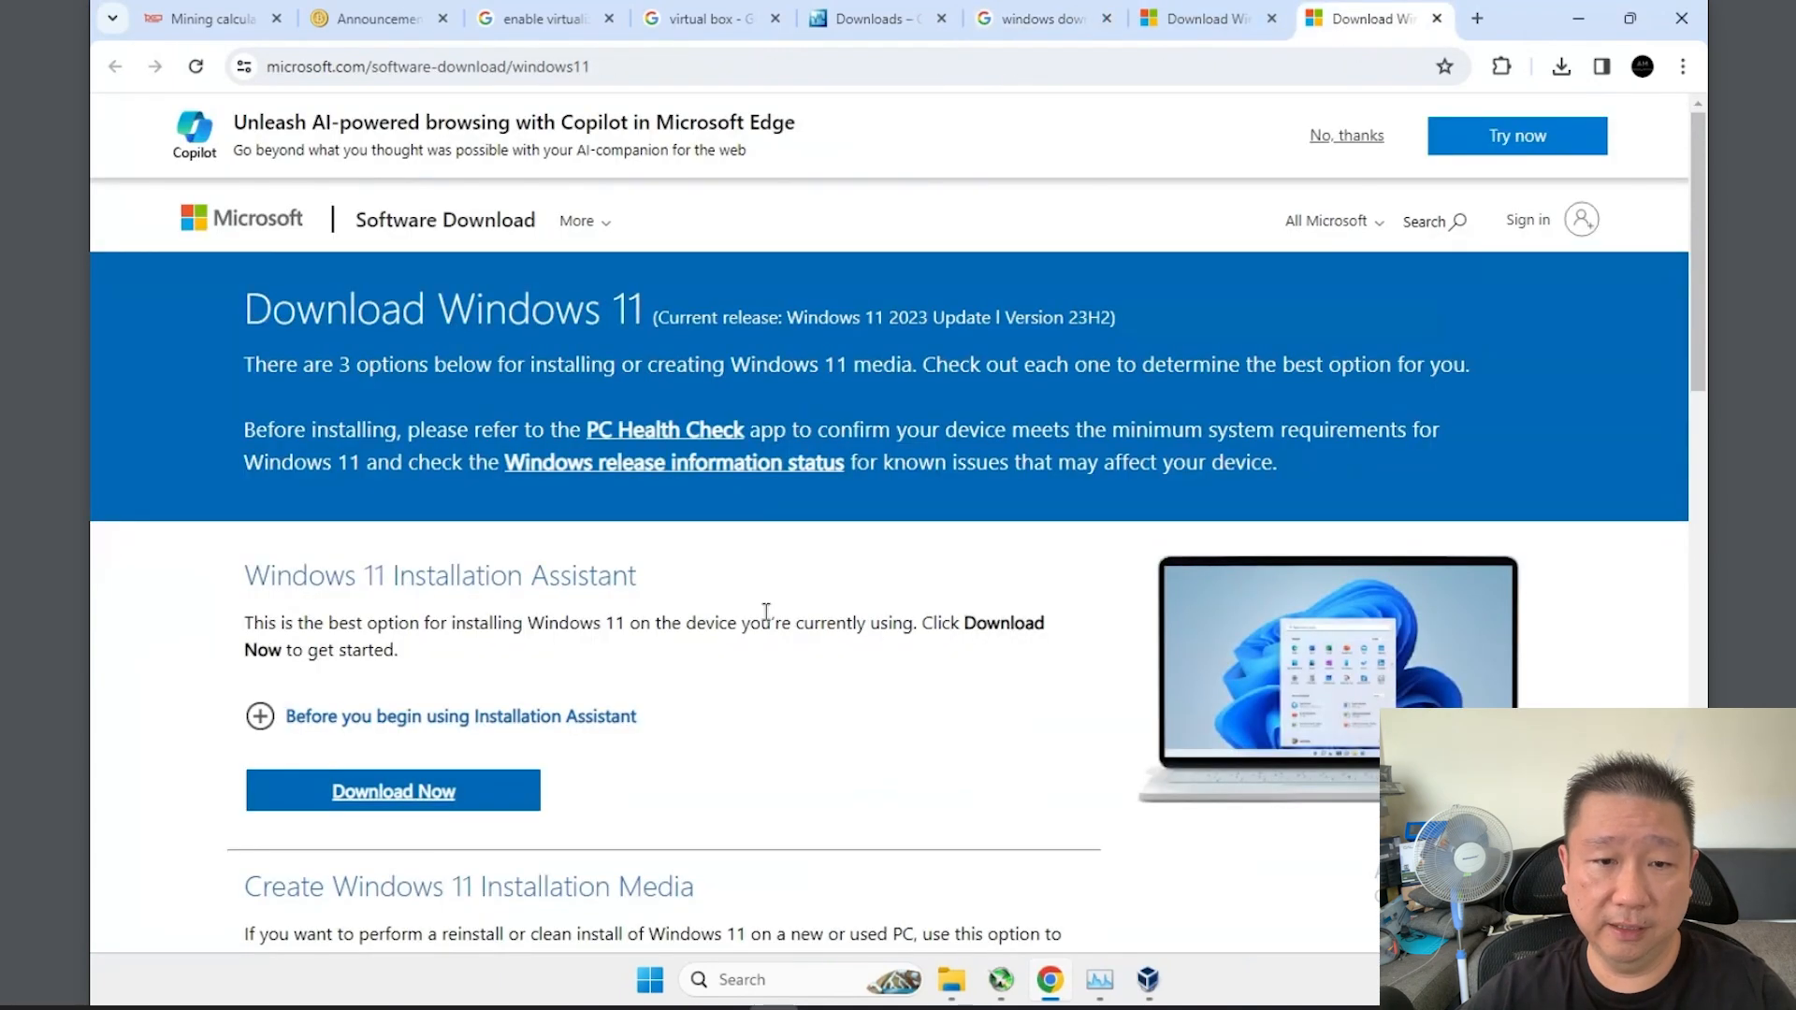
scroll(636, 681, down, 5)
scroll(645, 681, down, 1)
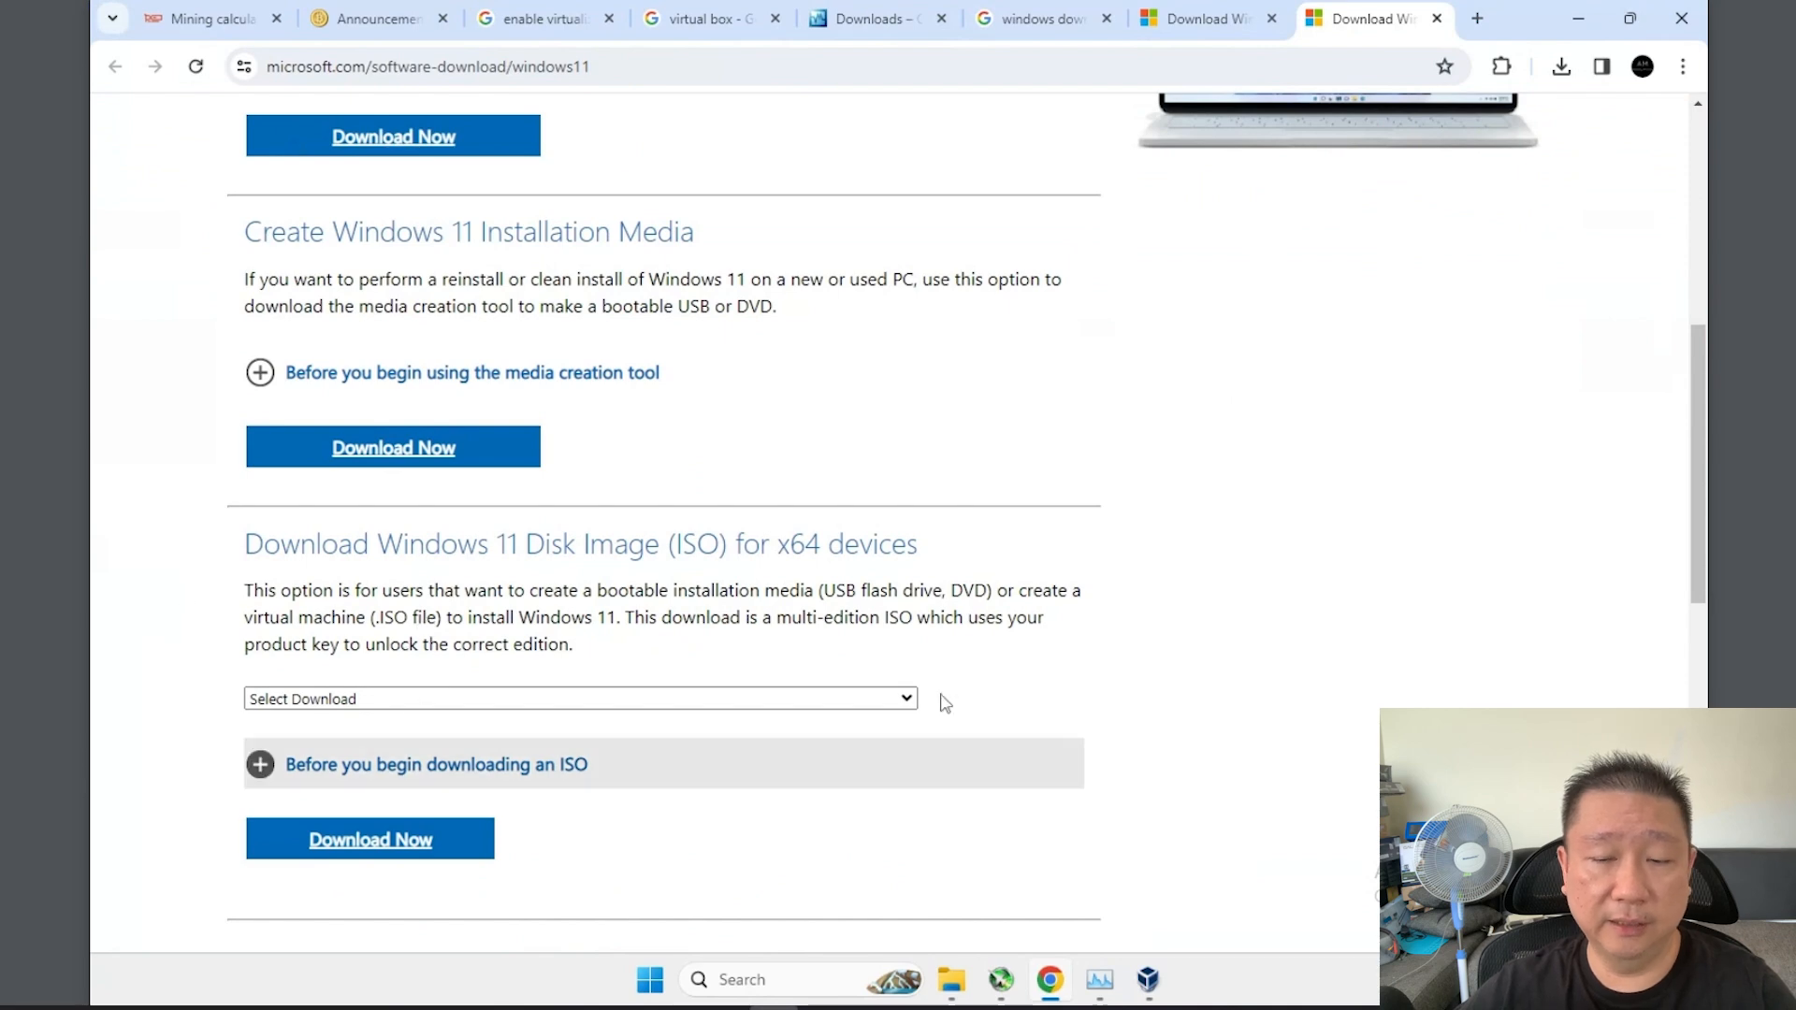
Locate the Win11_22H2_EnglishInternational_x64v2 disc image in the Downloads folder, and return to the virtual machine wizard.
click(947, 984)
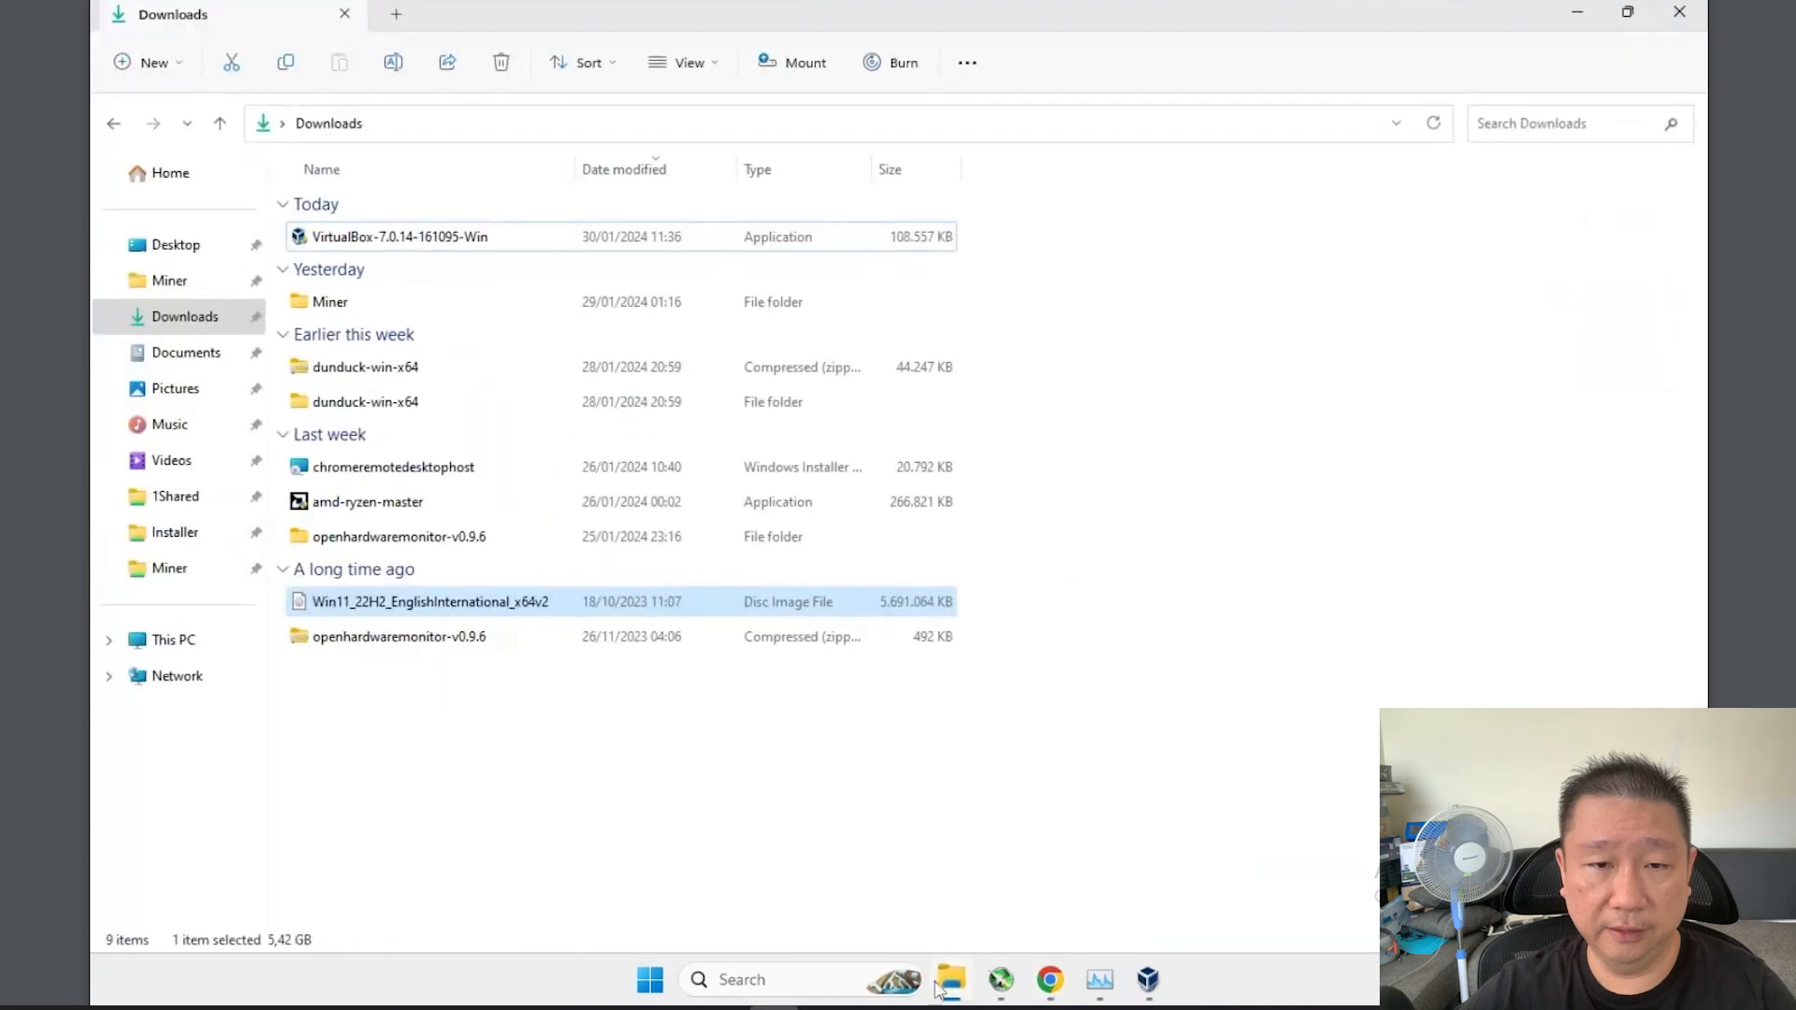
click(423, 739)
click(373, 601)
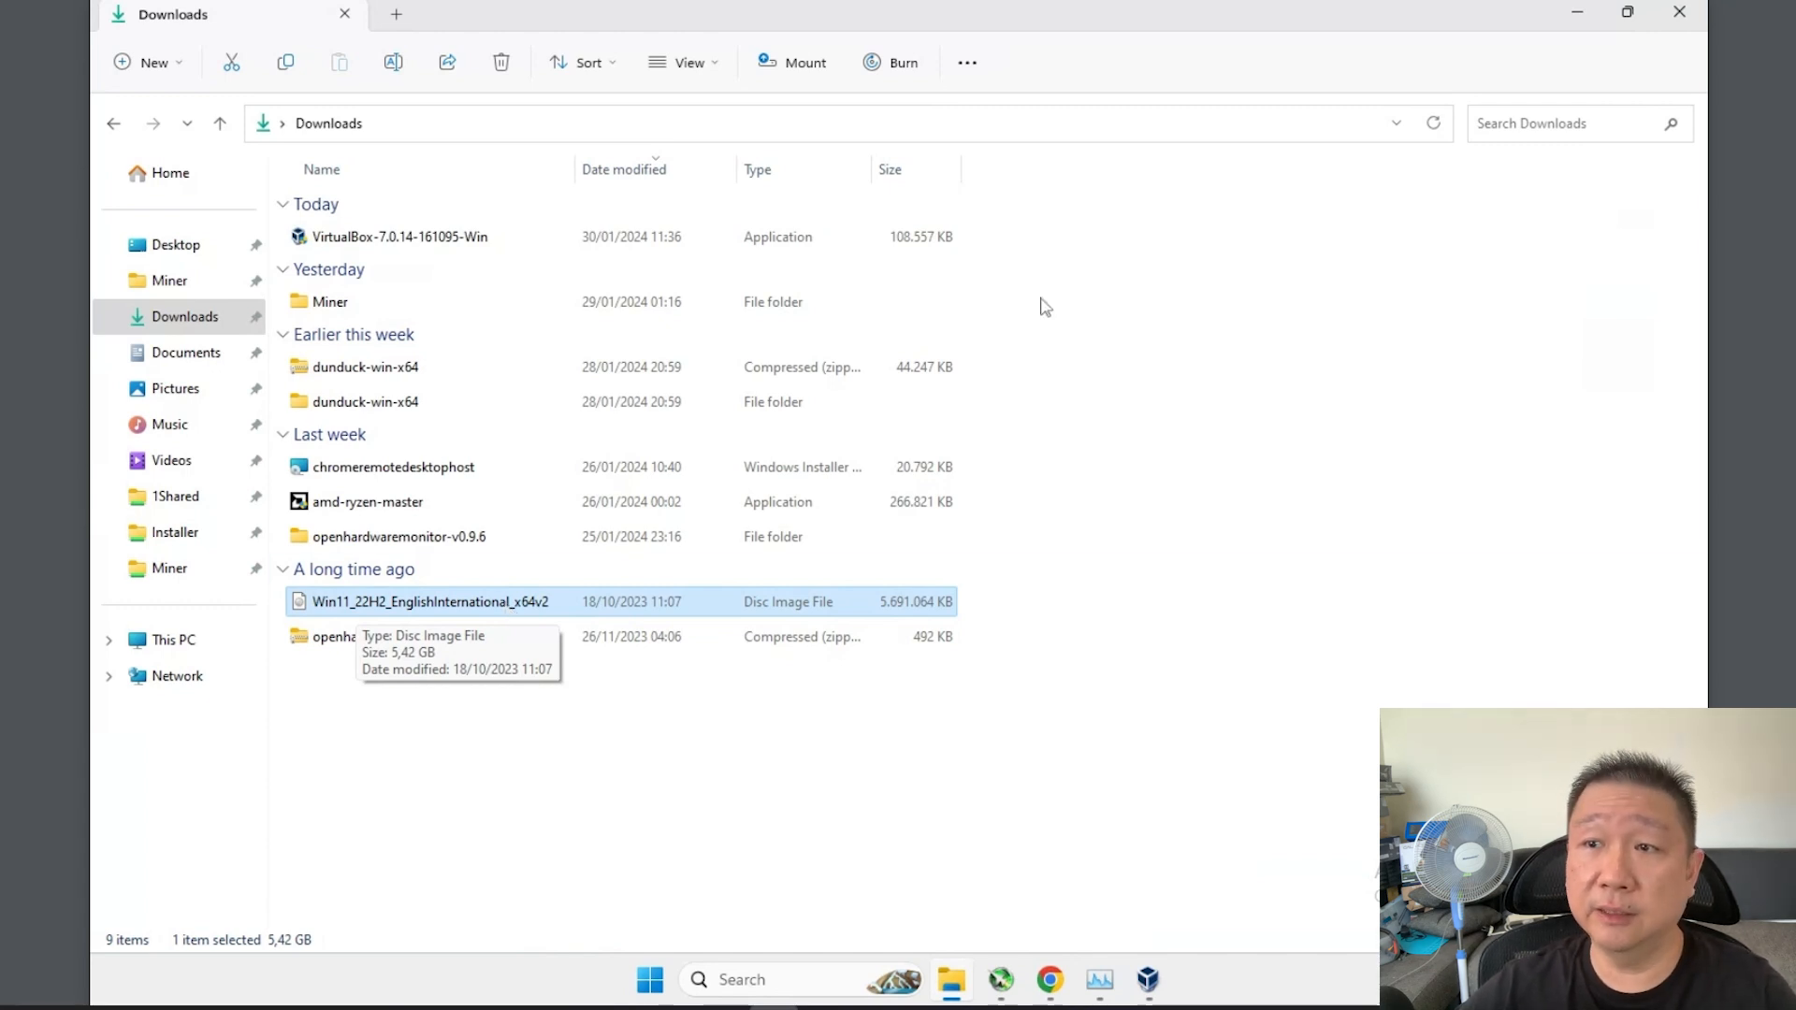
click(1573, 19)
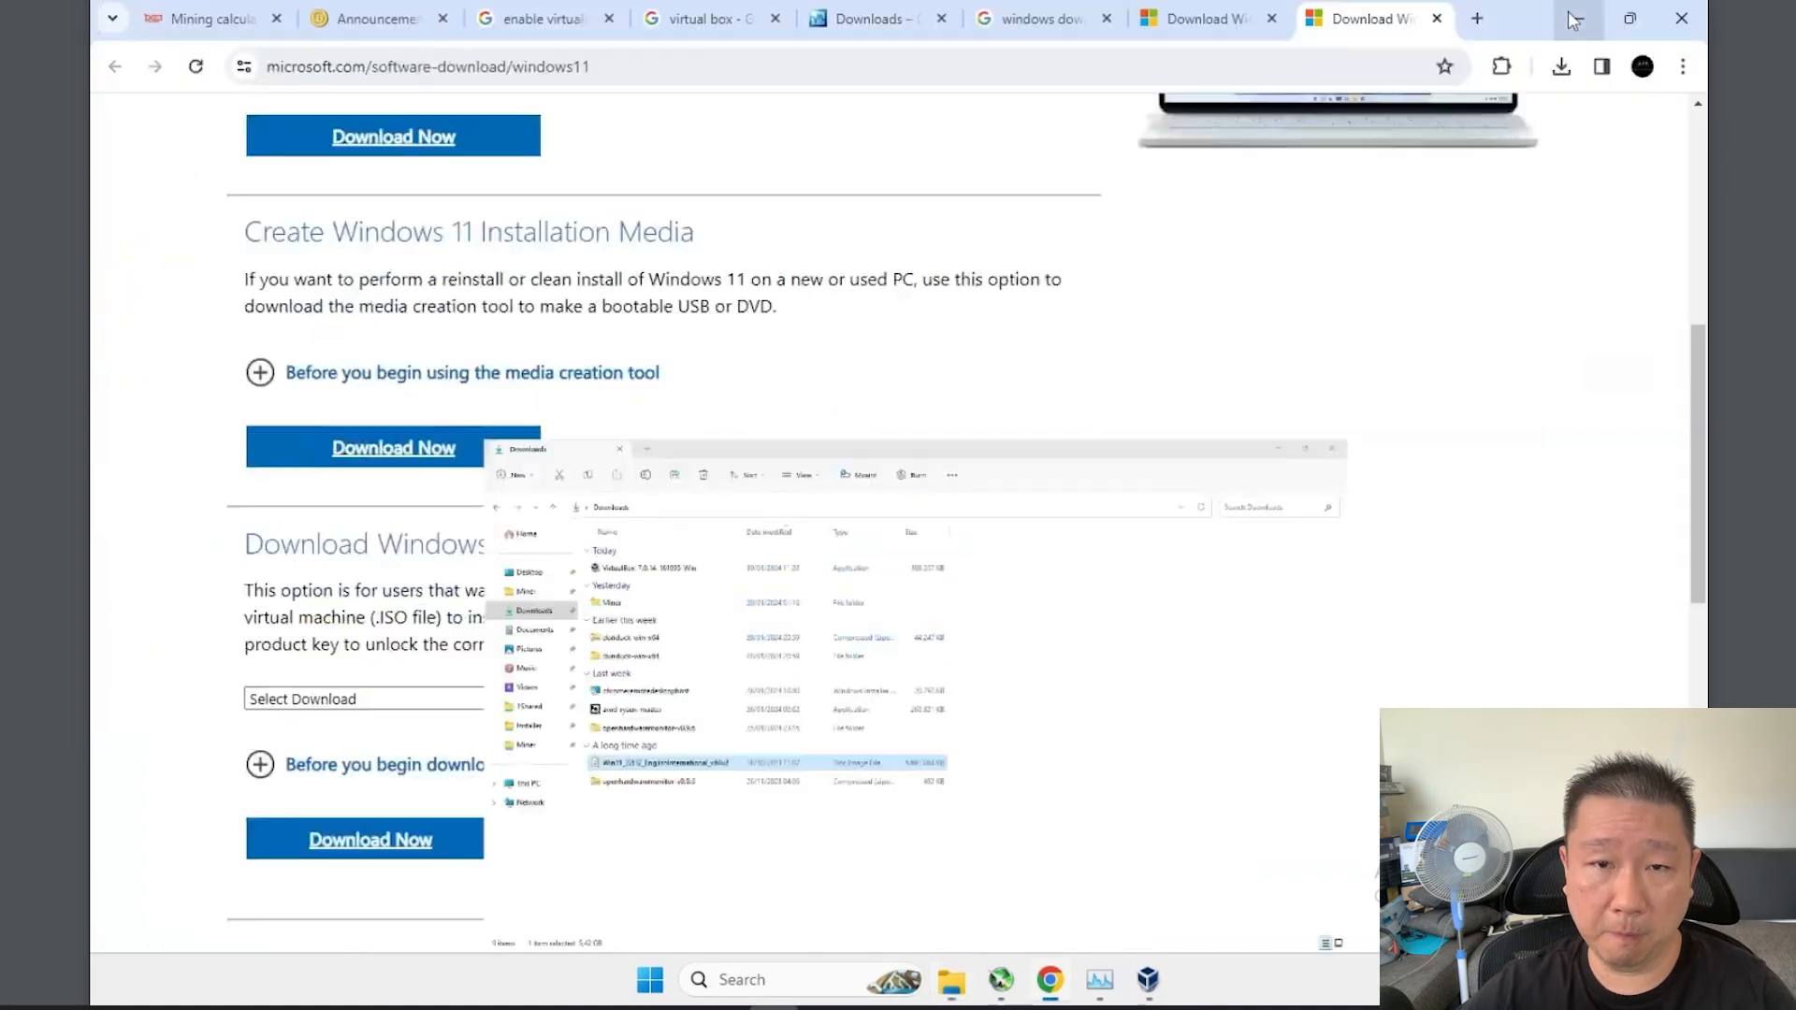
click(1571, 20)
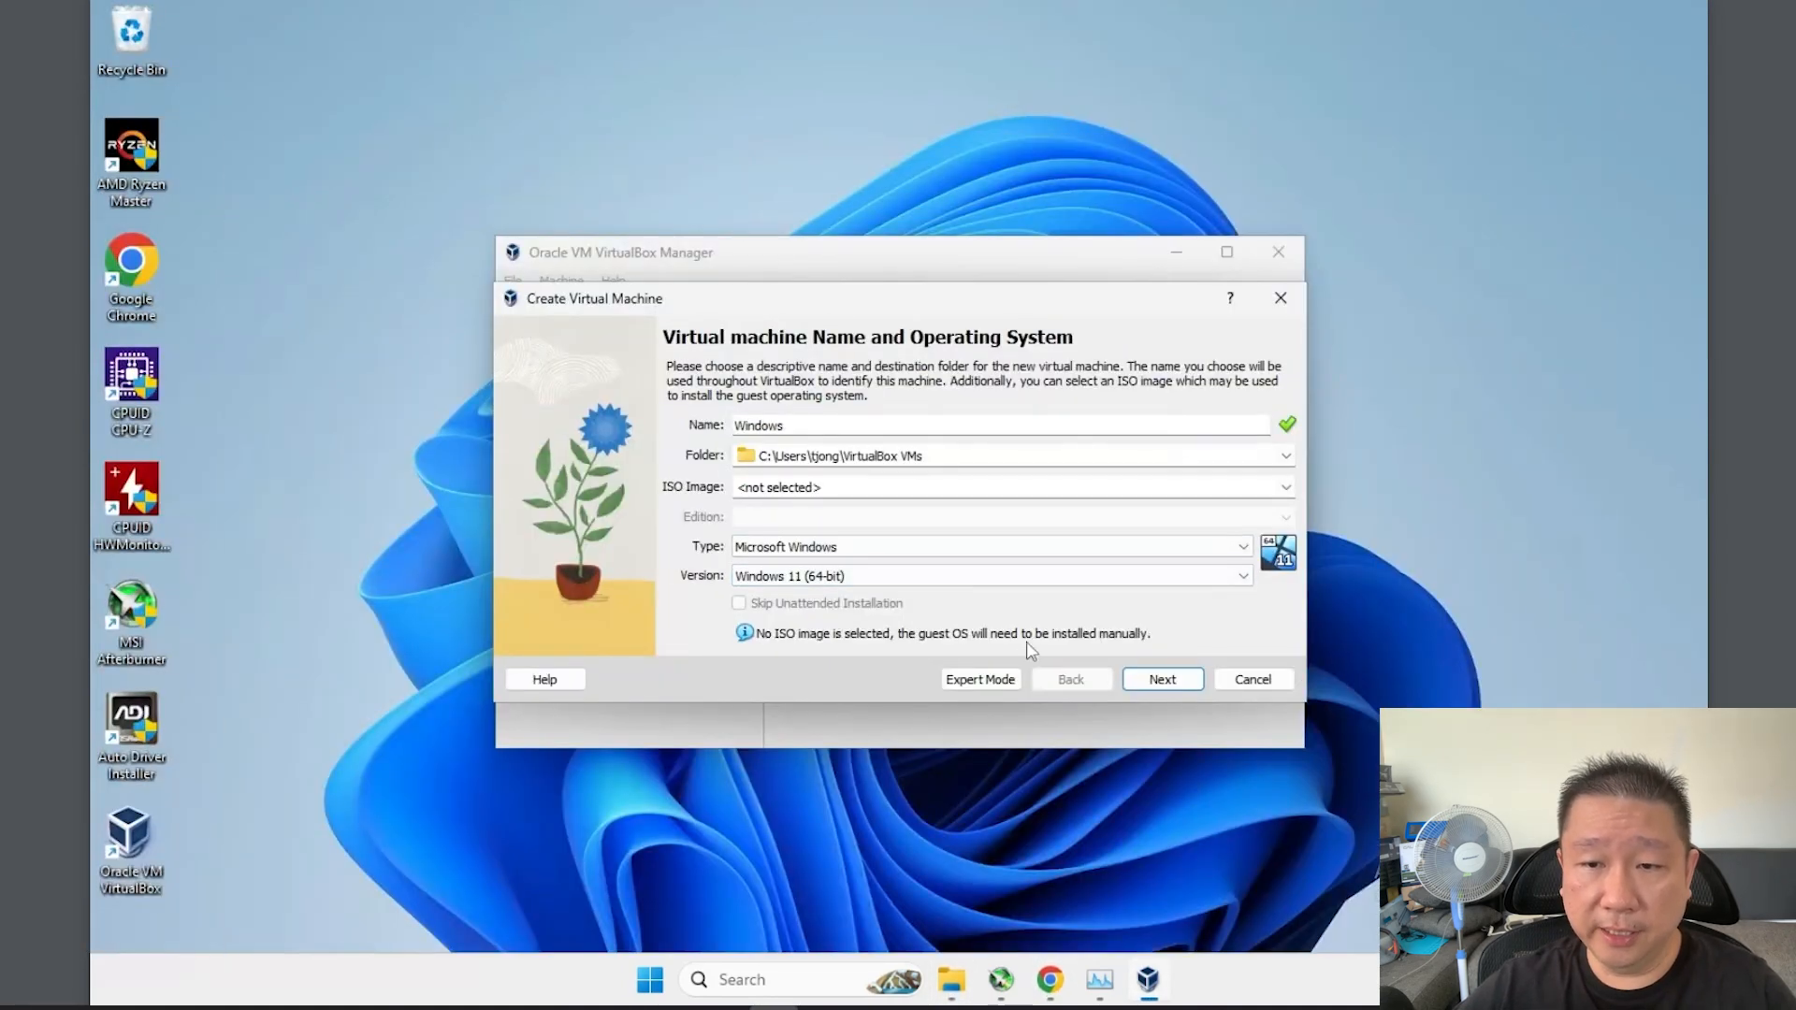
Set the virtual machine's hardware to 8192 MB base memory and 8 processors, and continue to the virtual hard disk settings.
click(1160, 683)
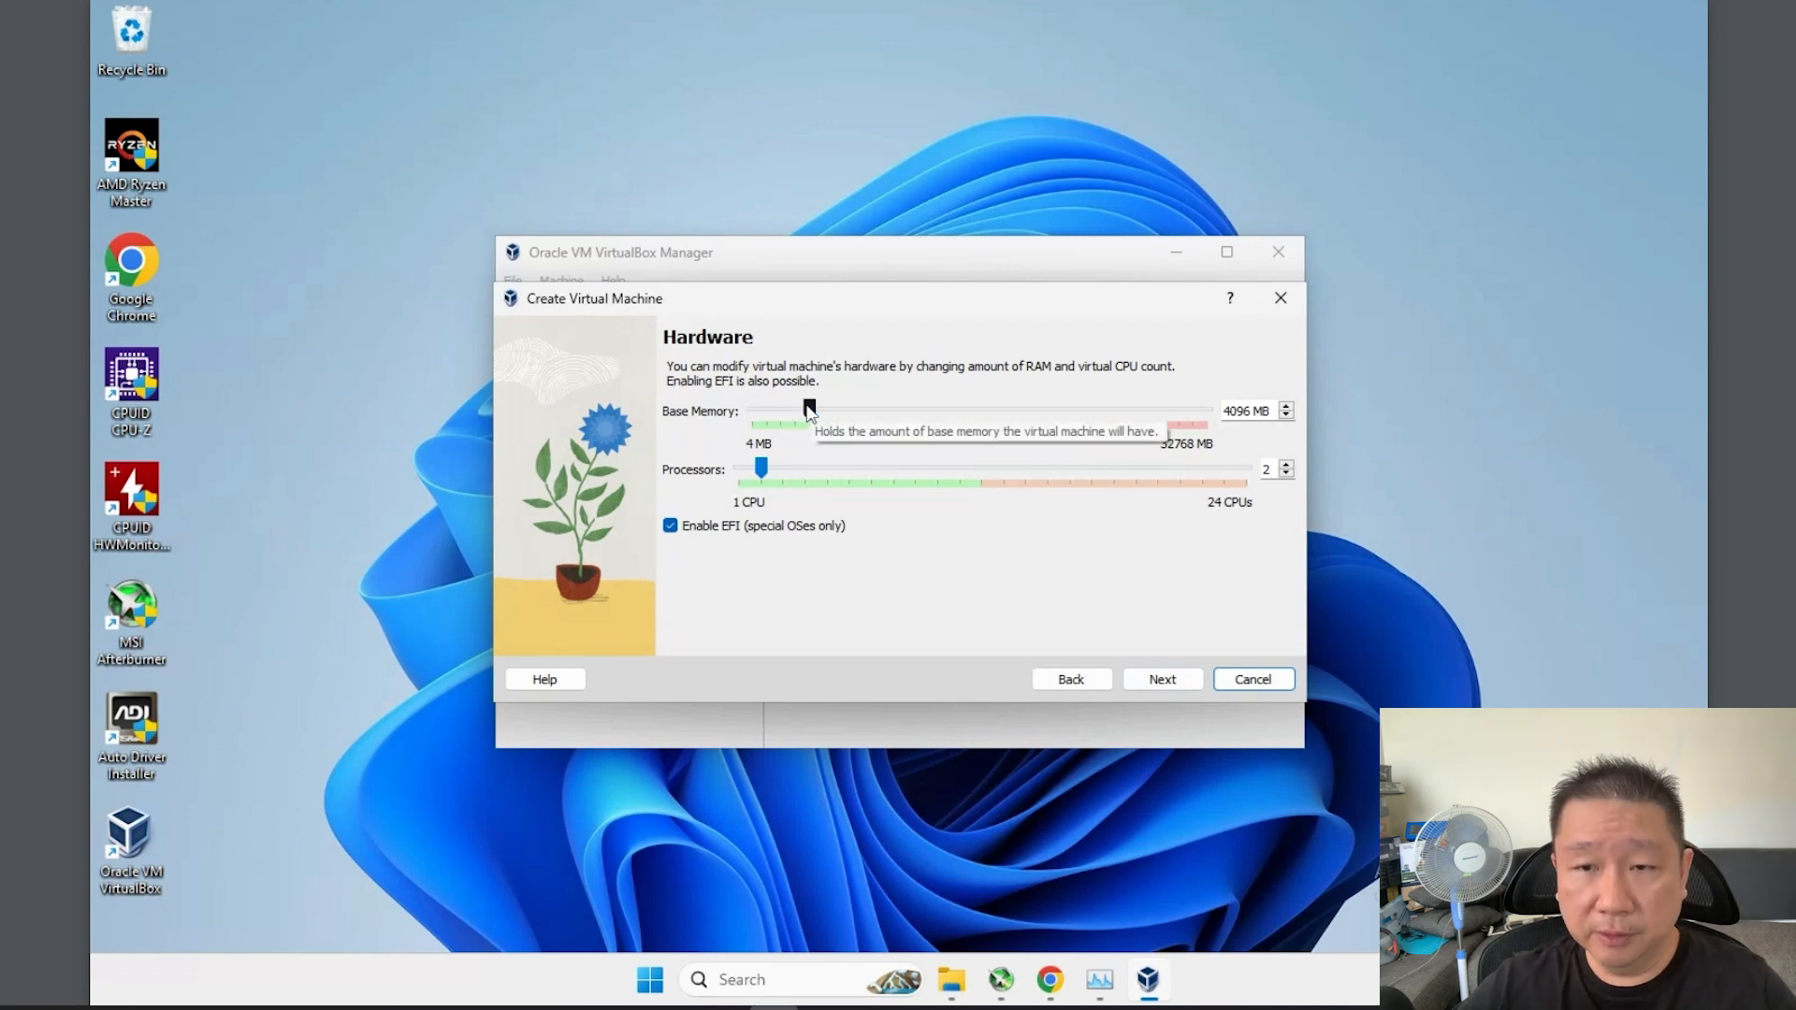
drag(810, 411, 877, 413)
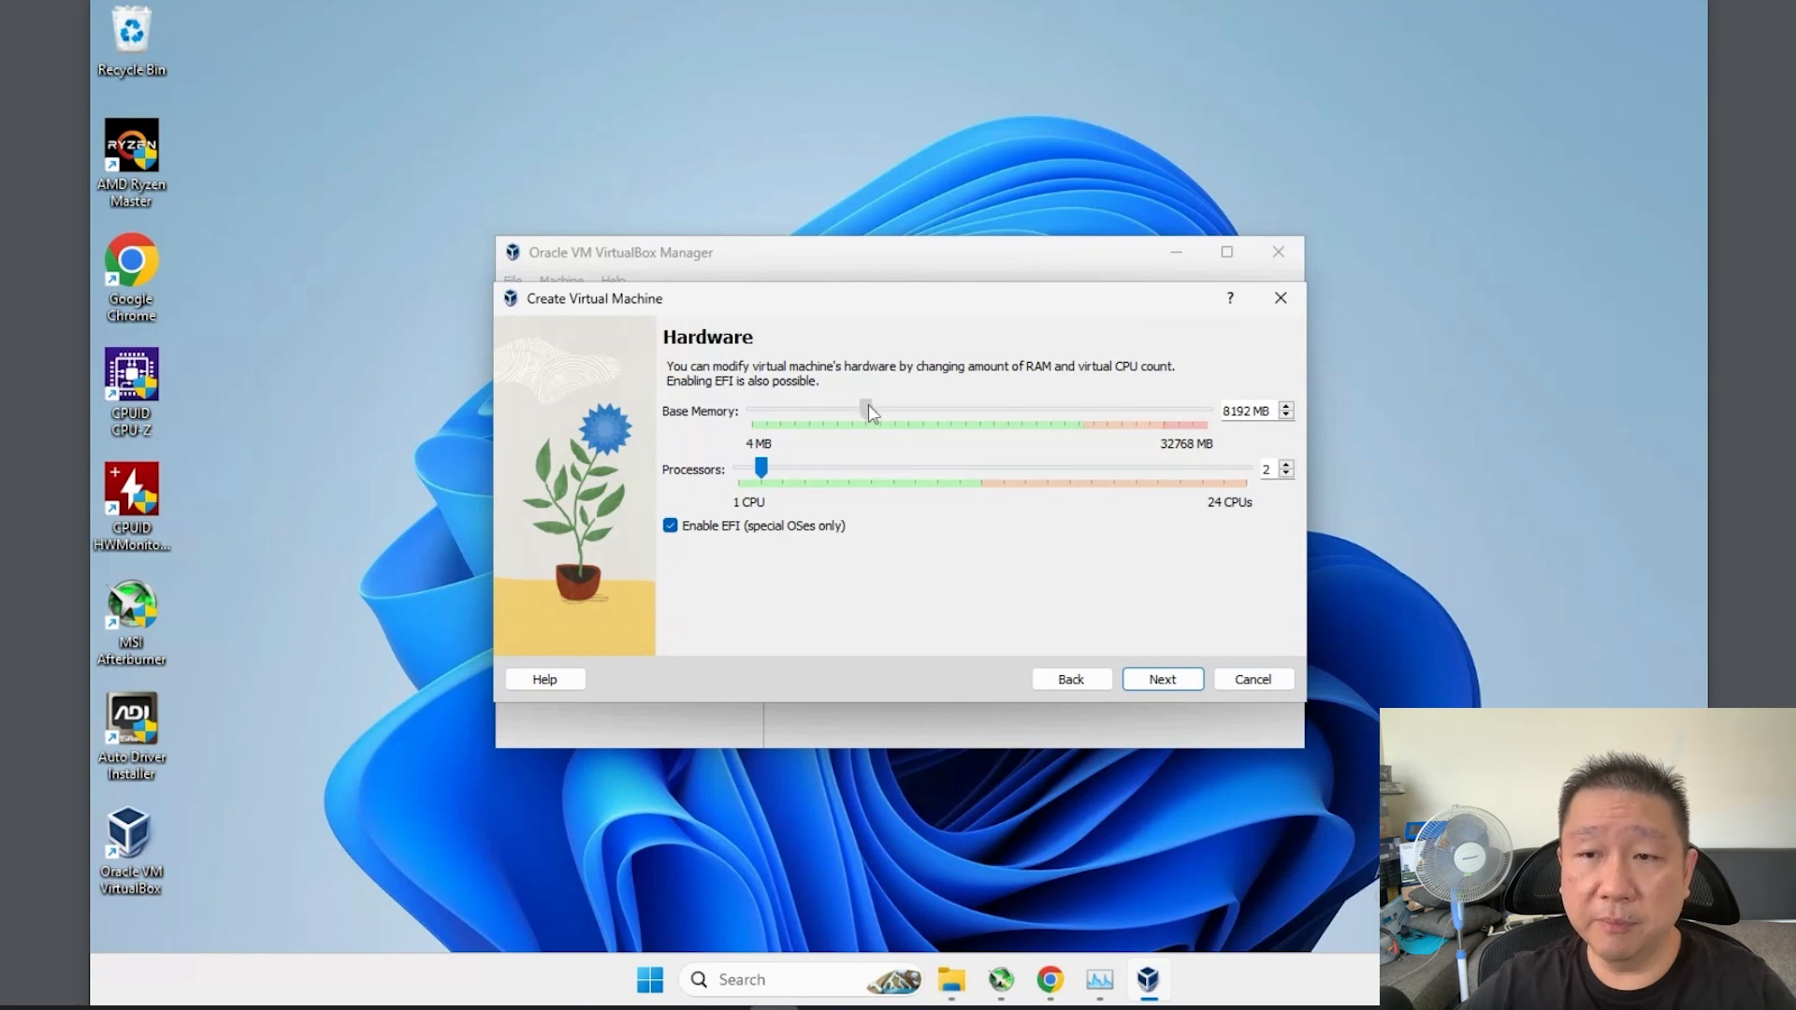
drag(867, 414, 864, 414)
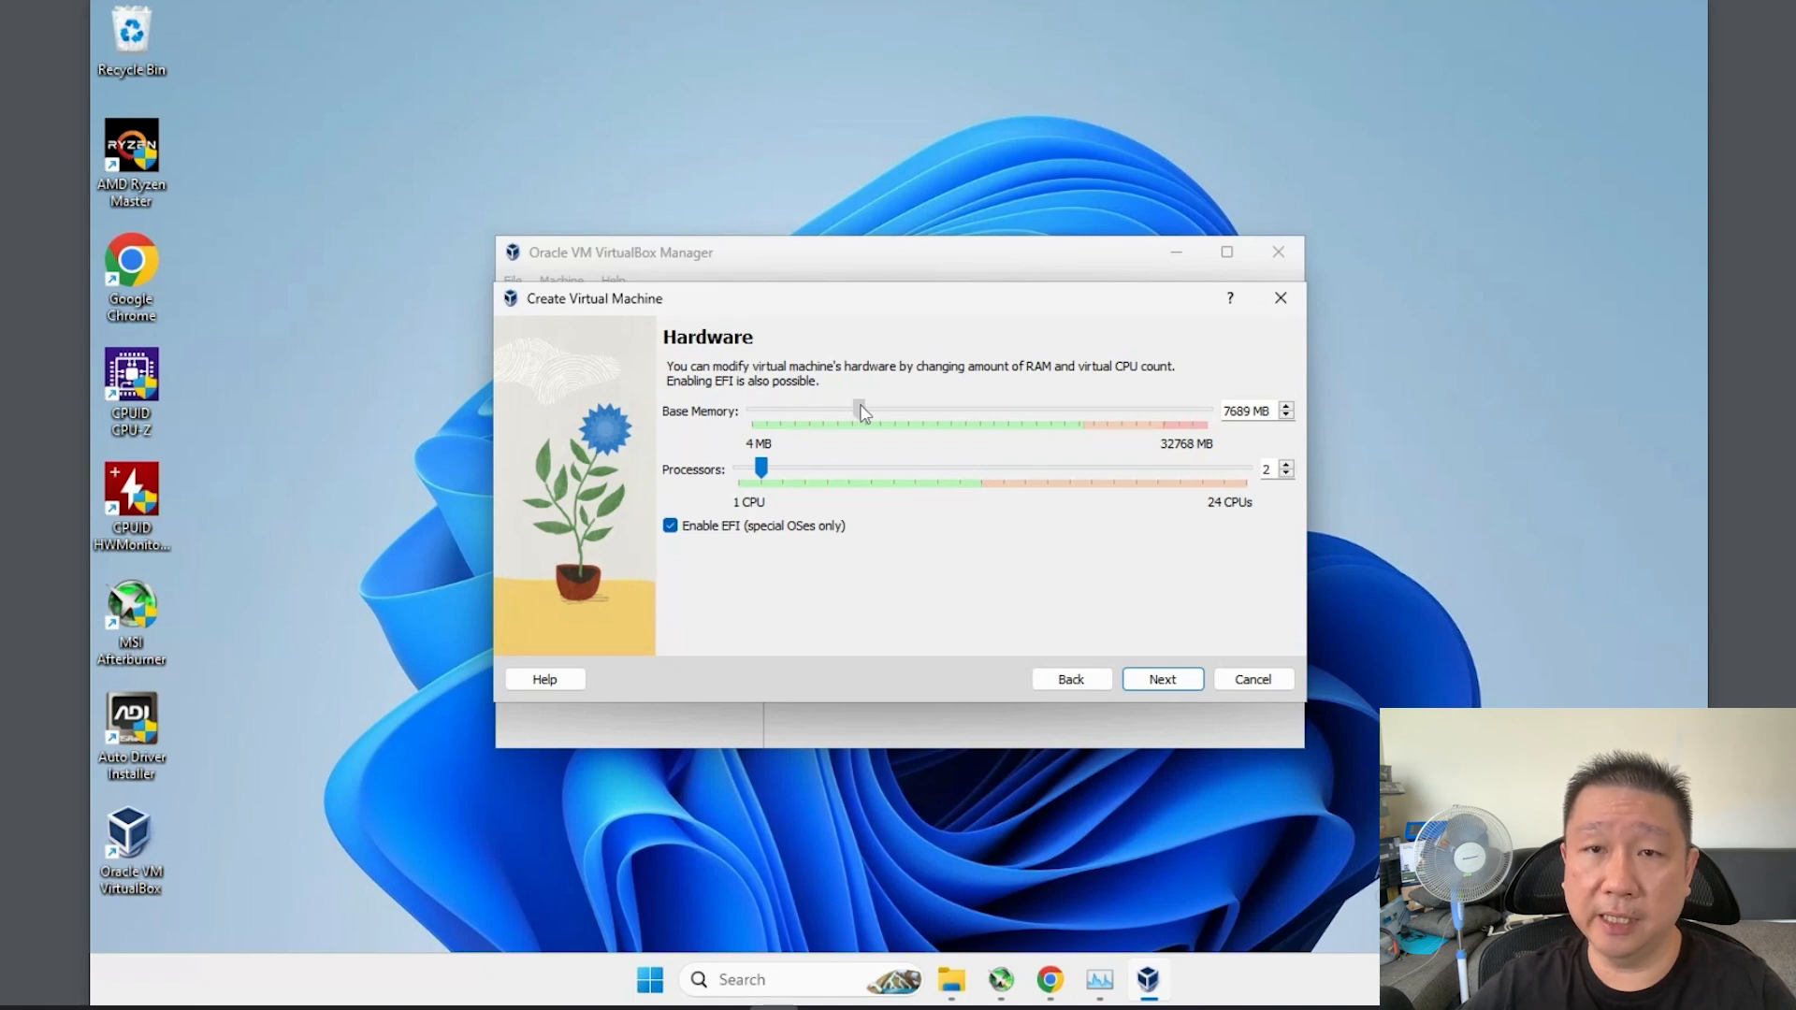
drag(863, 414, 869, 413)
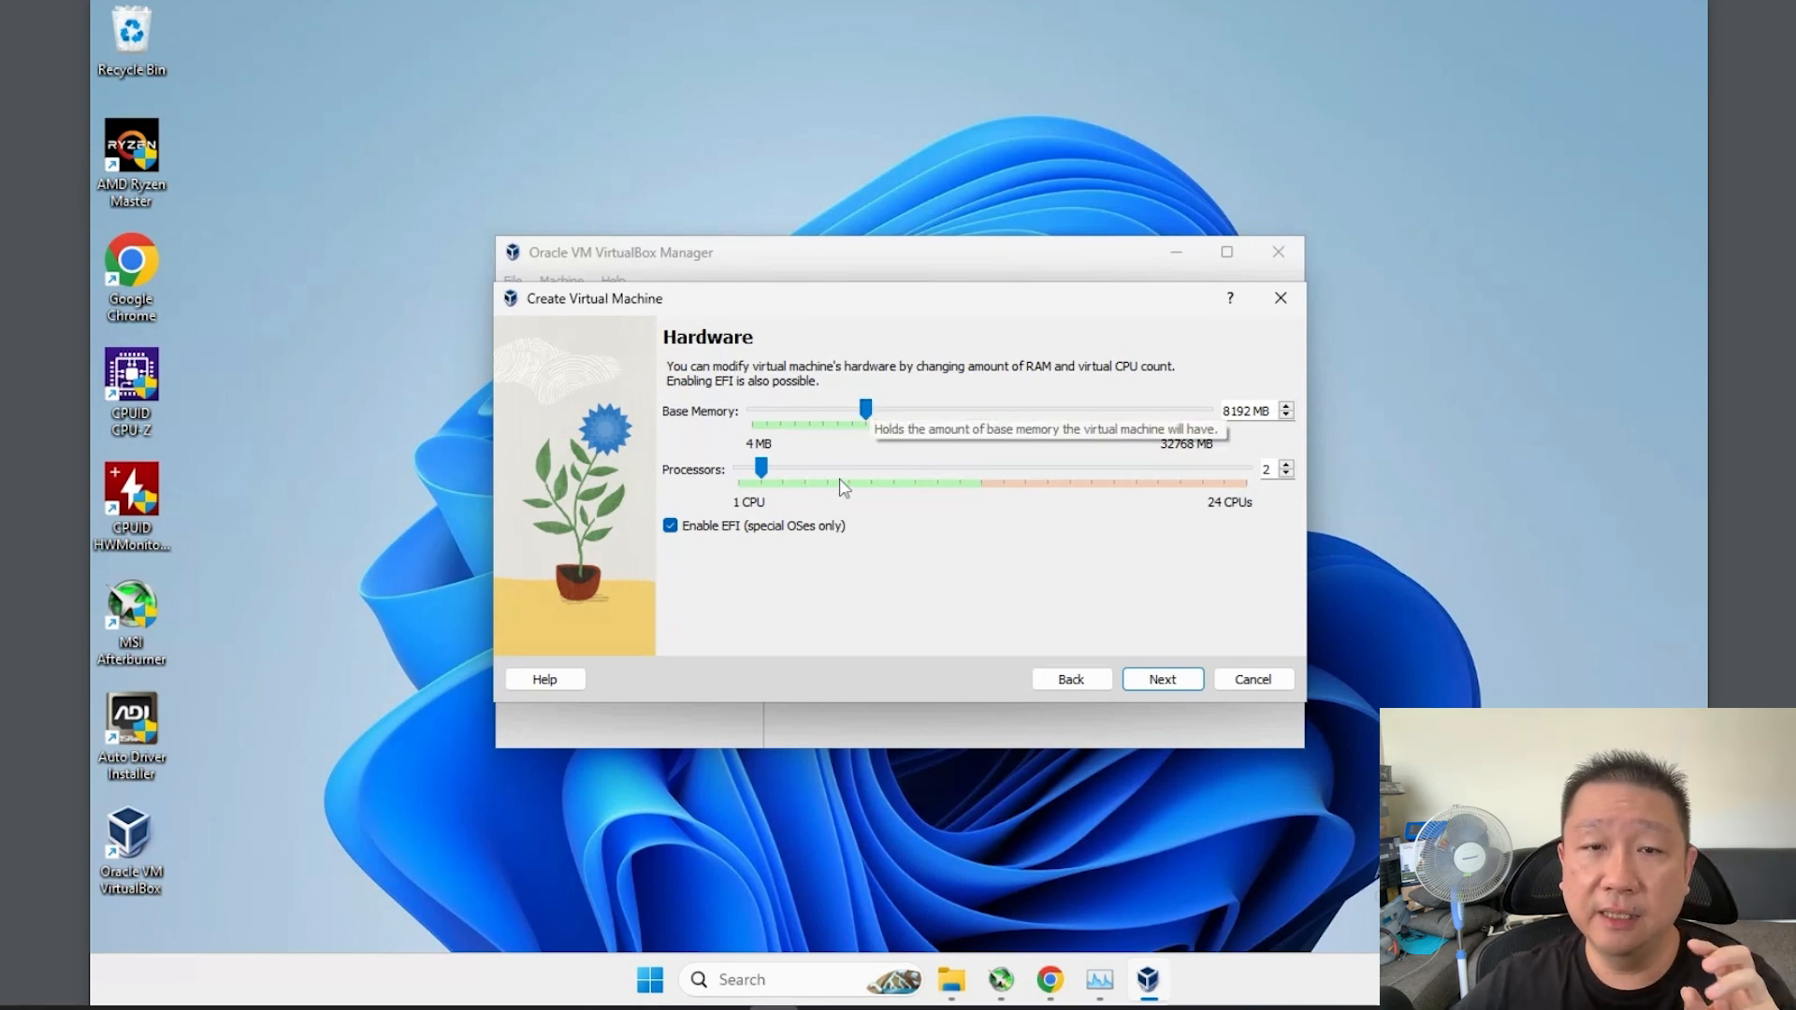
drag(765, 475, 893, 474)
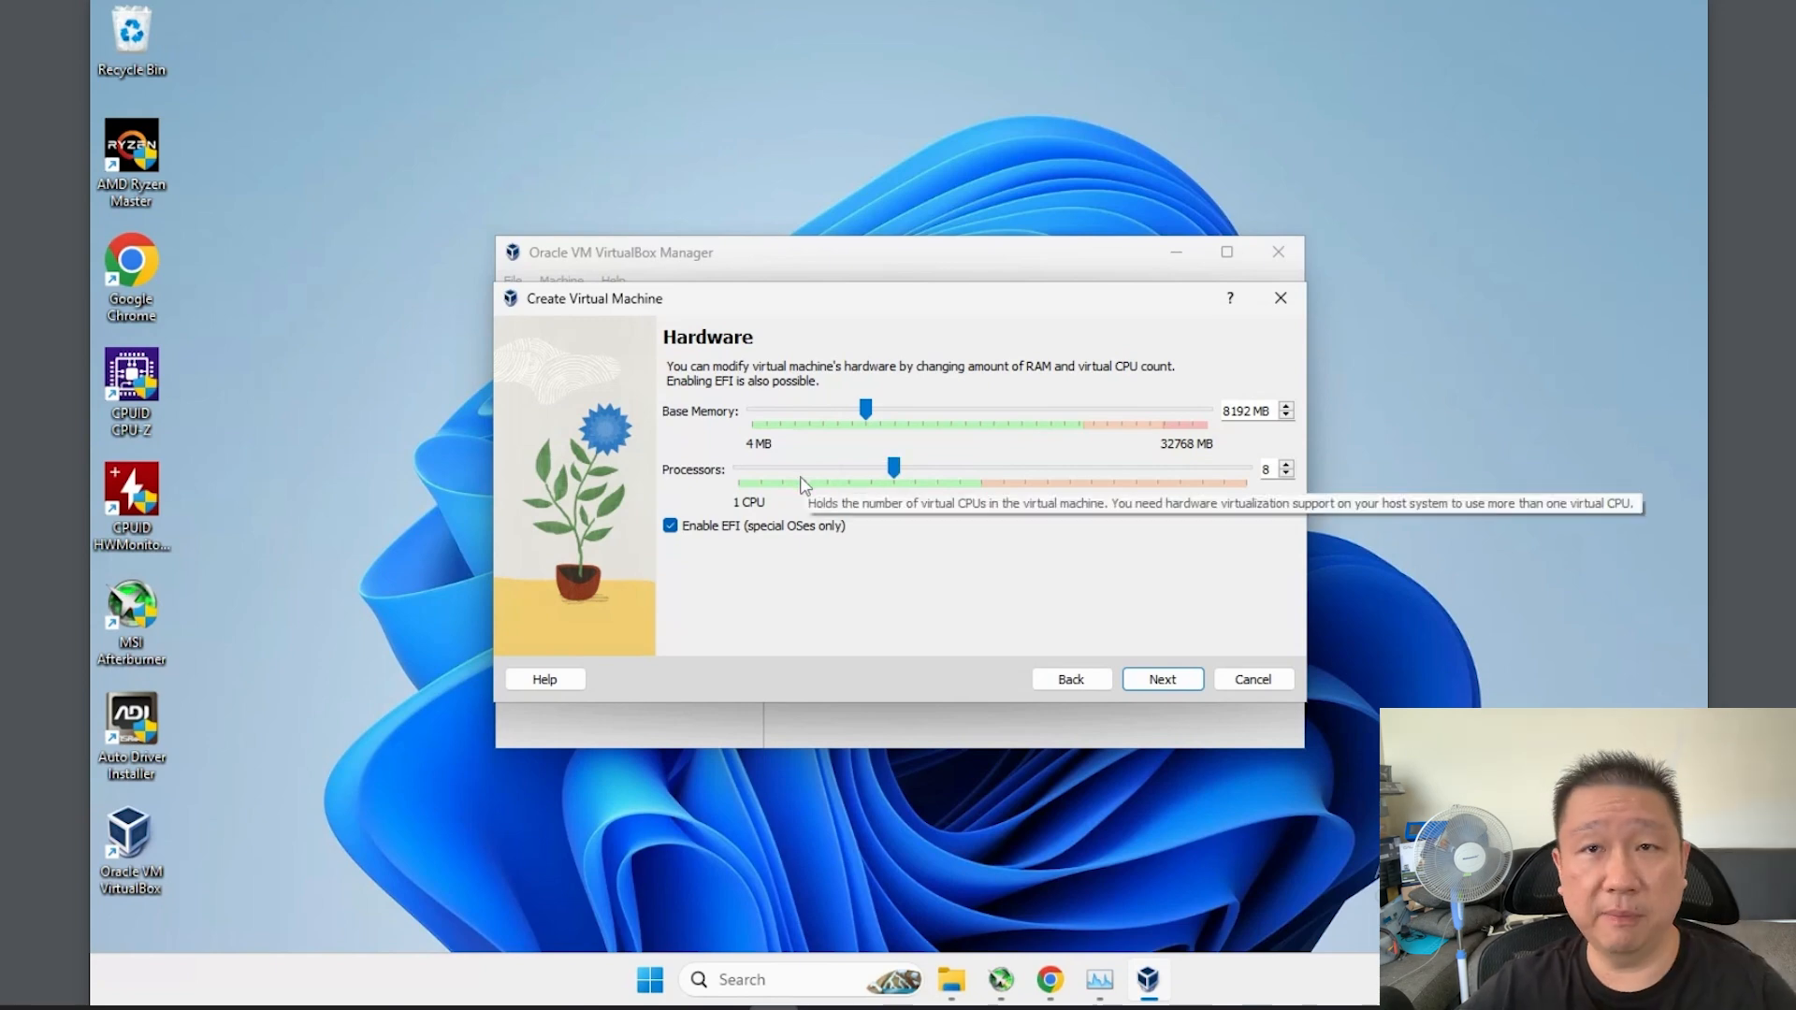
click(1162, 680)
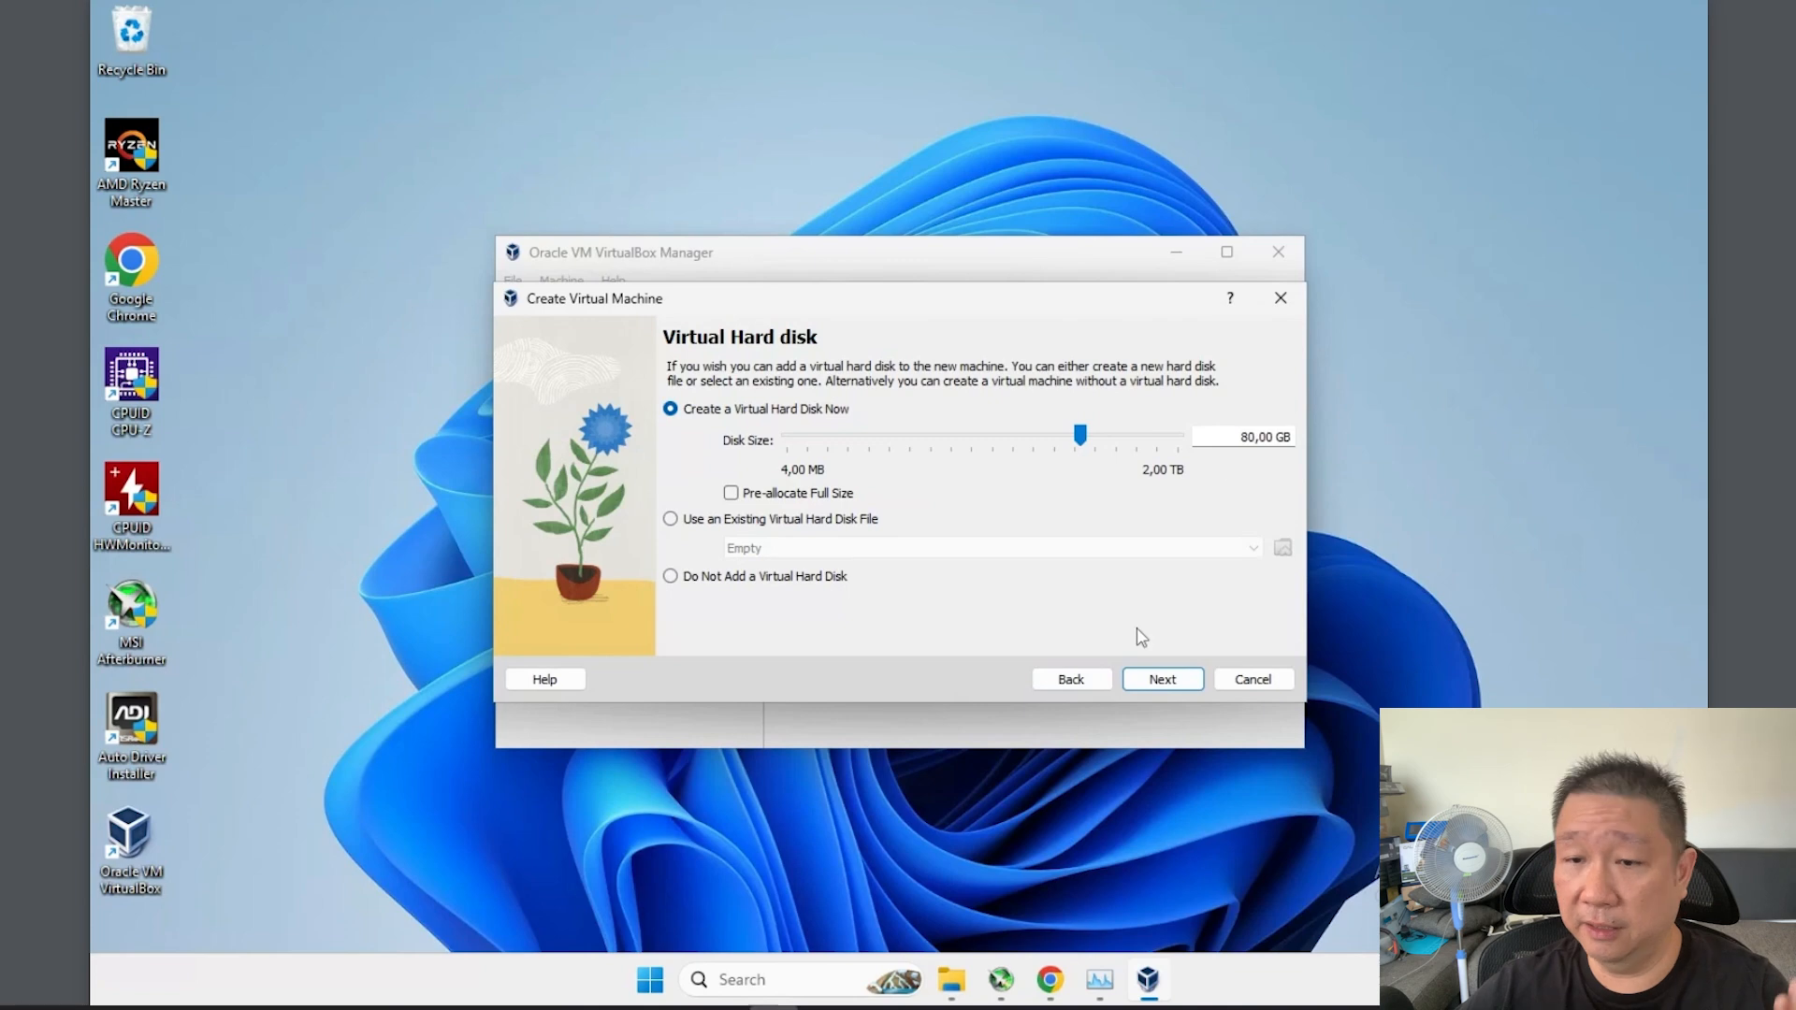
Create the virtual machine with a new 80 GB virtual hard disk and start it with Normal Start.
click(1164, 682)
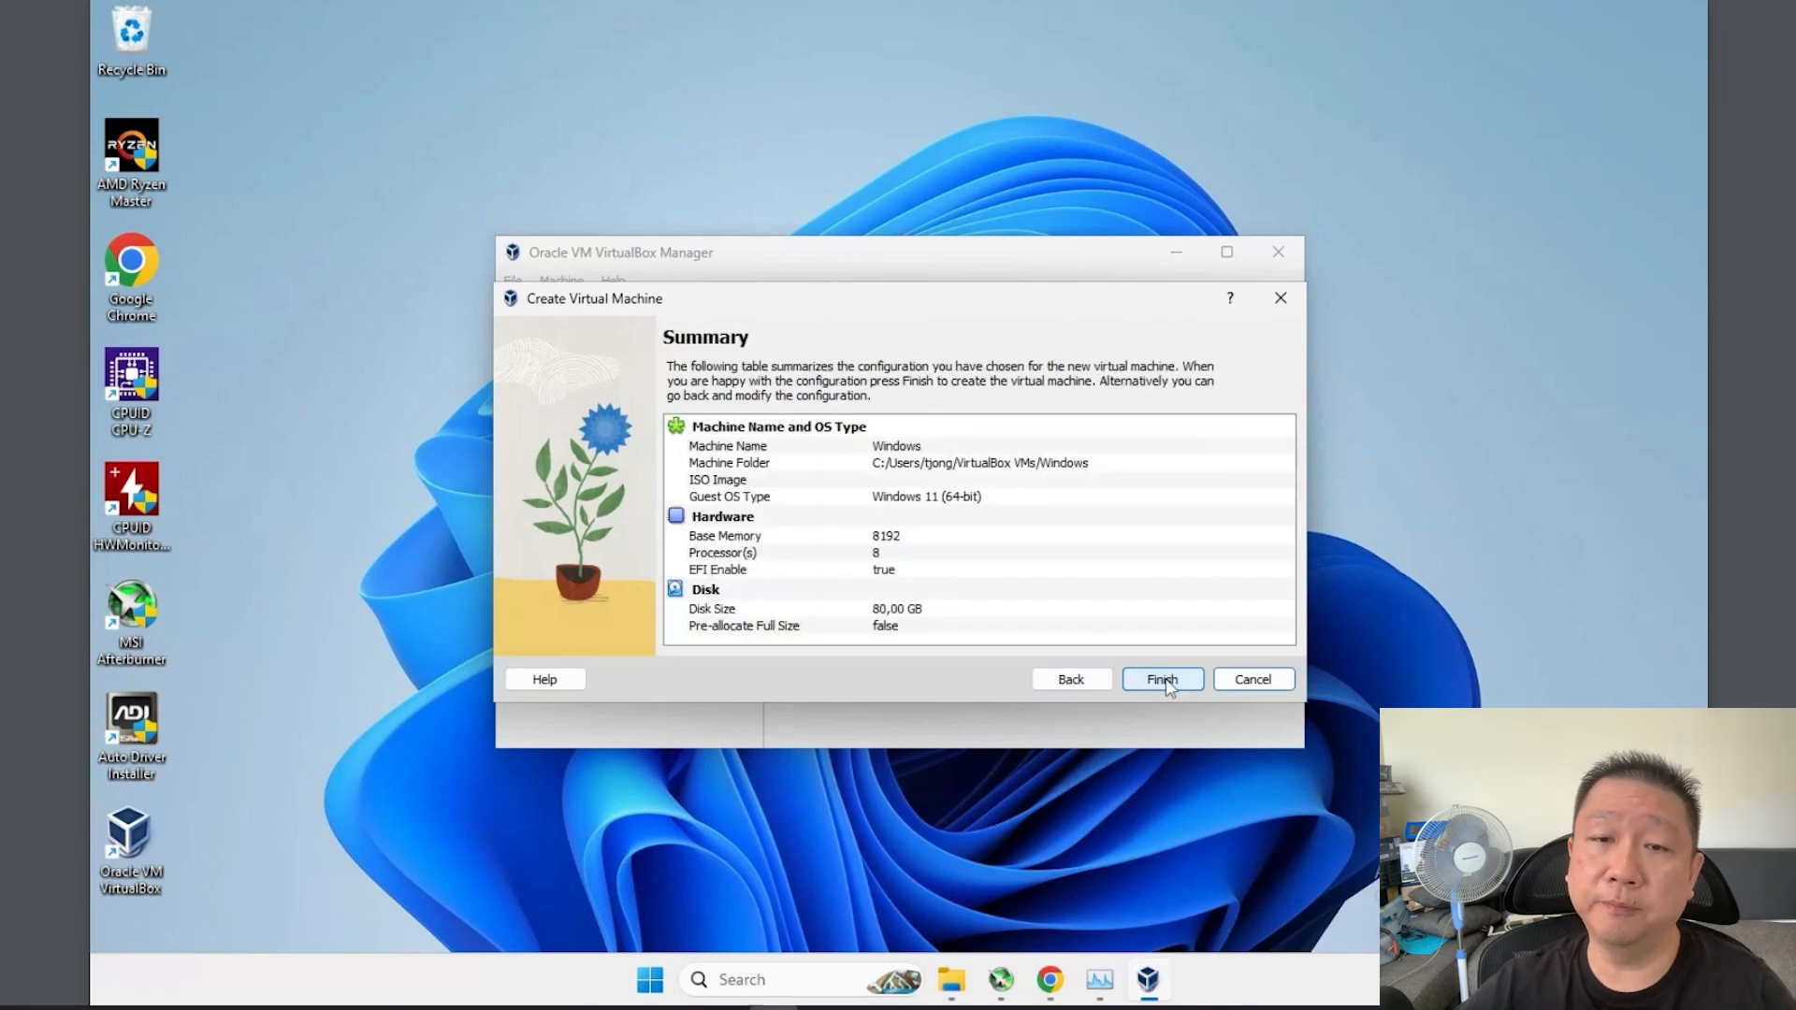
click(1164, 683)
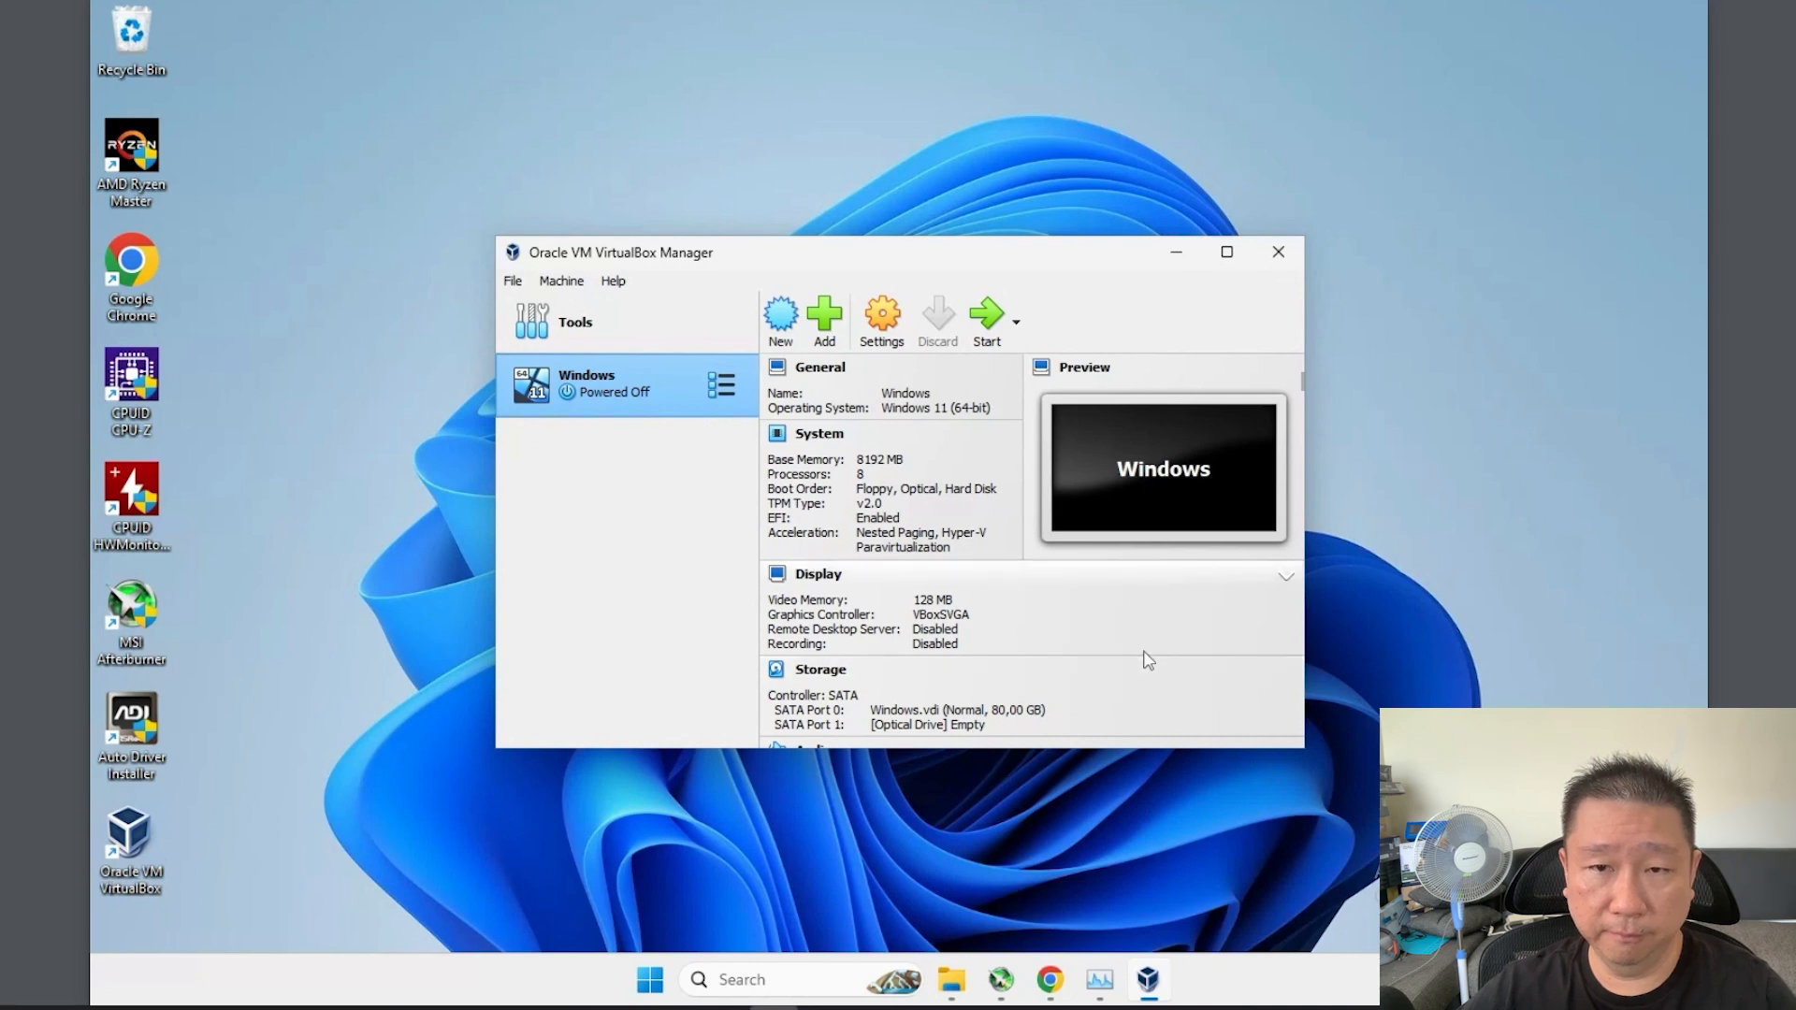
right_click(627, 385)
mouse_move(739, 557)
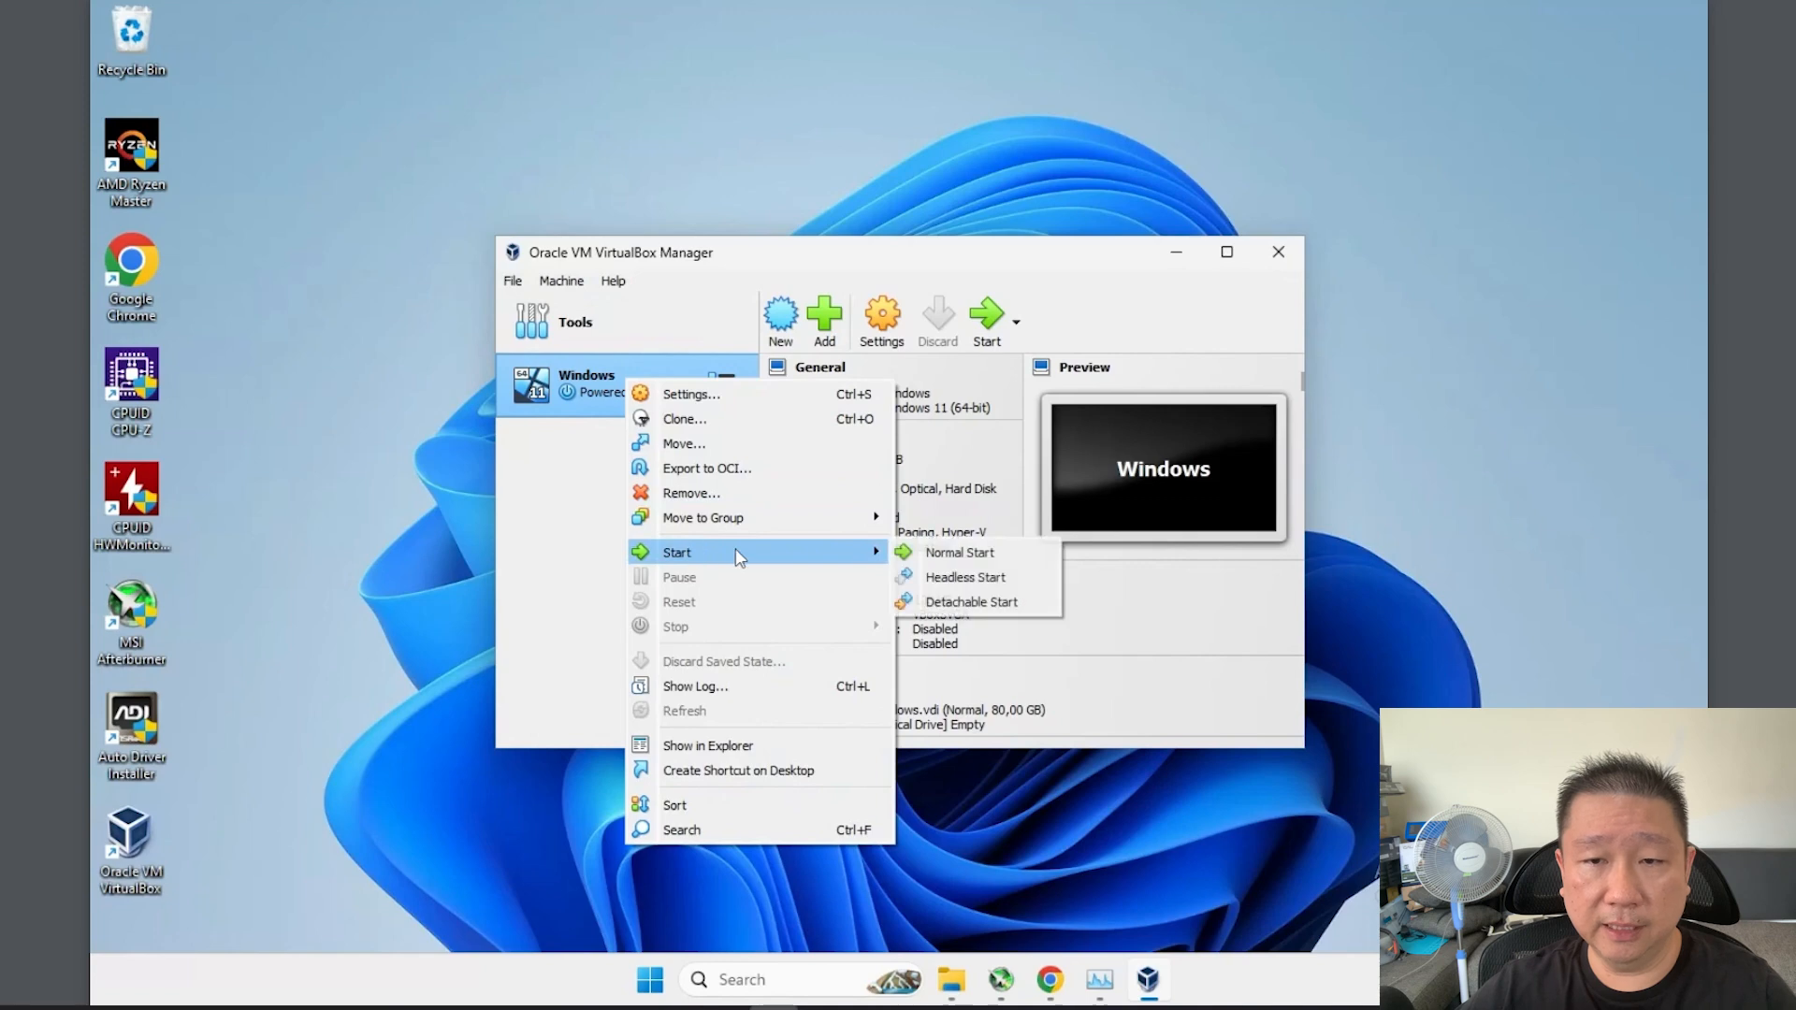
click(949, 554)
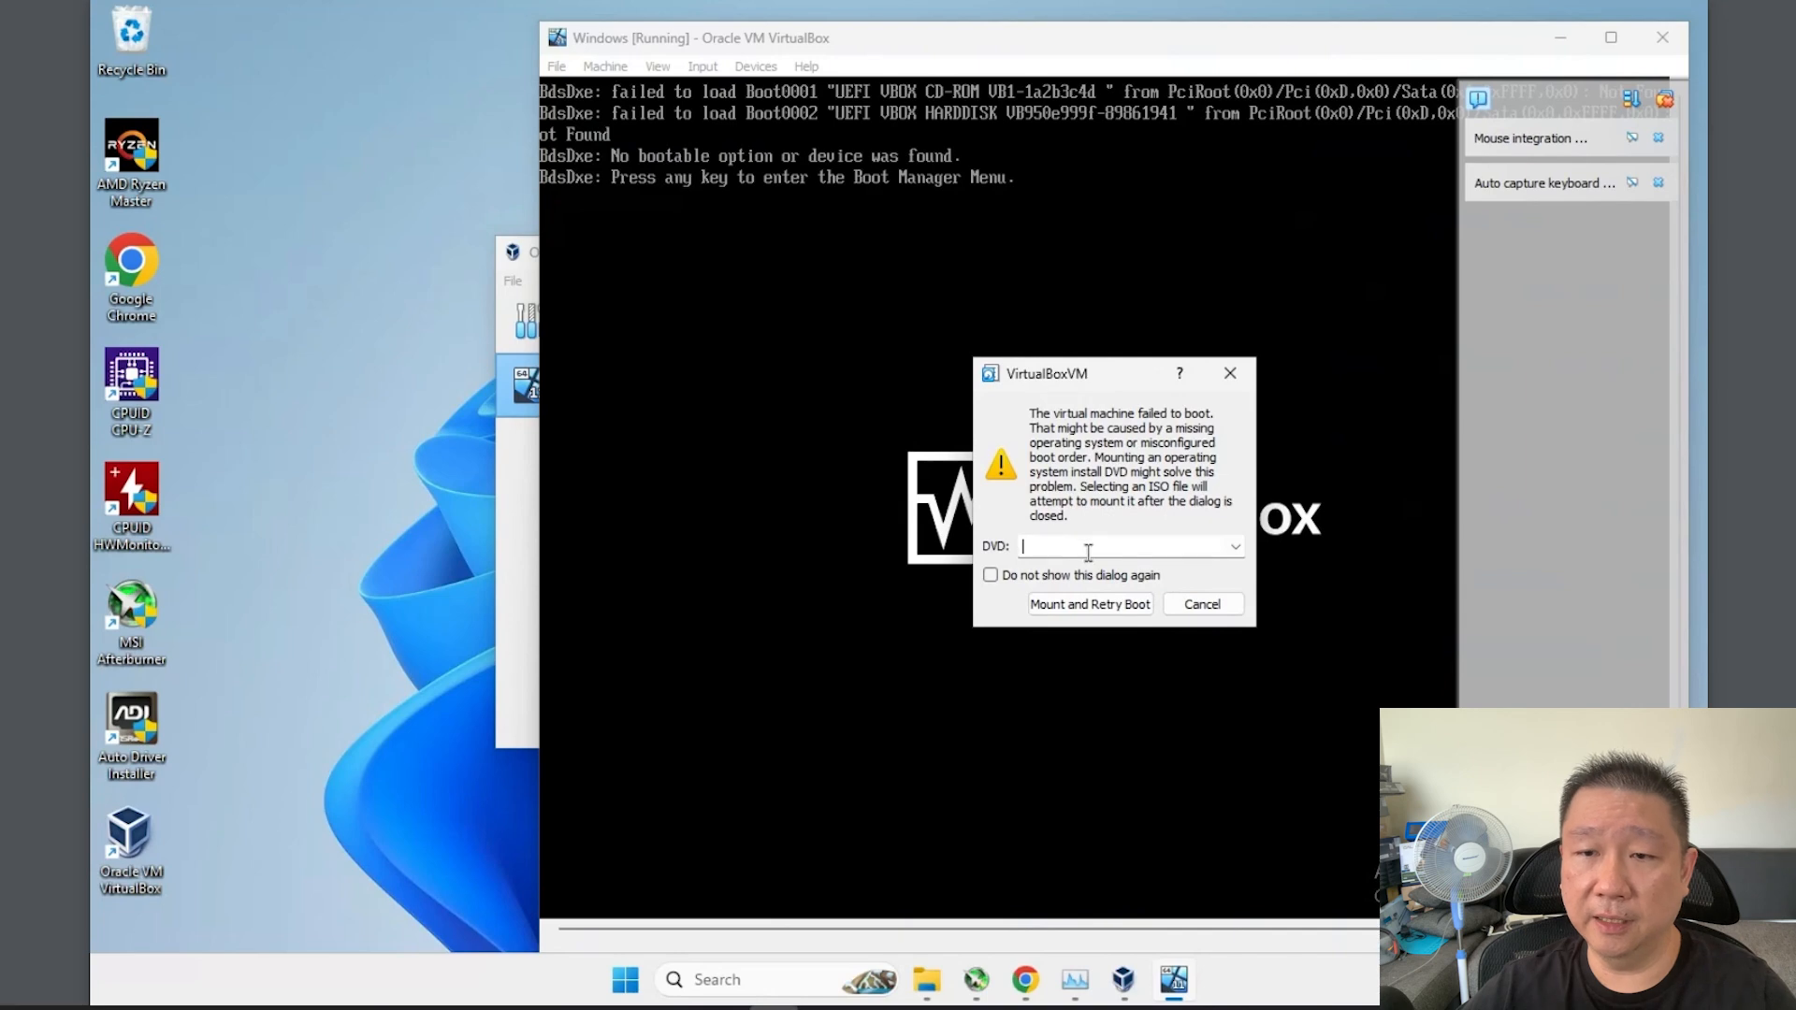
Mount the Win11_22H2_EnglishInternational_x64v2 disc image from the Downloads folder as the DVD, retry the boot, and boot from the disc.
click(1236, 547)
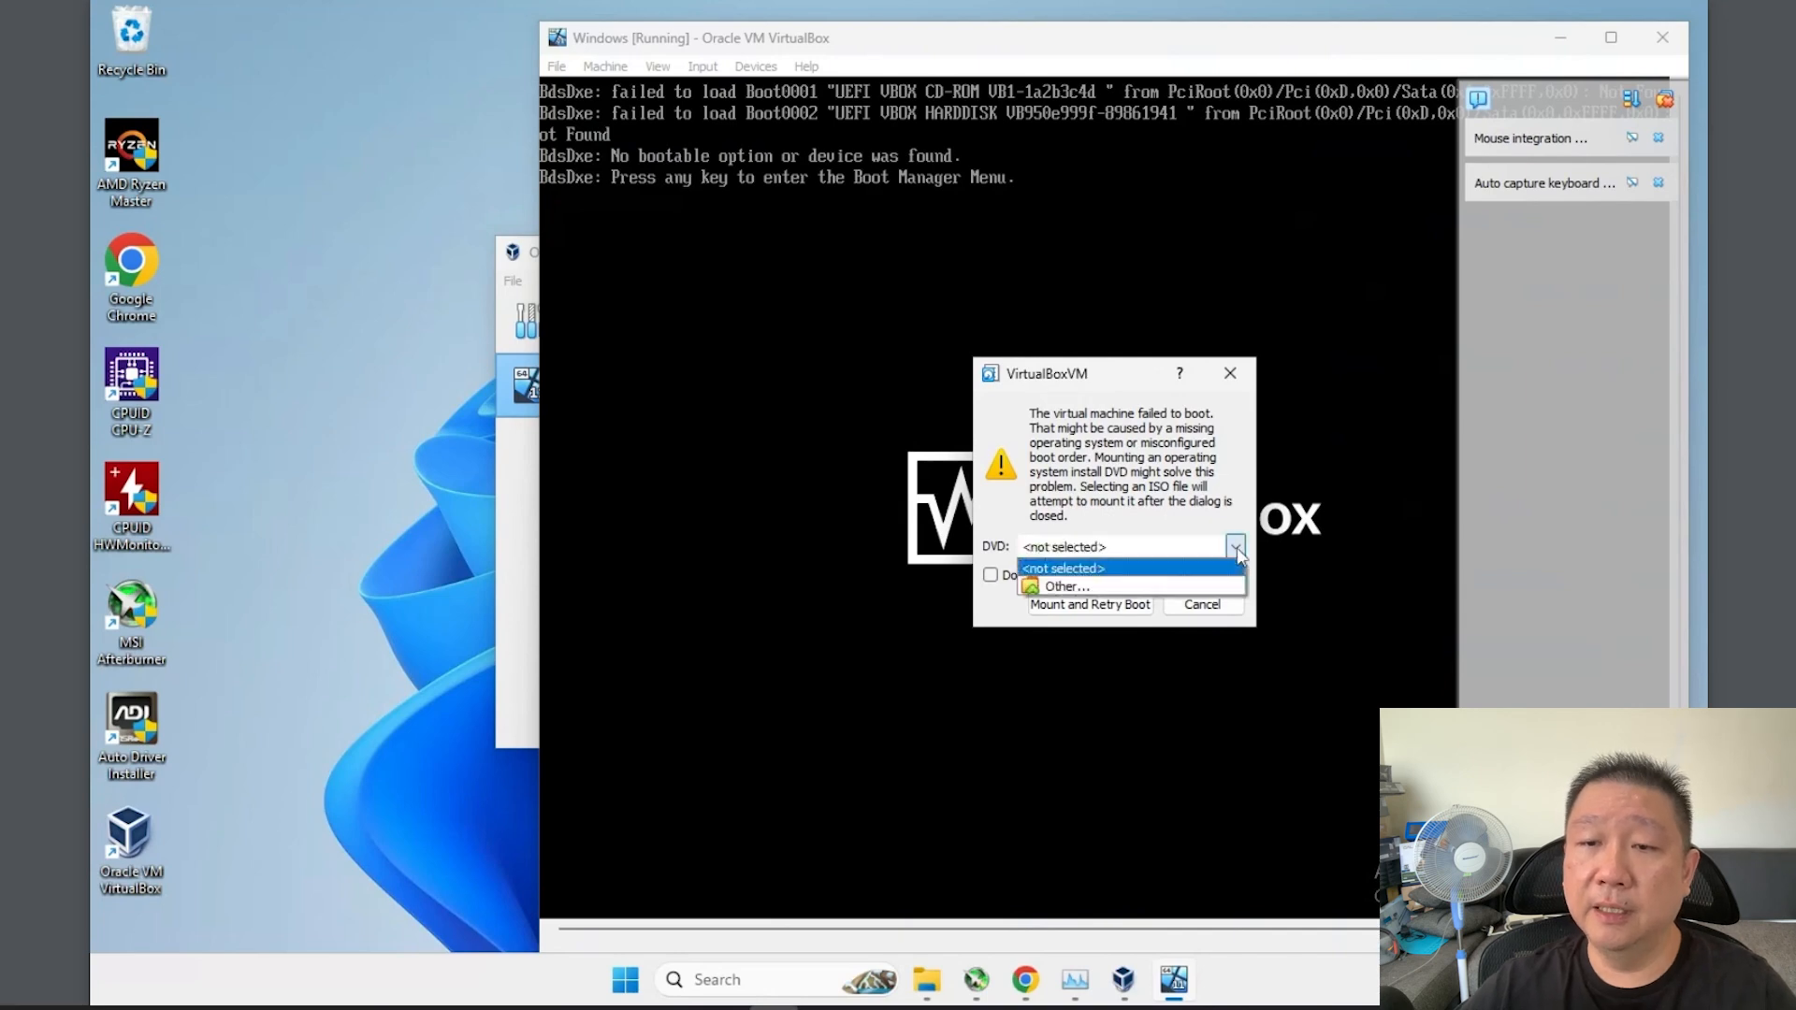
click(1138, 587)
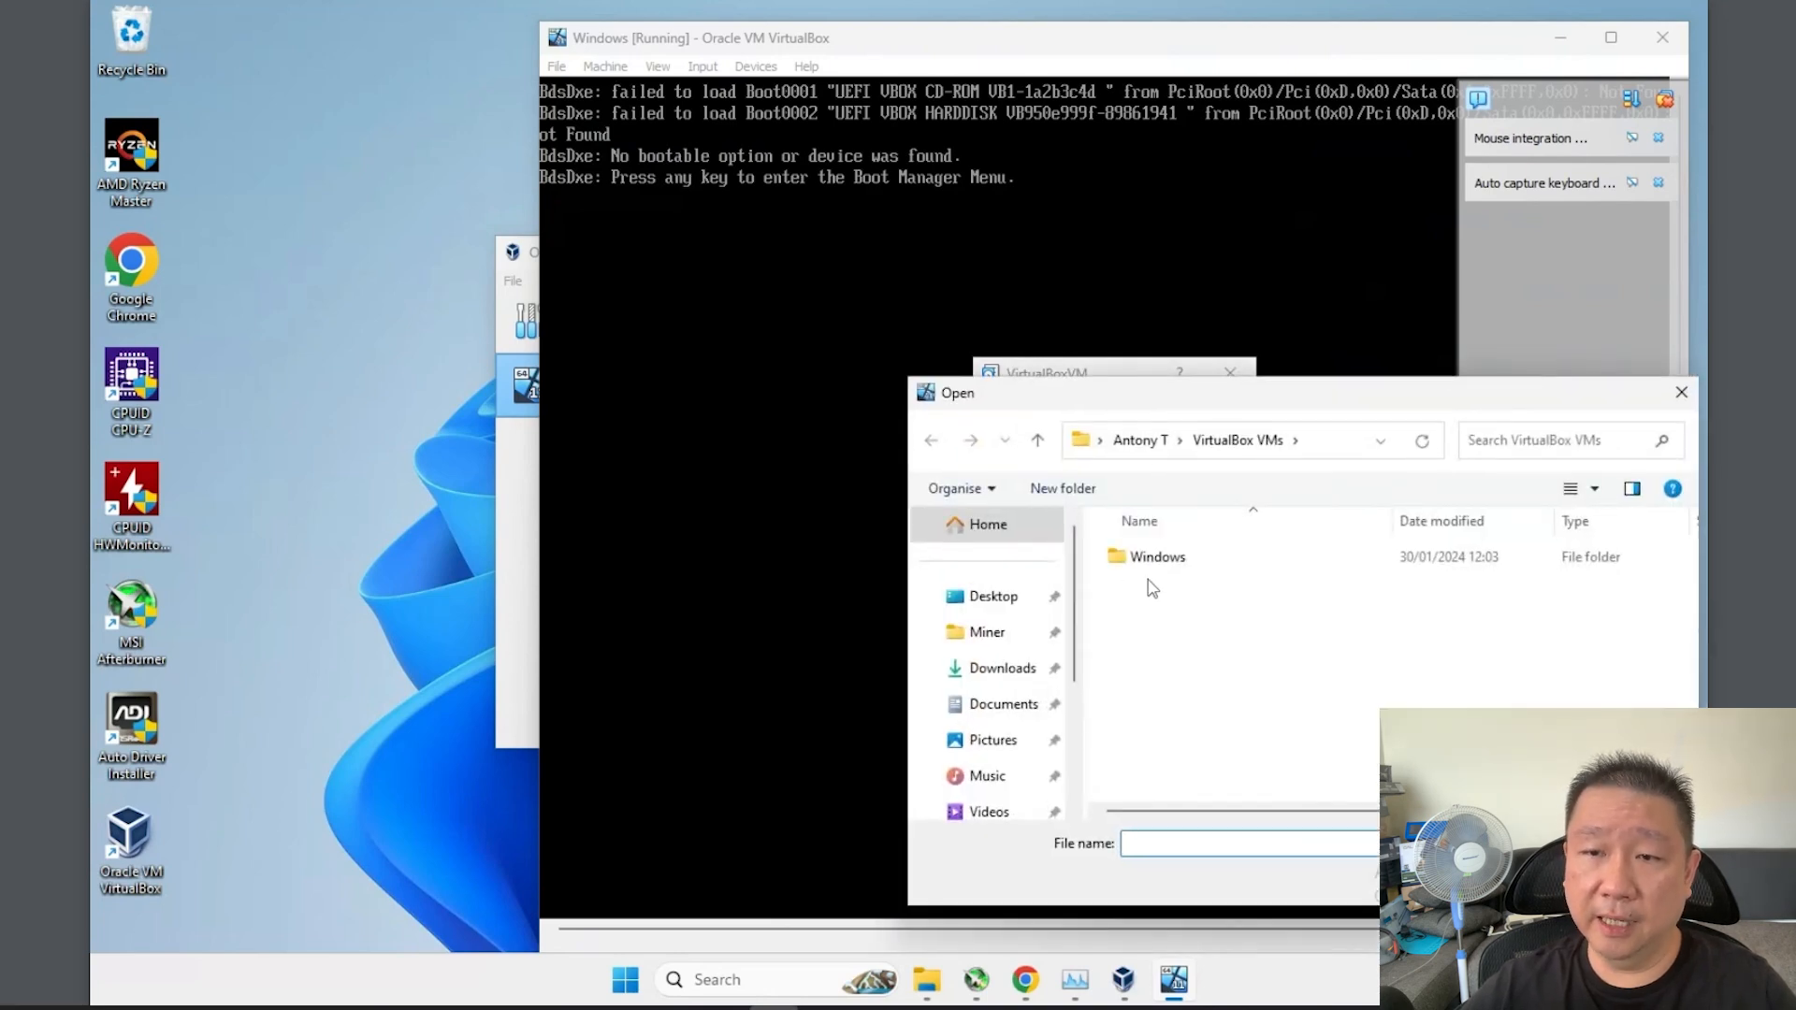
click(990, 674)
click(1217, 784)
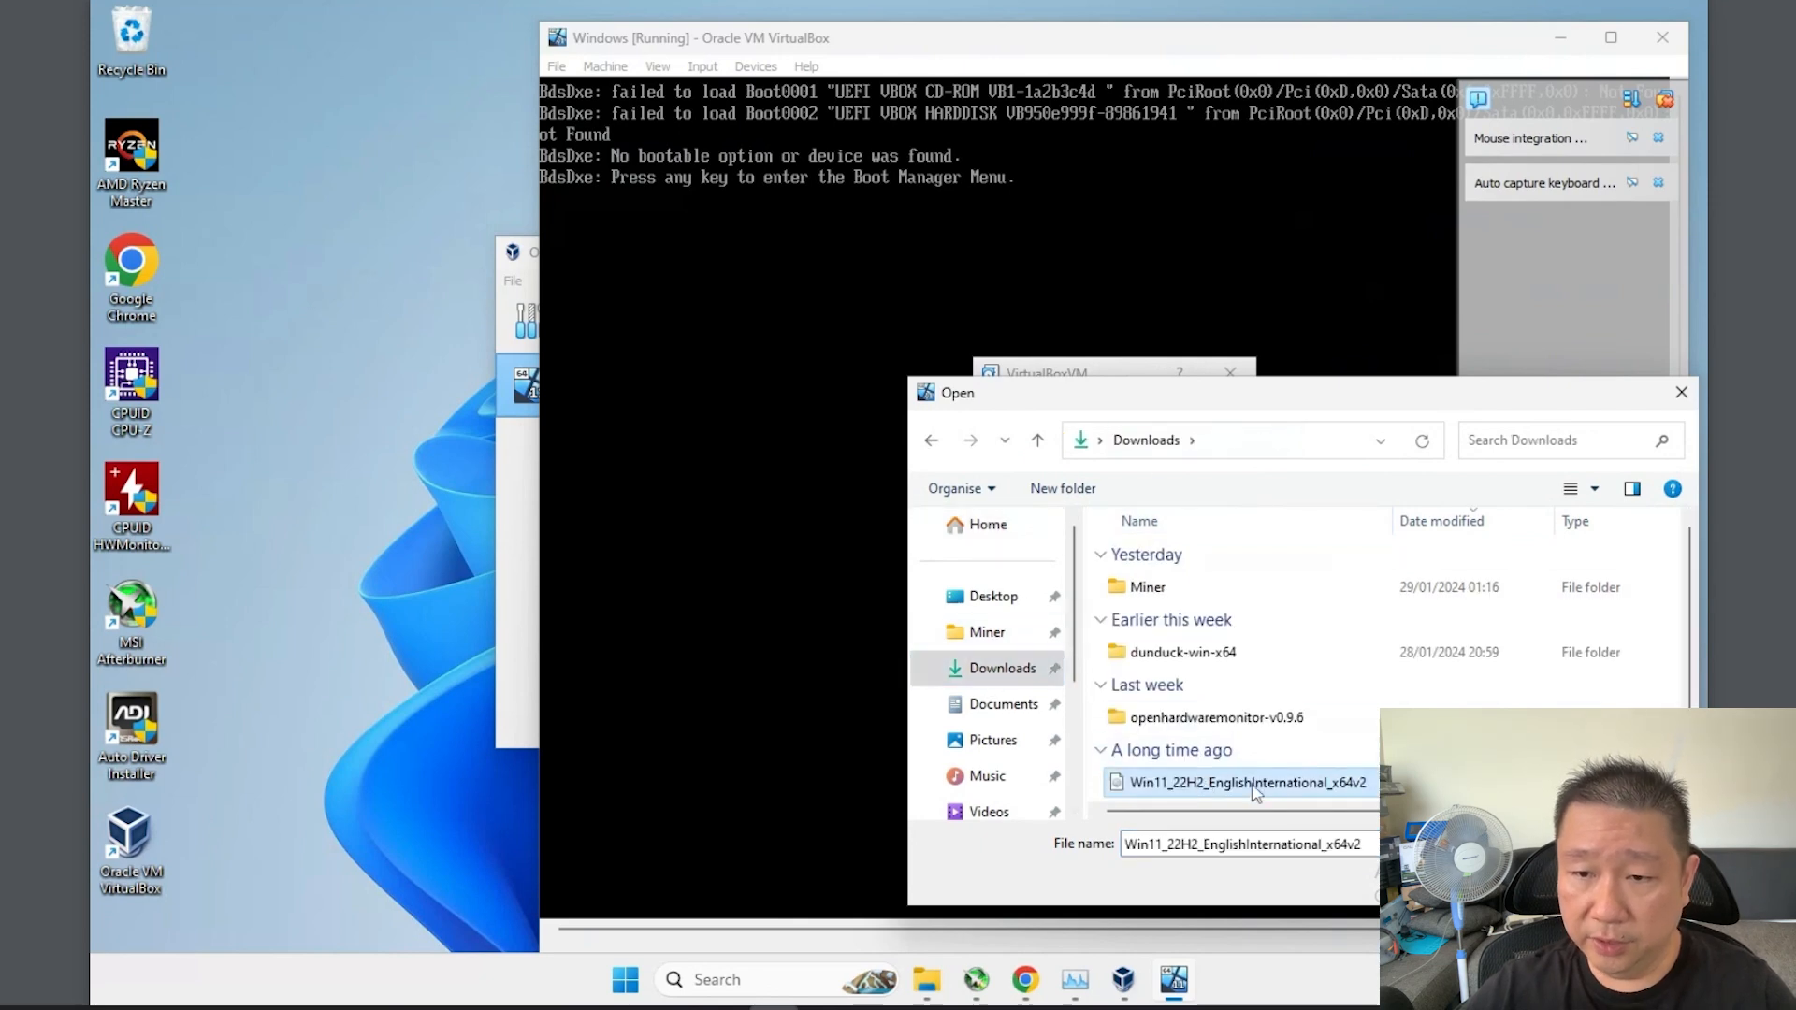
click(1534, 881)
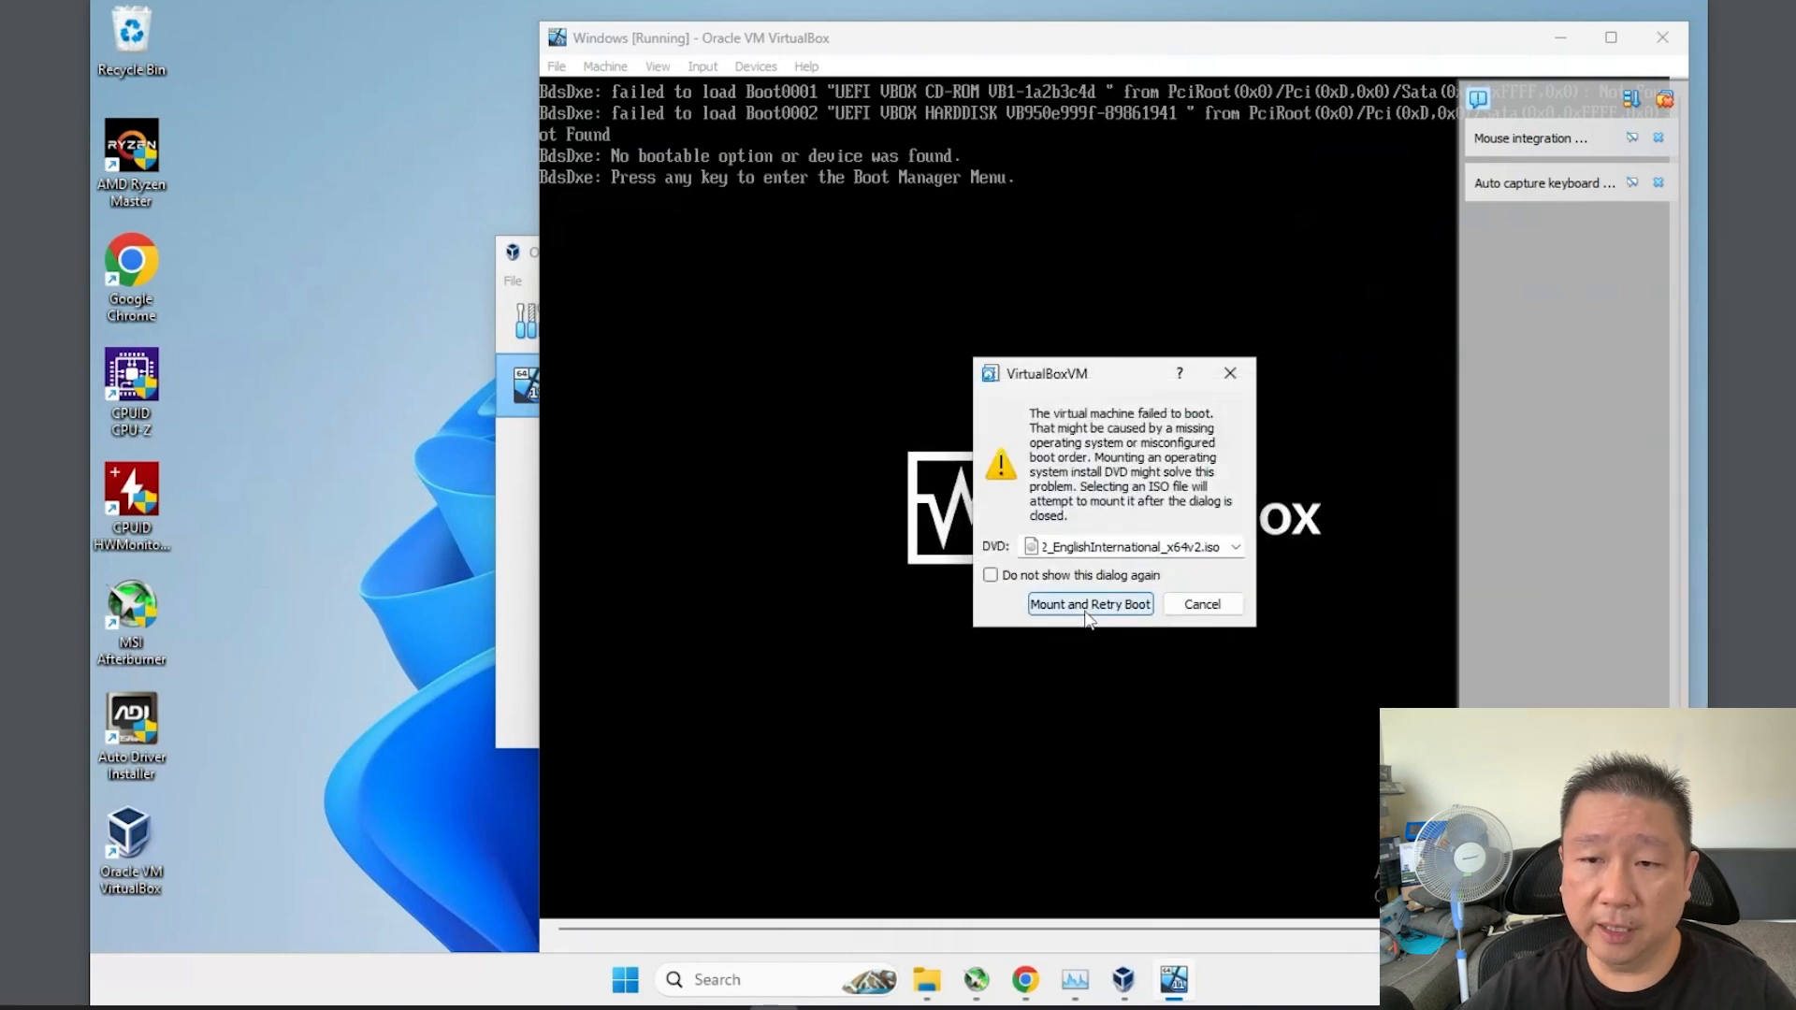
click(1088, 608)
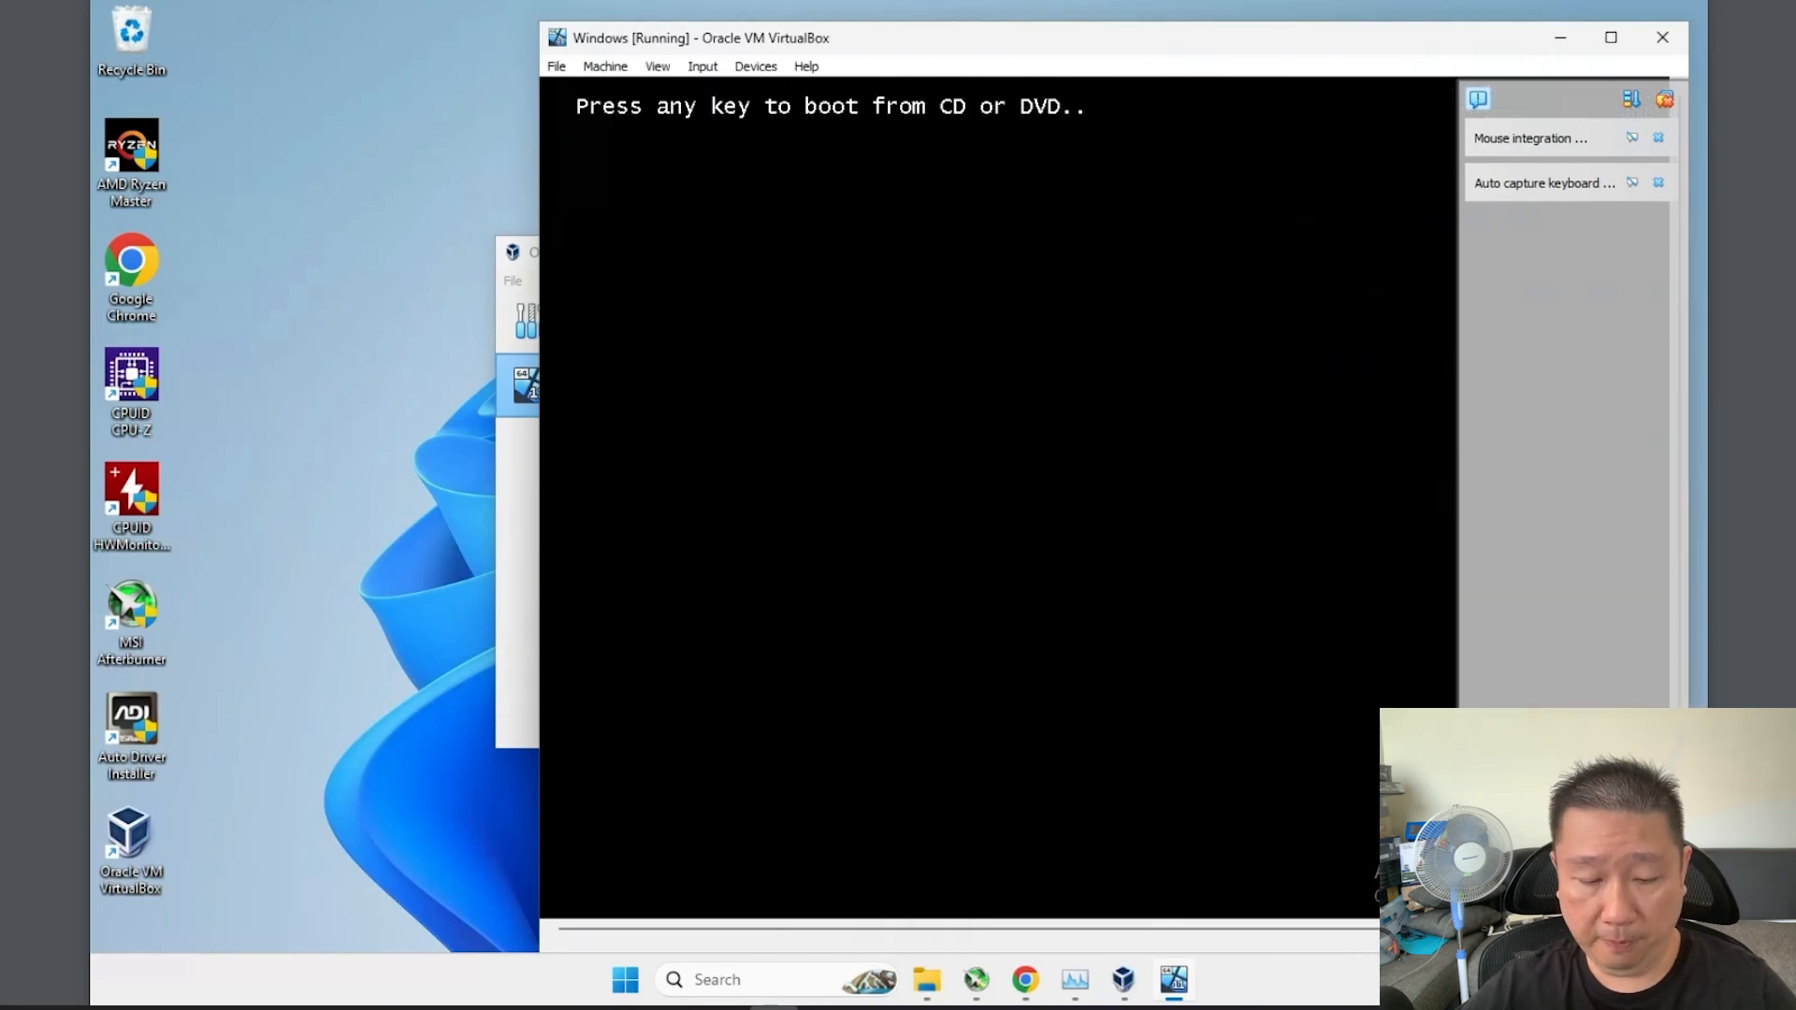
key(Return)
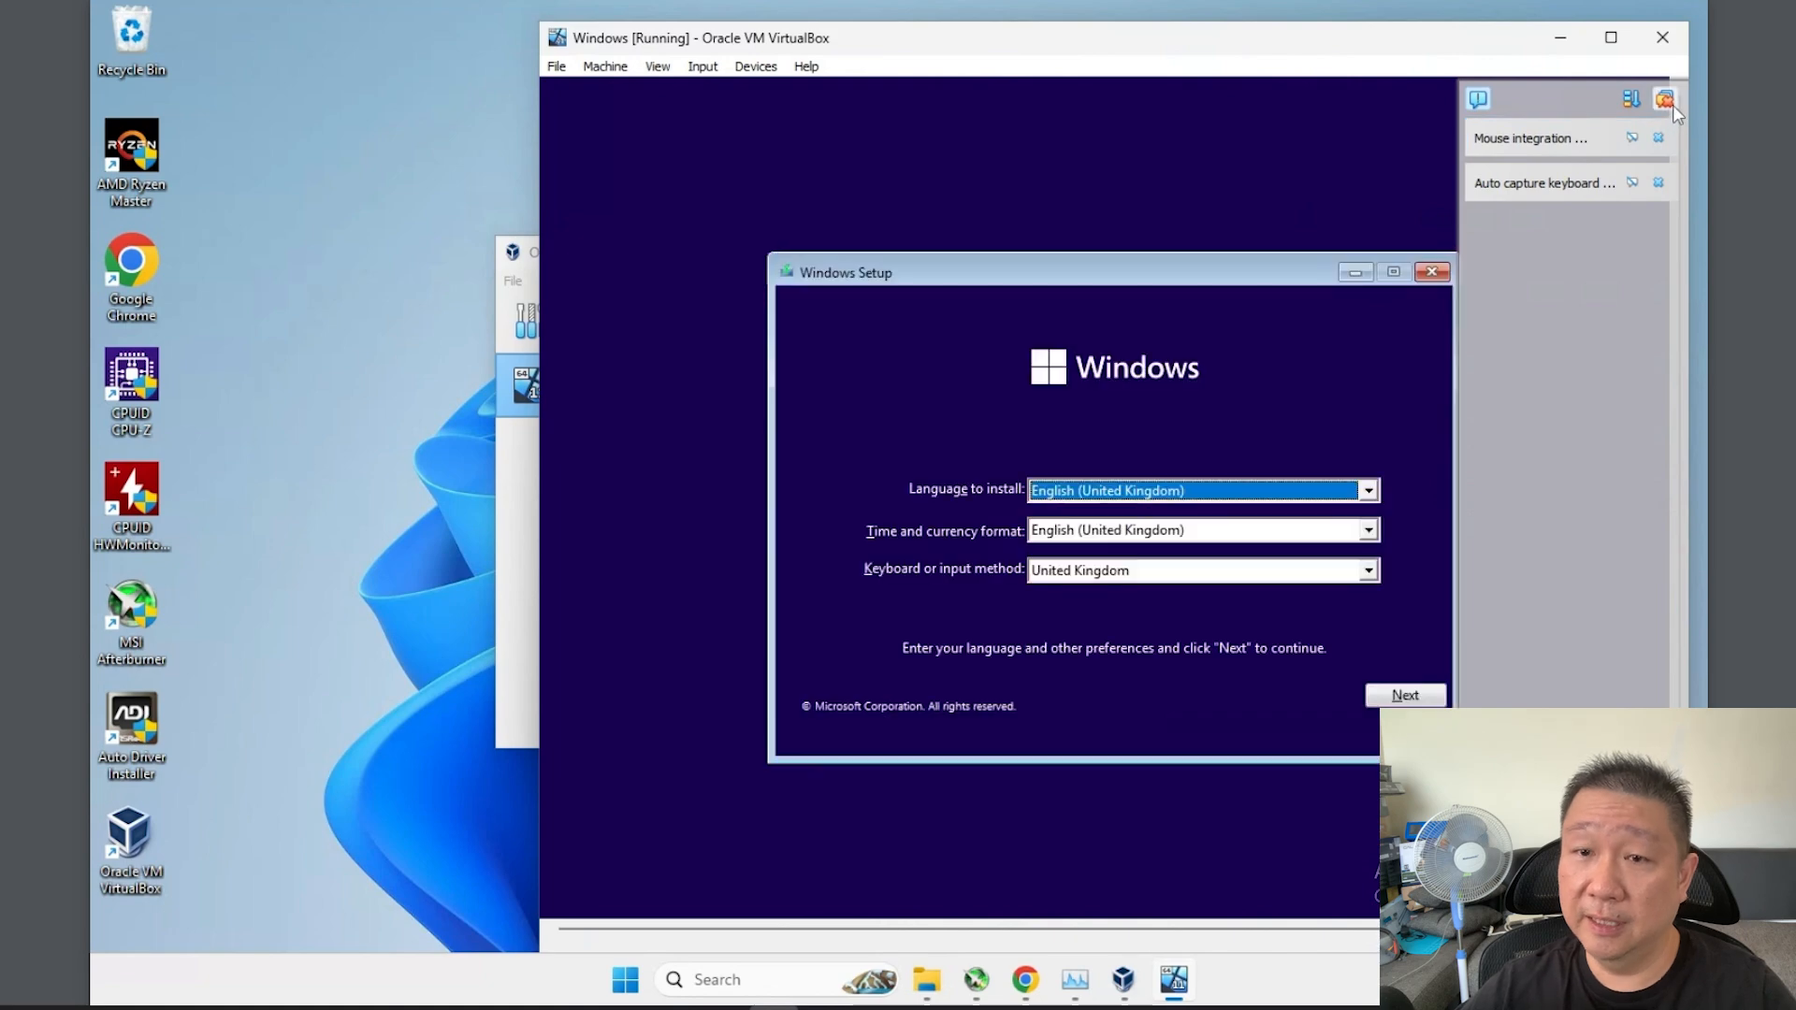
Dismiss the virtual machine's notifications, accept the United Kingdom language and keyboard defaults in Windows Setup, and start the installation.
click(1671, 102)
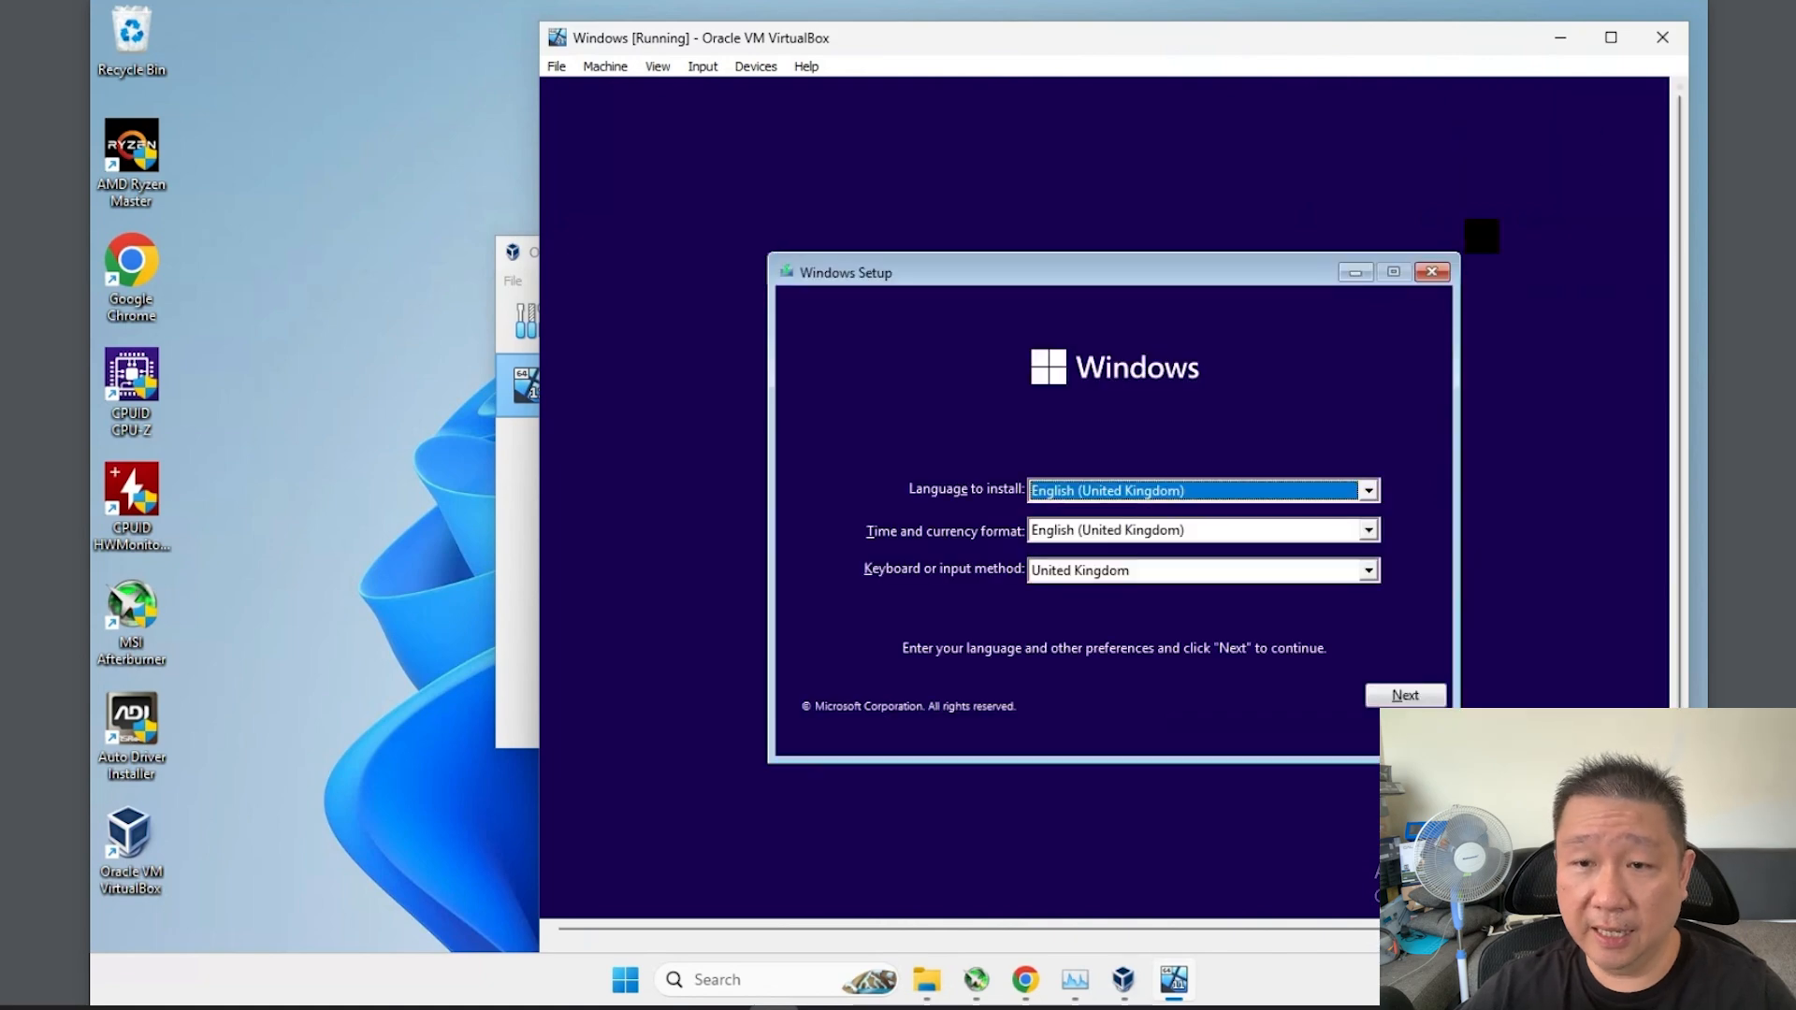
click(1403, 695)
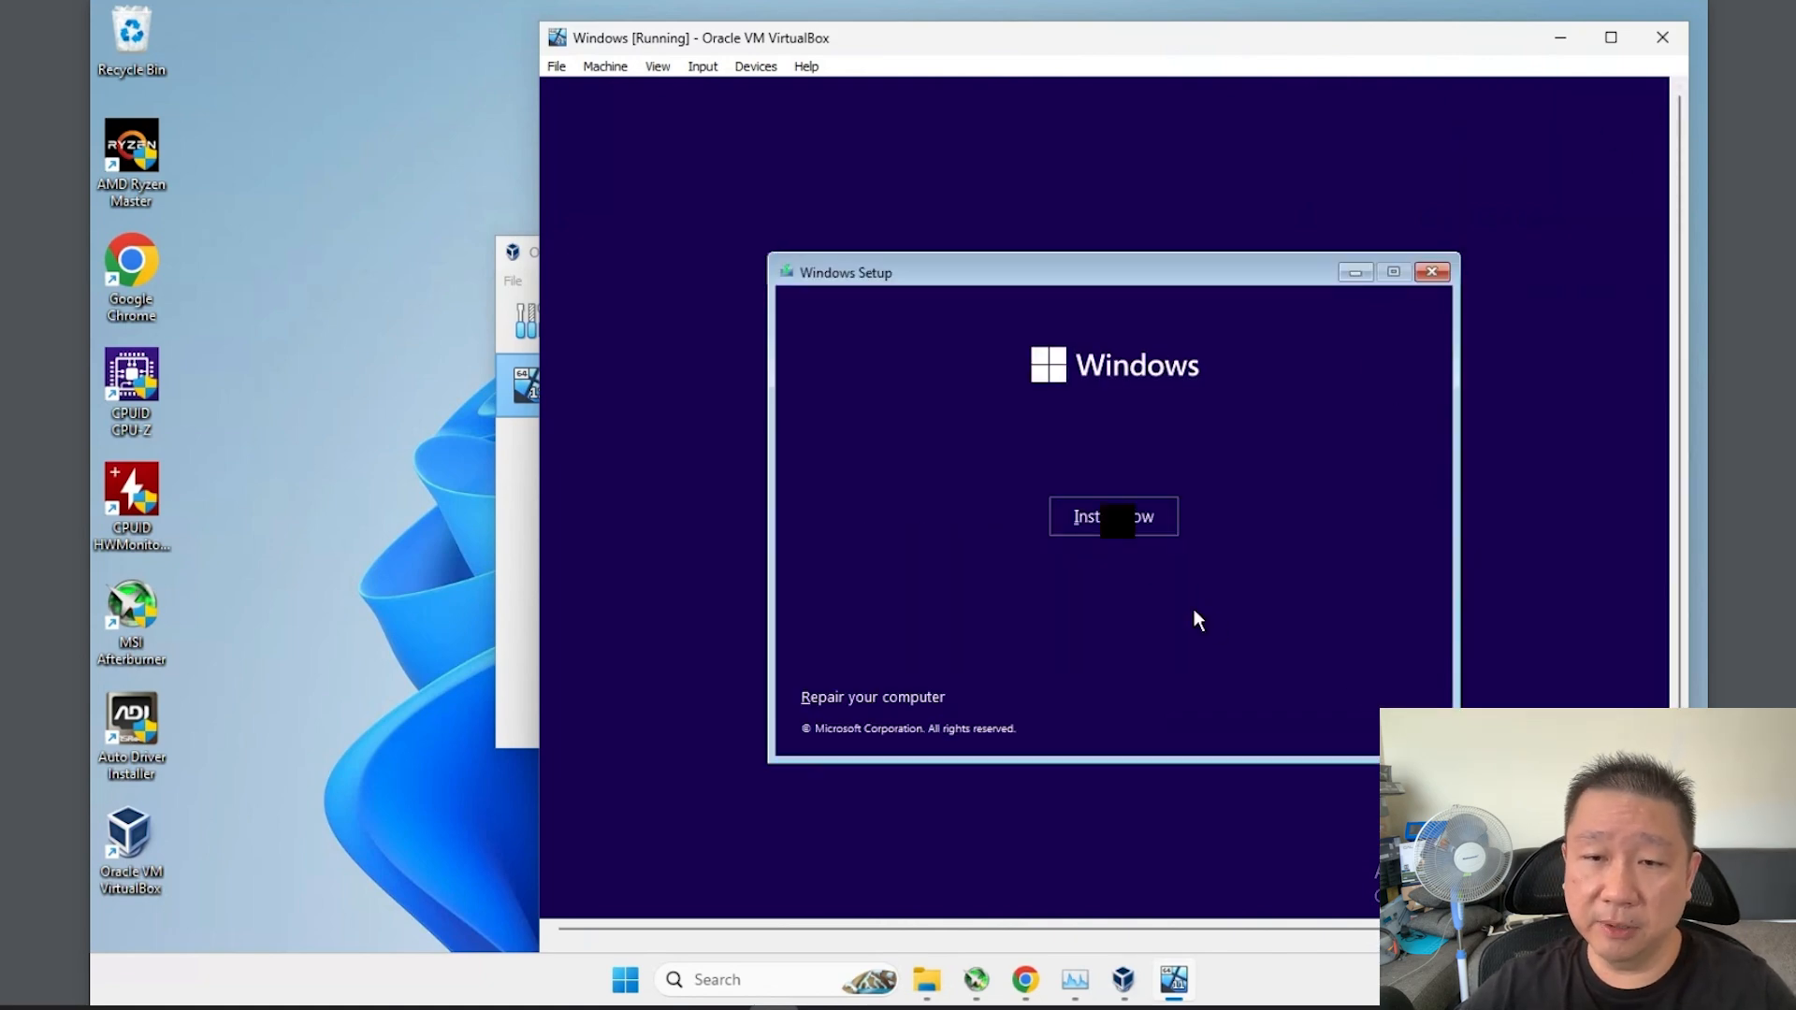
click(1115, 529)
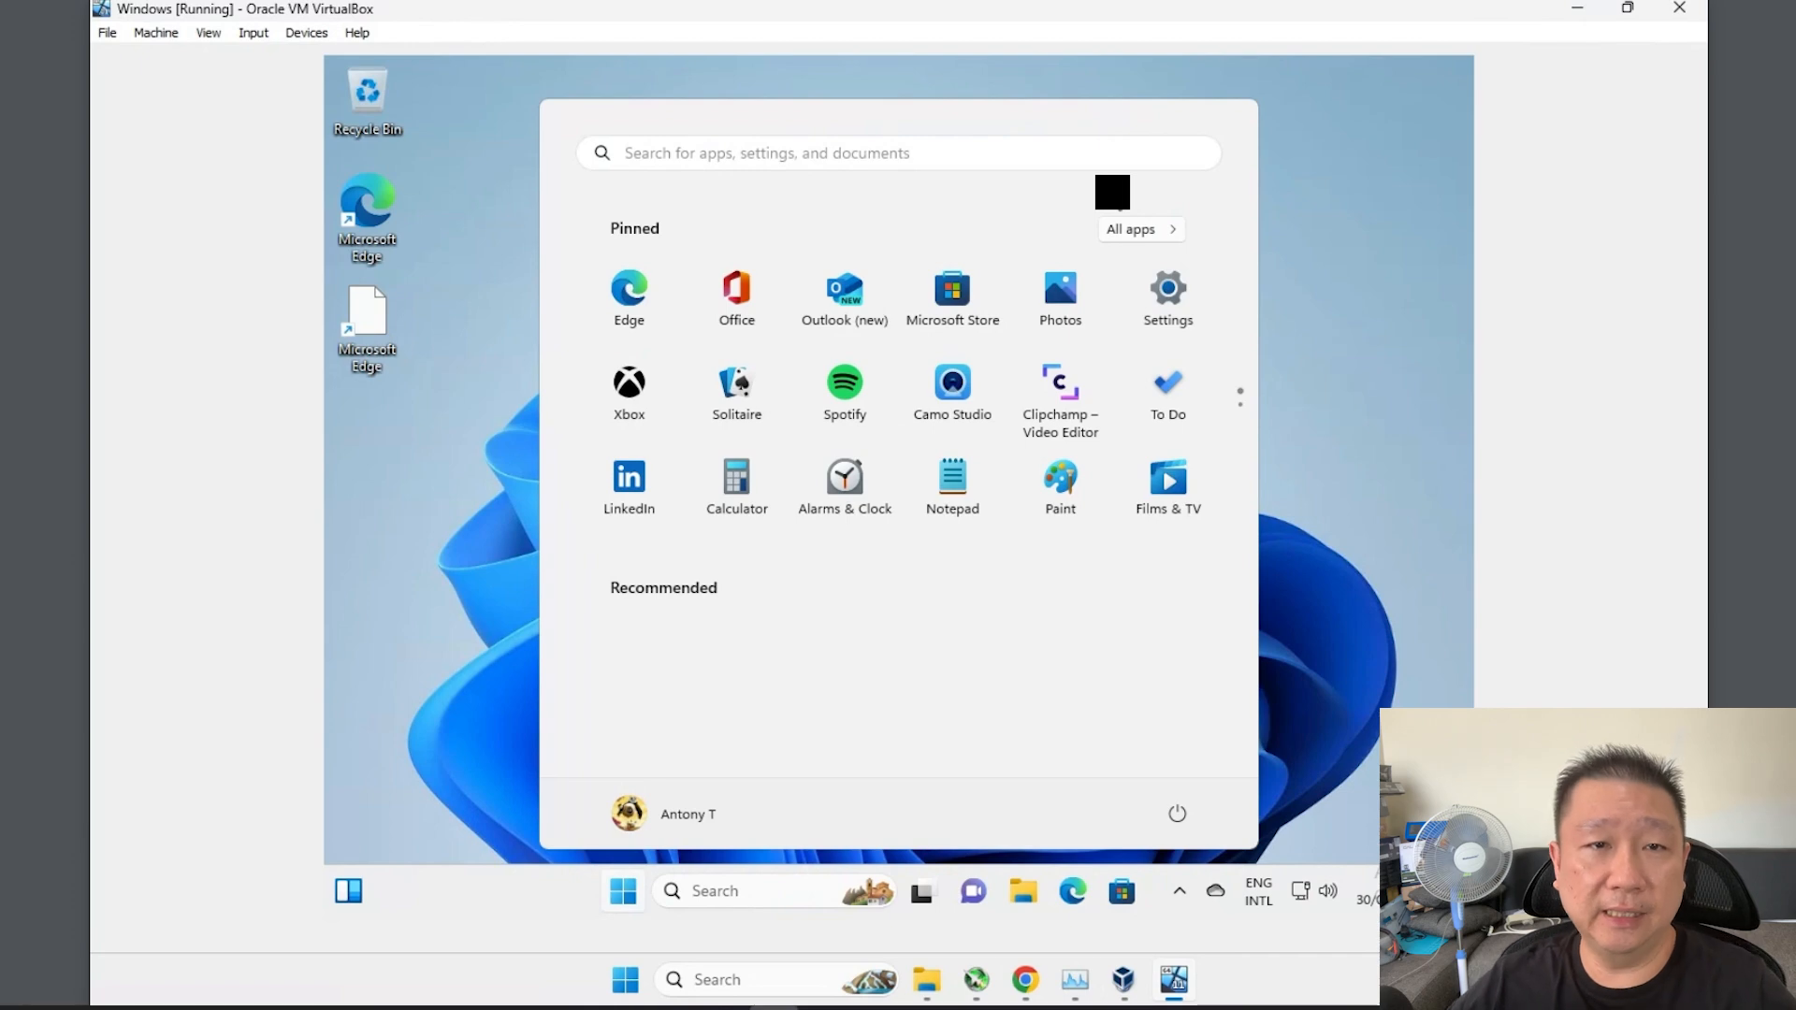
Insert the Guest Additions CD image into the virtual machine and open its CD drive in the guest's File Explorer.
click(300, 34)
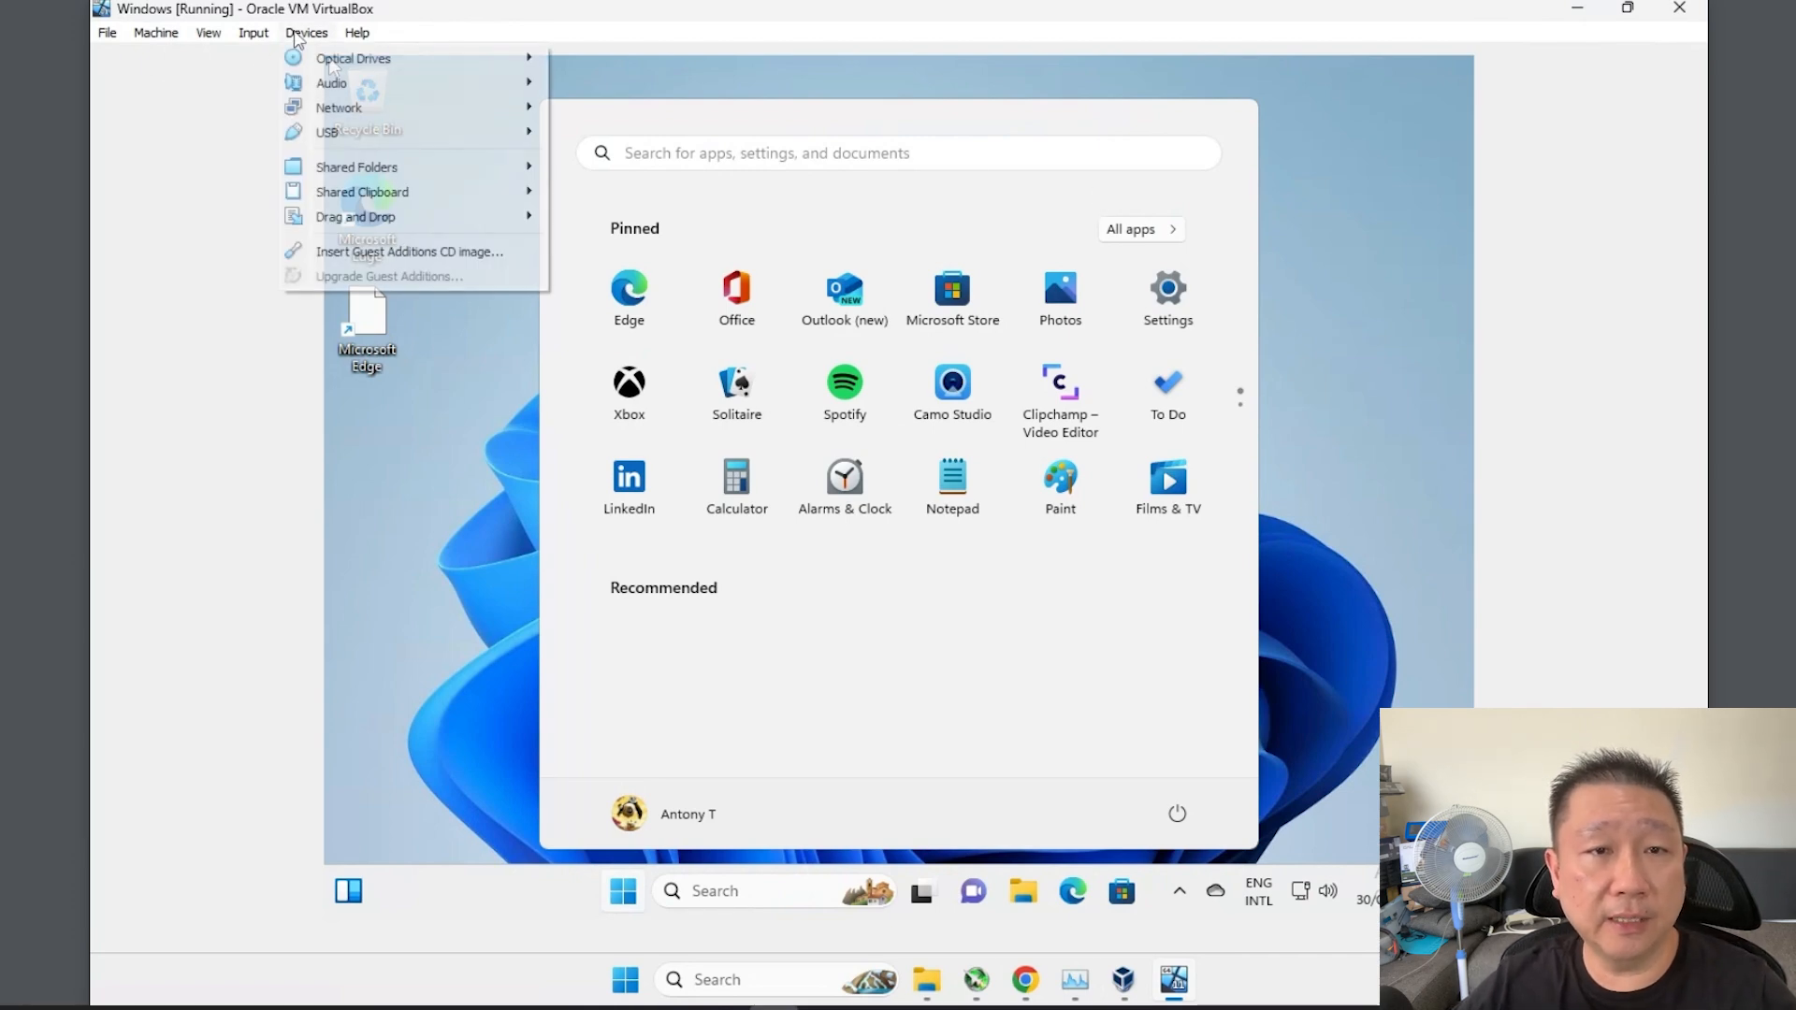
mouse_move(447, 193)
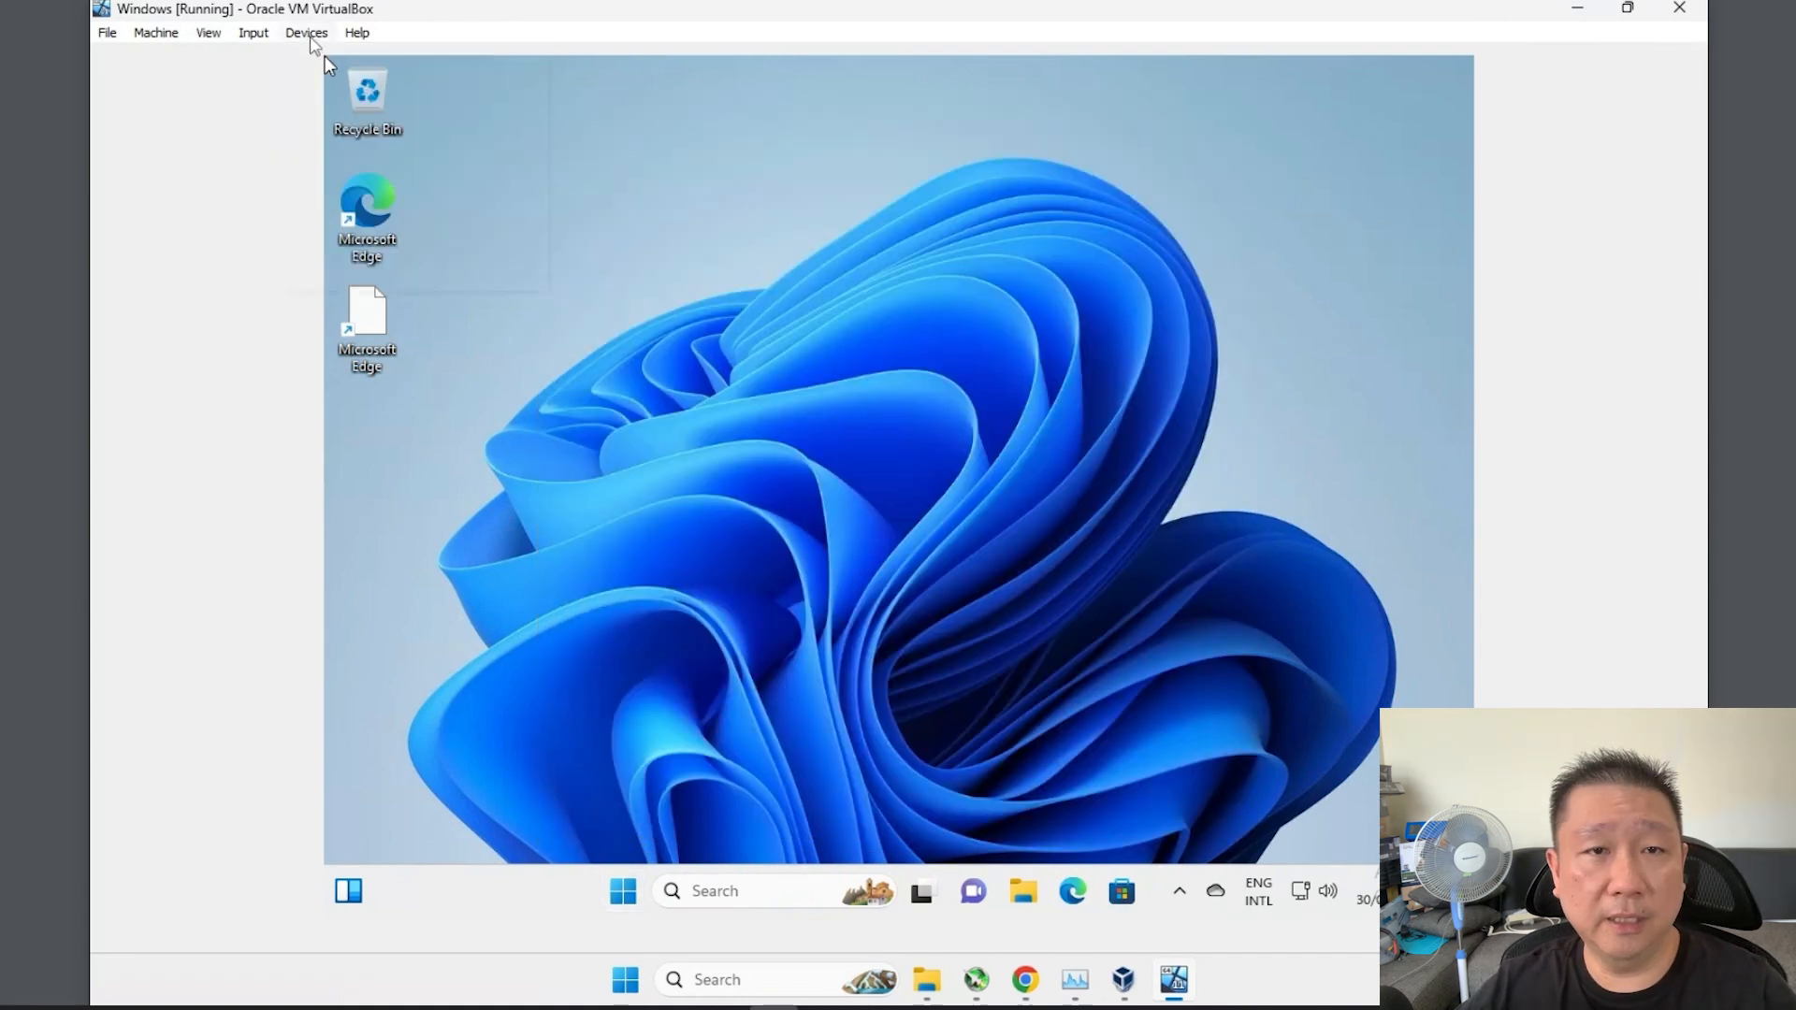
click(318, 41)
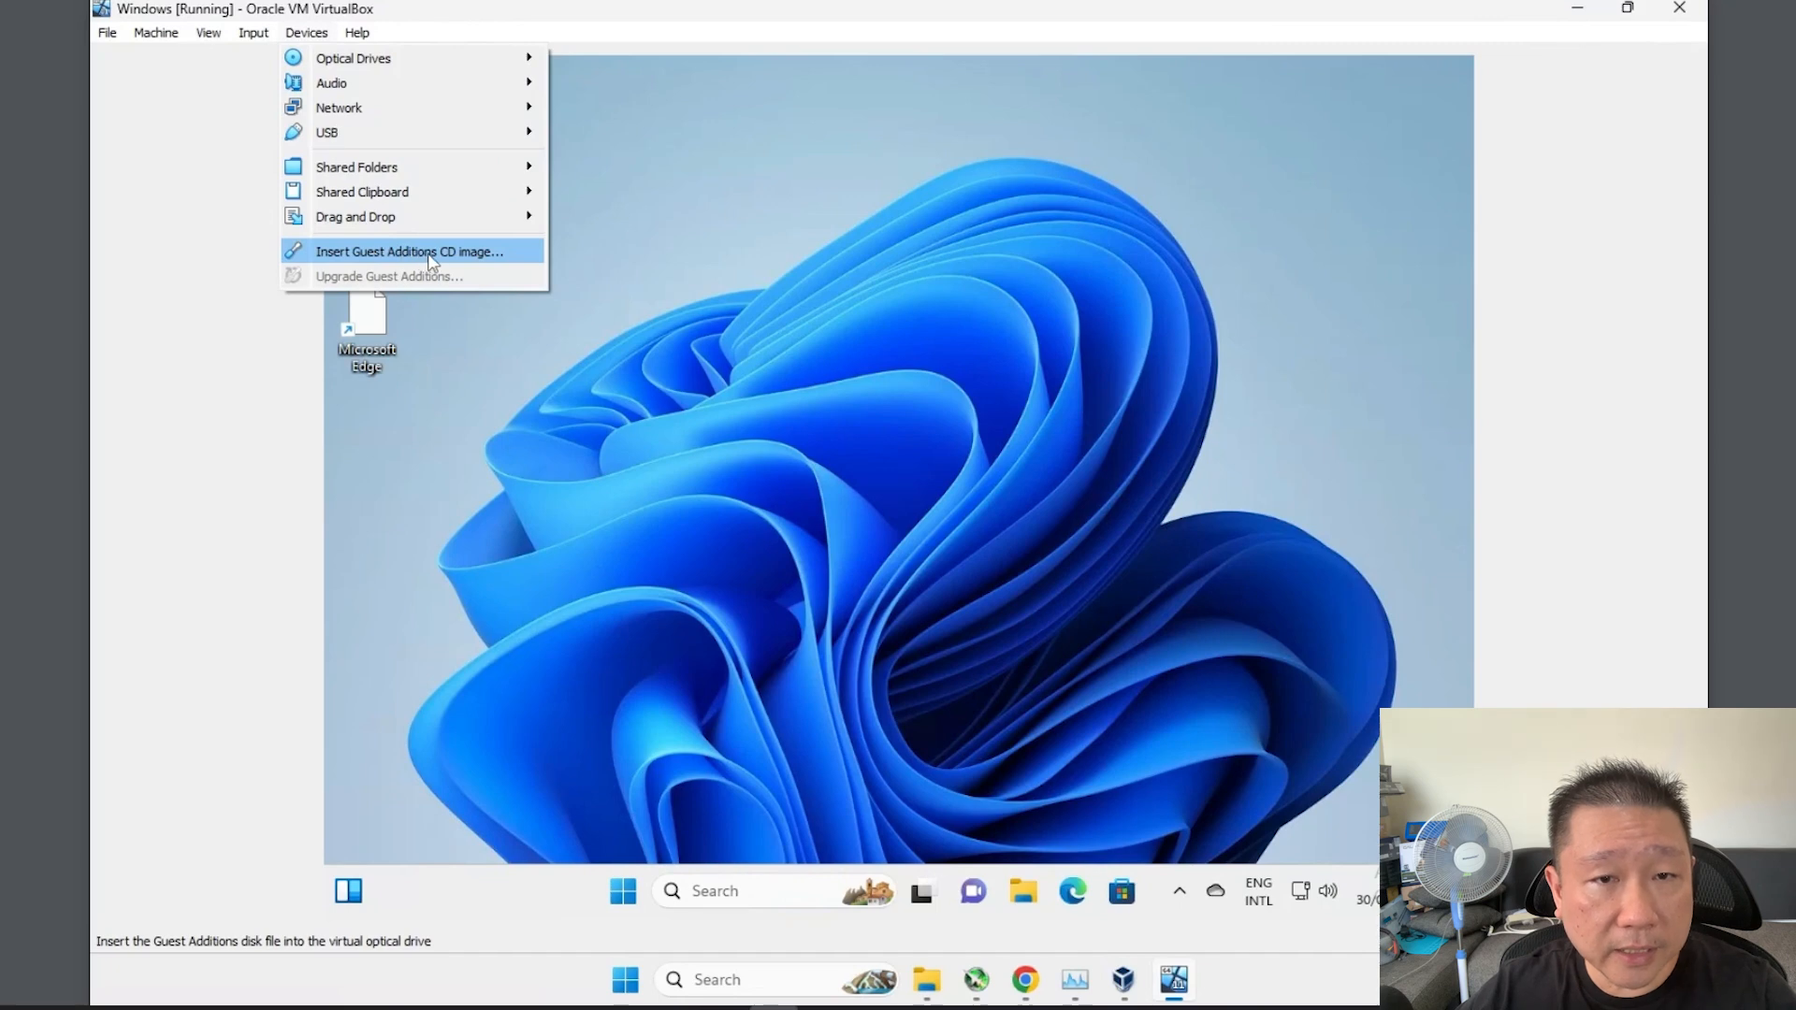
click(1220, 653)
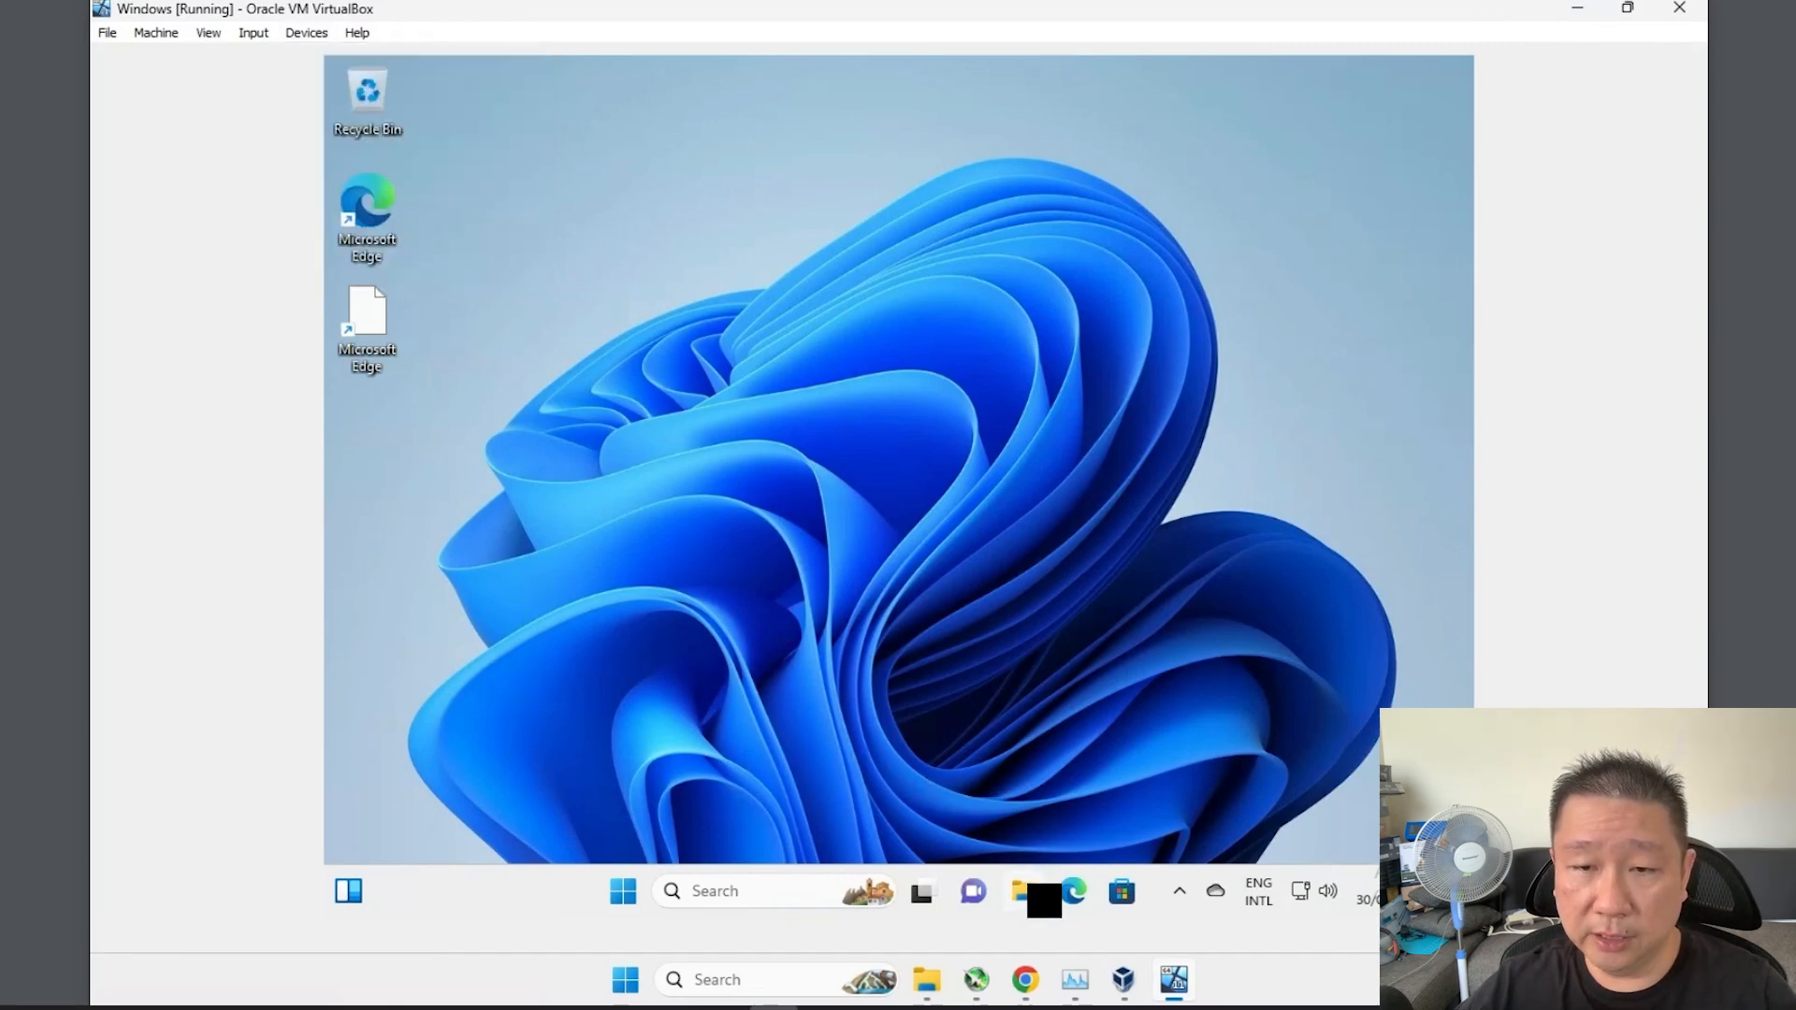
click(1022, 892)
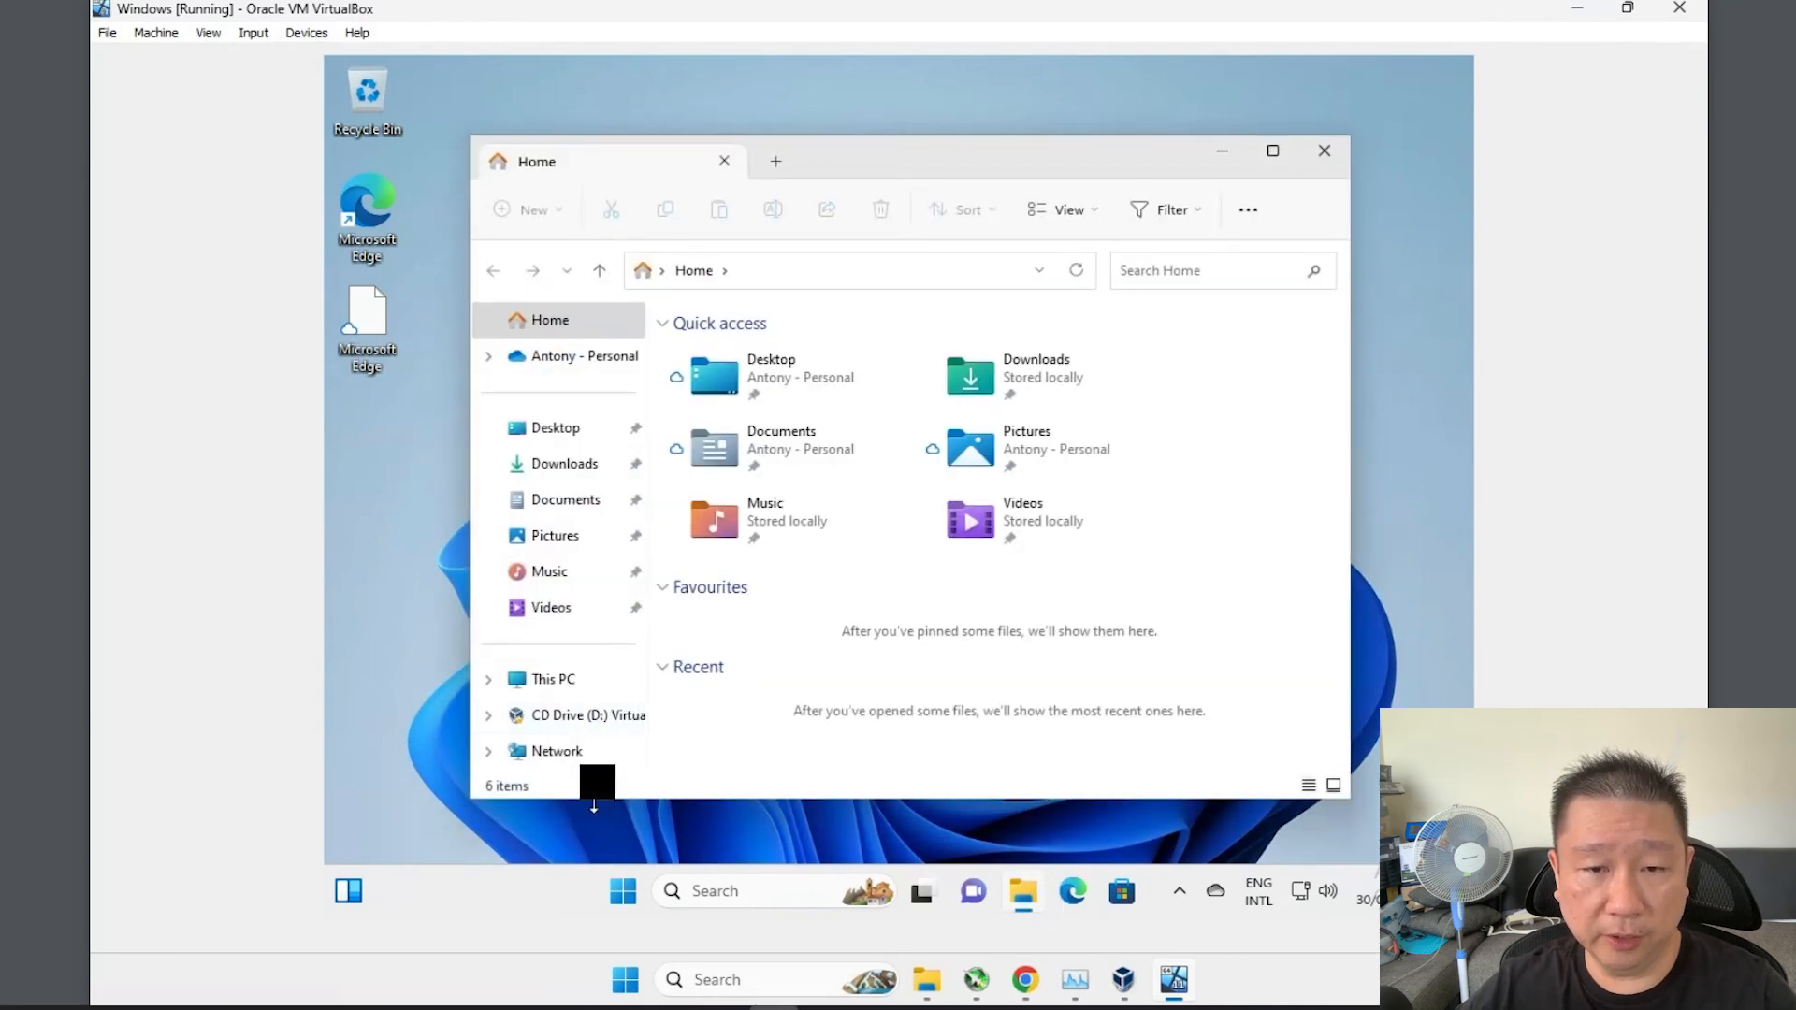
click(606, 720)
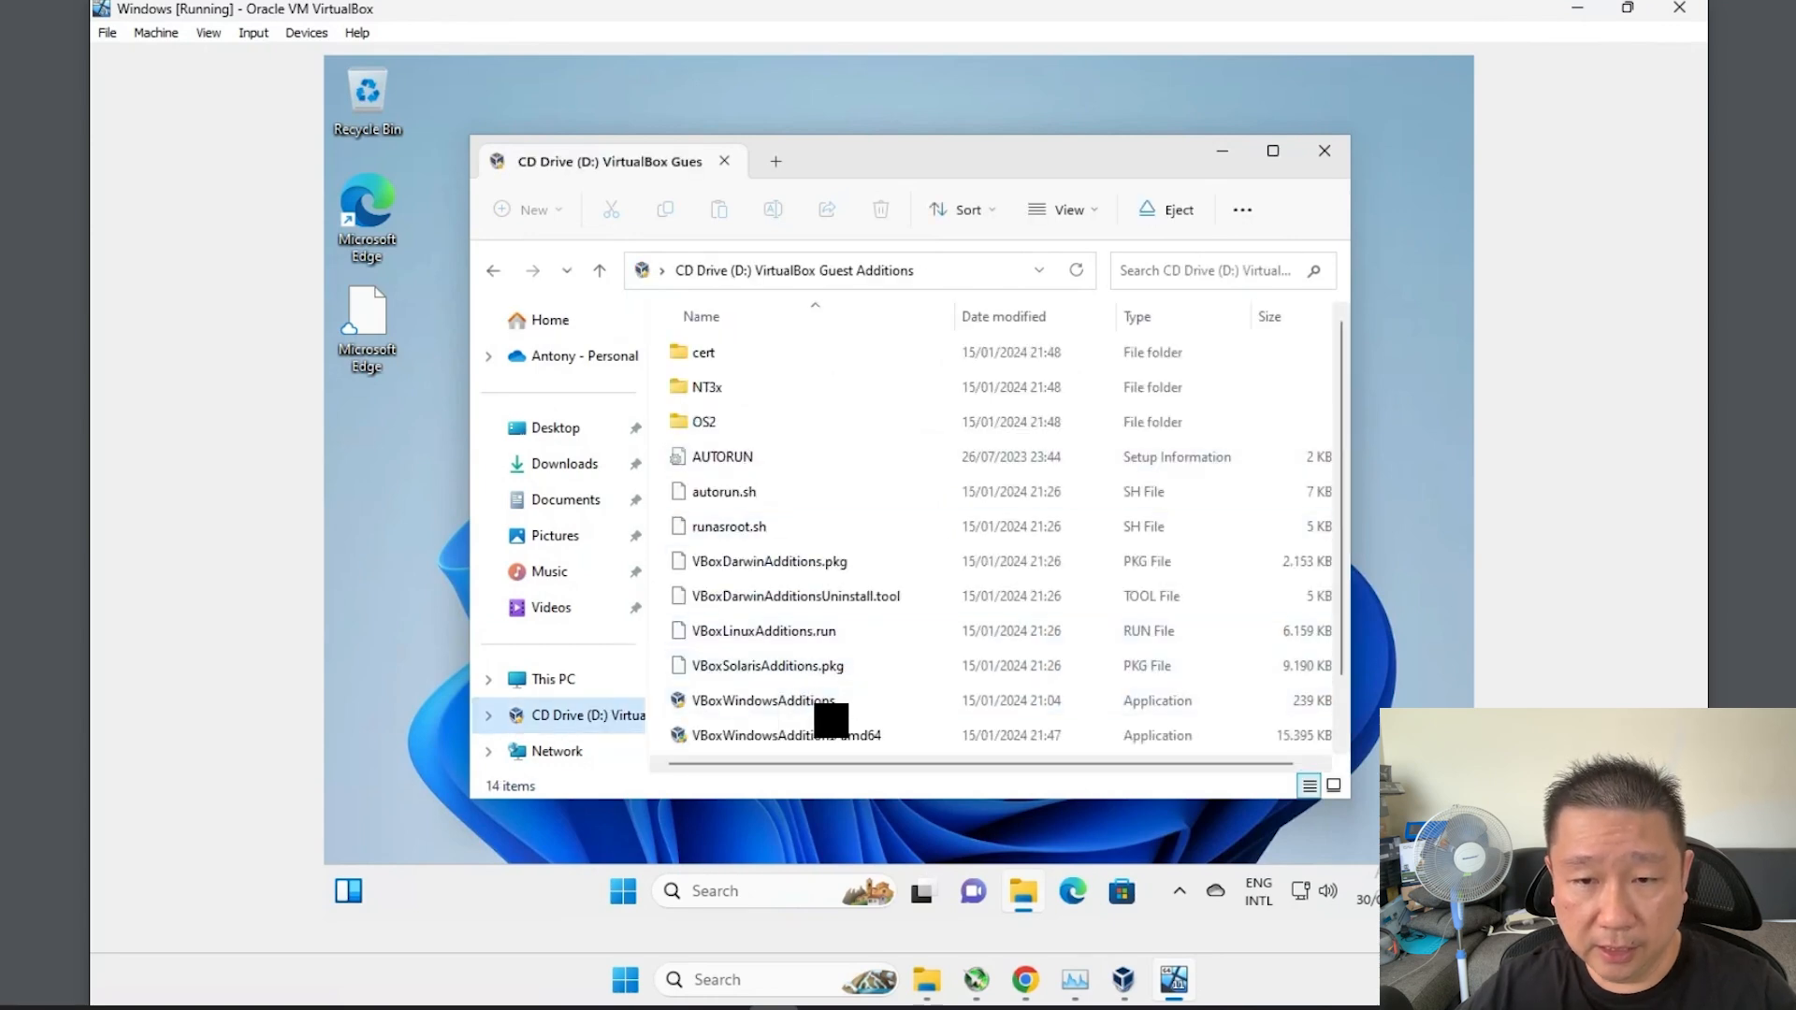
Run VBoxWindowsAdditions-amd64 as administrator, allow it to make changes, and bring its setup window forward.
scroll(837, 716, down, 1)
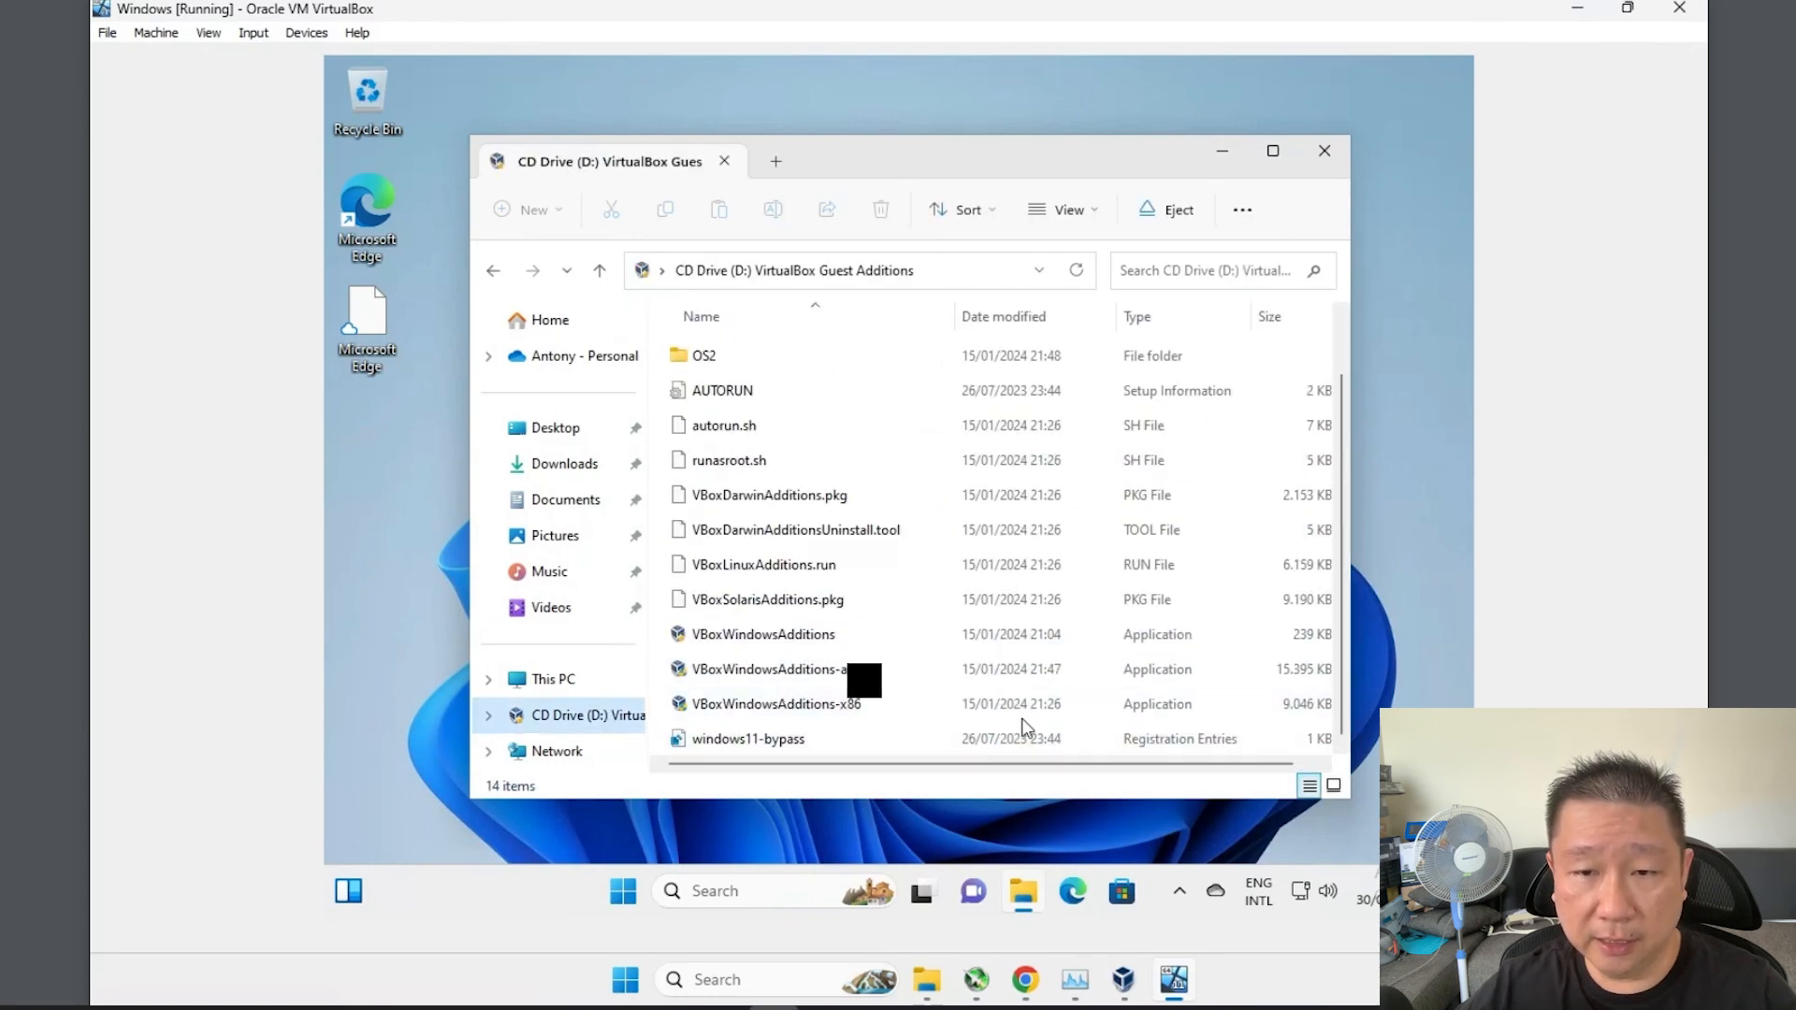
click(854, 670)
right_click(854, 670)
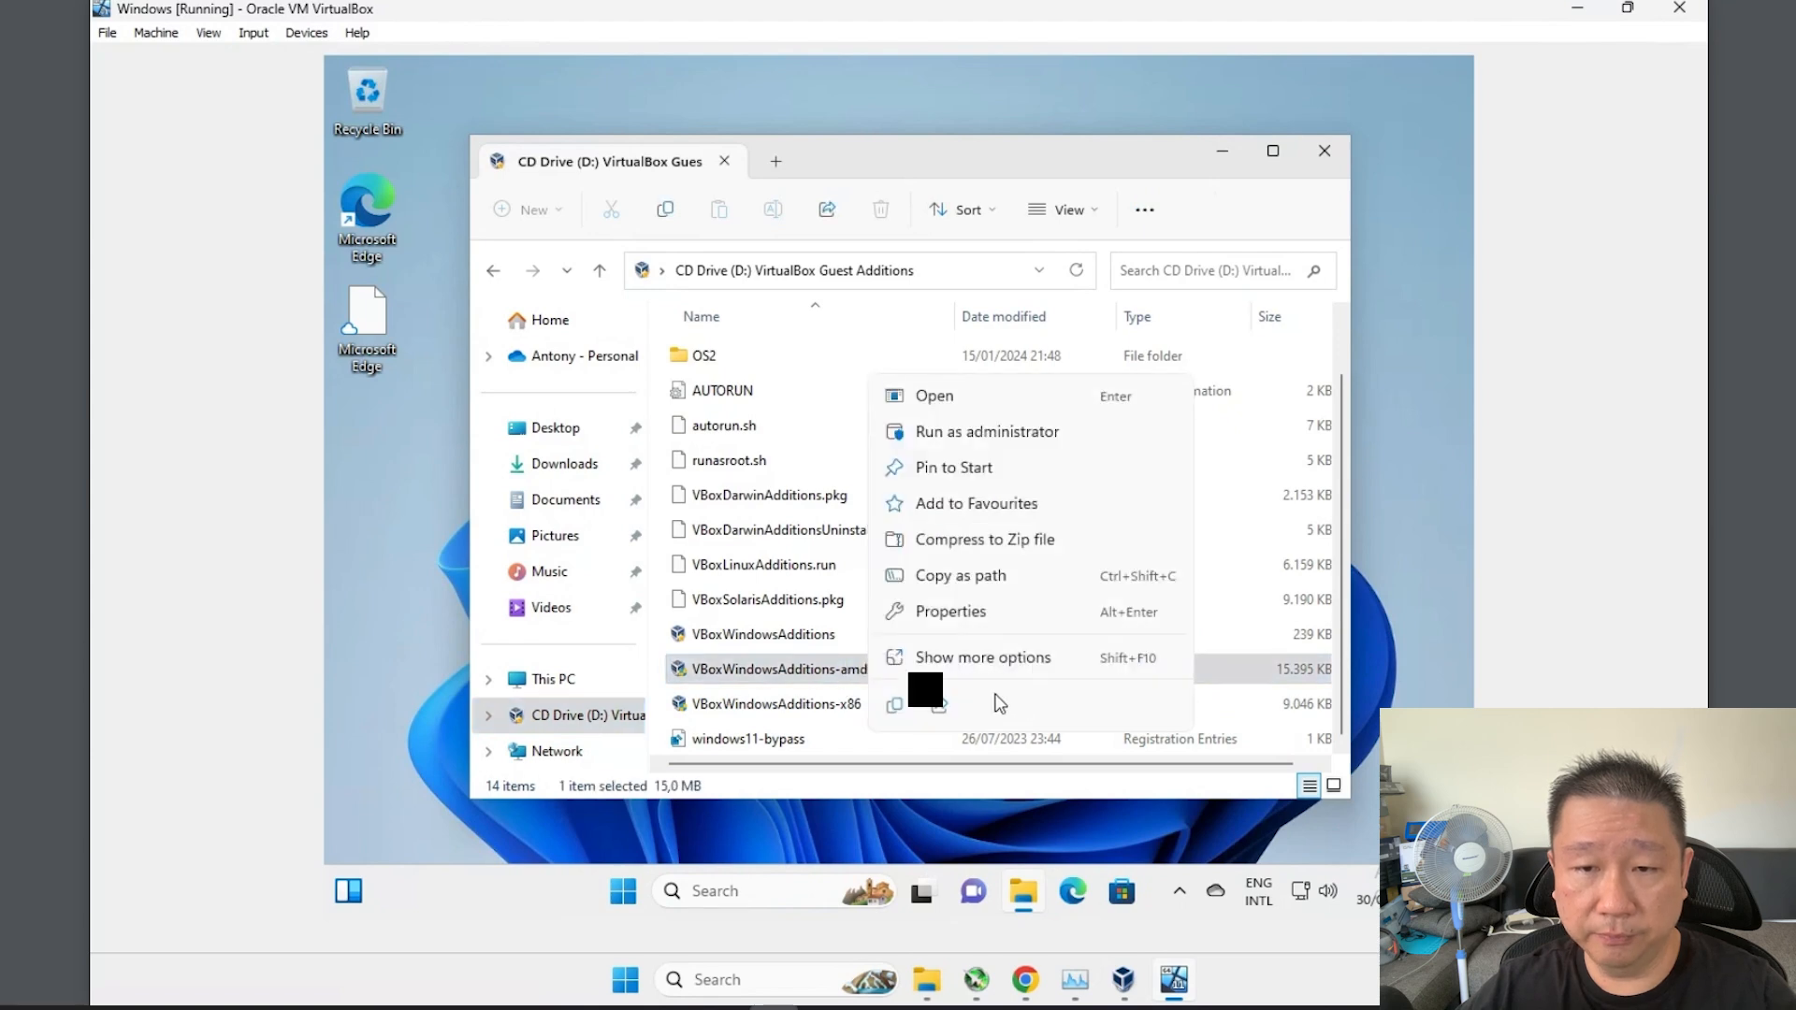
right_click(807, 666)
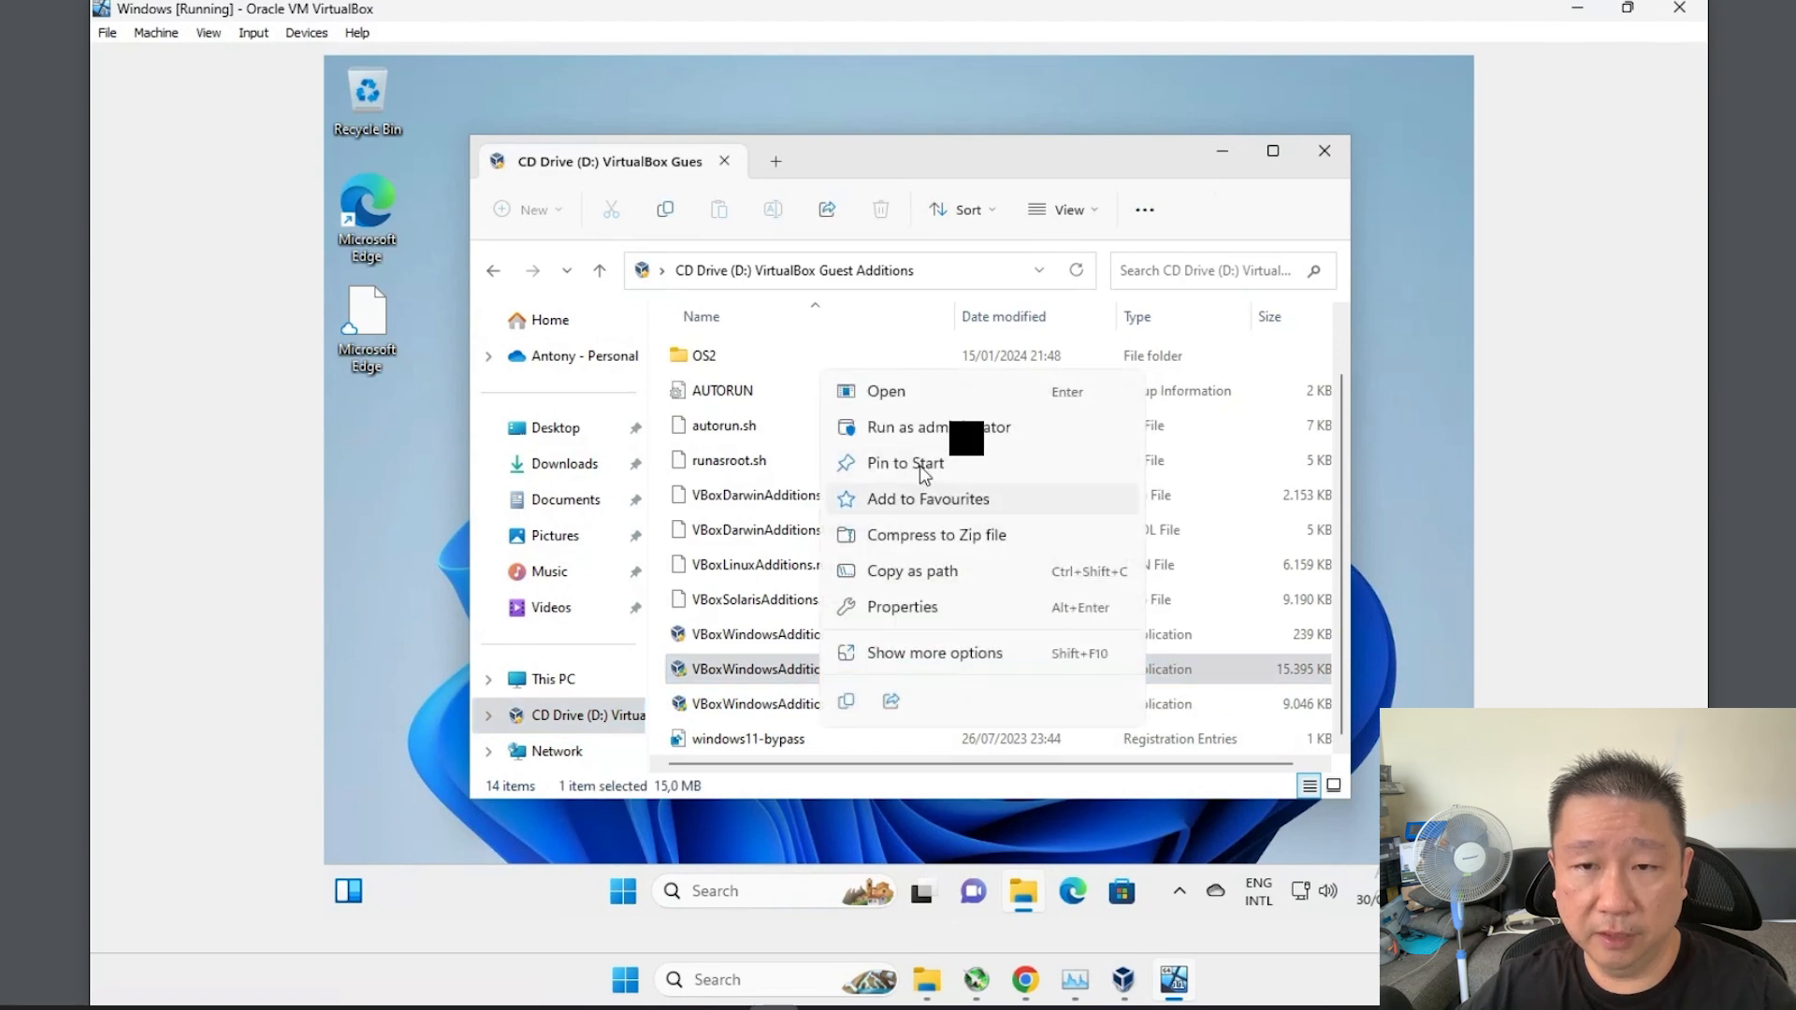
click(985, 429)
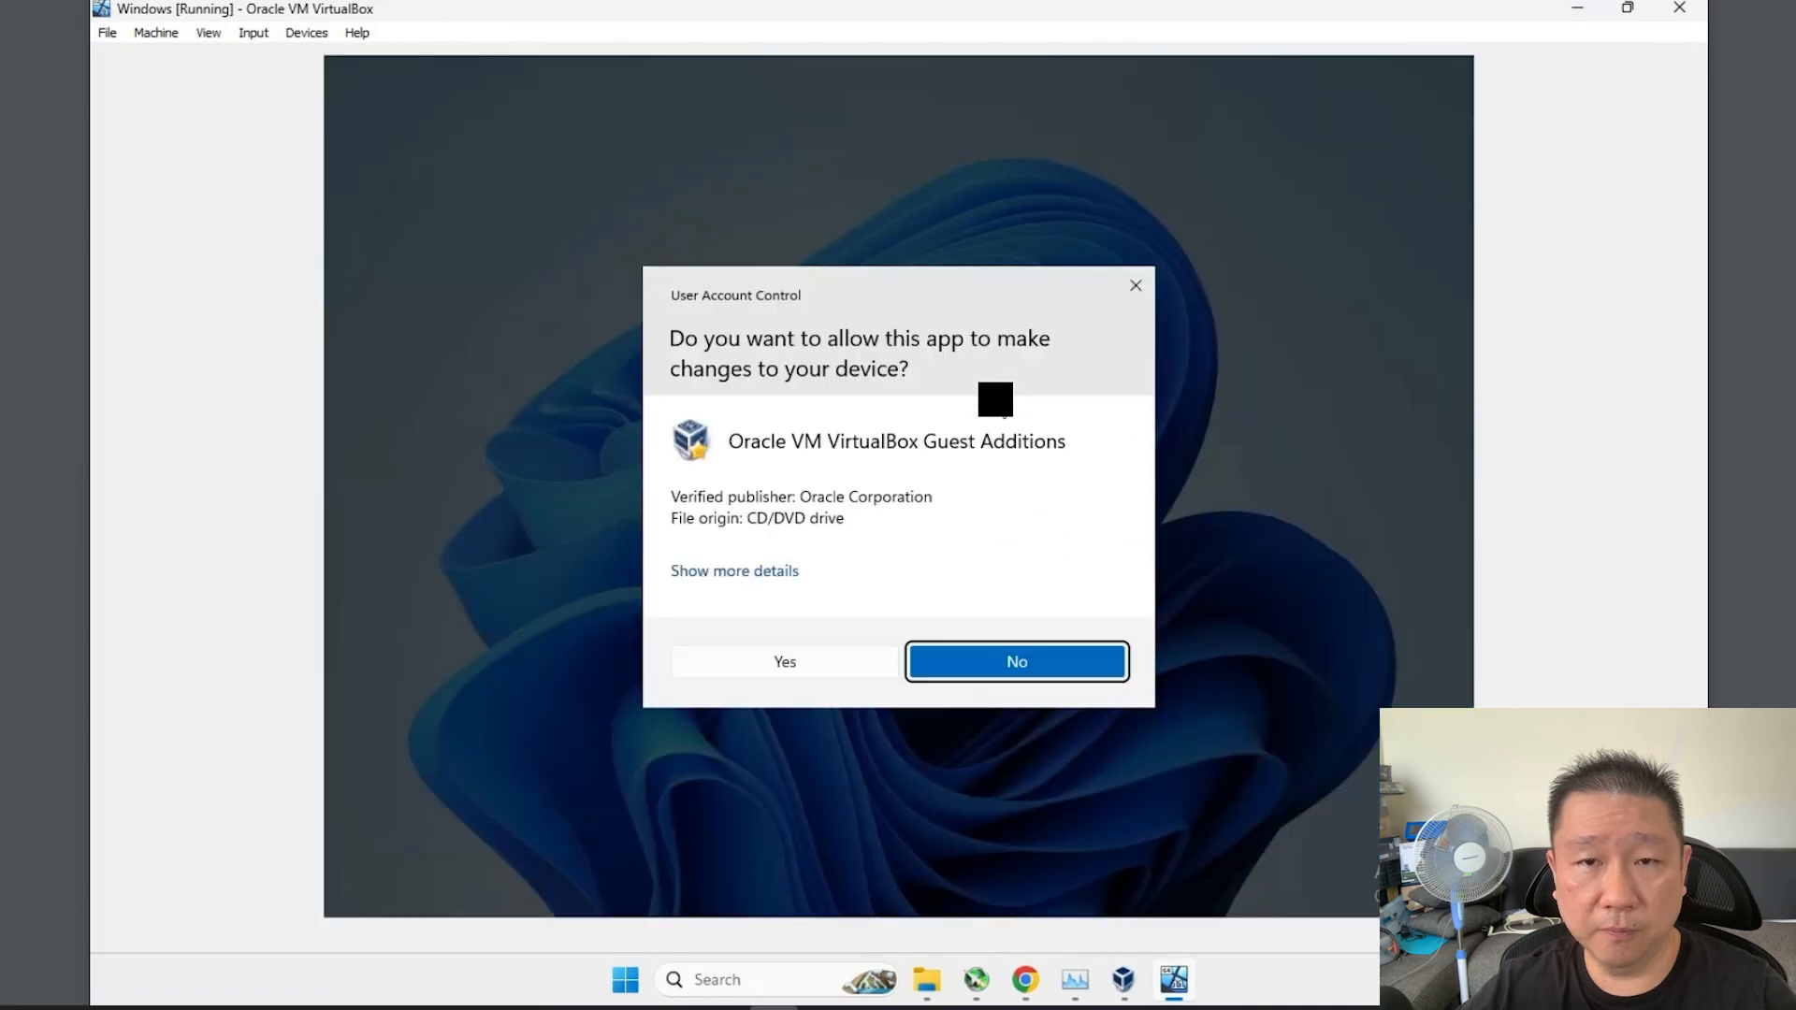
click(856, 662)
click(1126, 895)
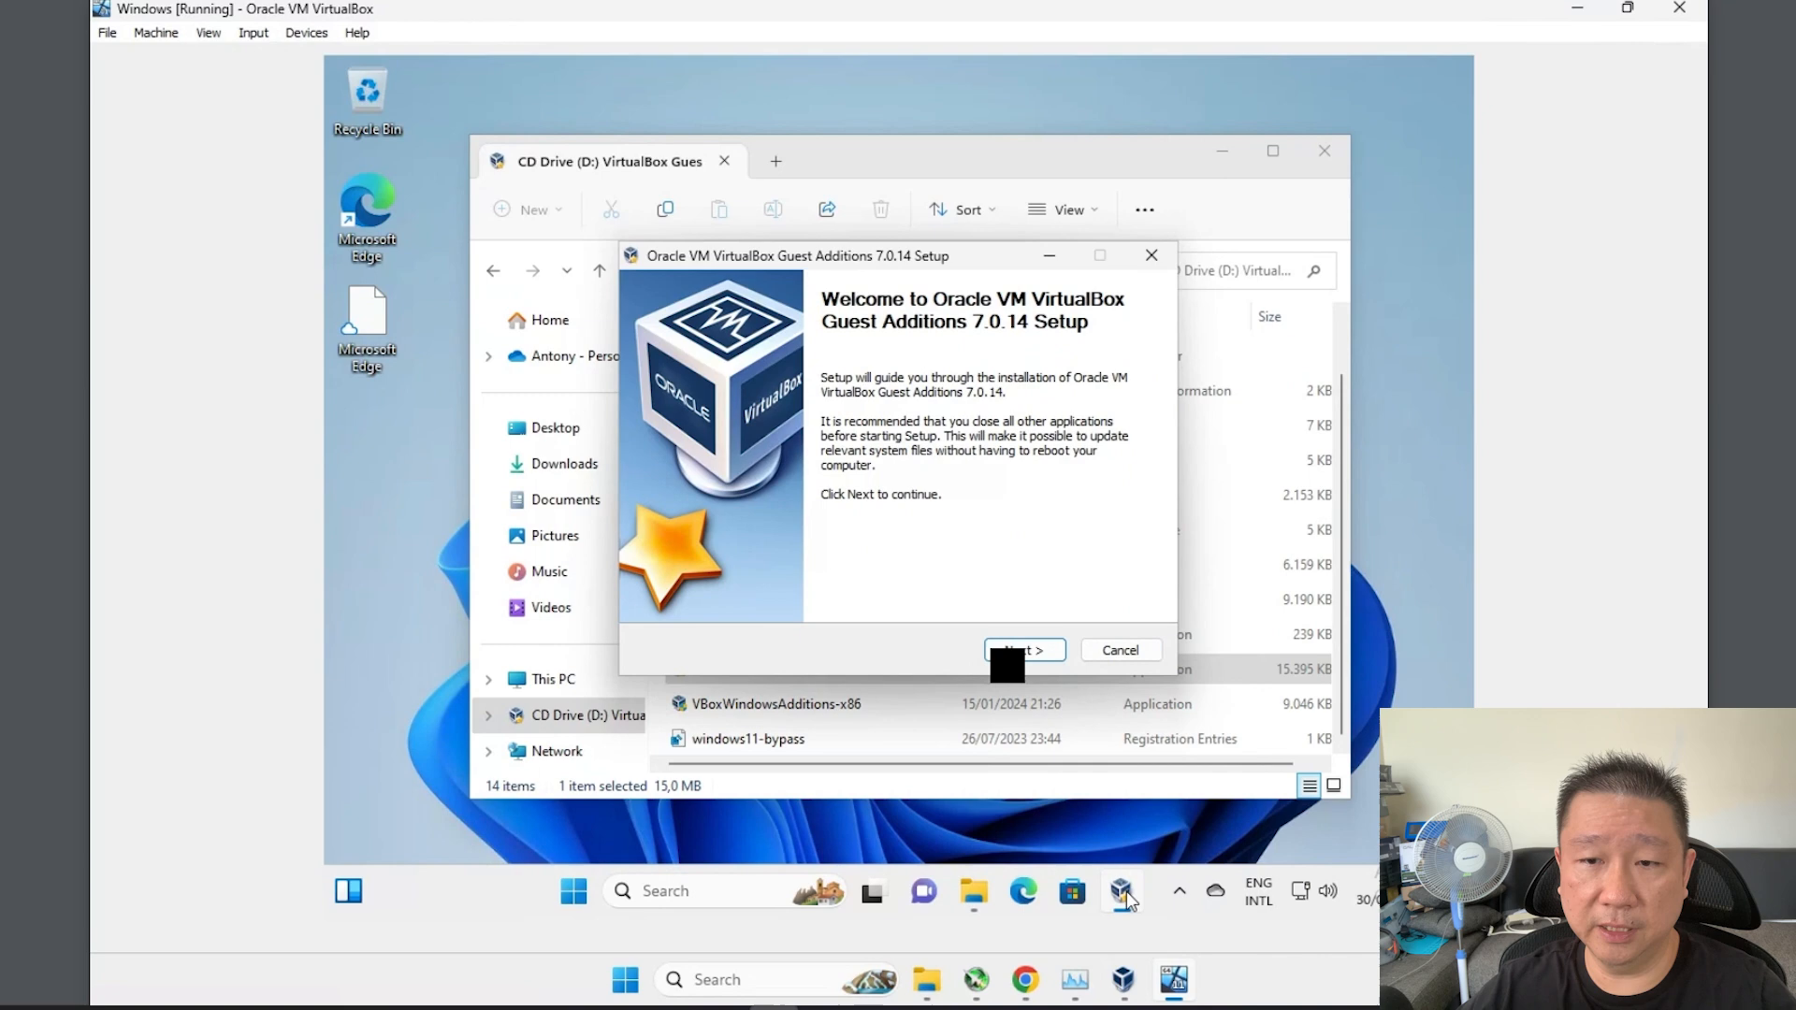
Install VirtualBox Guest Additions 7.0.14 with the default folder and components, and finish by rebooting the guest immediately.
click(1047, 650)
click(1048, 650)
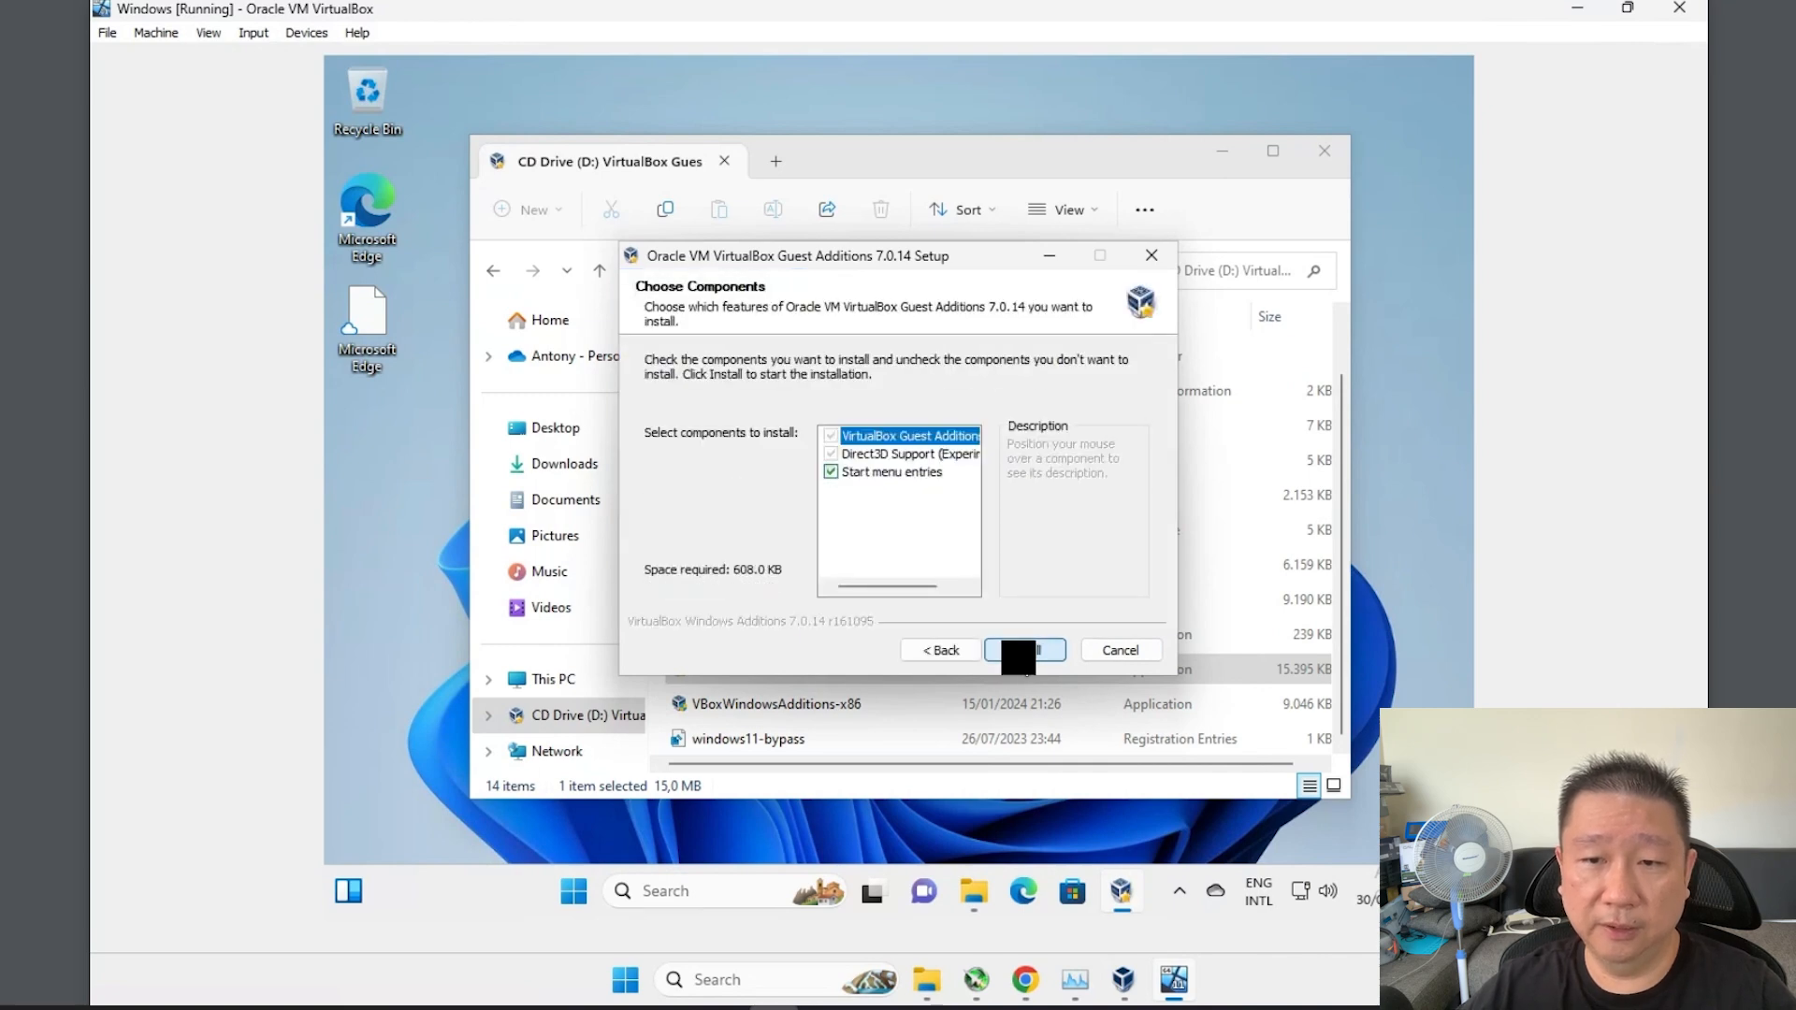
click(1048, 650)
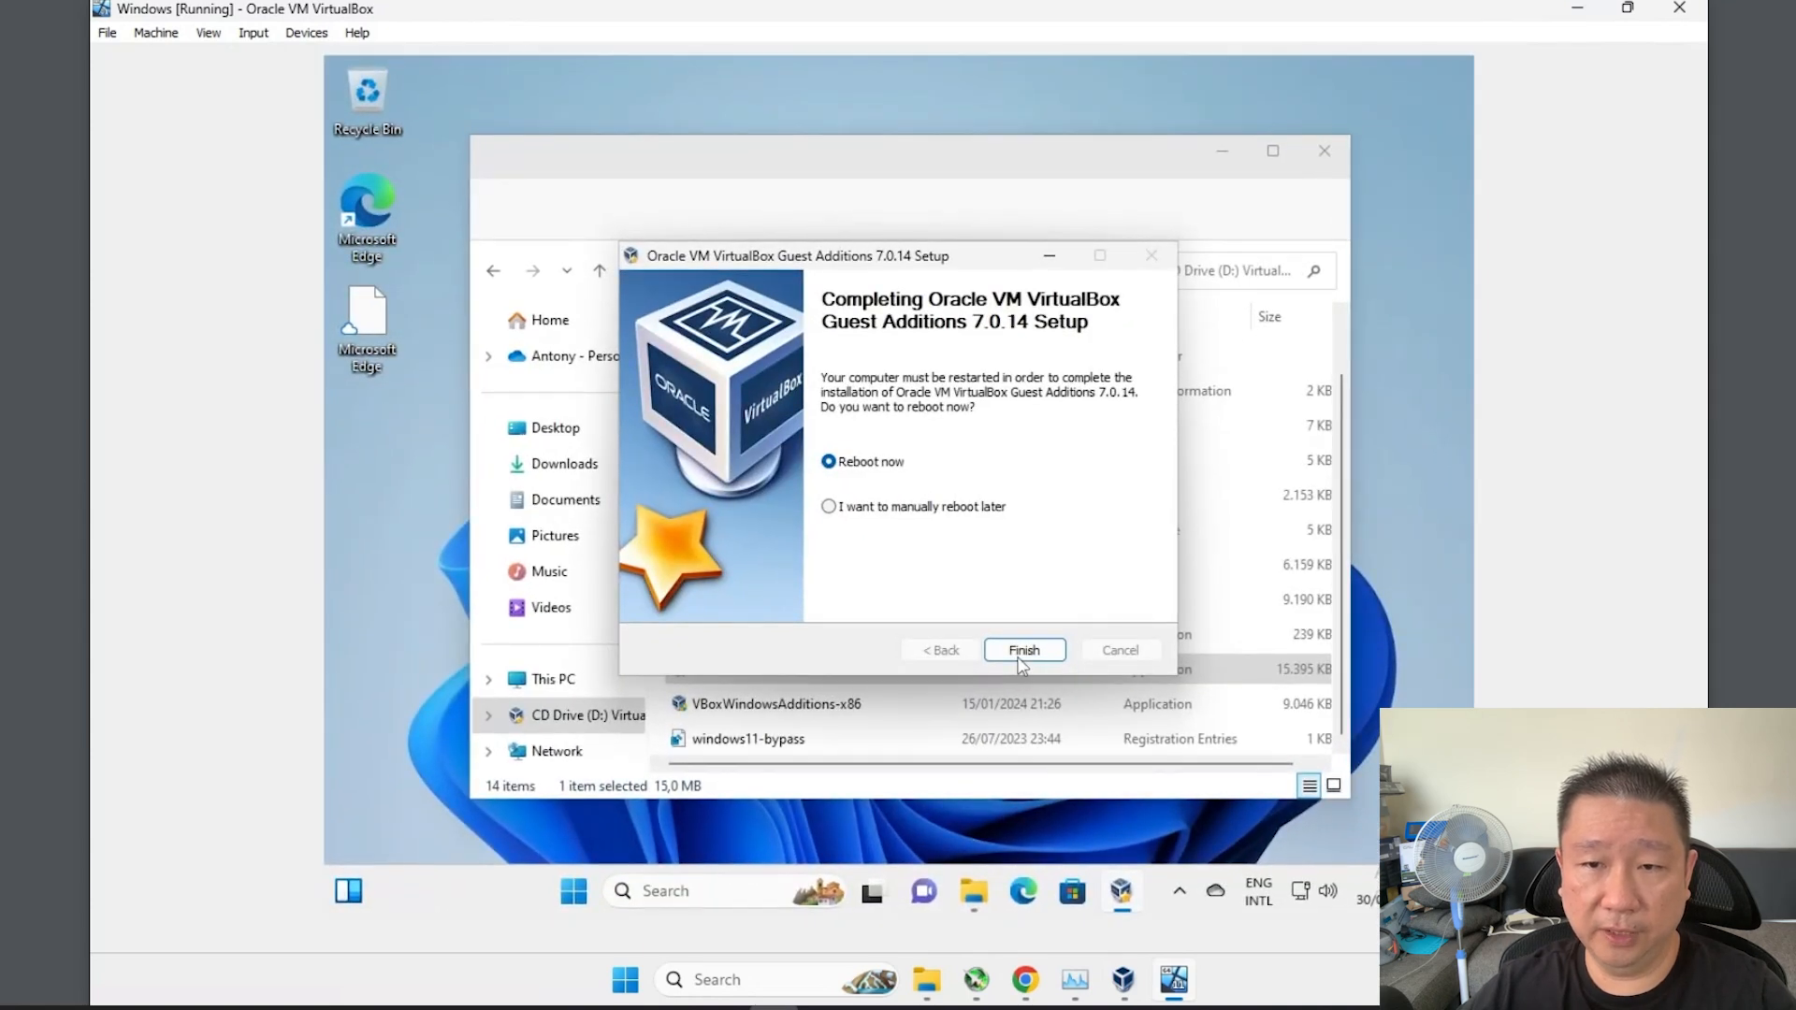
click(1020, 658)
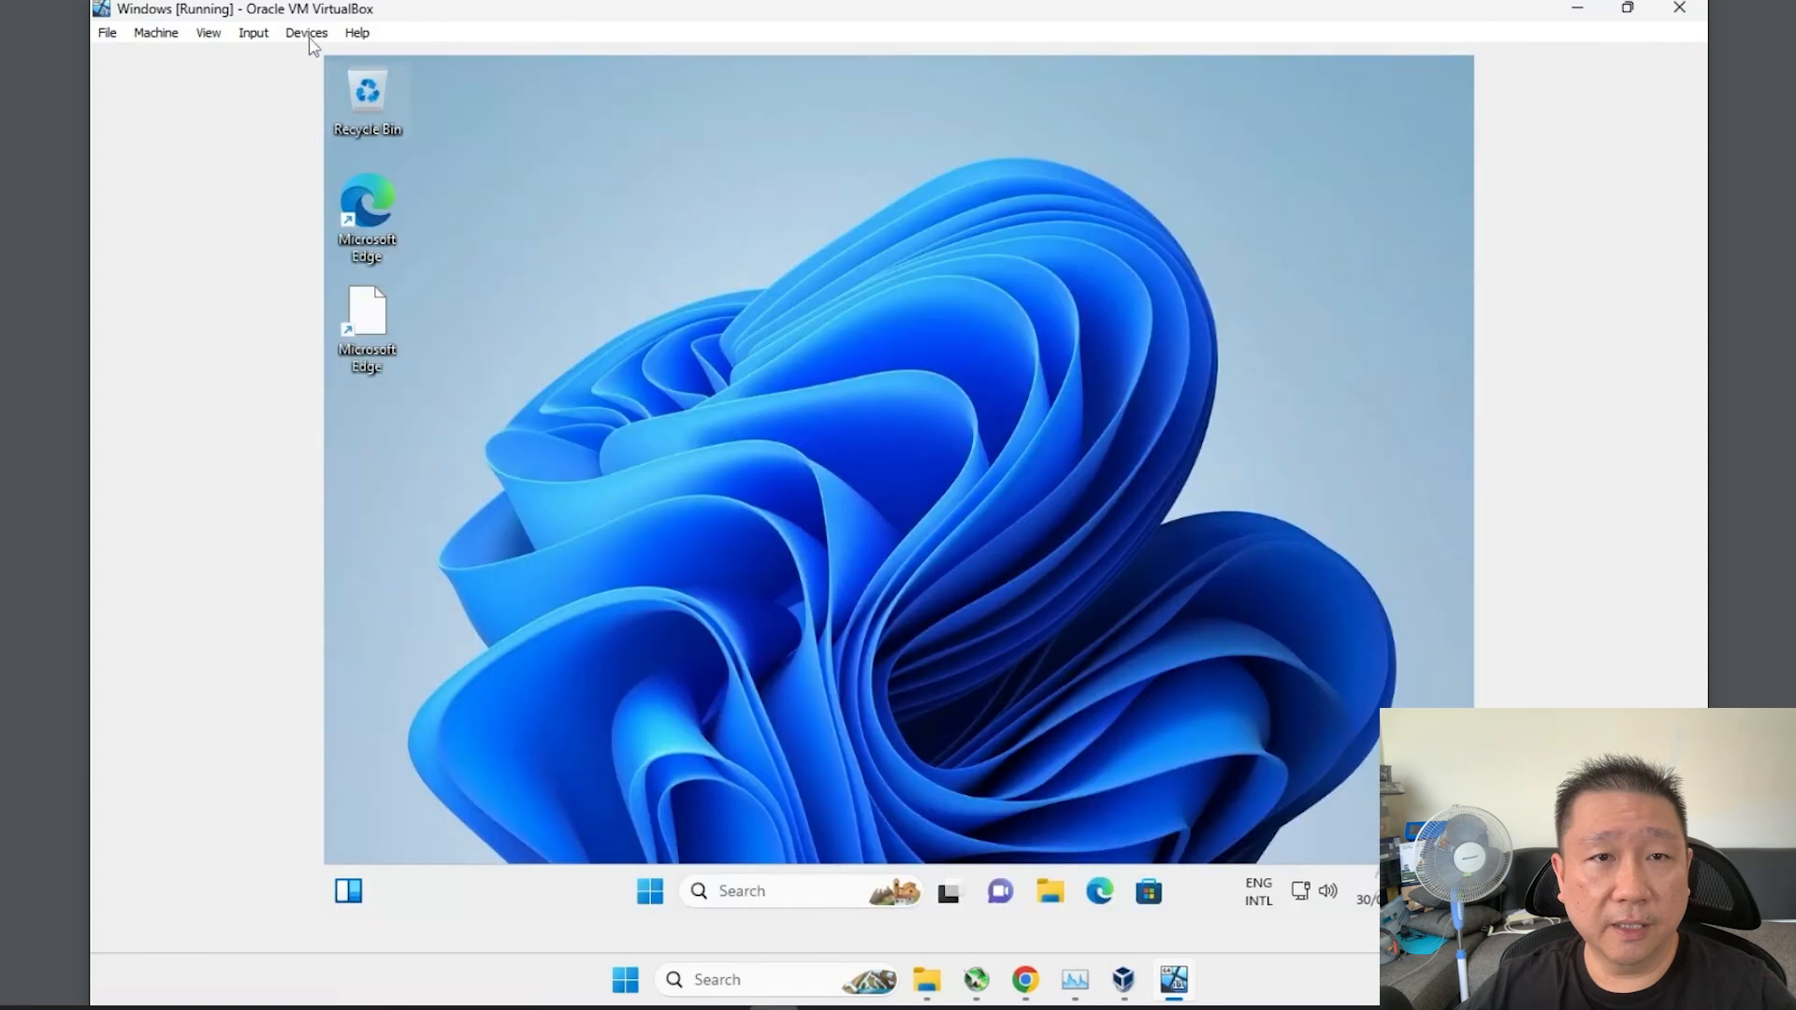
Set the virtual machine's shared clipboard to Bidirectional.
click(310, 37)
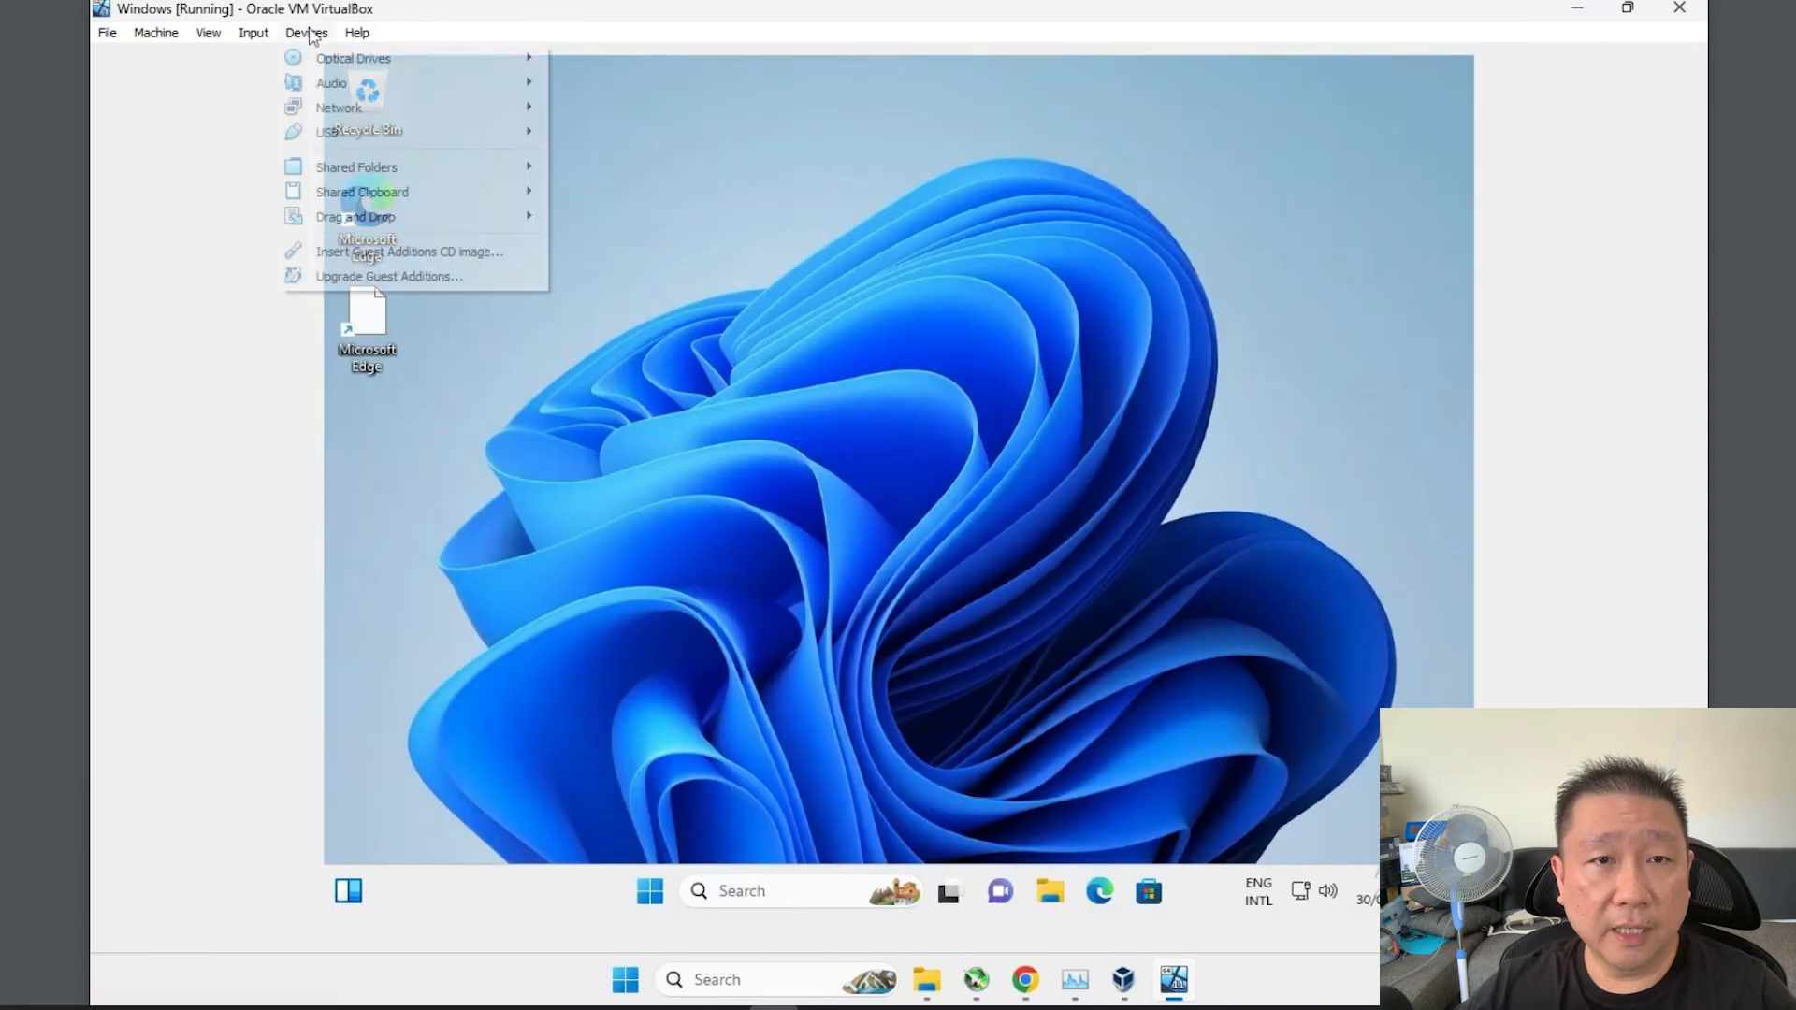
mouse_move(408, 195)
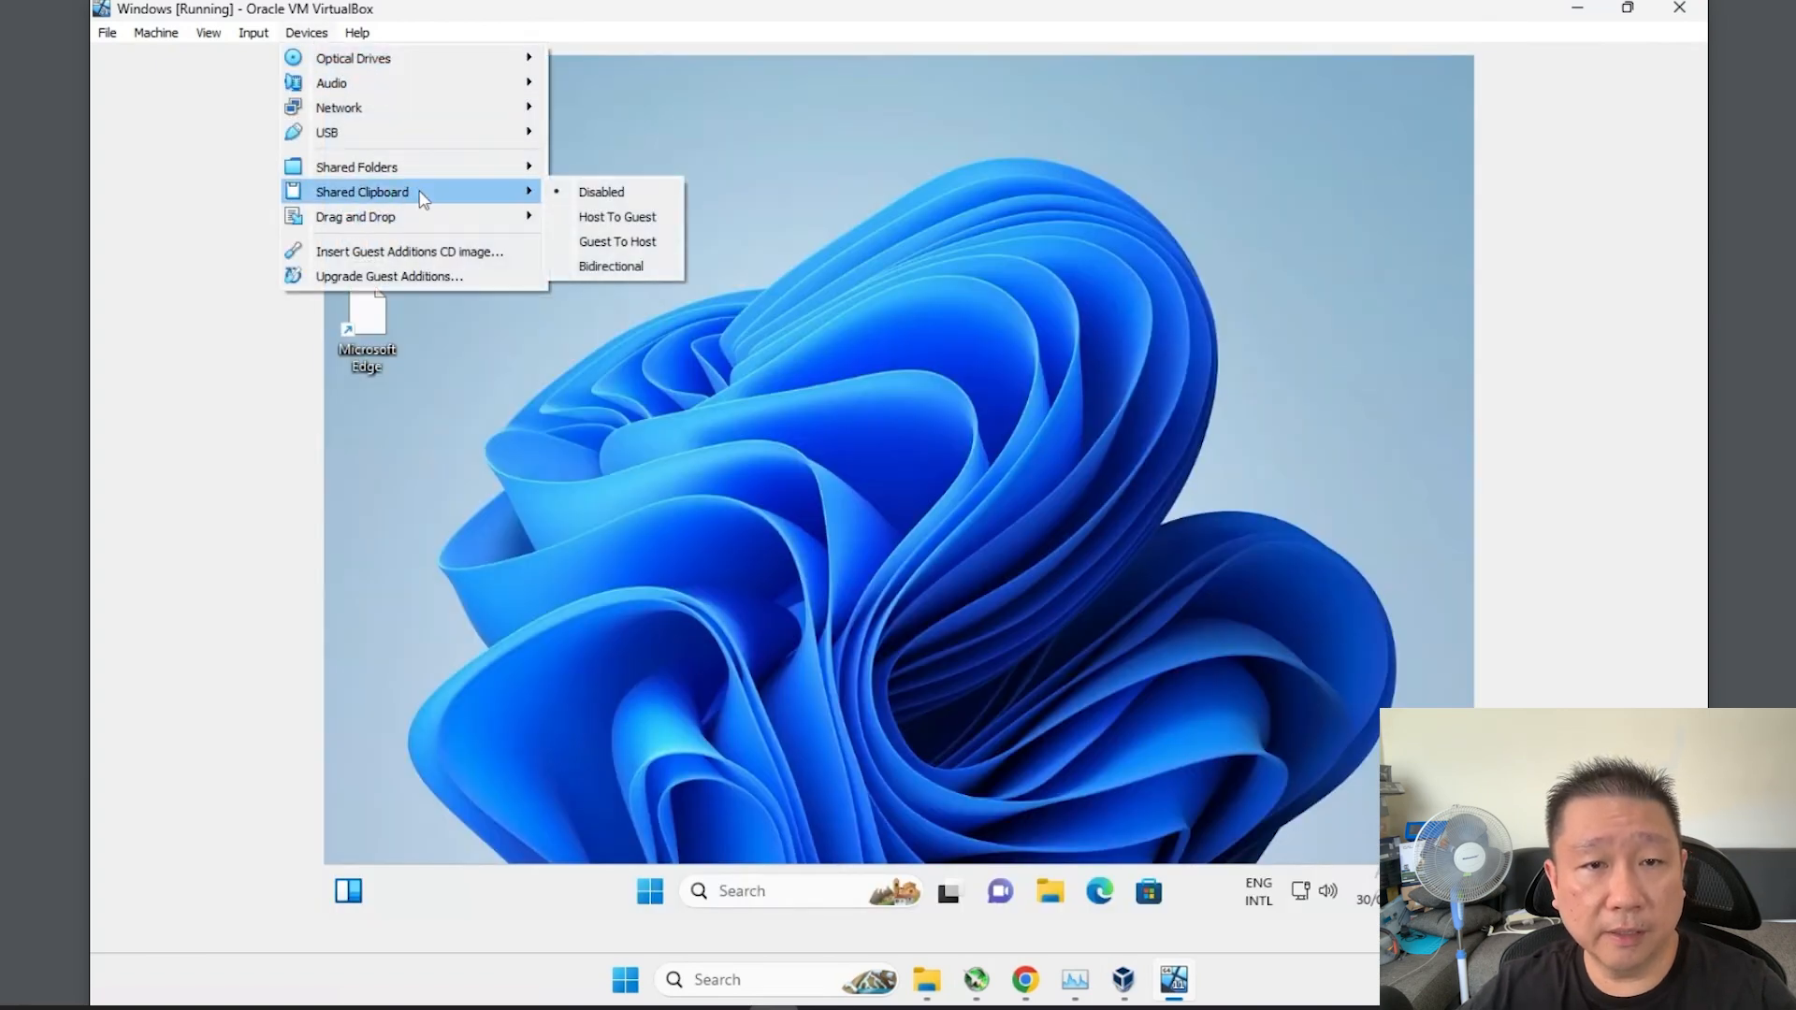
click(623, 268)
Open the virtual machine's Shared Folders settings and look over the options for adding a share, without adding one.
click(305, 35)
mouse_move(477, 169)
click(576, 165)
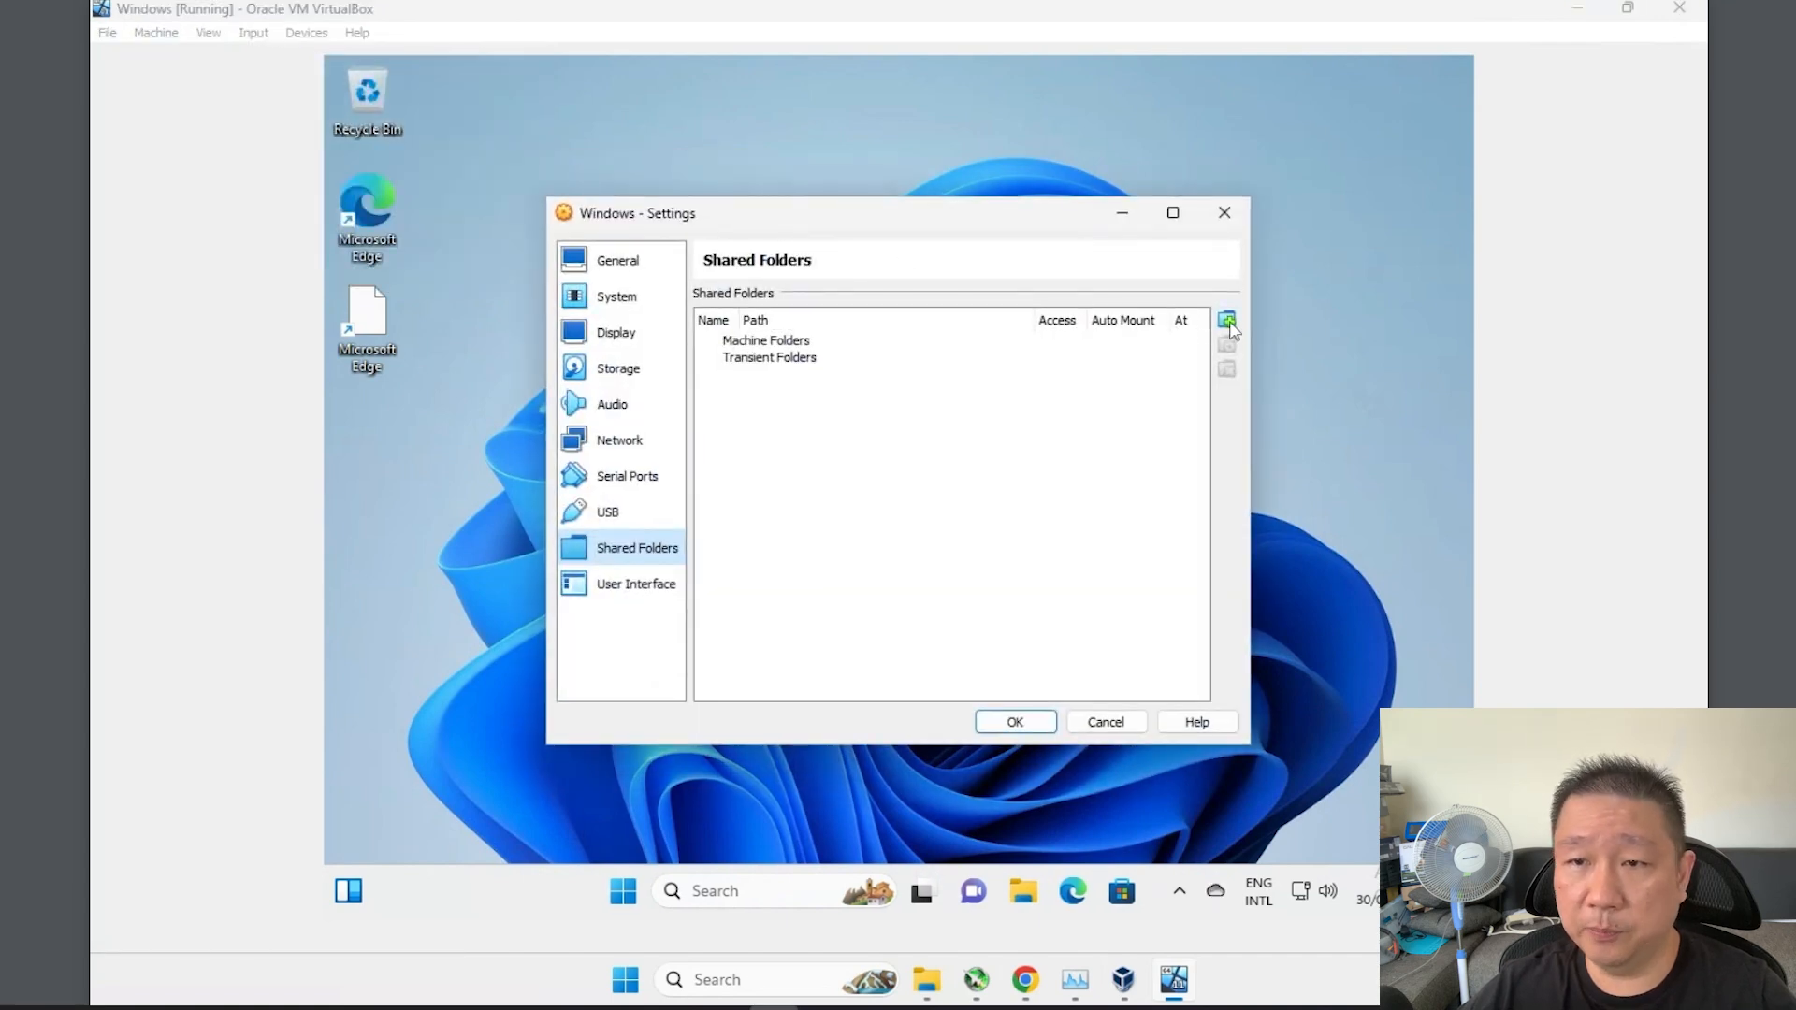
click(1228, 321)
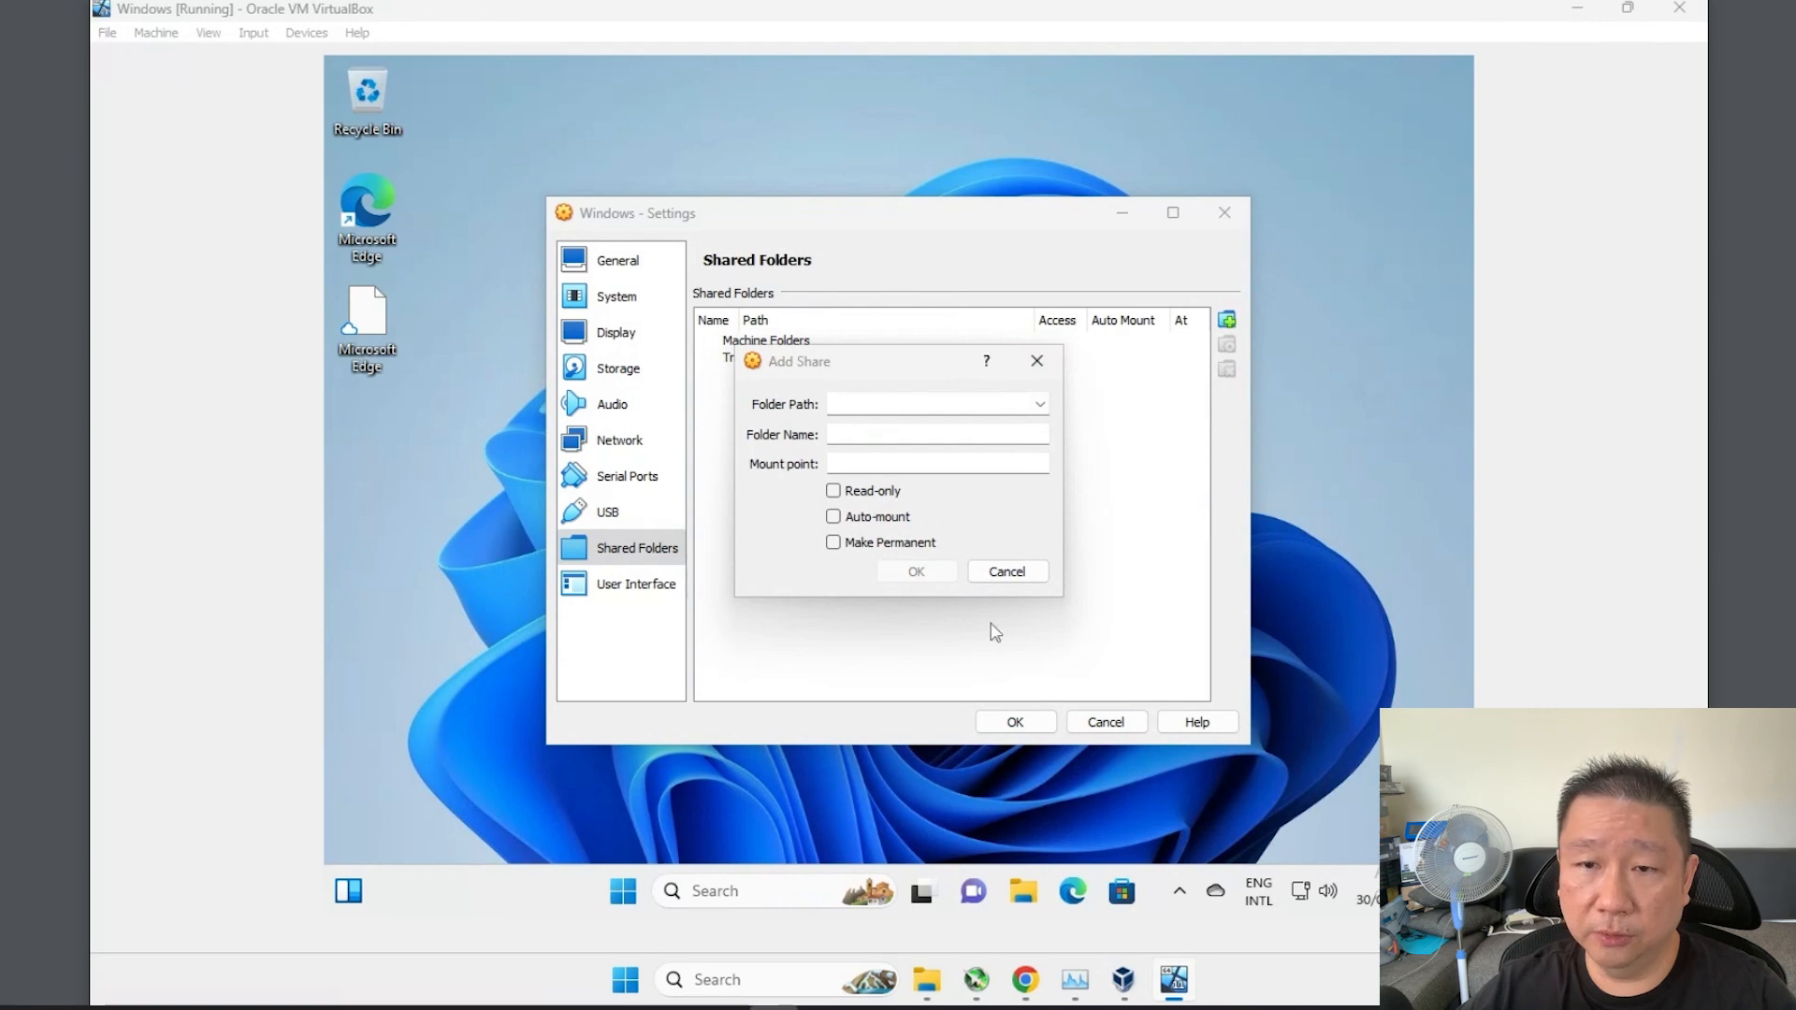
click(1009, 572)
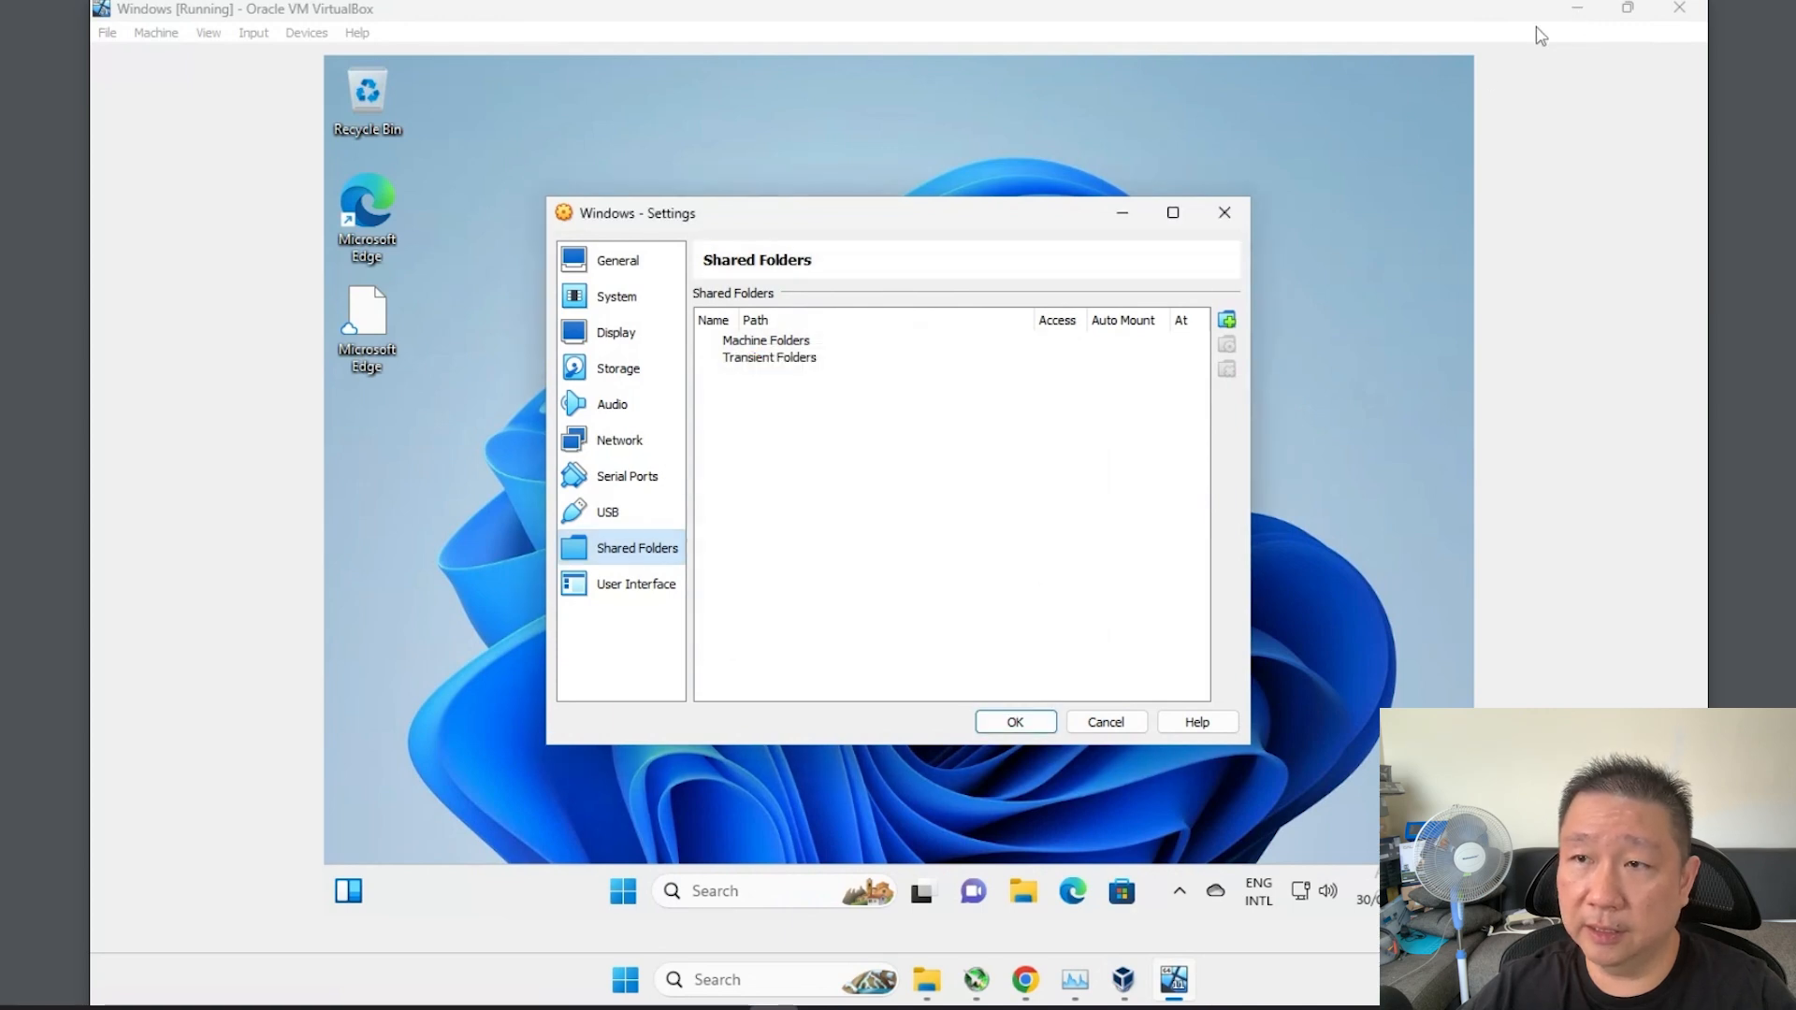
On the host PC, create a folder named VMSharedFiles in Downloads.
click(1574, 10)
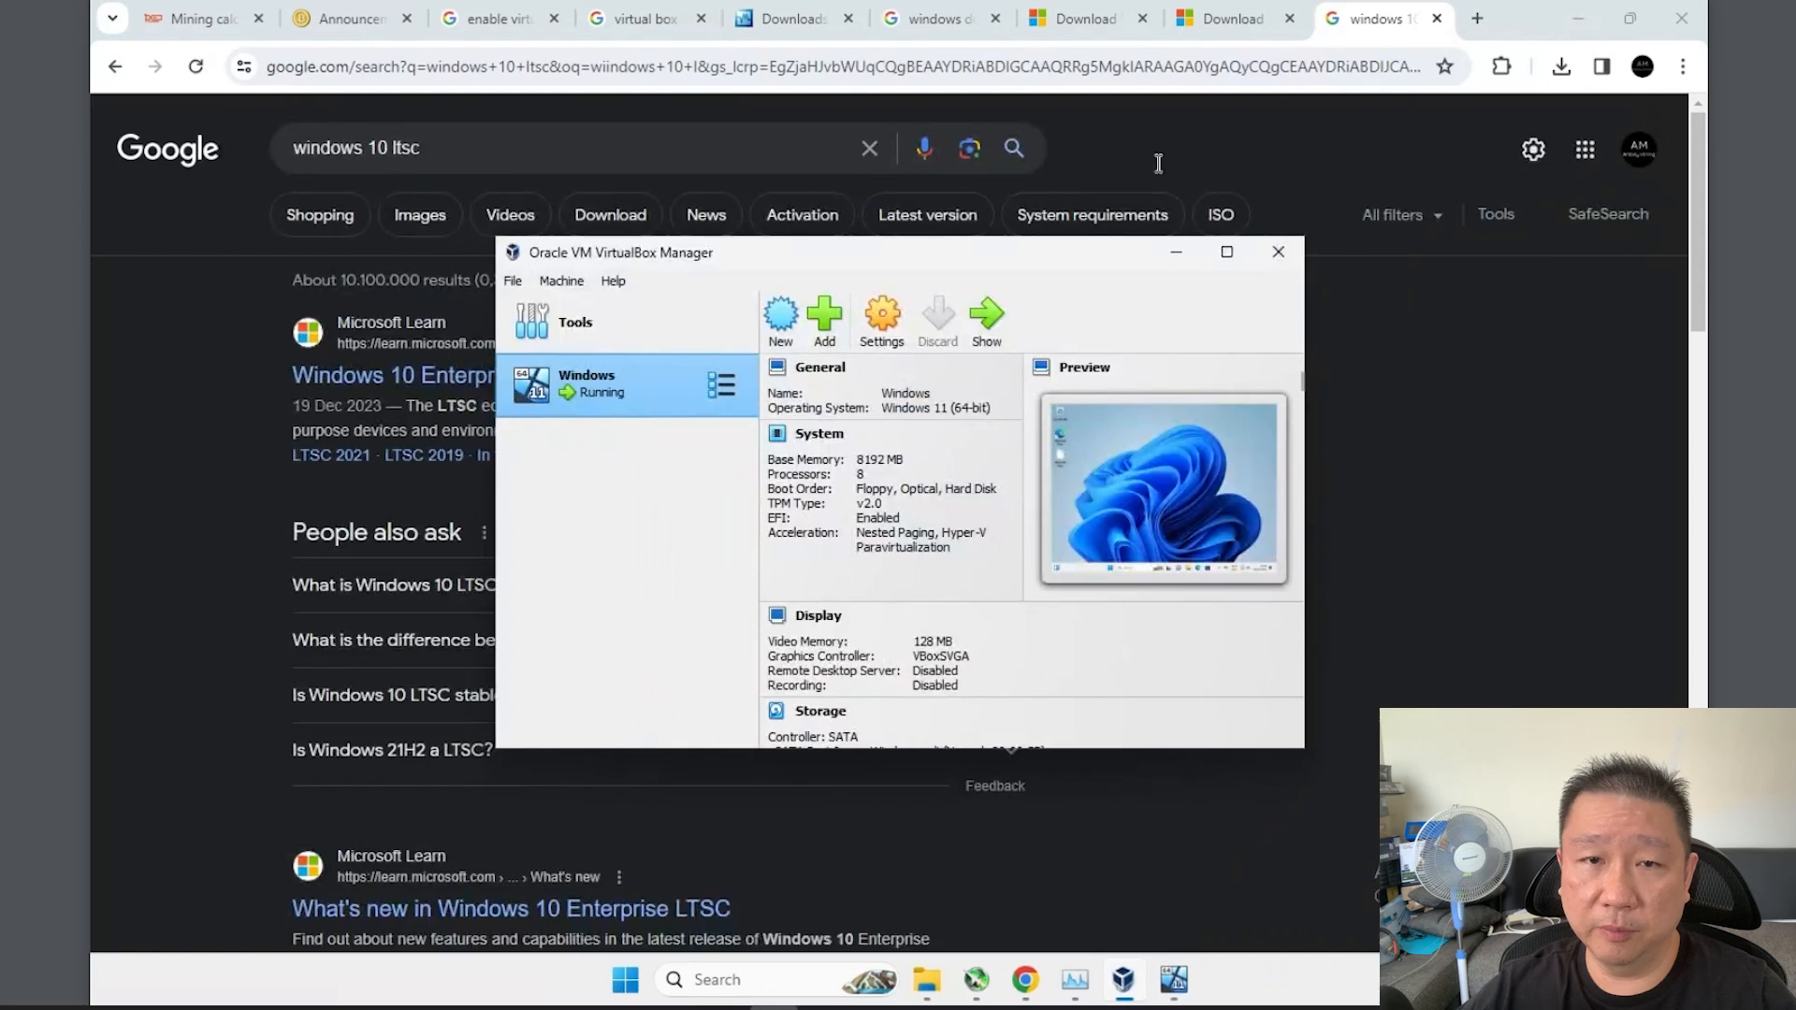
click(926, 980)
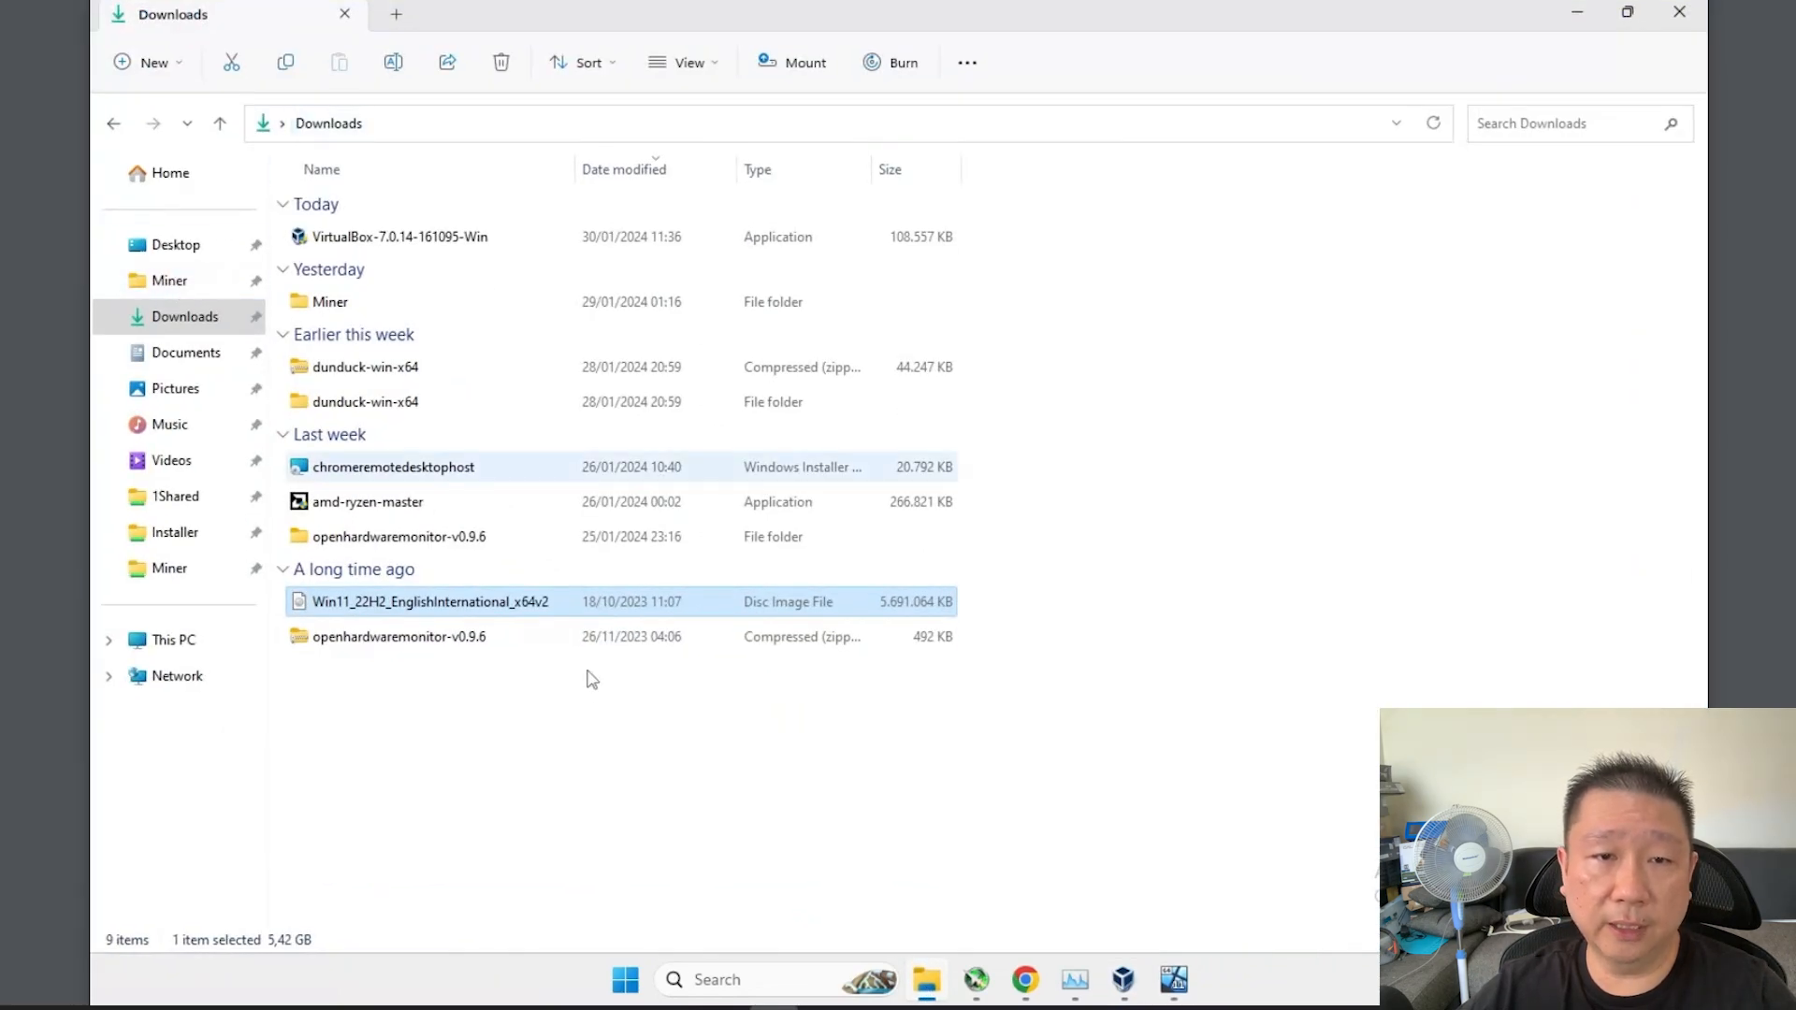
right_click(573, 767)
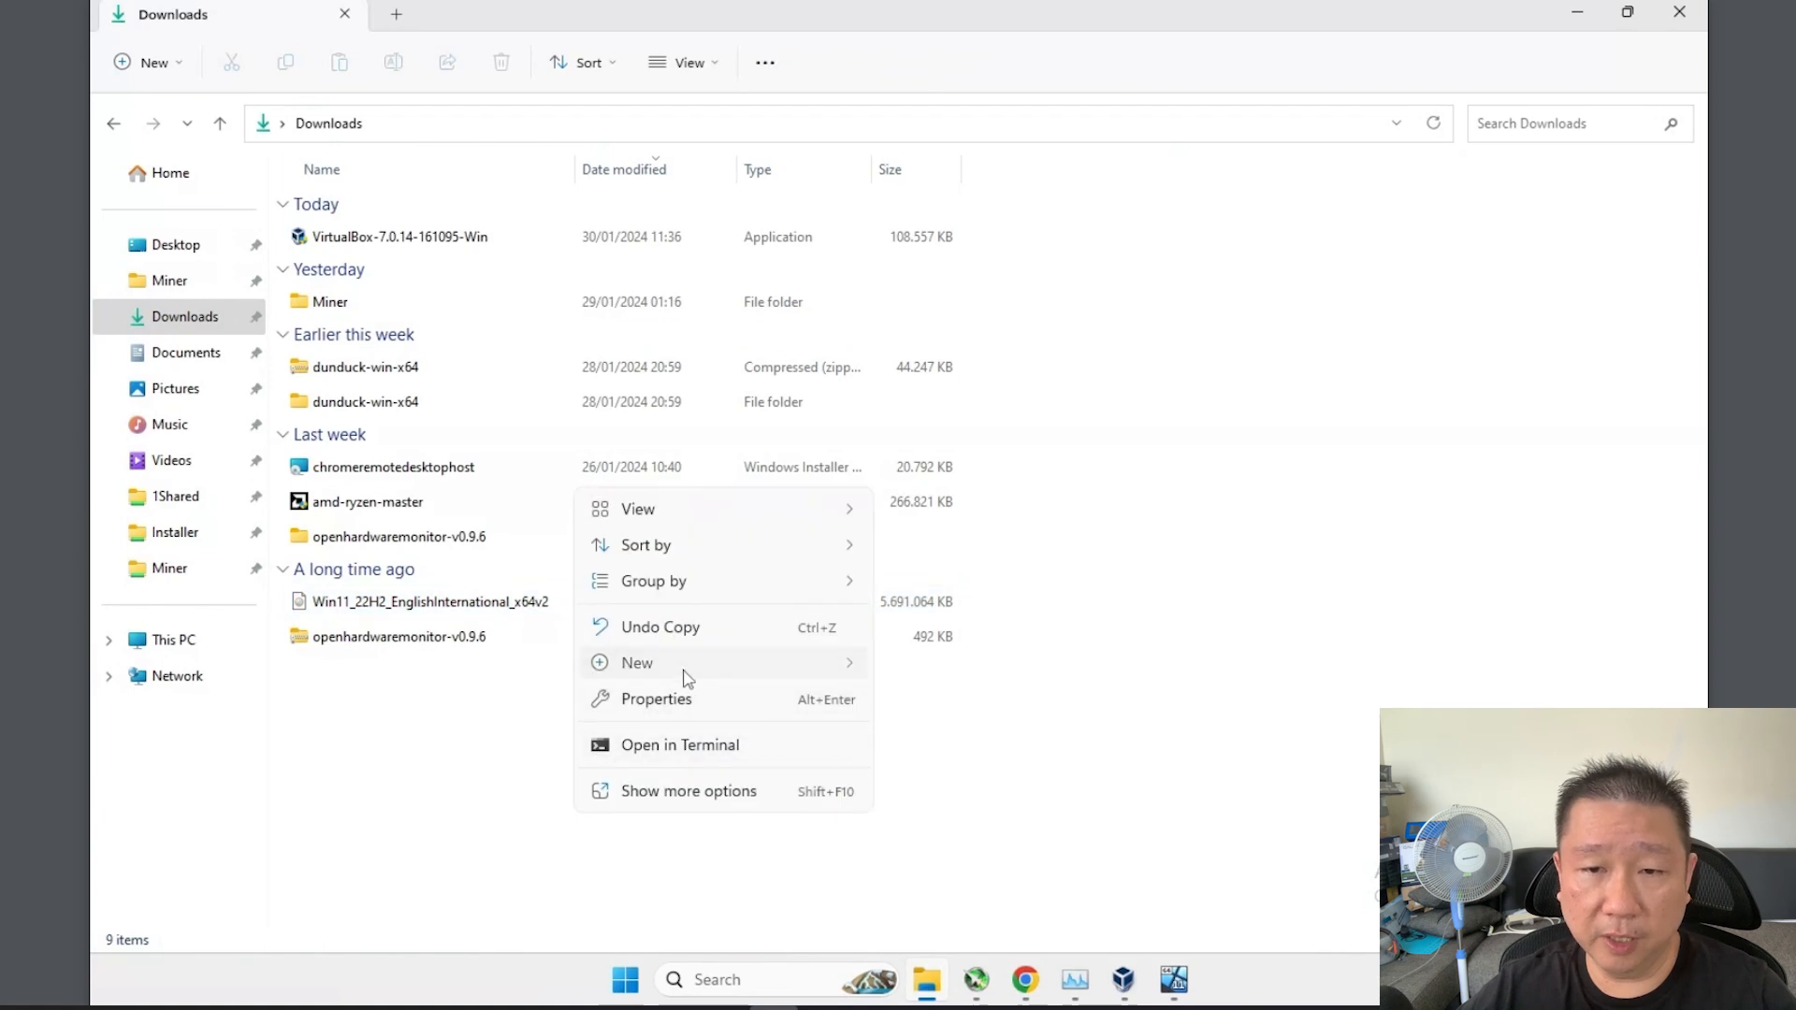
mouse_move(675, 666)
click(954, 670)
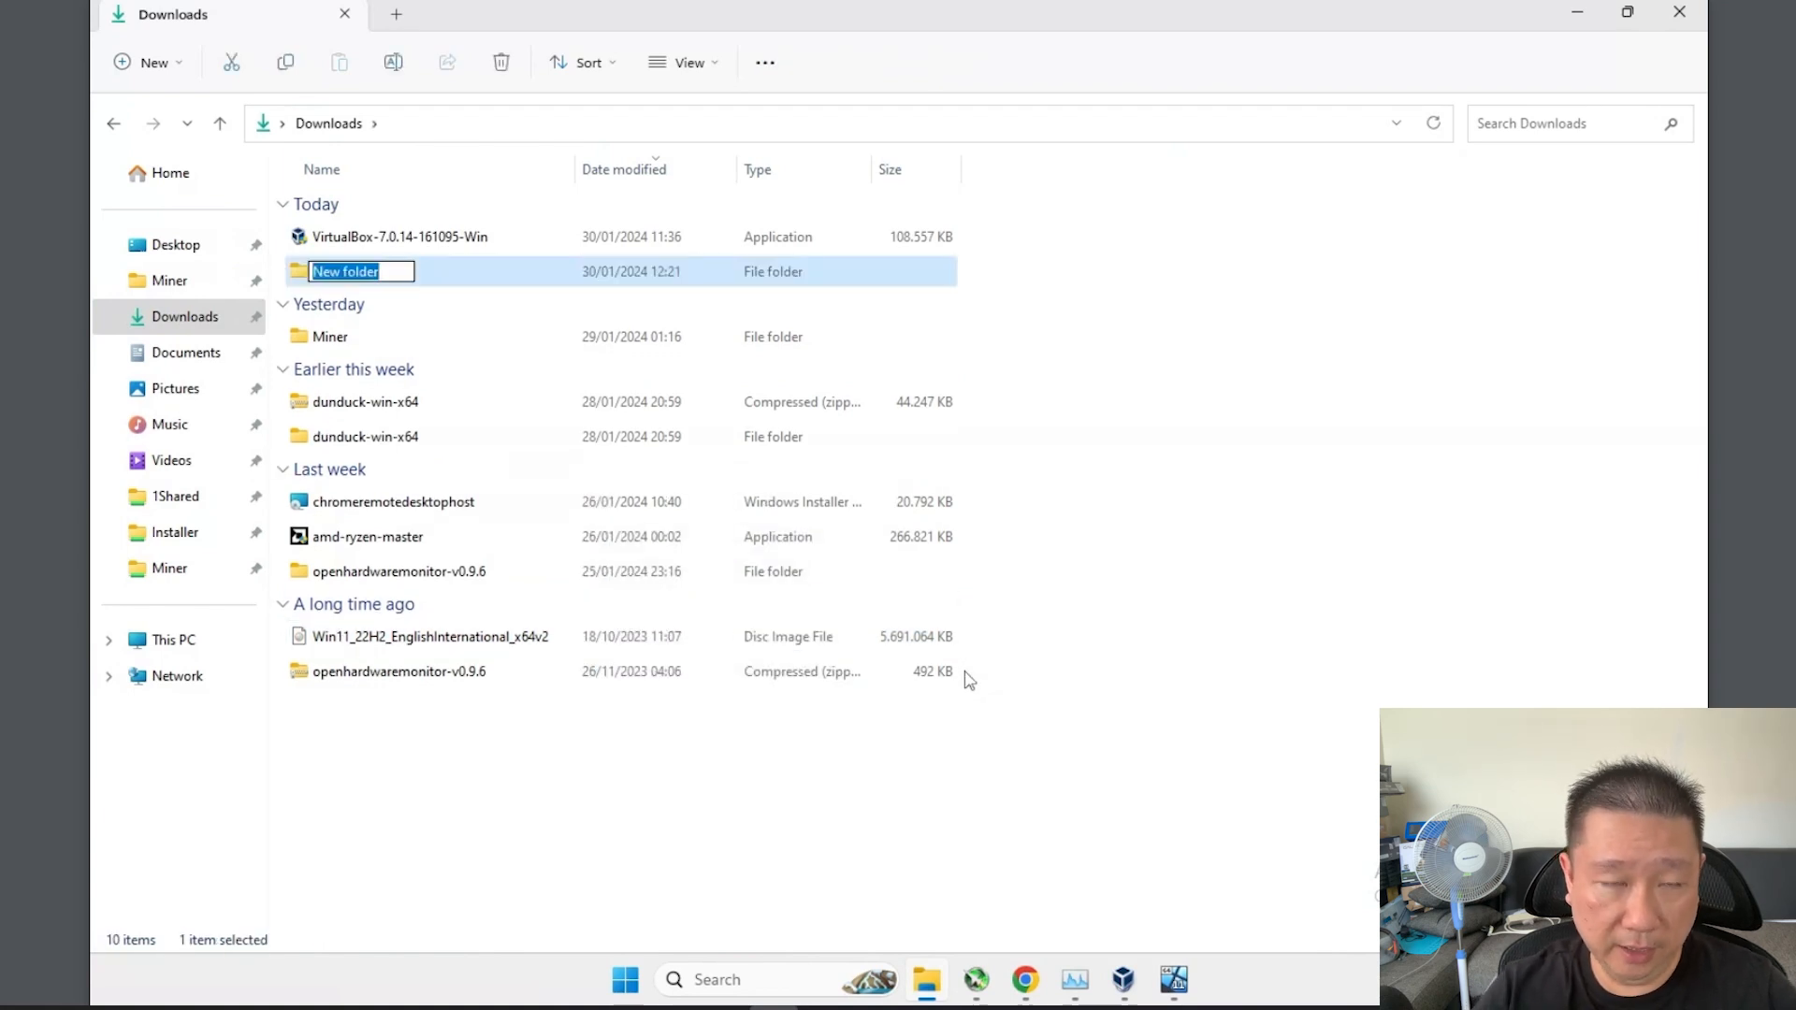
text(Vi)
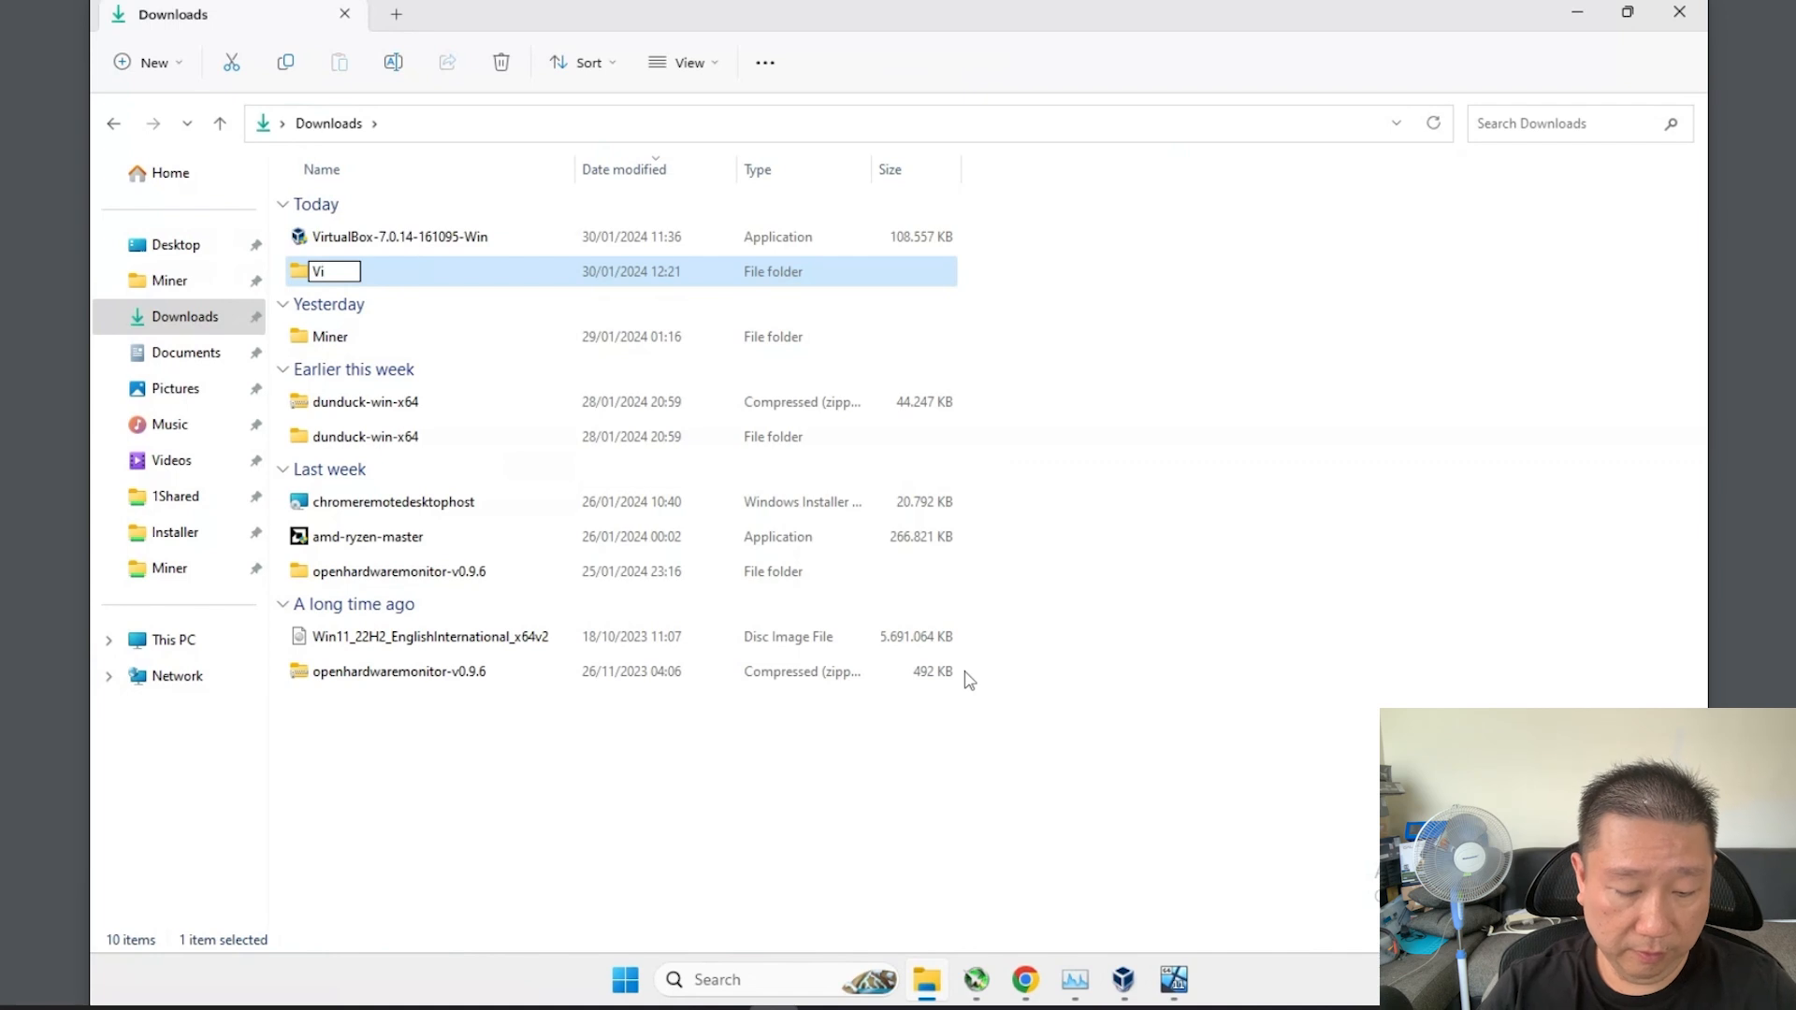
key(BackSpace)
key(BackSpace)
text(VM)
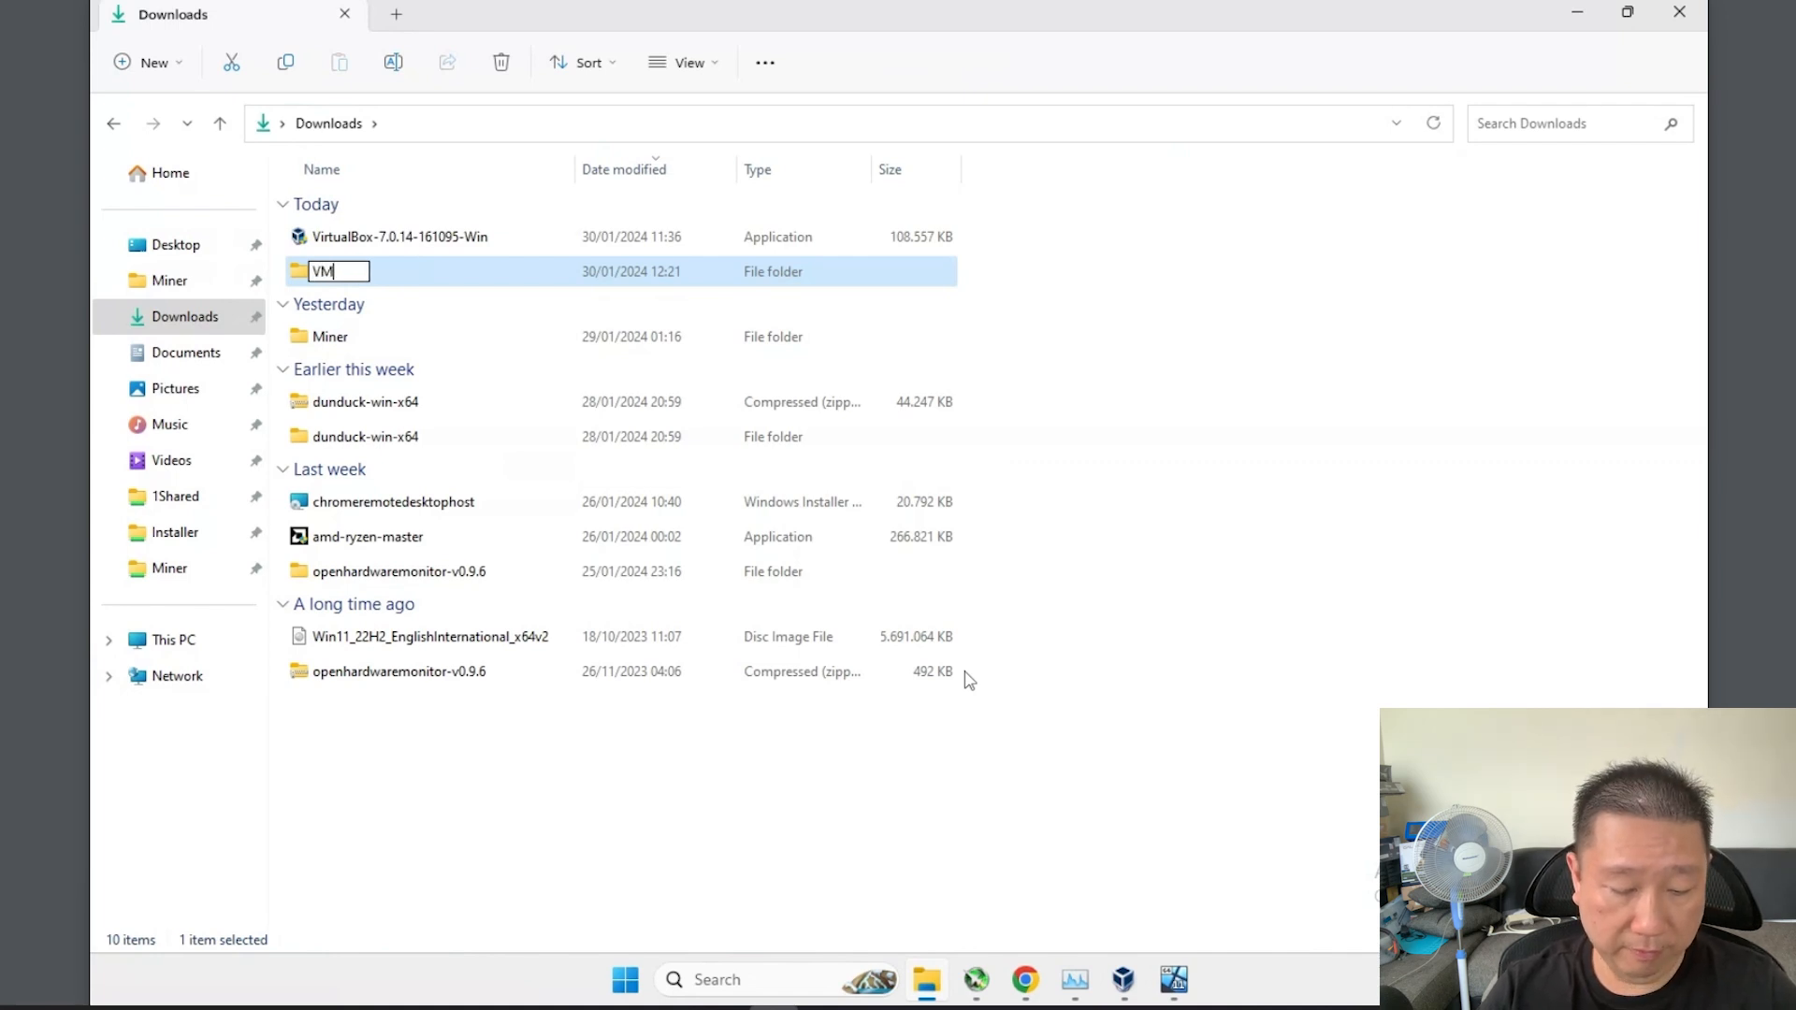
text(SharedFiles)
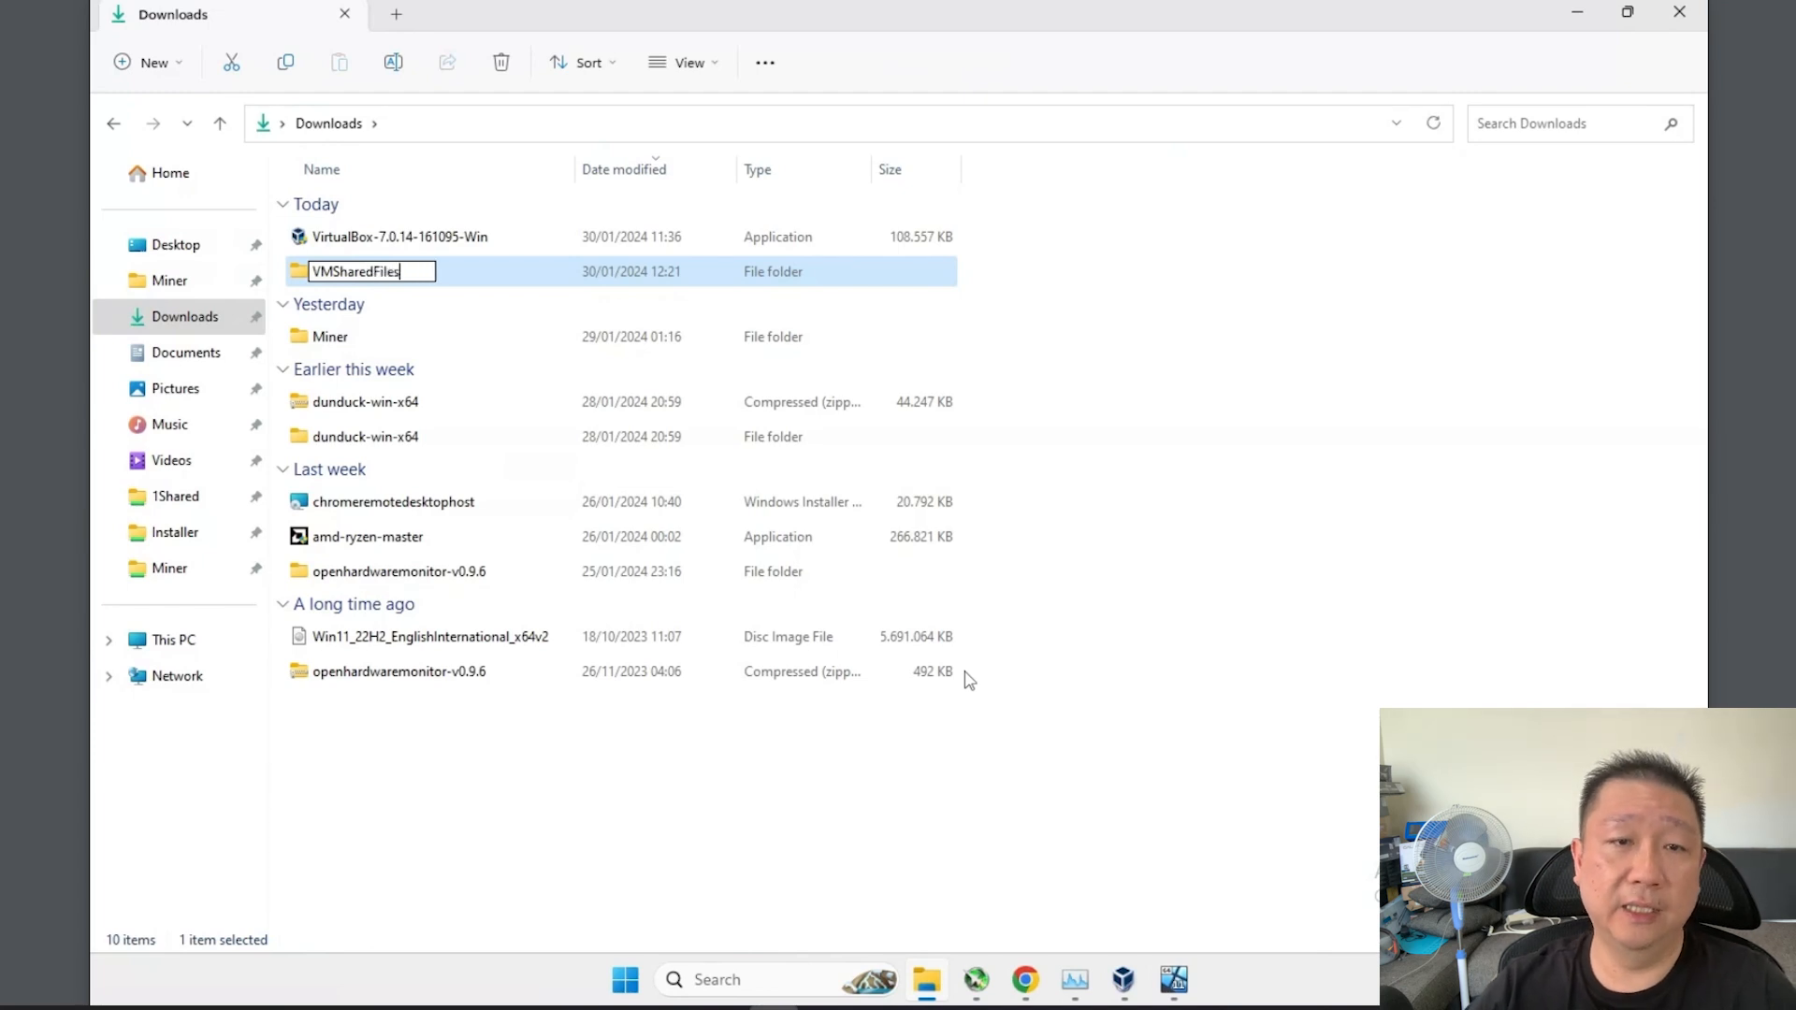
key(Return)
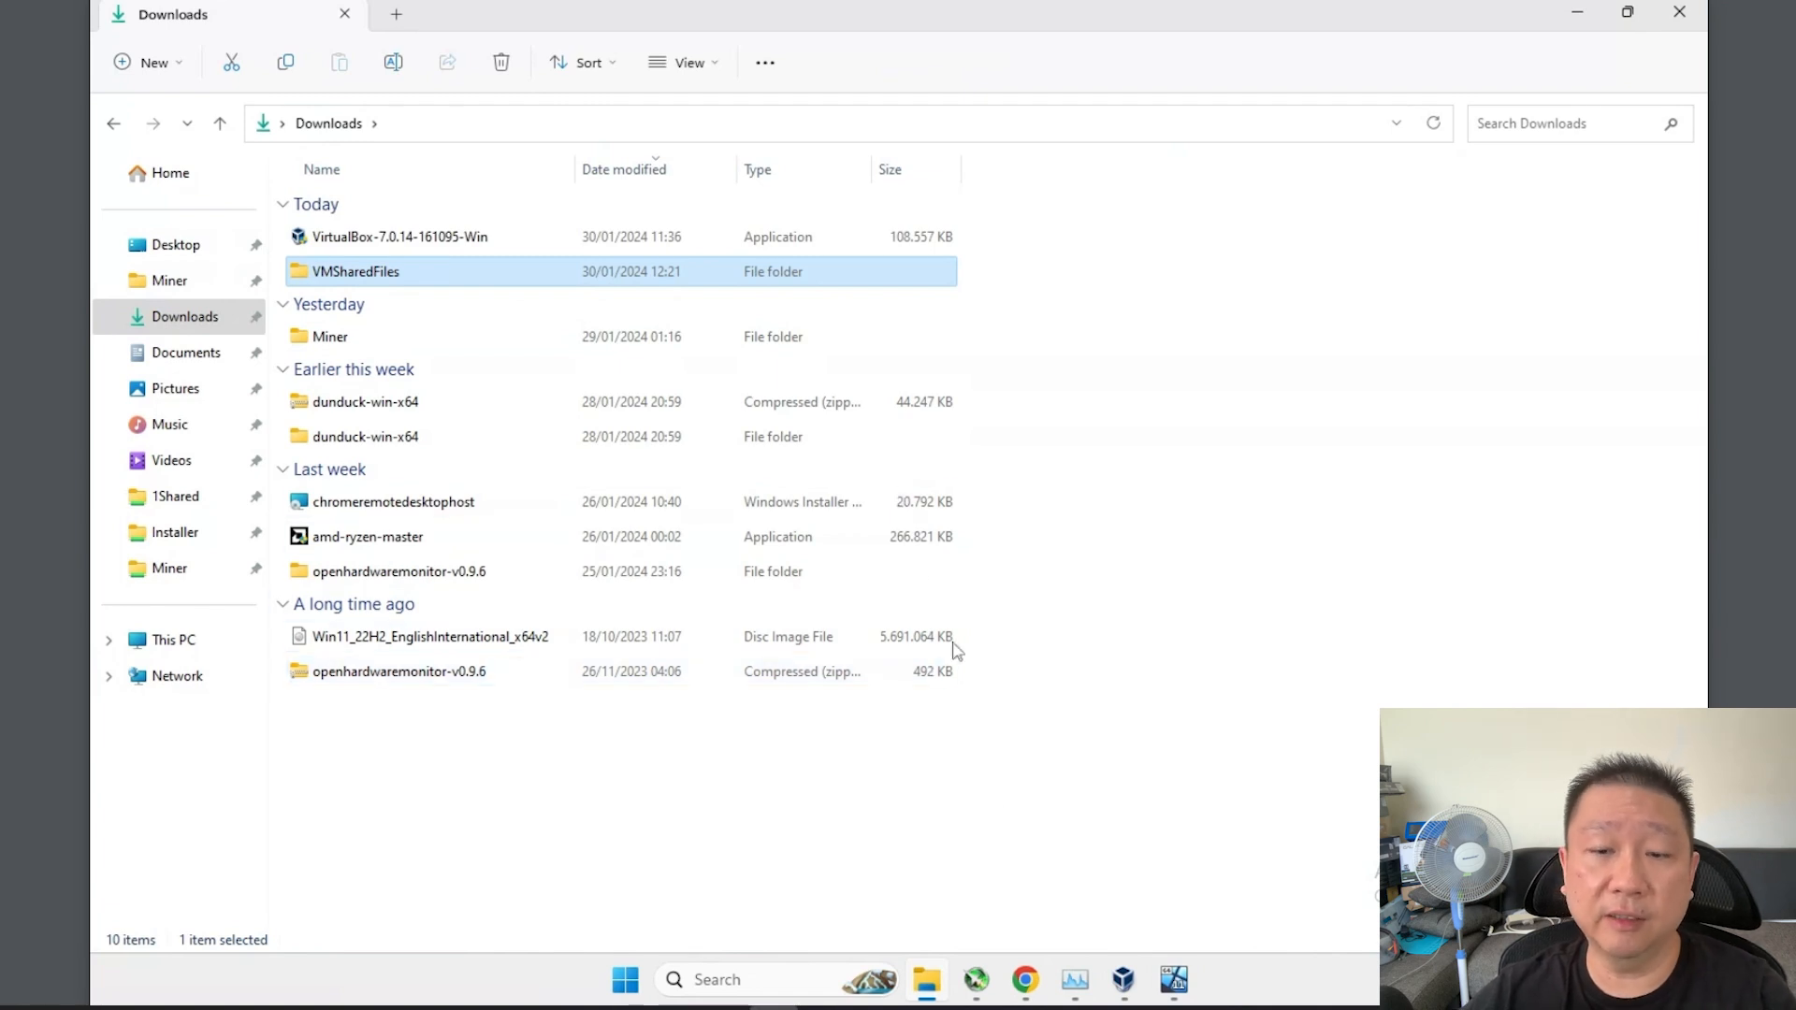
Share the host's Downloads\VMSharedFiles folder with the virtual machine, with Auto-mount and Make Permanent enabled, and save the settings.
click(1174, 979)
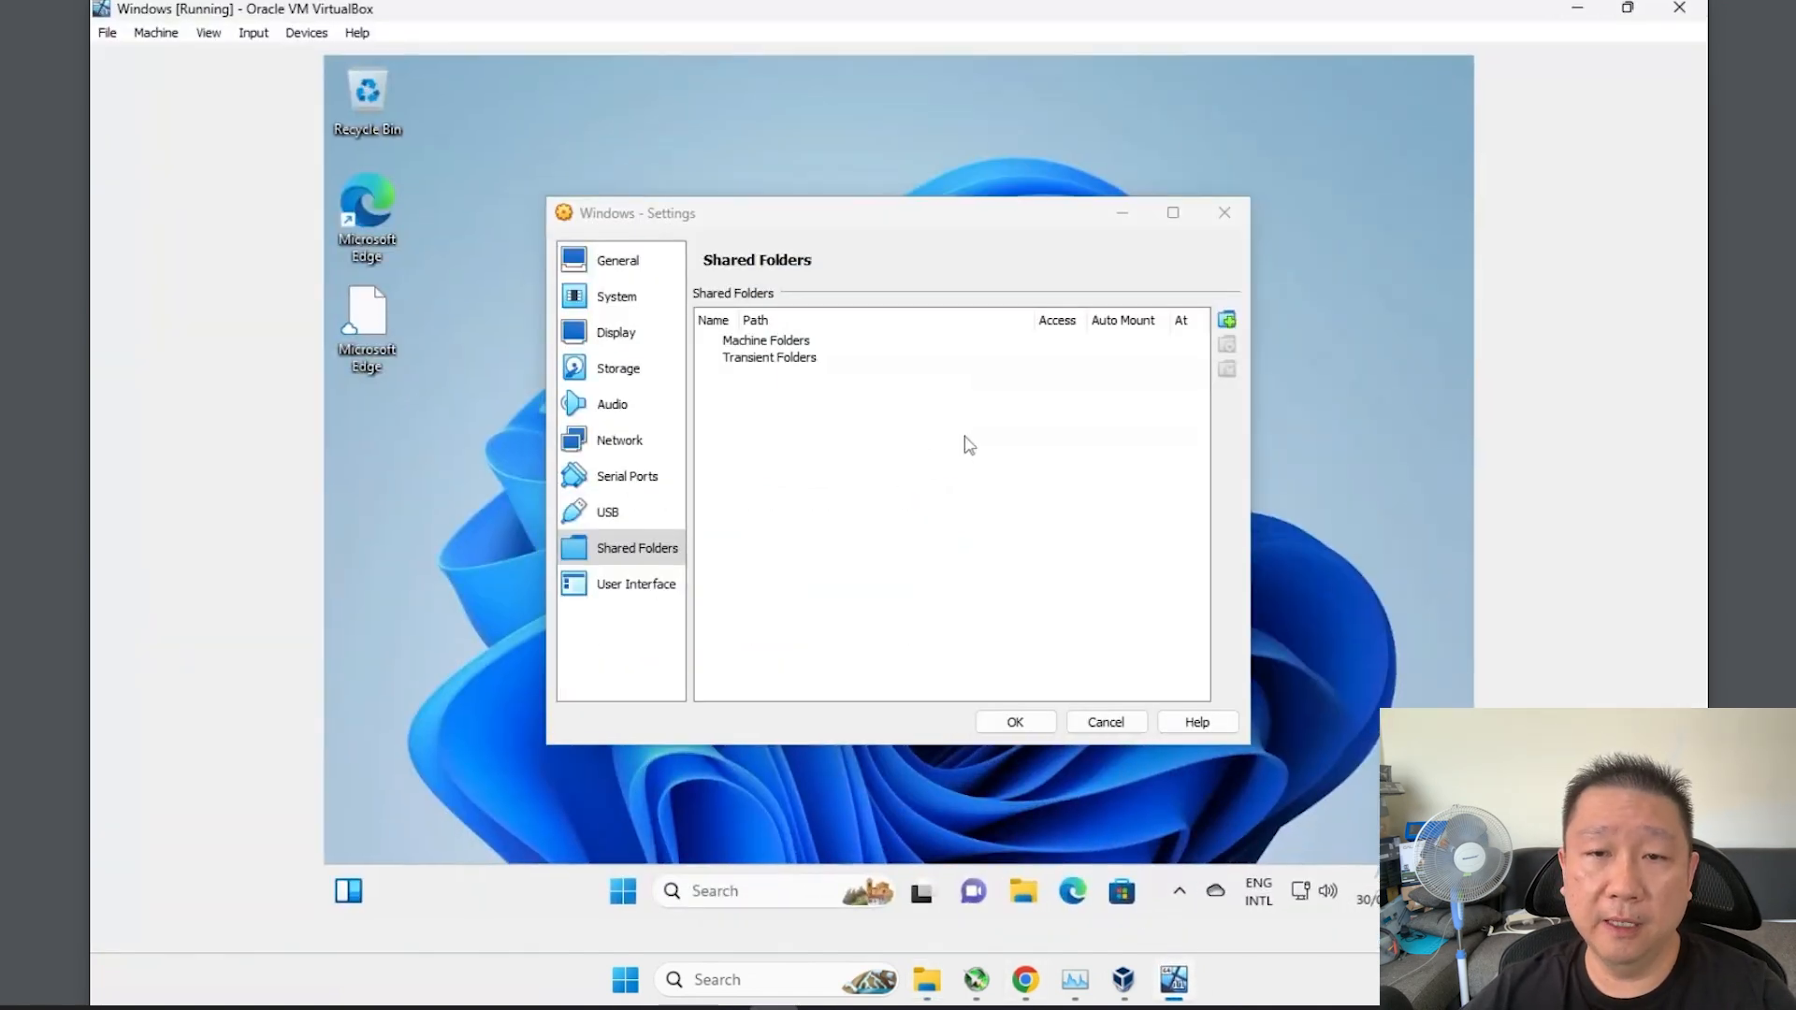
click(1226, 320)
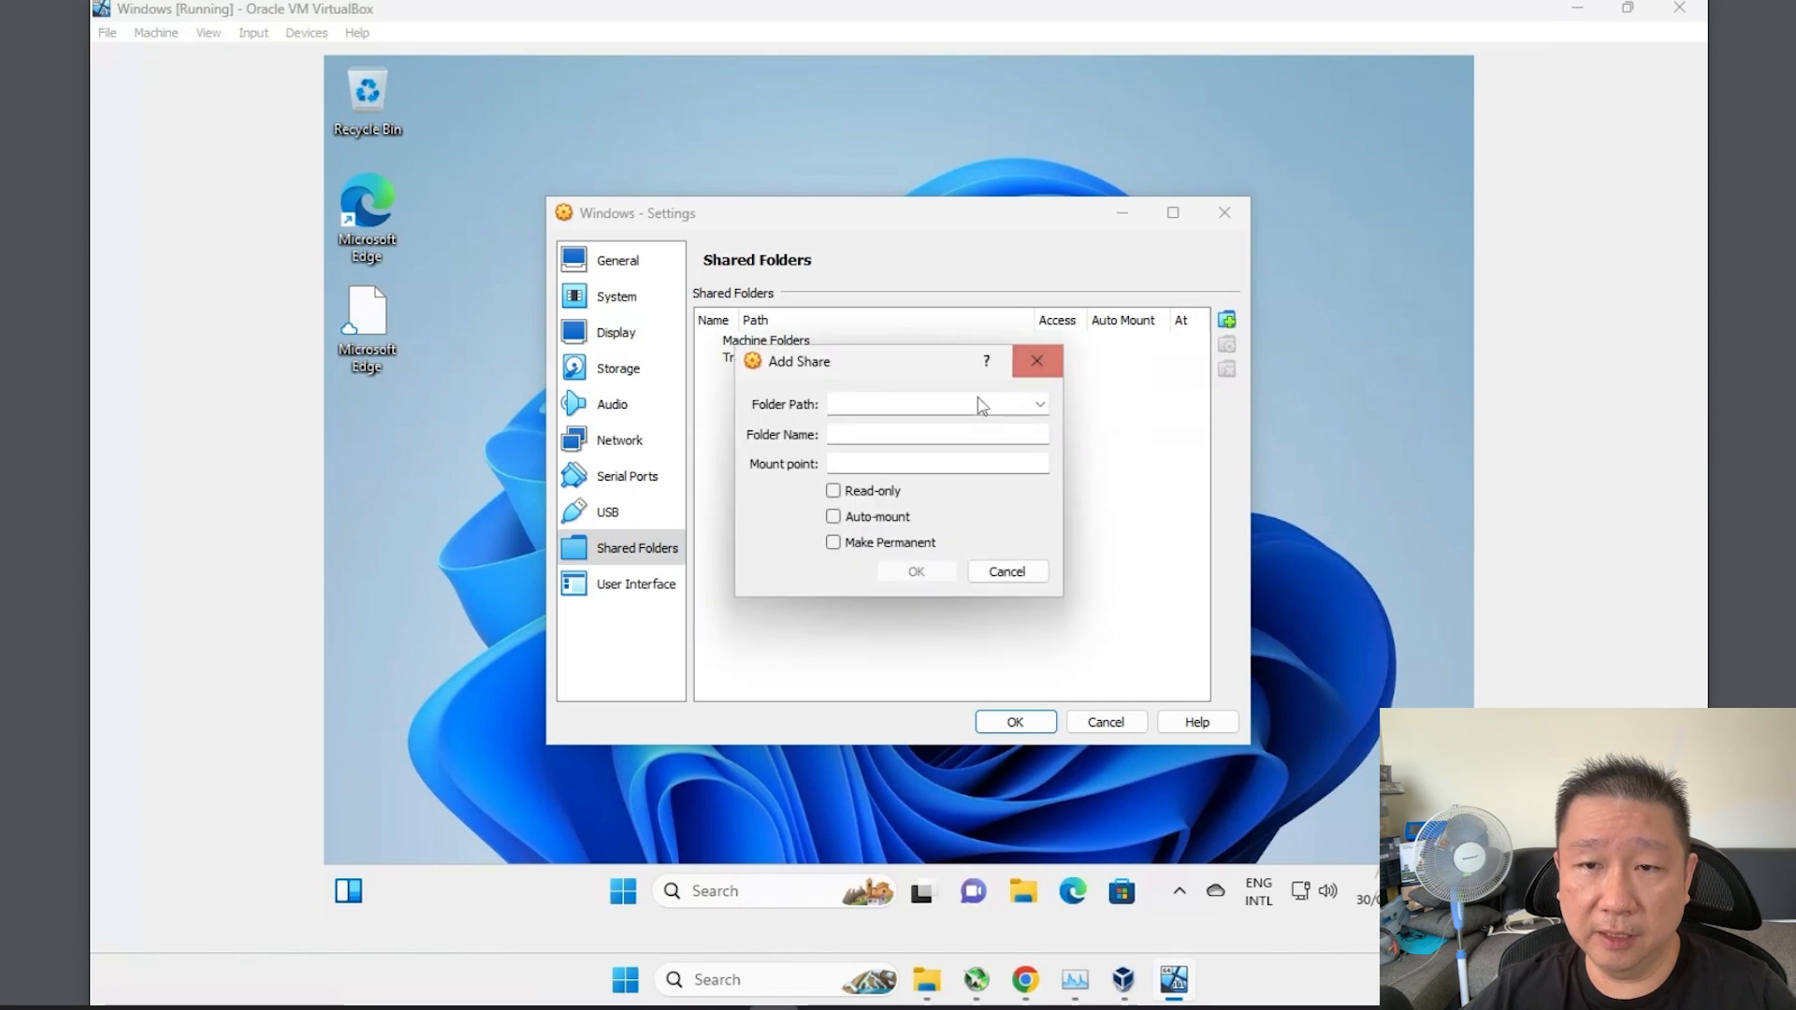
click(1041, 403)
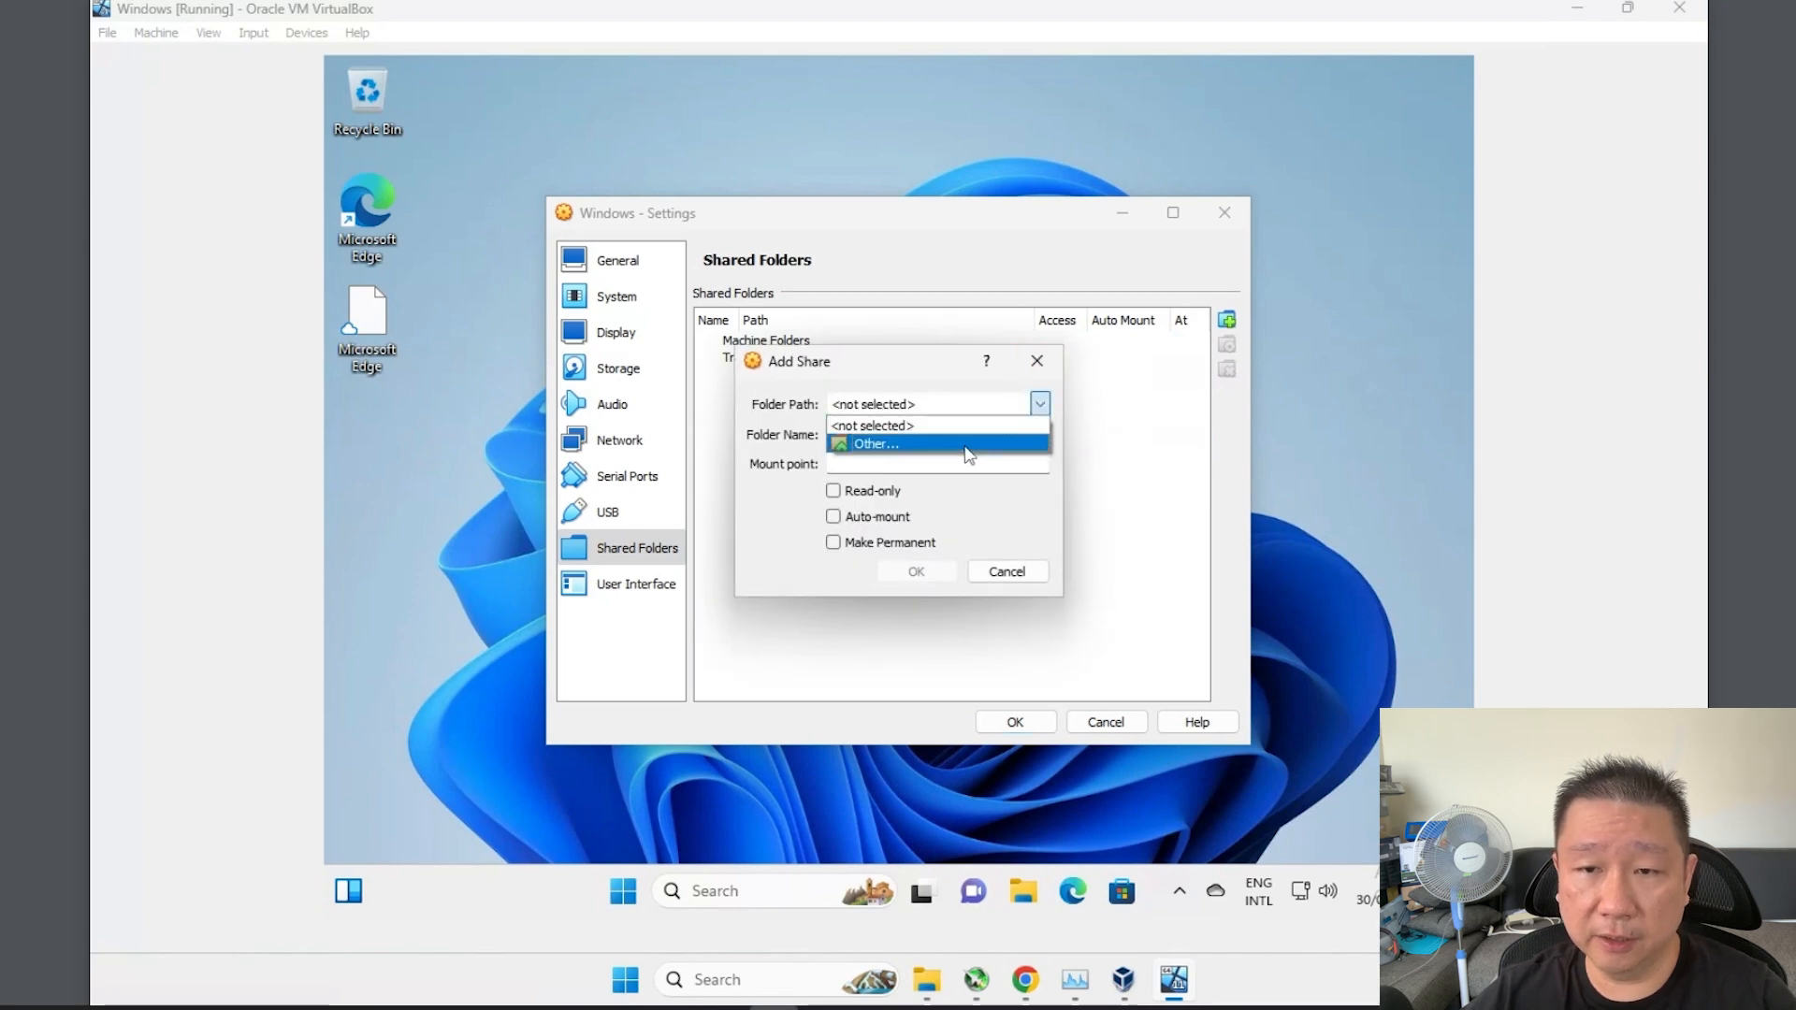
click(967, 445)
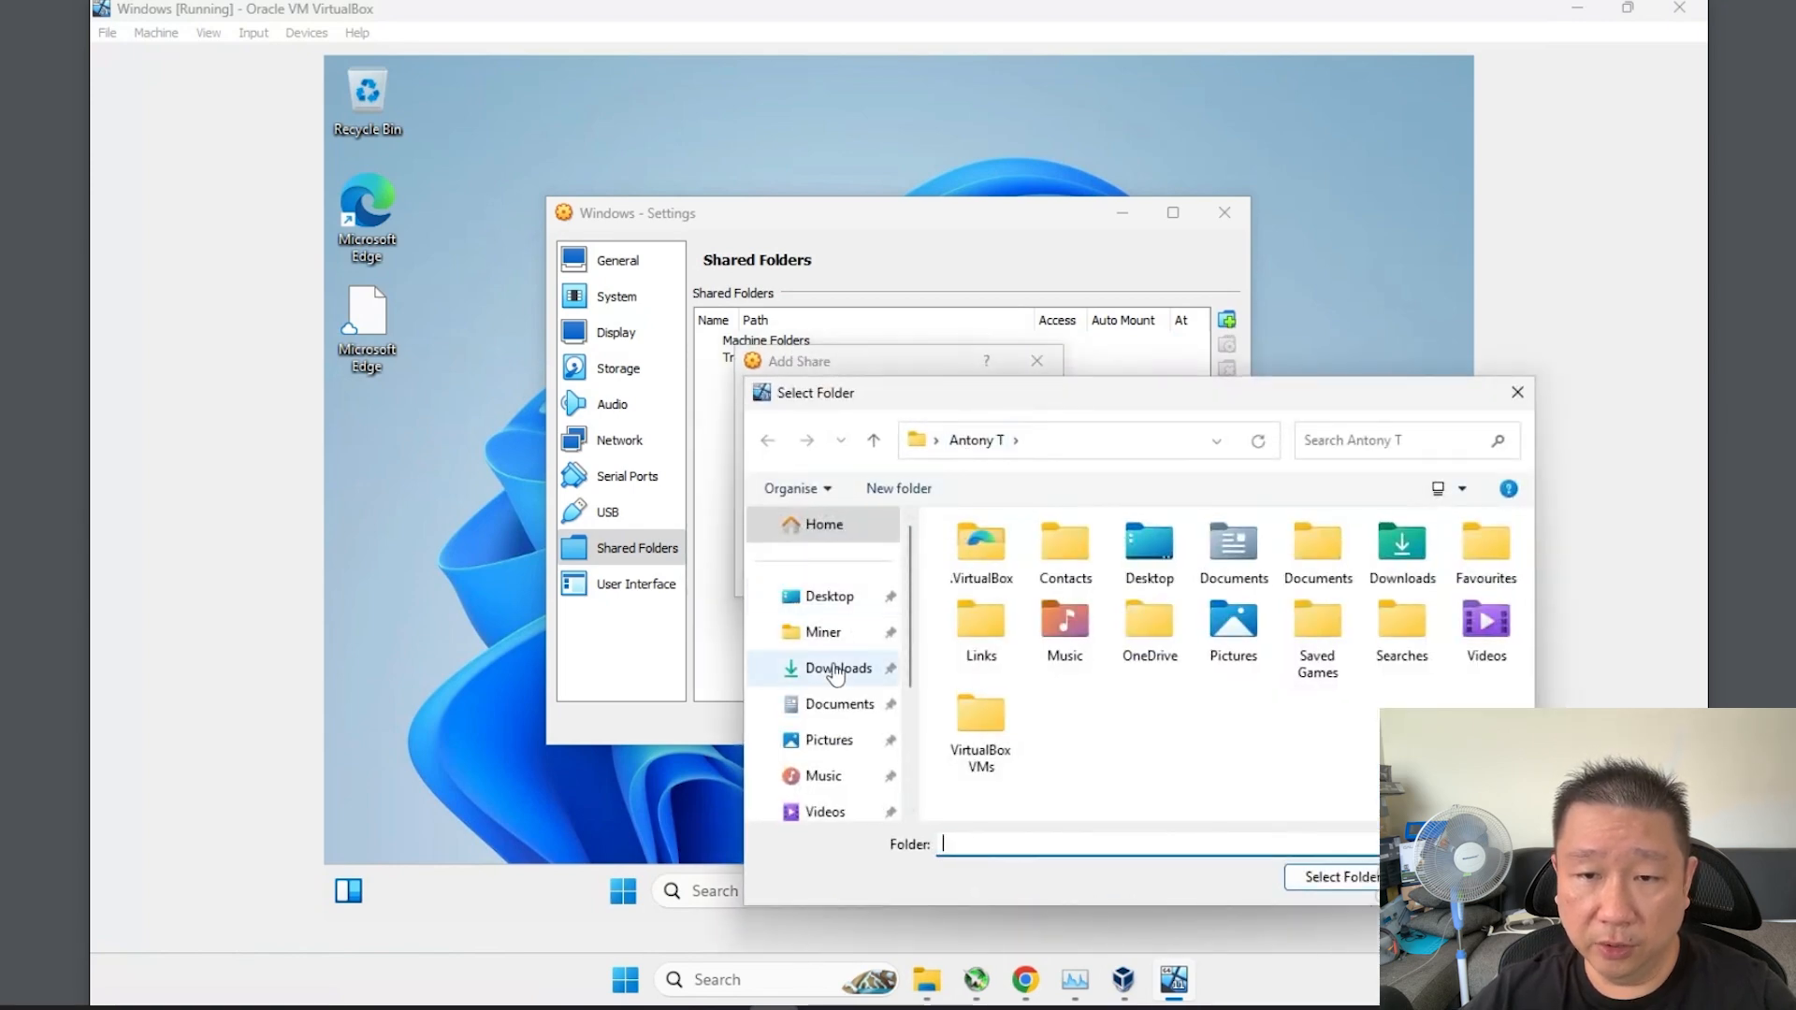
click(835, 668)
click(967, 597)
click(1333, 876)
click(898, 520)
click(868, 544)
click(917, 572)
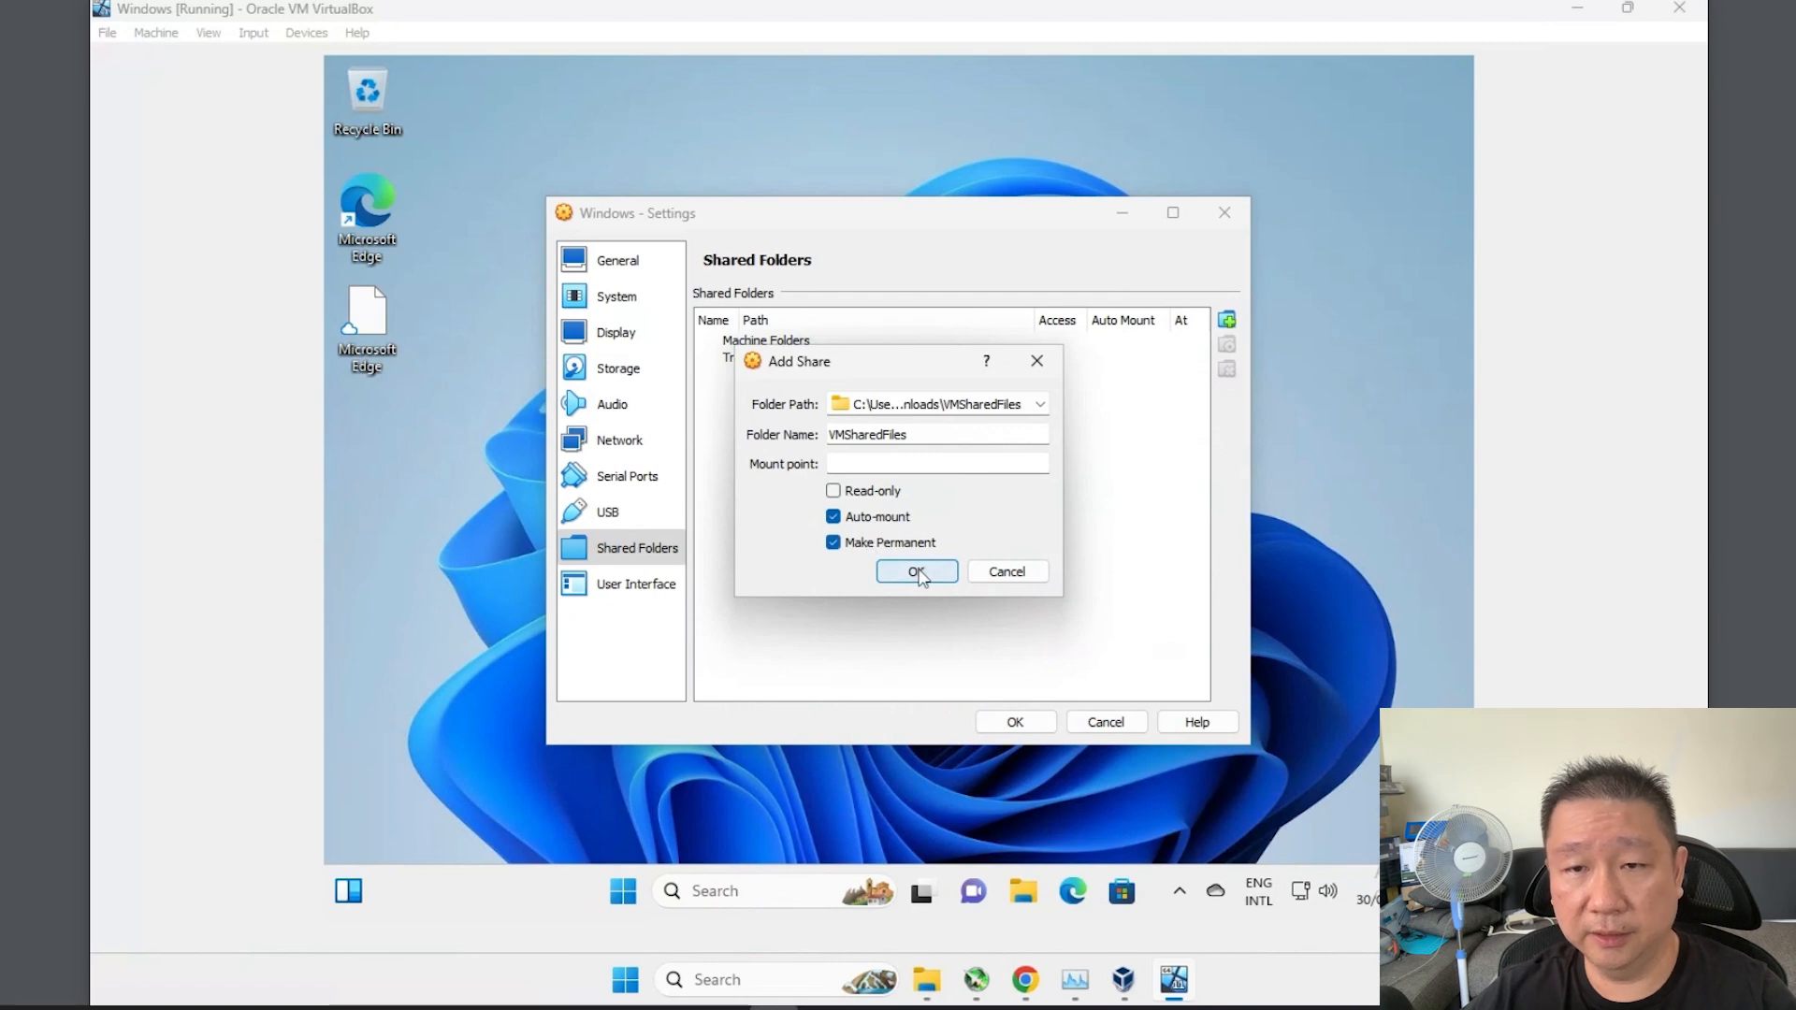
click(1016, 723)
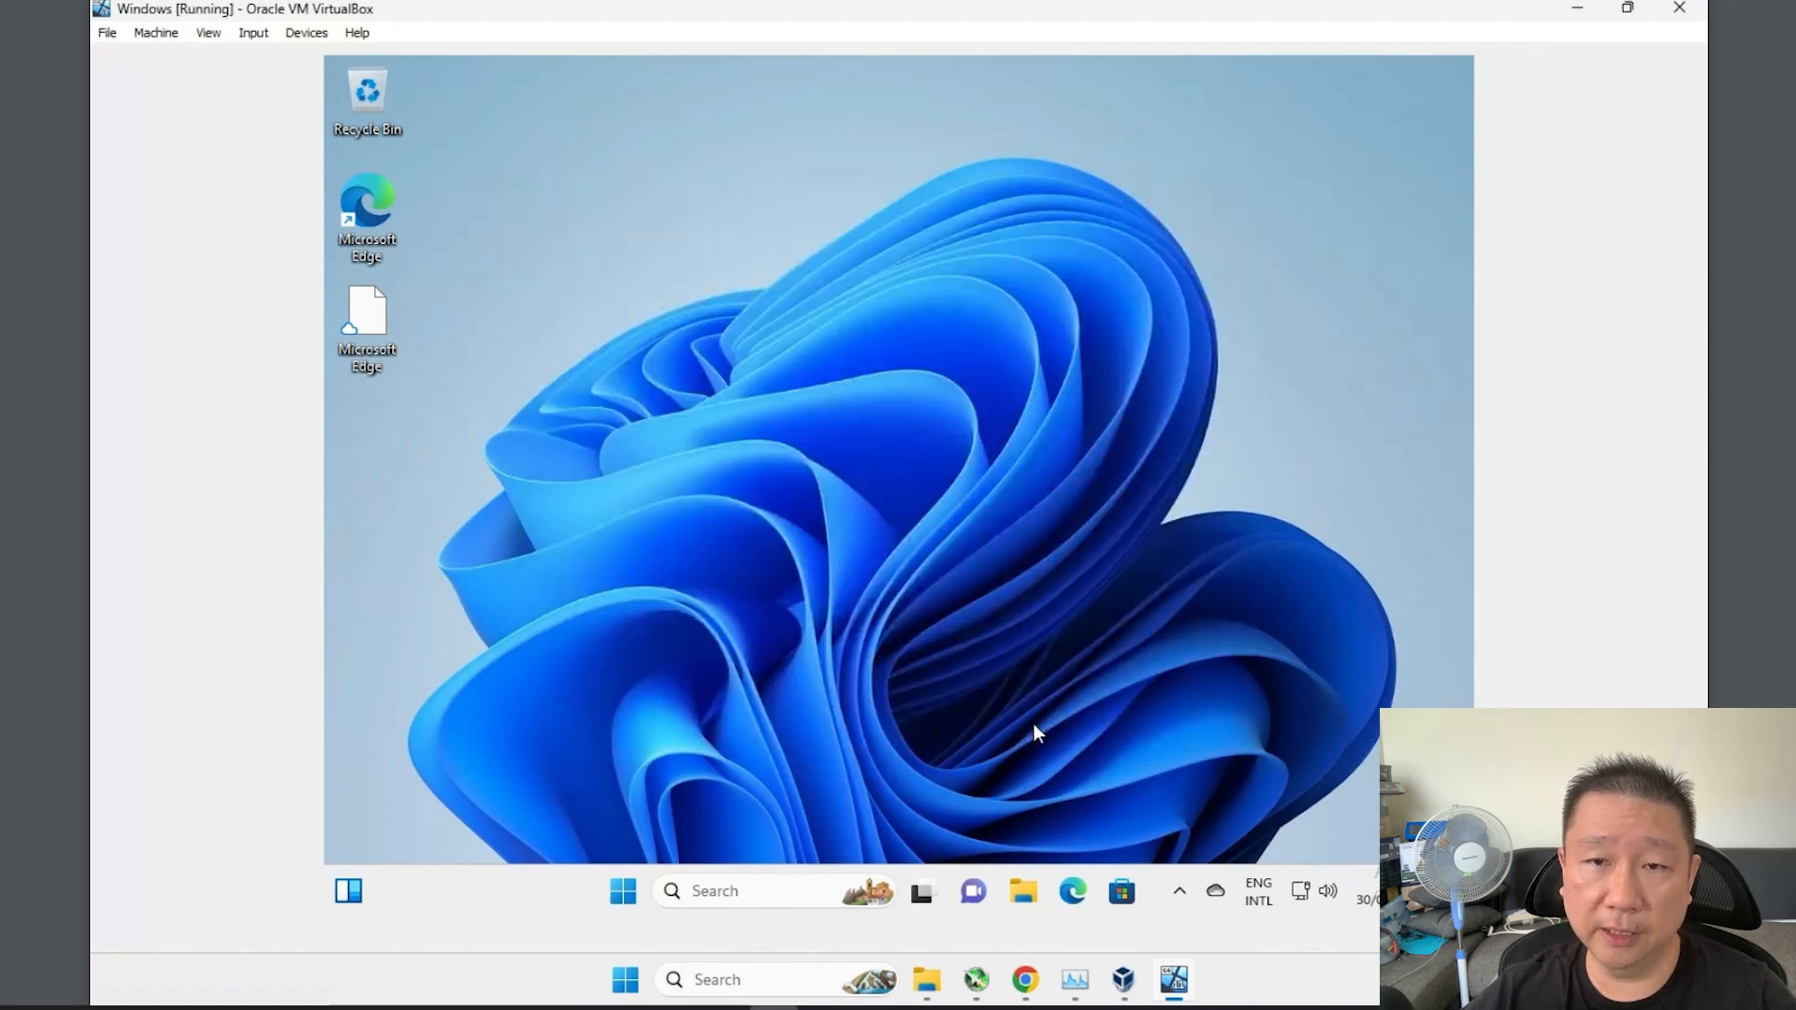
In the guest's File Explorer, turn on network discovery and file sharing, making the connected network private.
click(1010, 885)
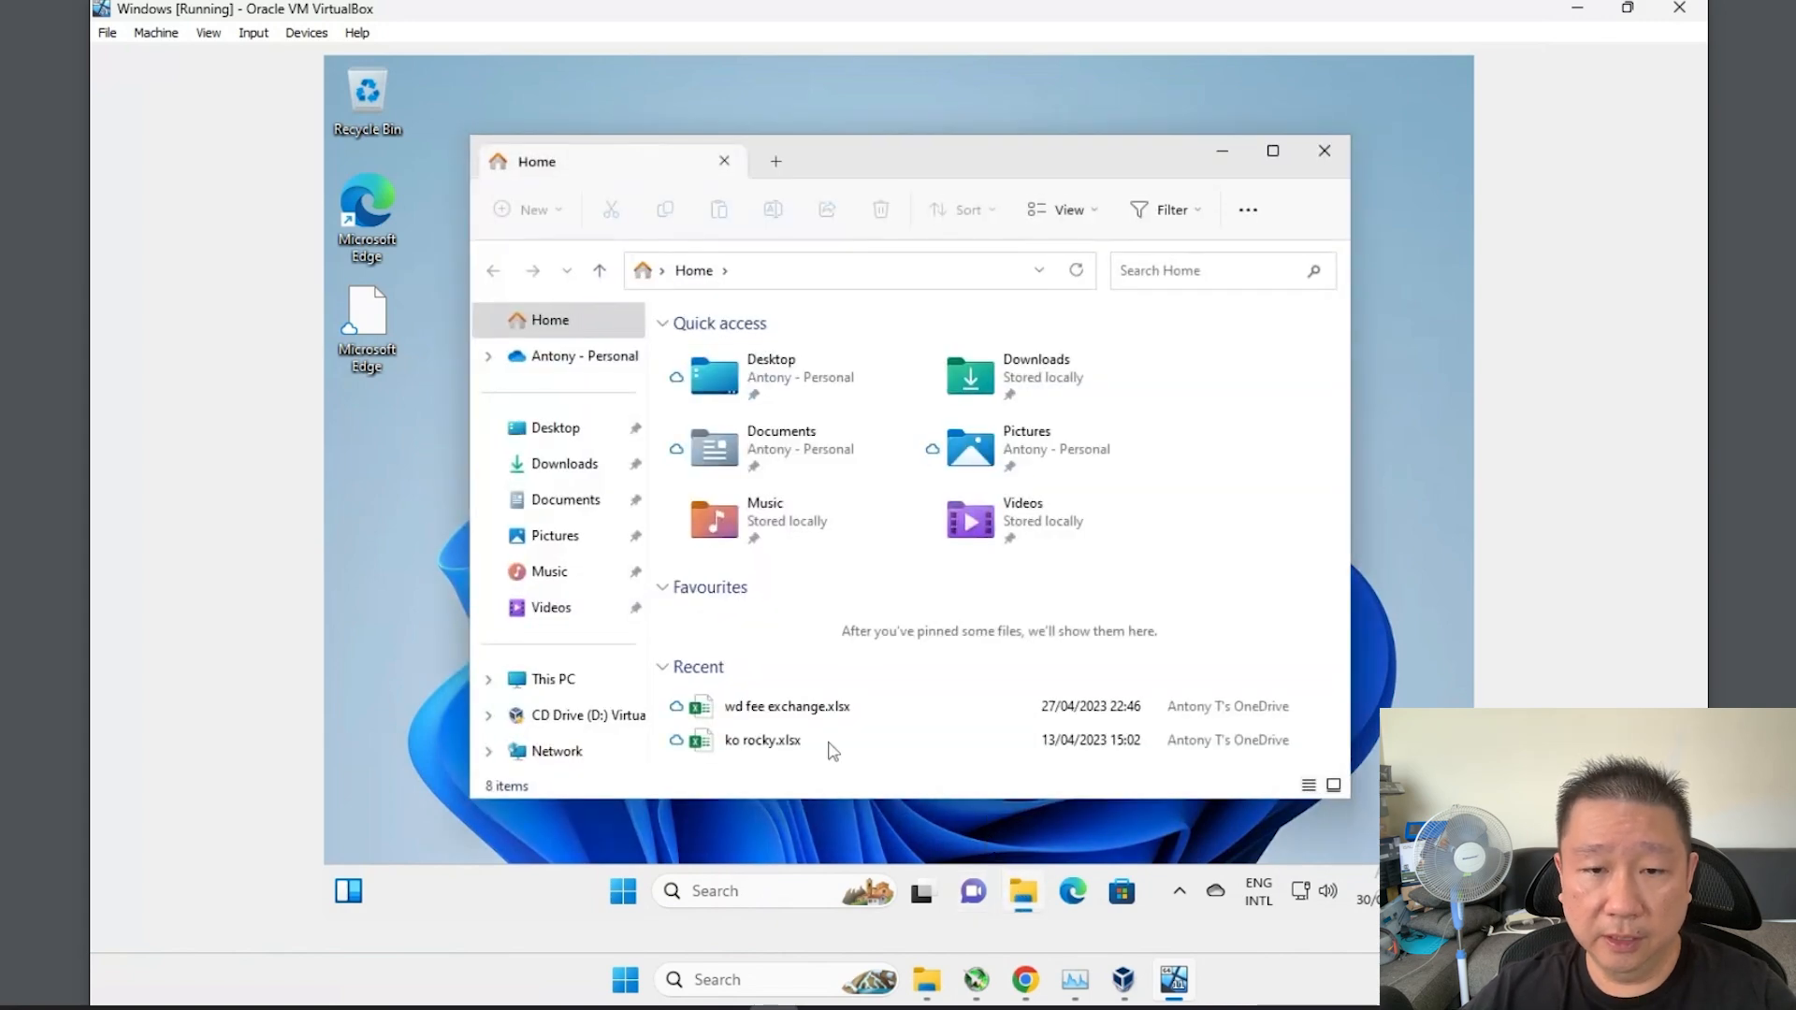
click(562, 754)
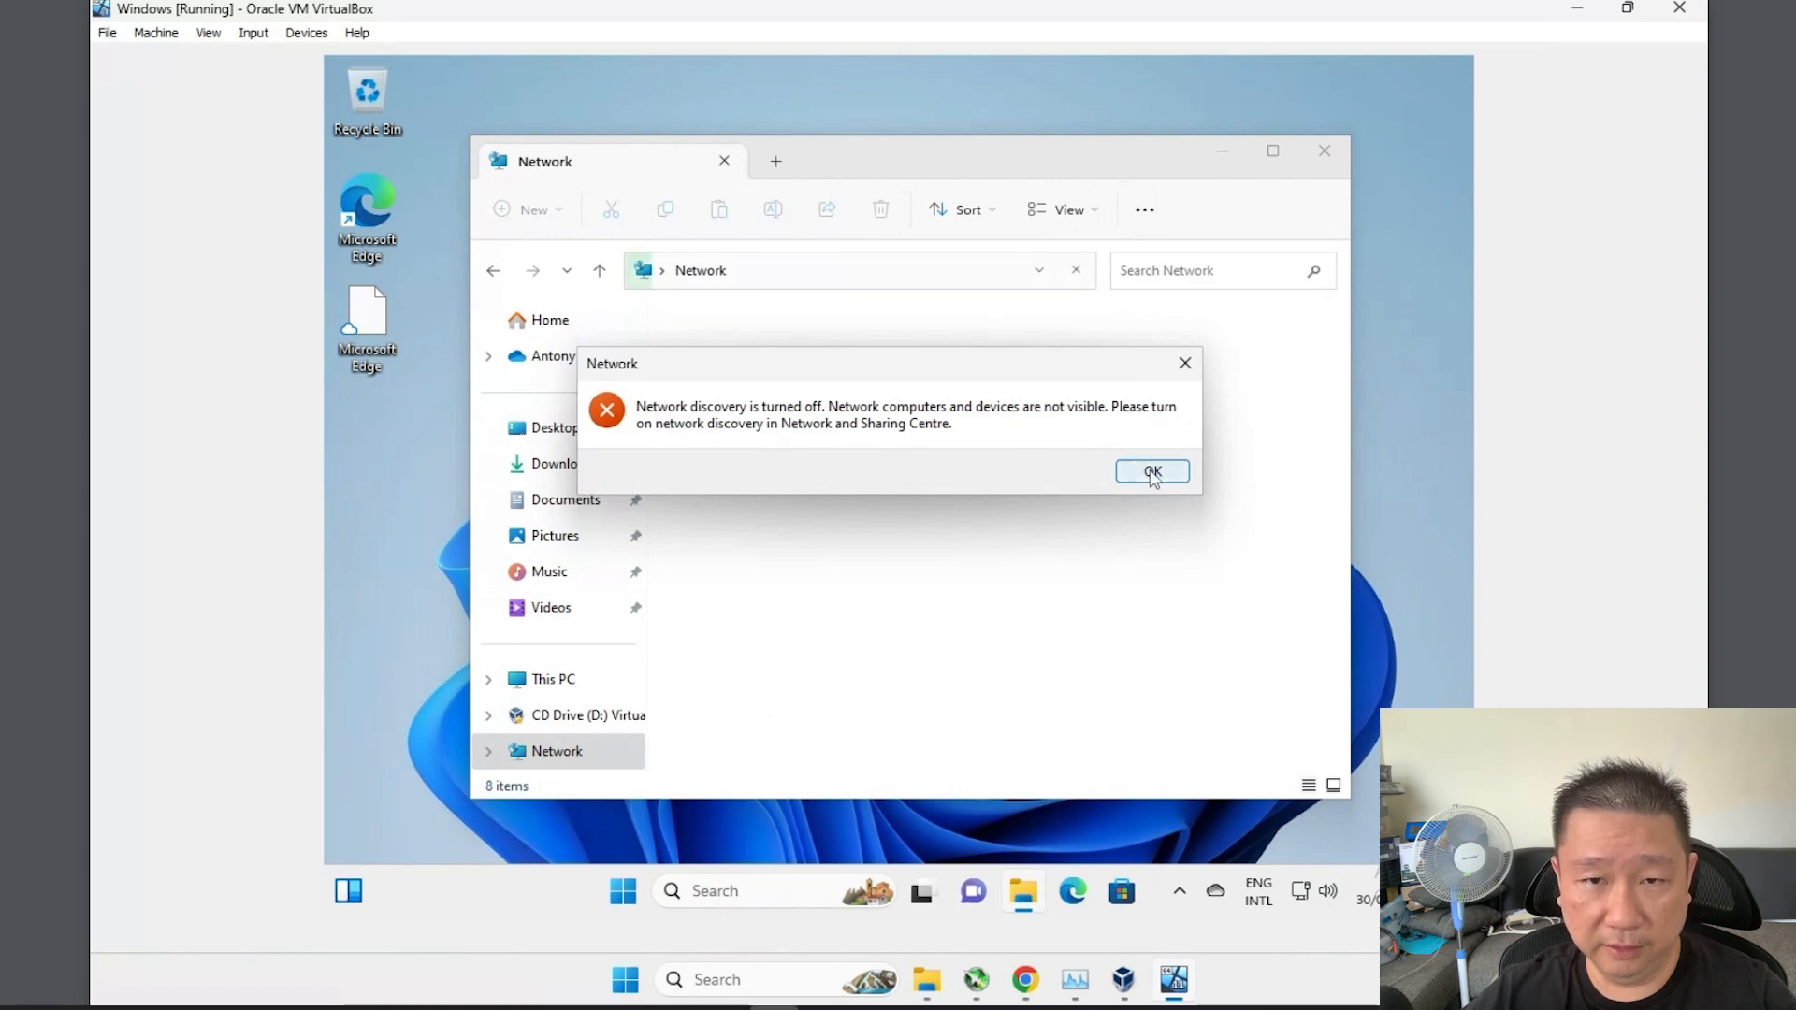
key(Return)
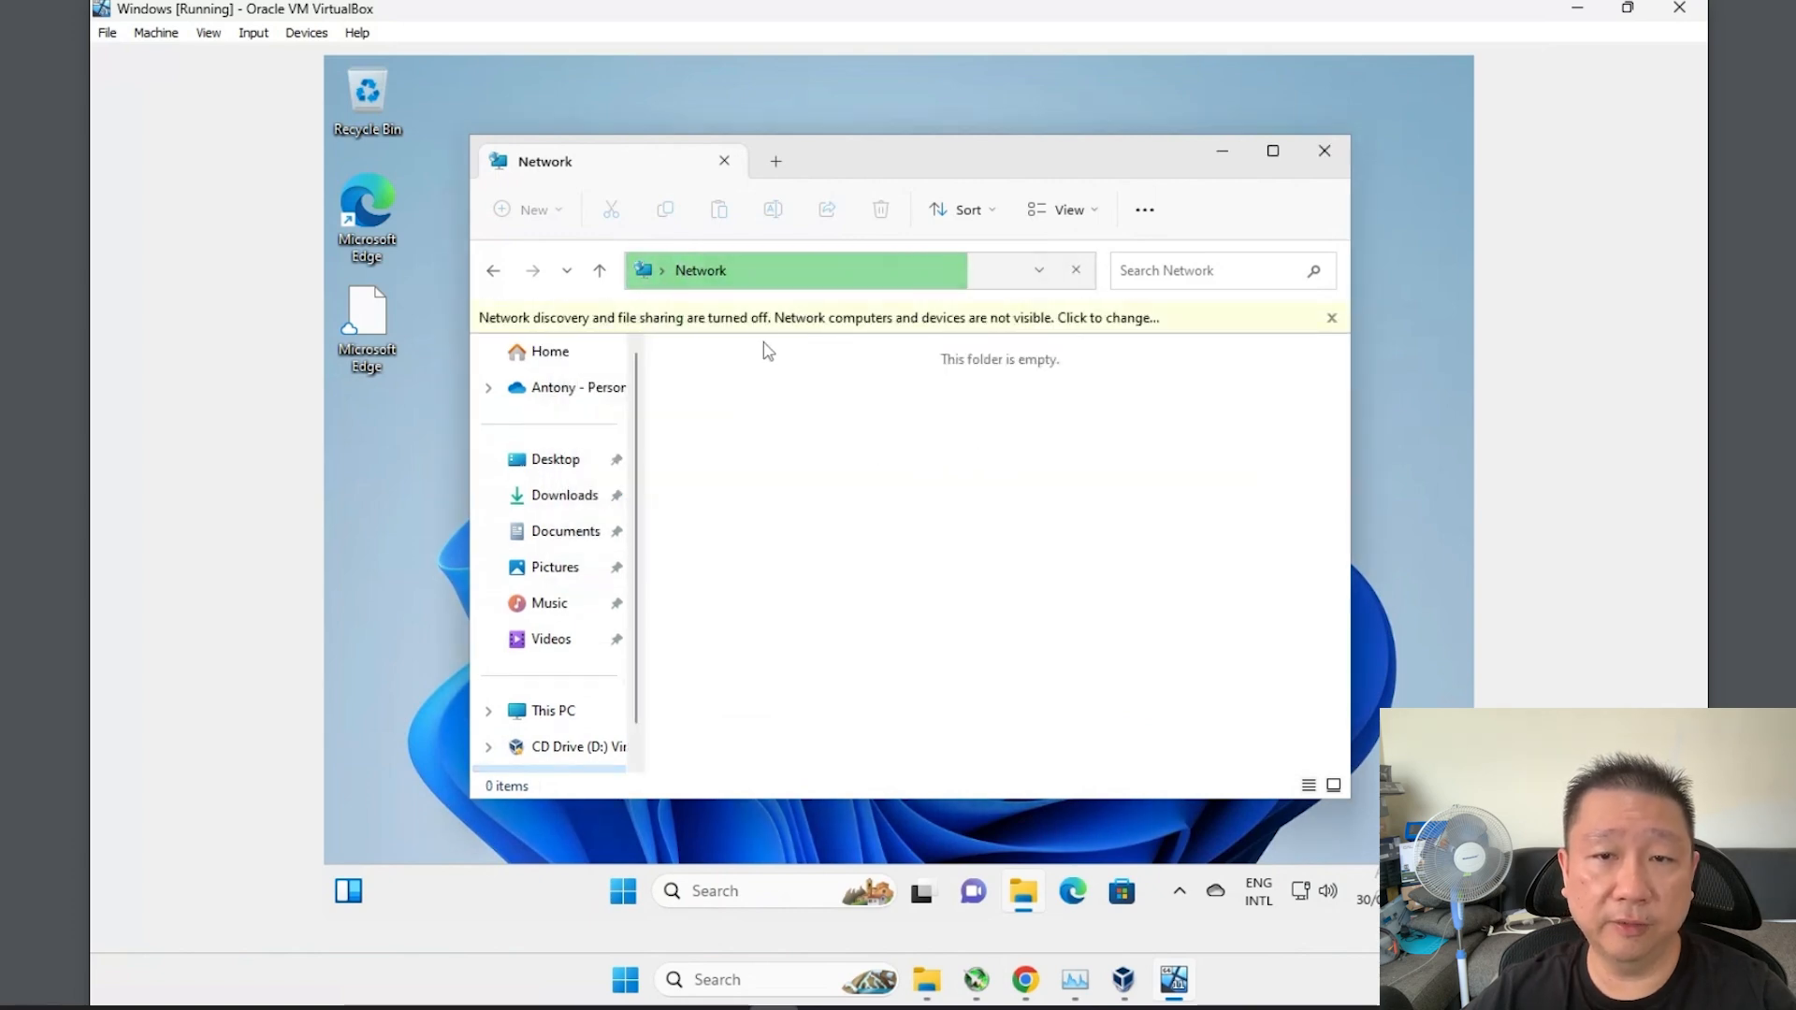
click(765, 323)
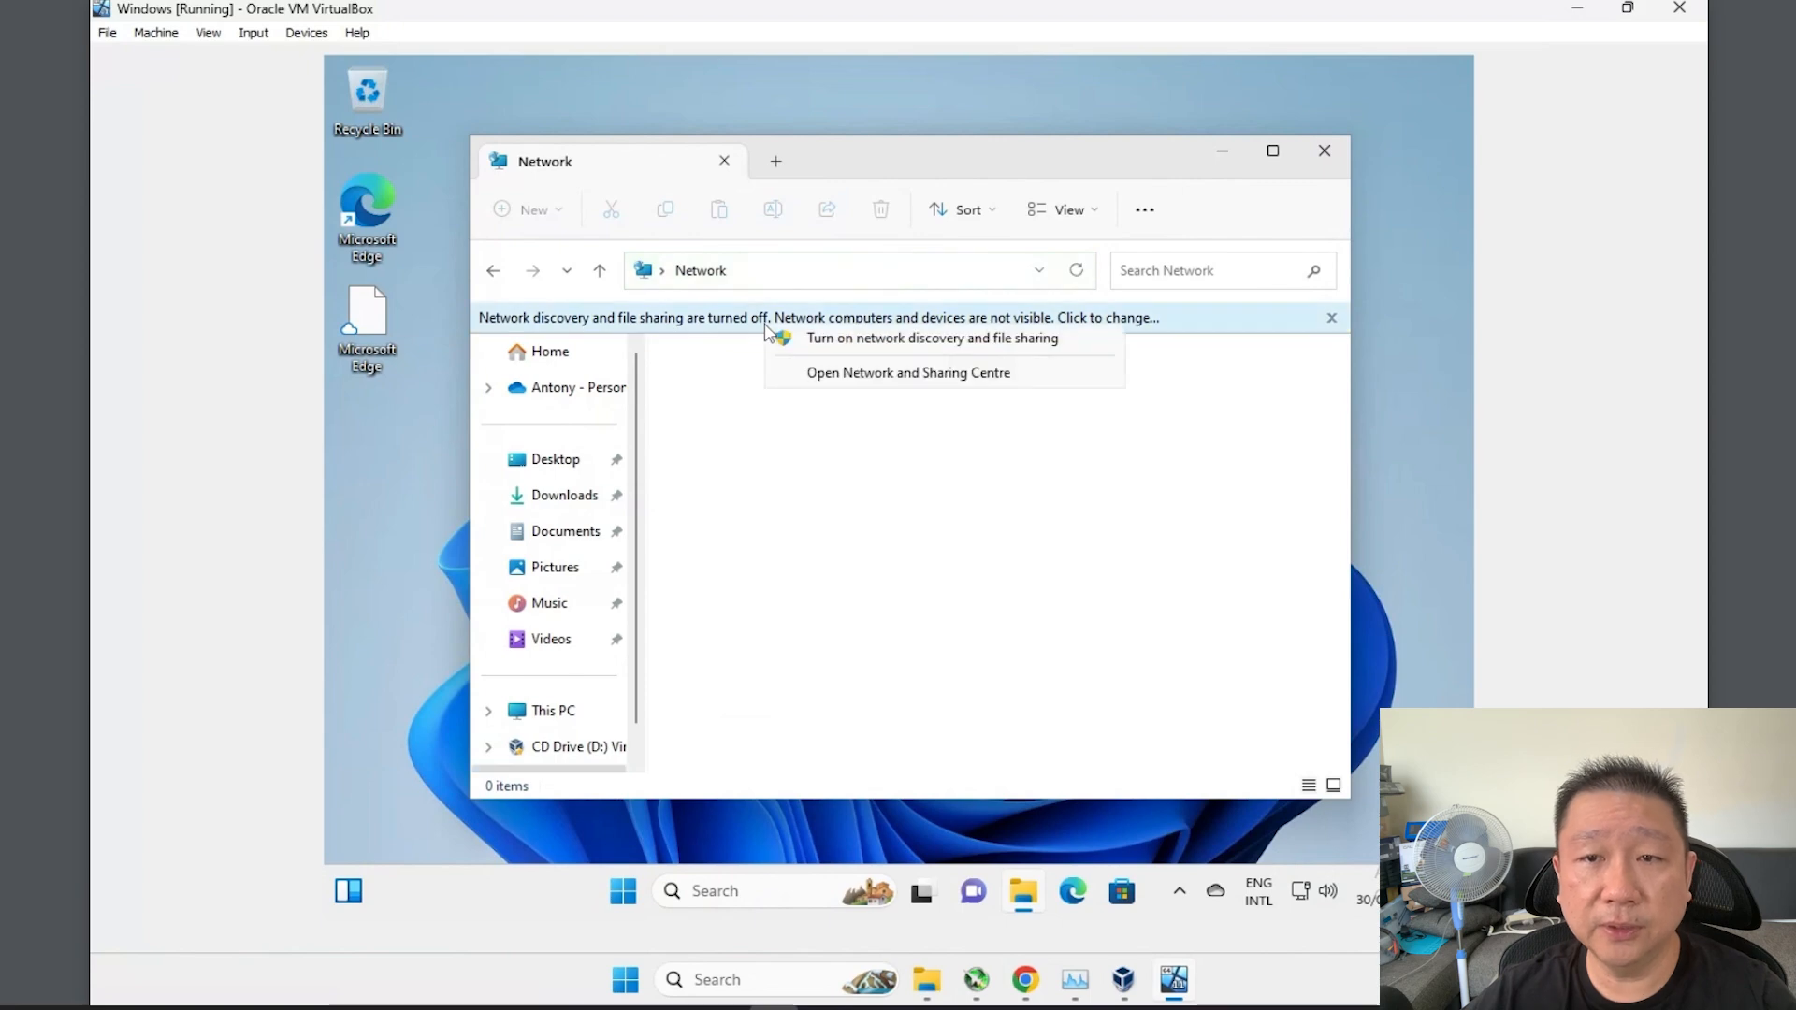
click(860, 344)
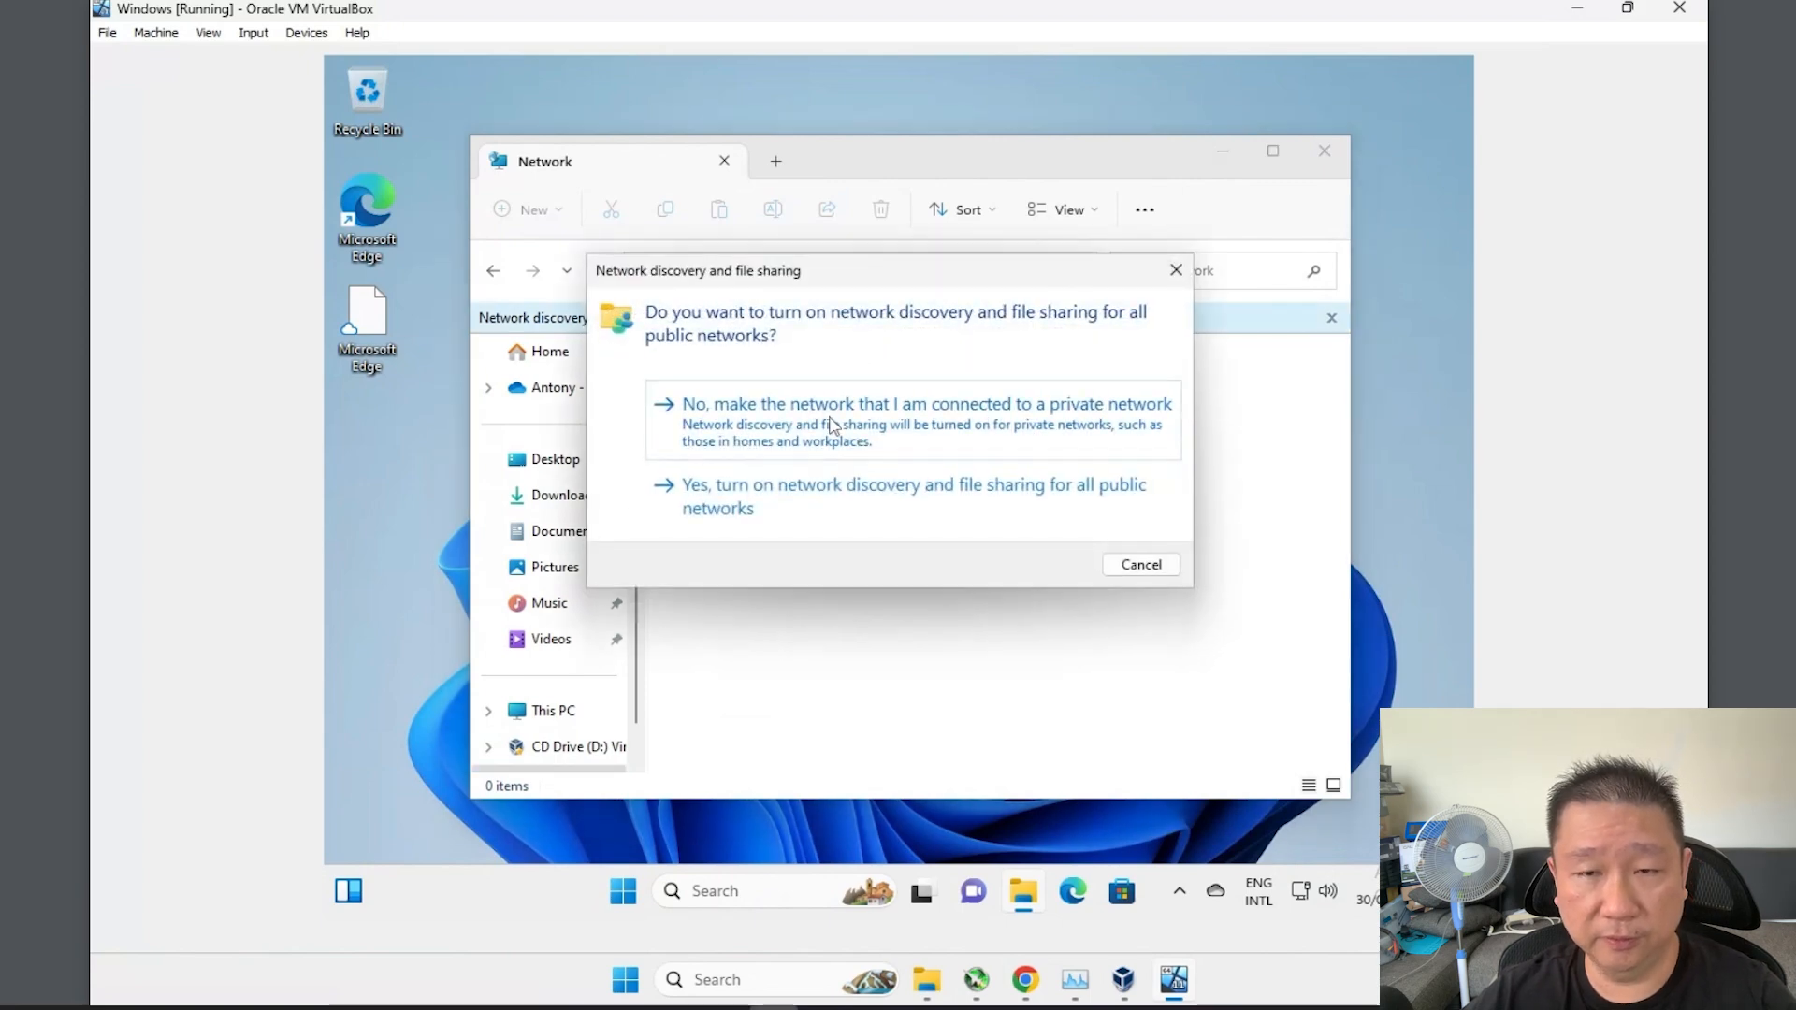
click(831, 426)
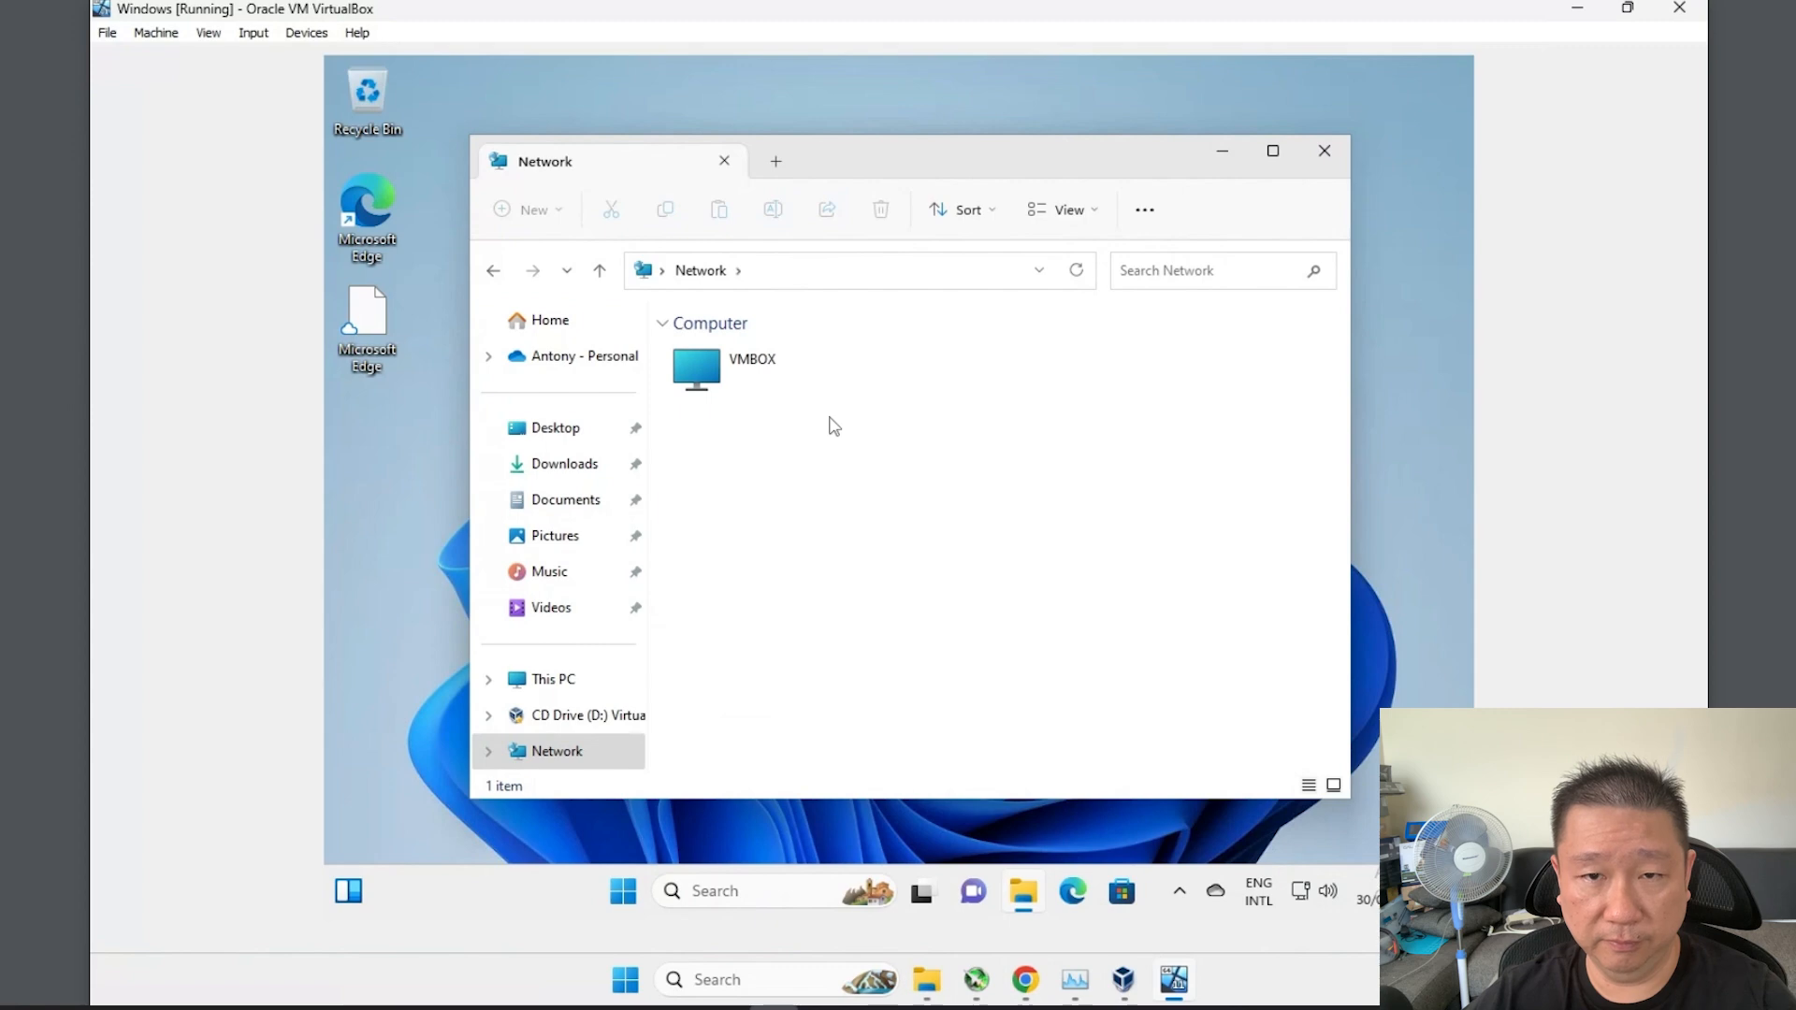
Browse the guest's network computers to VBOXSVR and pin its VMSharedFiles share to Quick access.
double_click(774, 374)
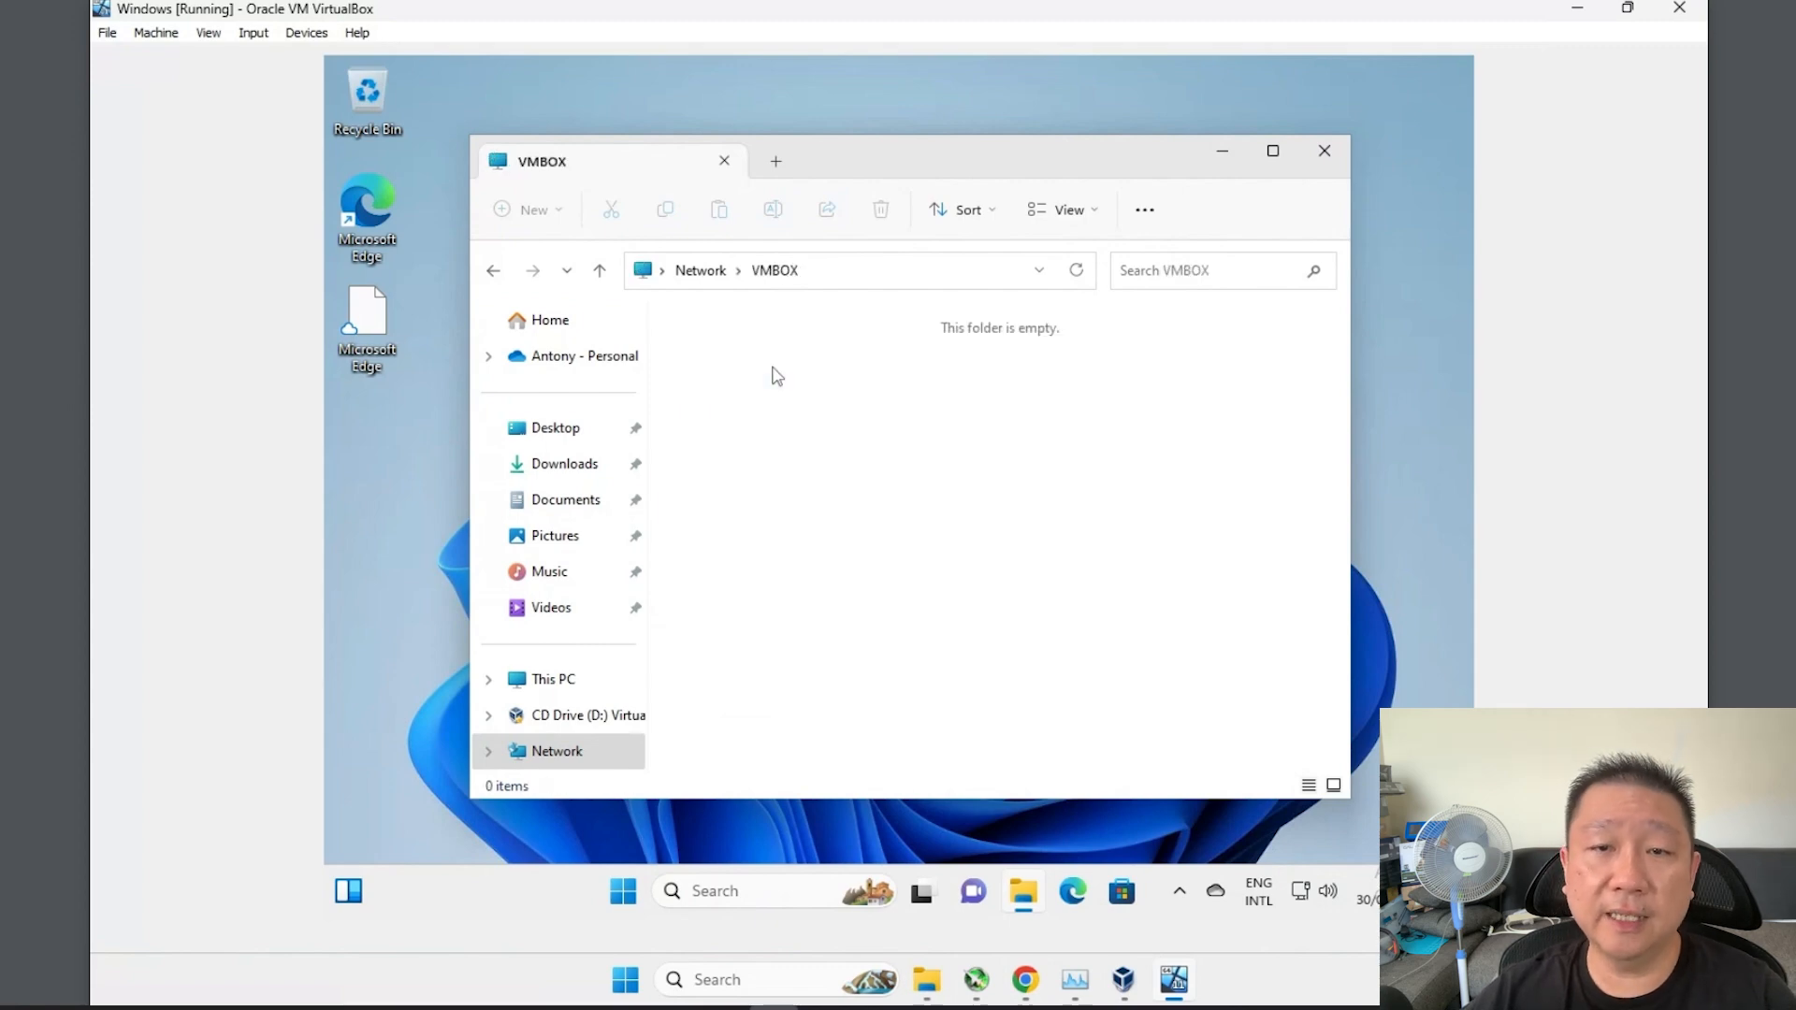
click(718, 279)
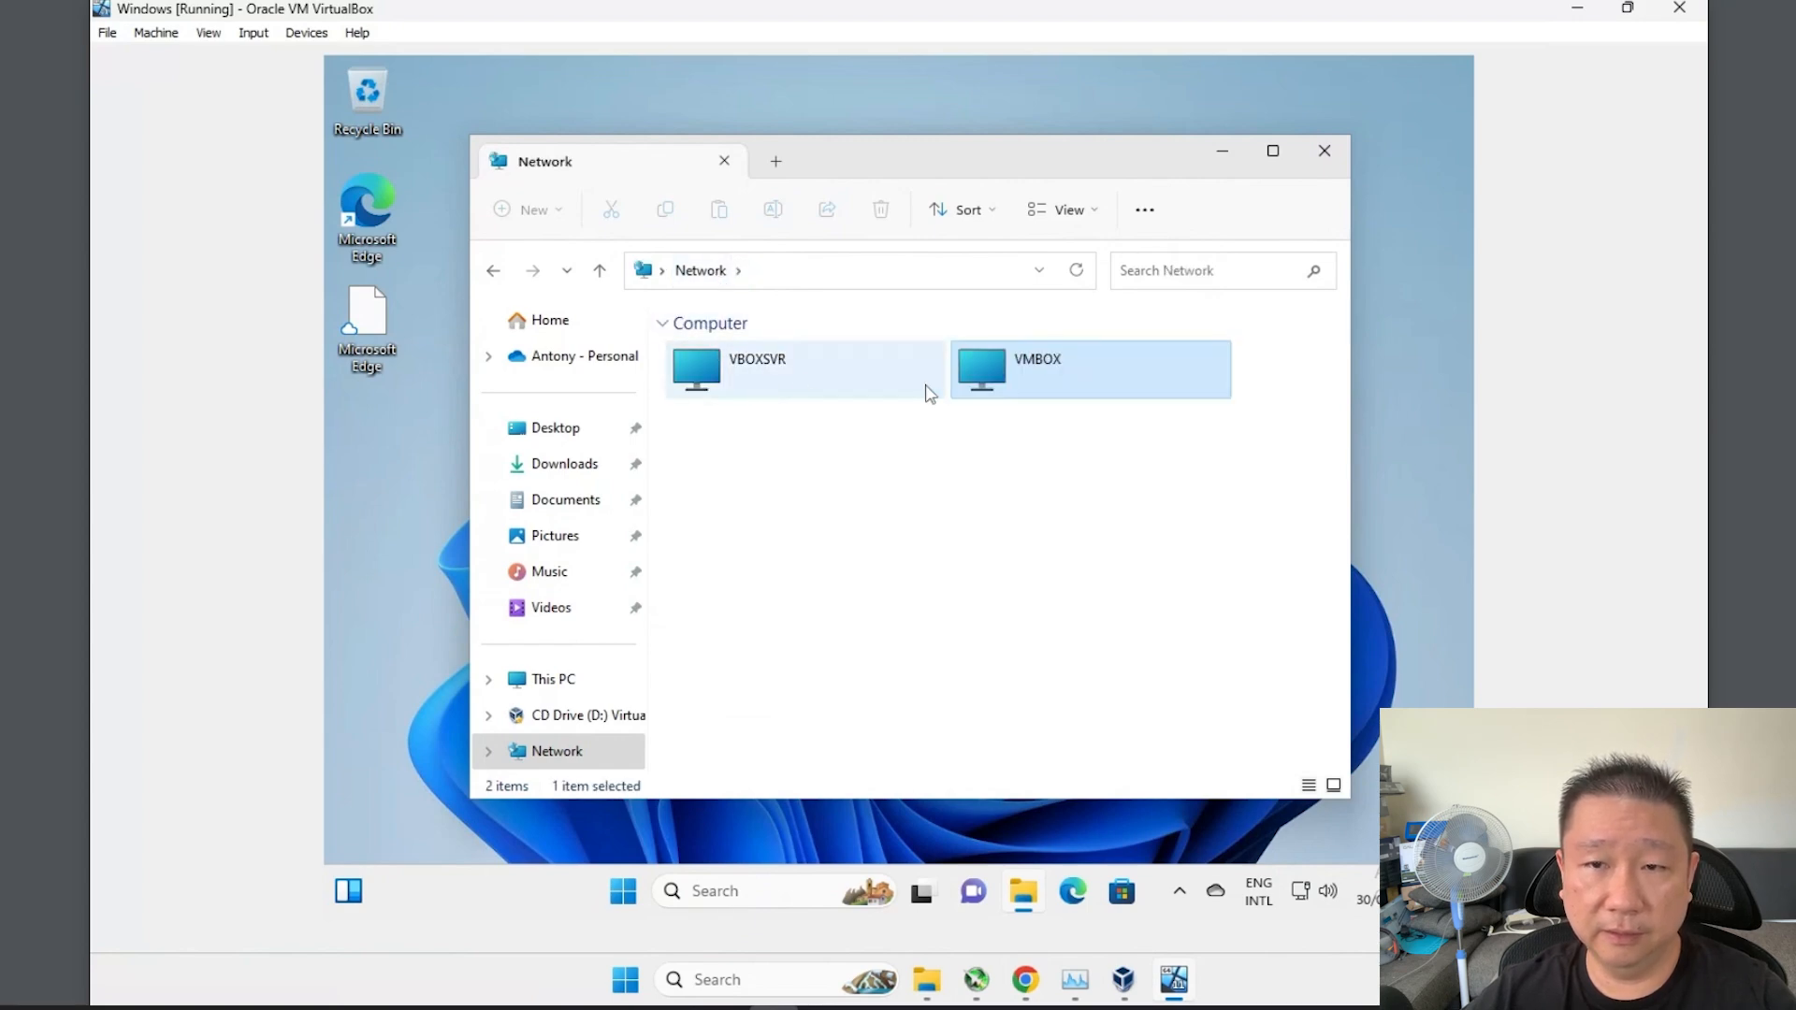
double_click(1002, 394)
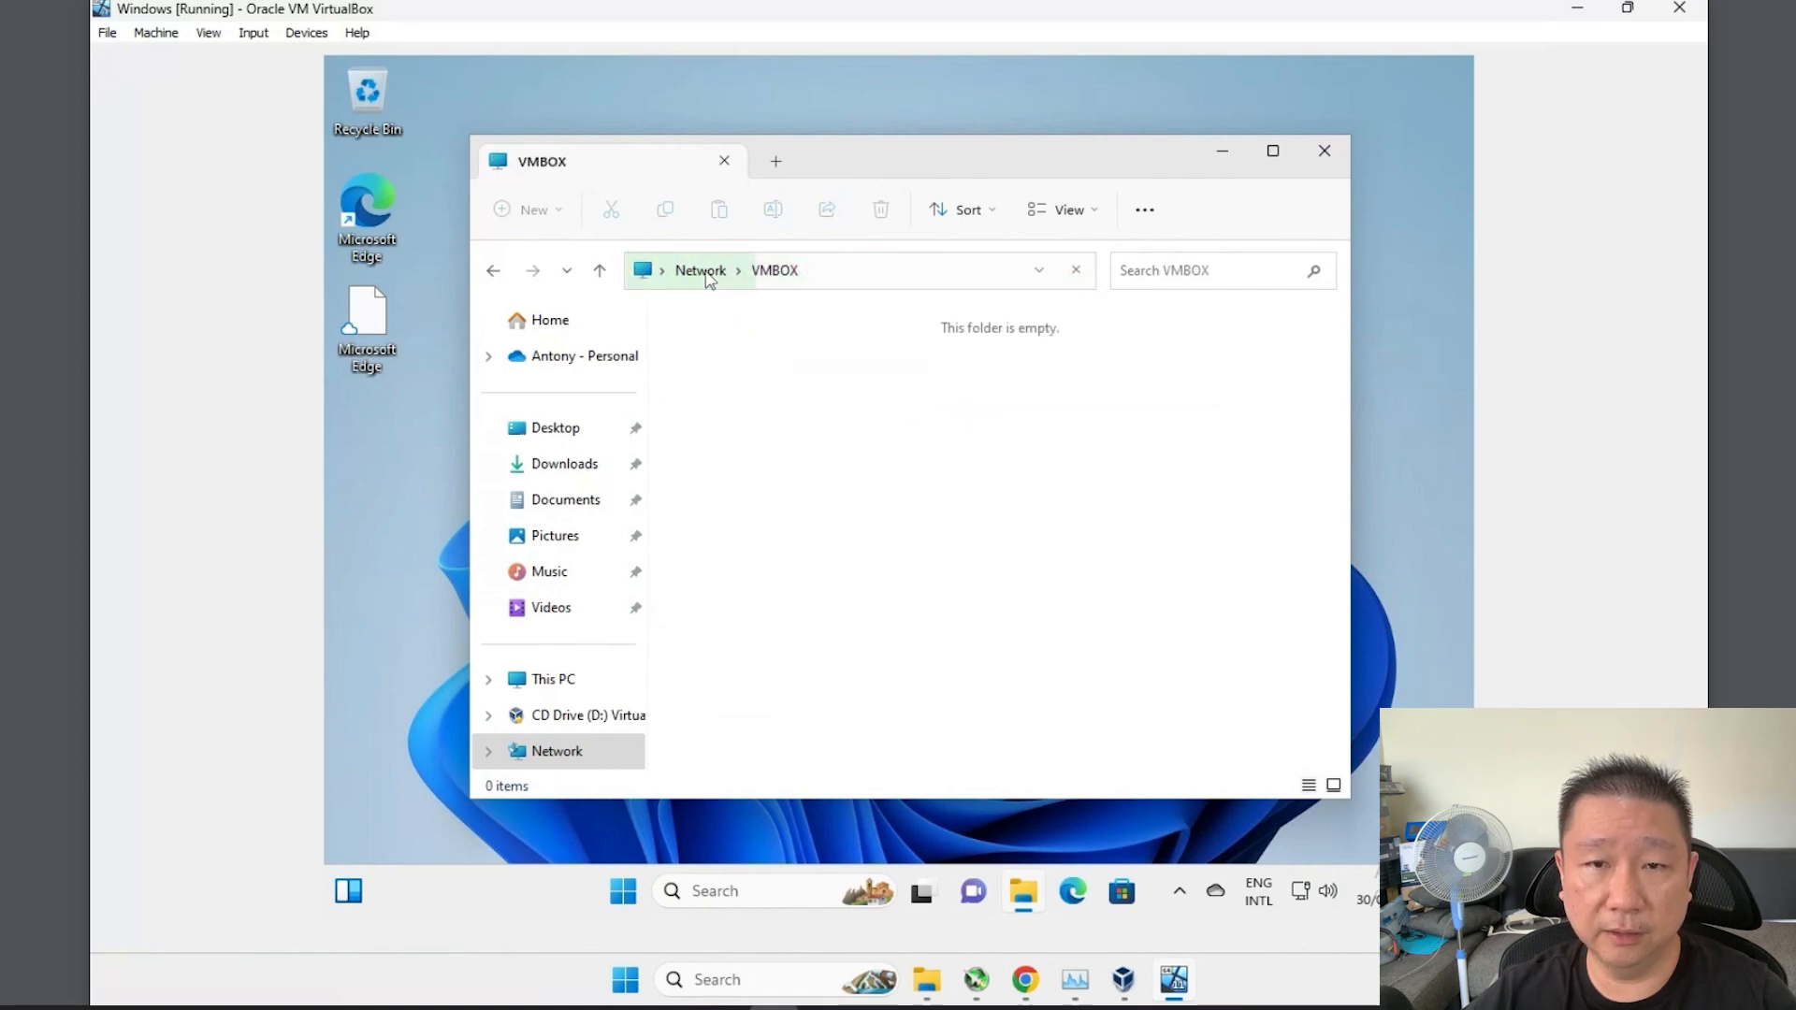
key(alt+Left)
double_click(727, 392)
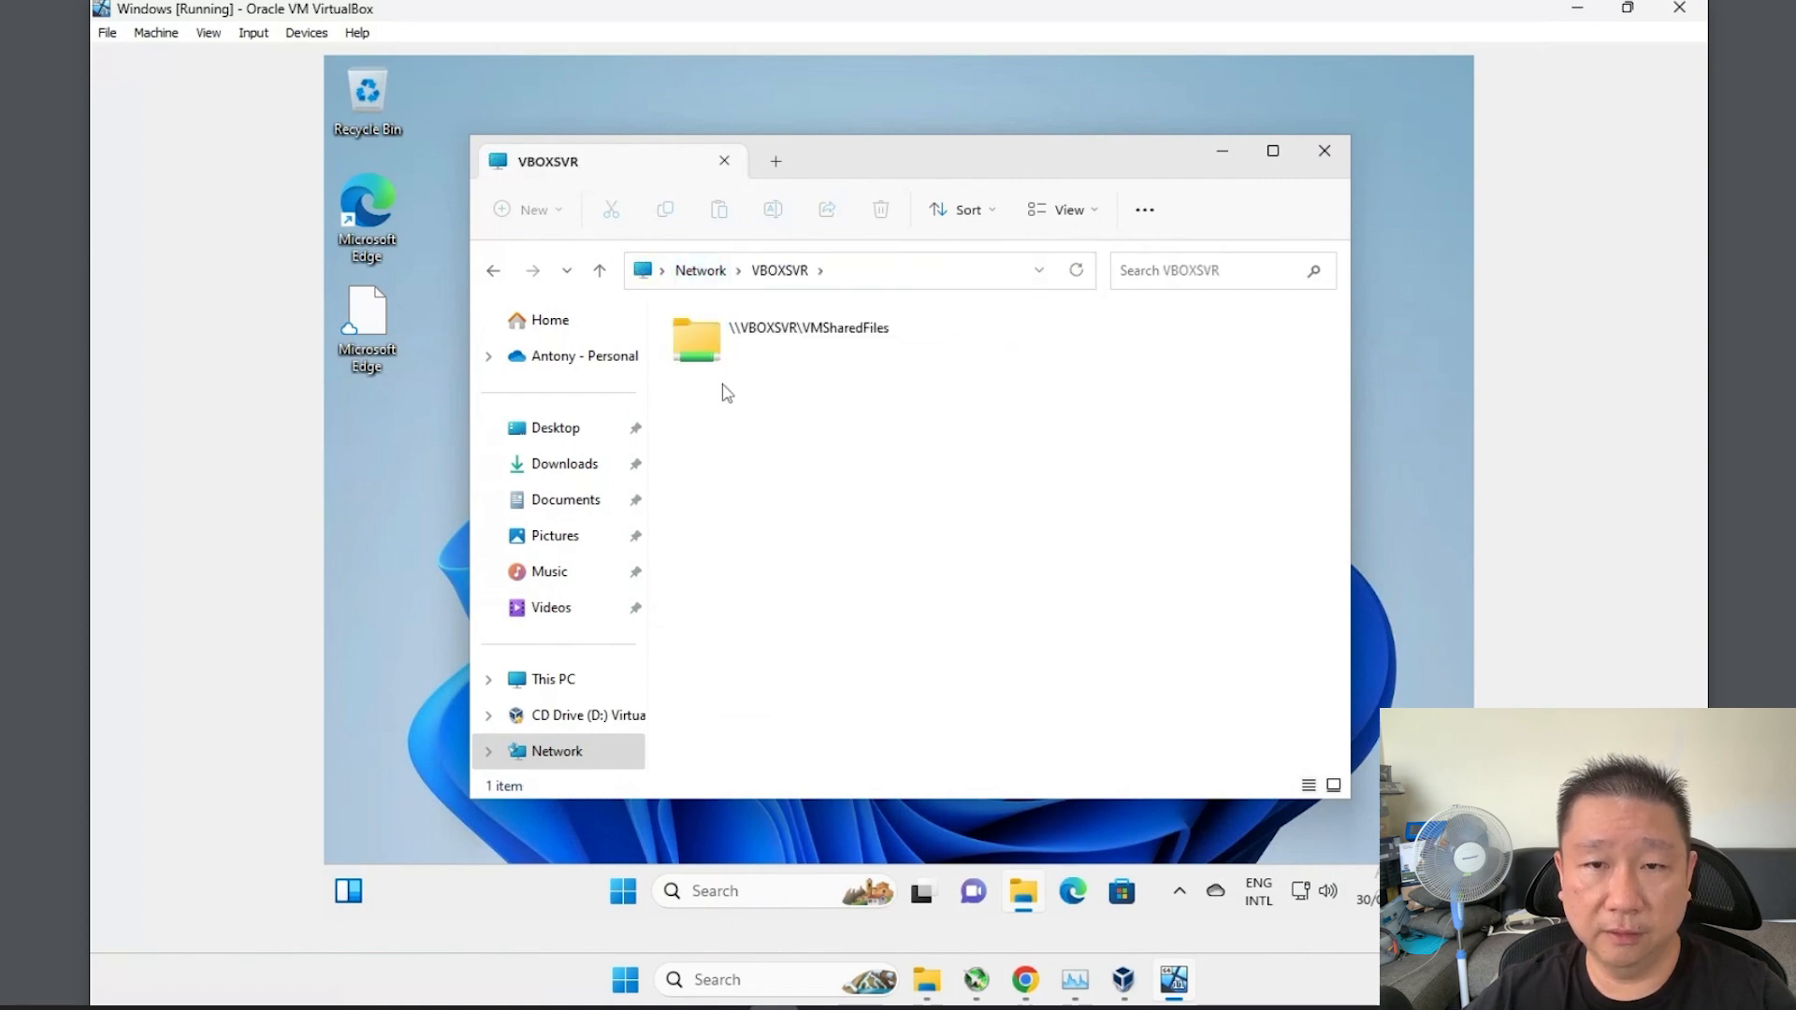
right_click(782, 361)
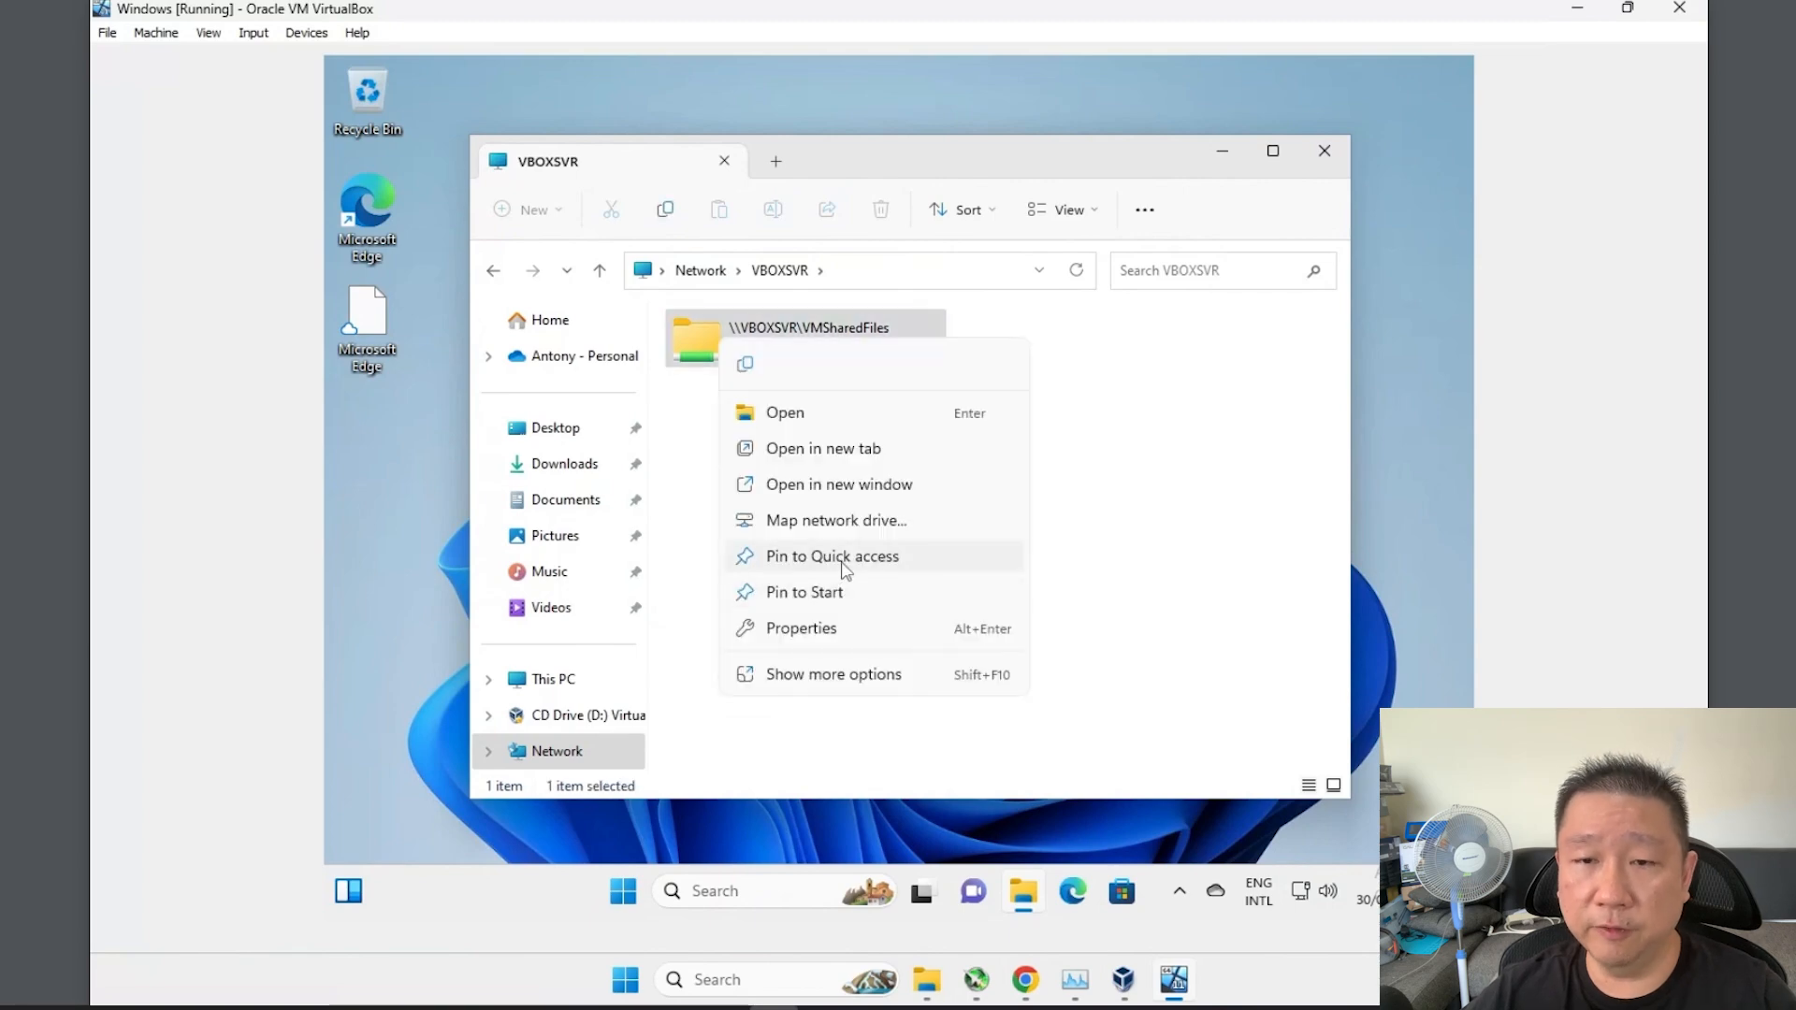
click(833, 557)
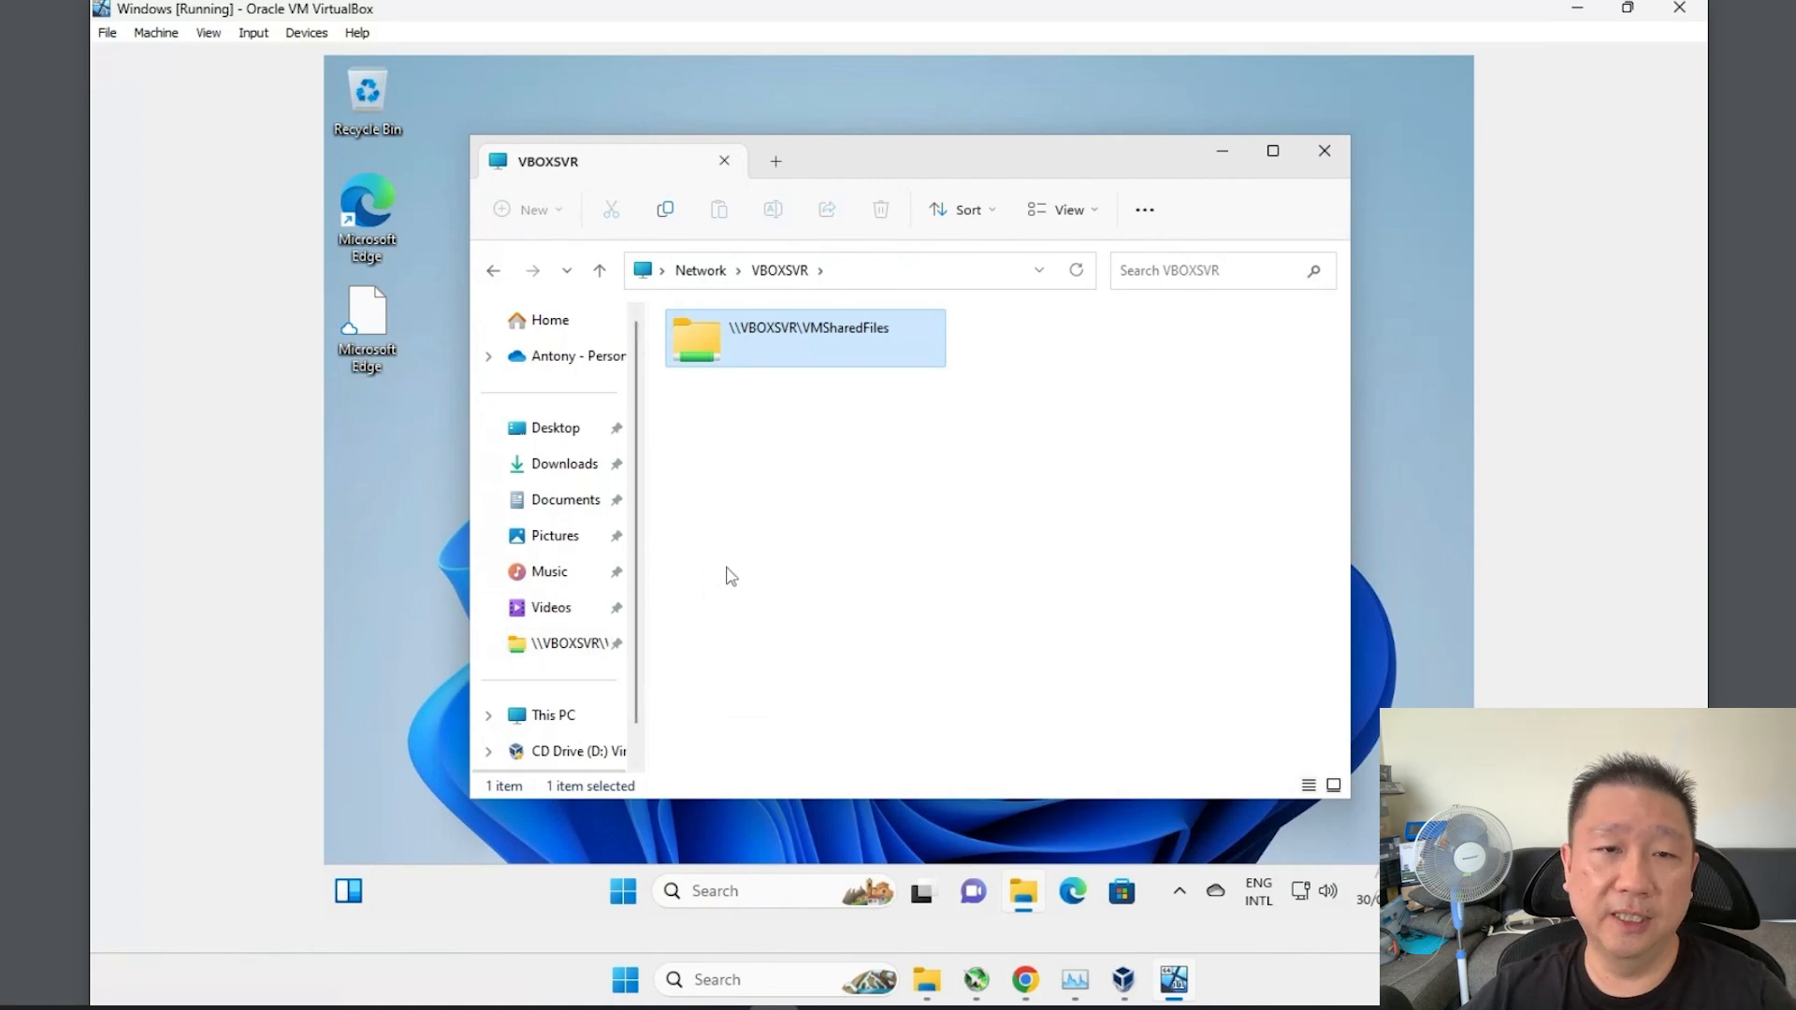
On the host, copy amd-ryzen-master from Downloads into the VMSharedFiles folder.
click(1576, 15)
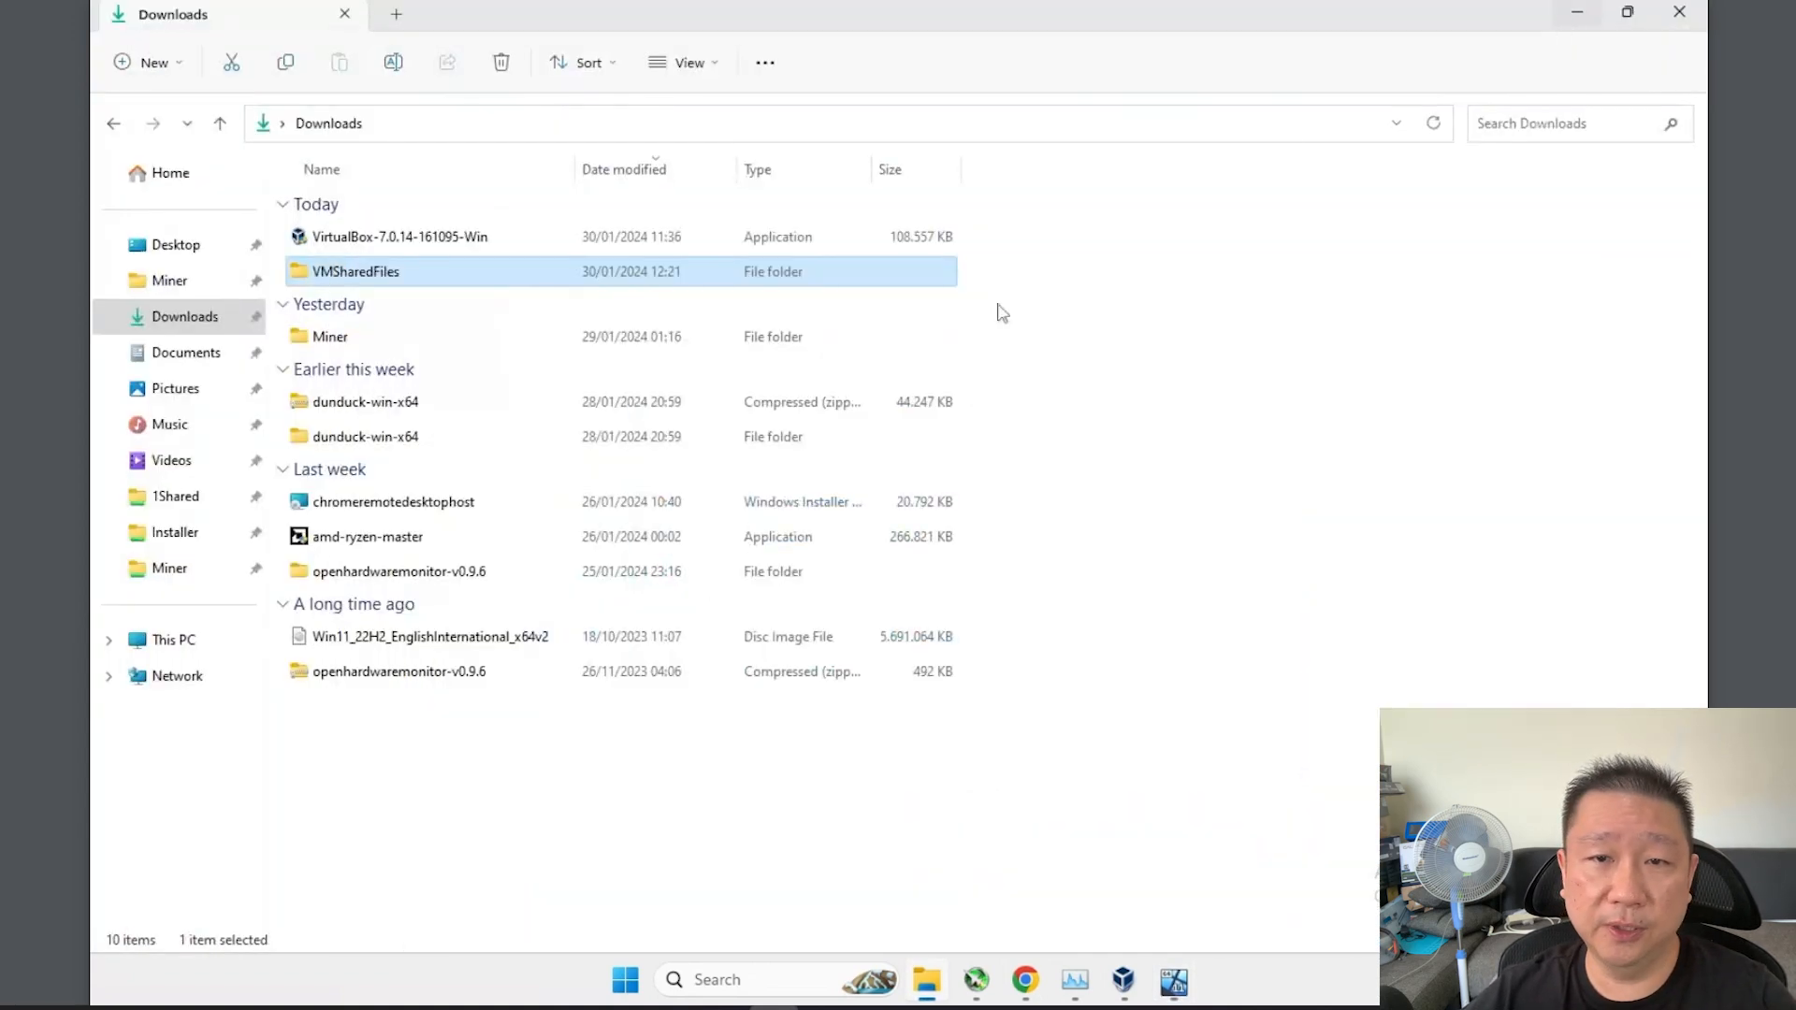
click(383, 538)
double_click(372, 271)
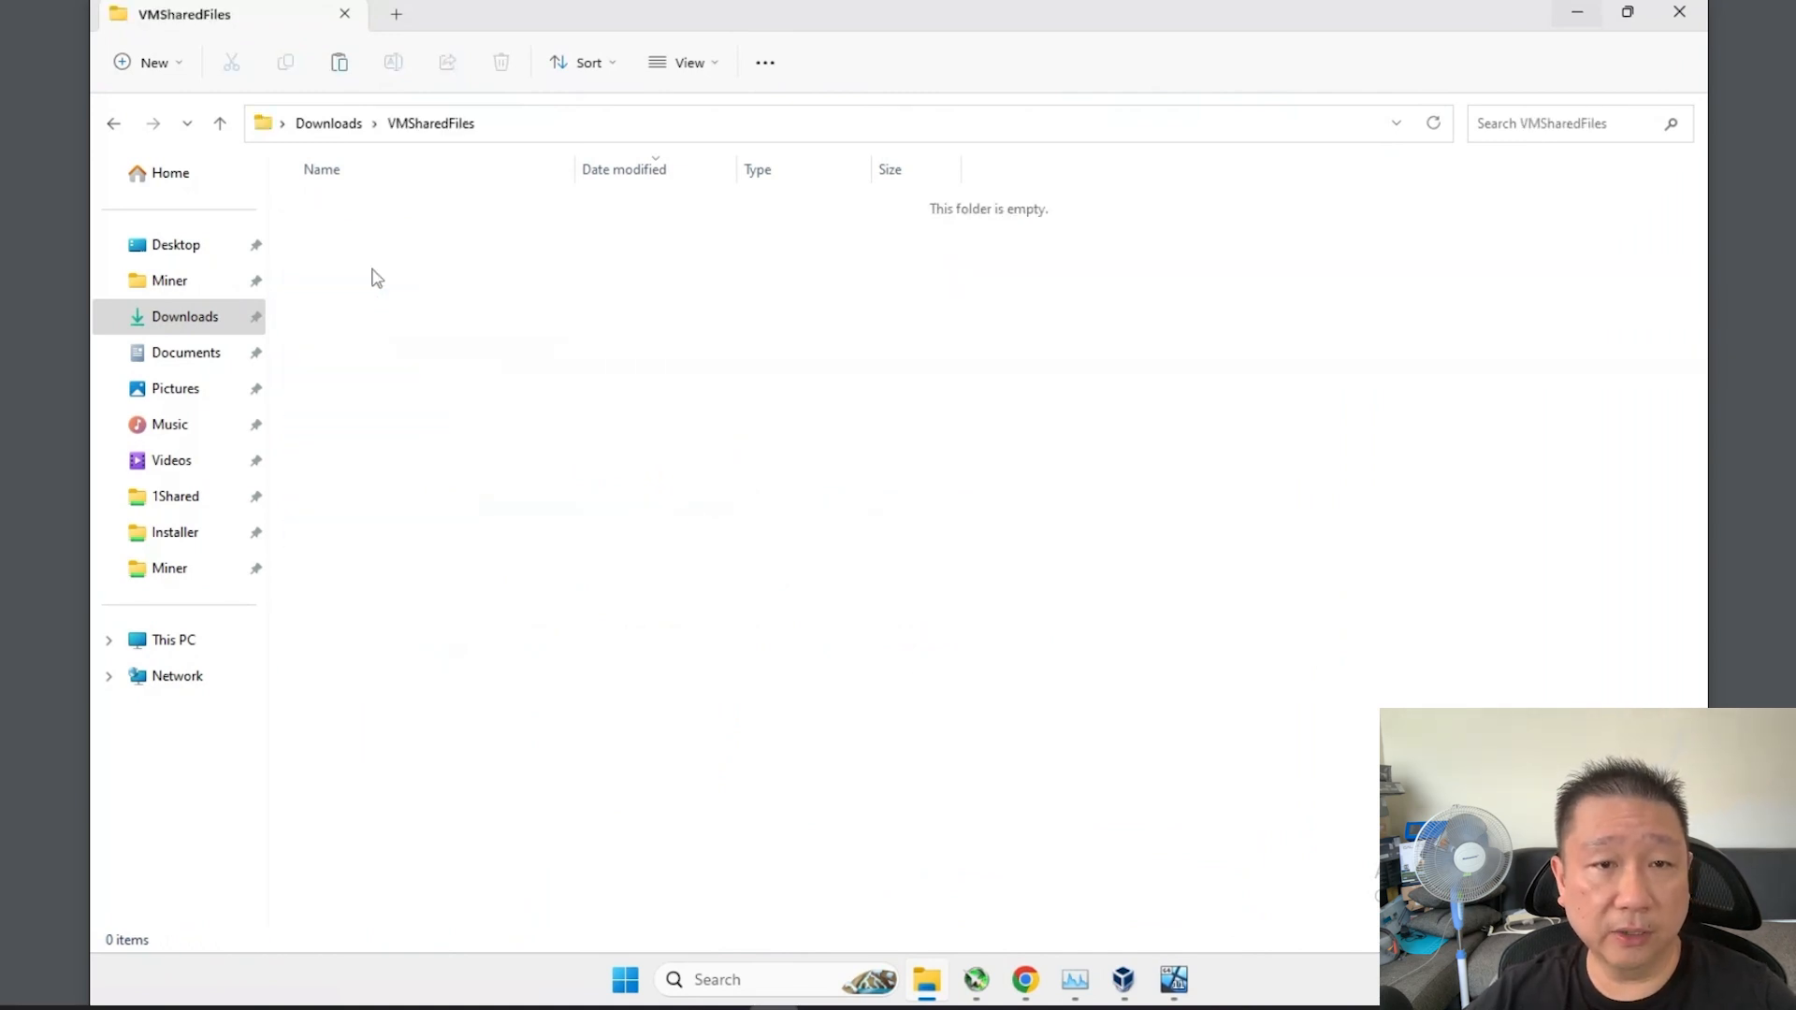
key(ctrl+v)
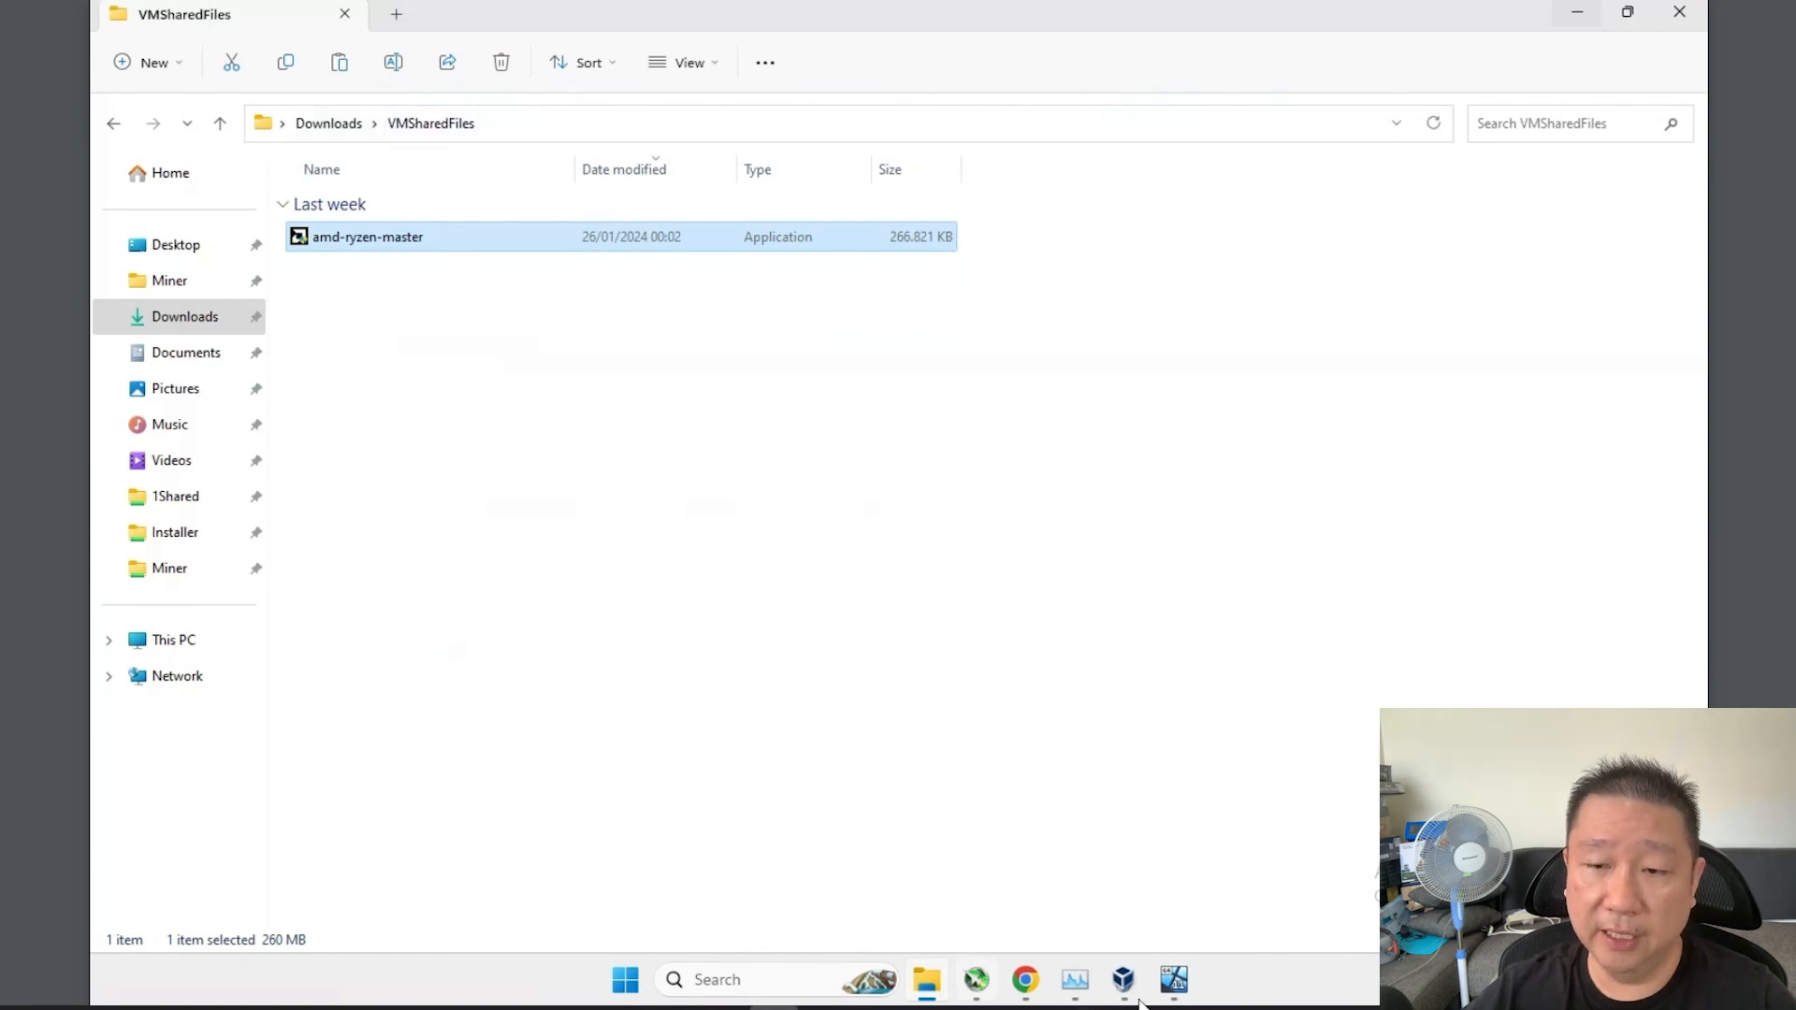
Return to the virtual machine, check the pinned VMSharedFiles share for the copied file, and close File Explorer.
click(1176, 982)
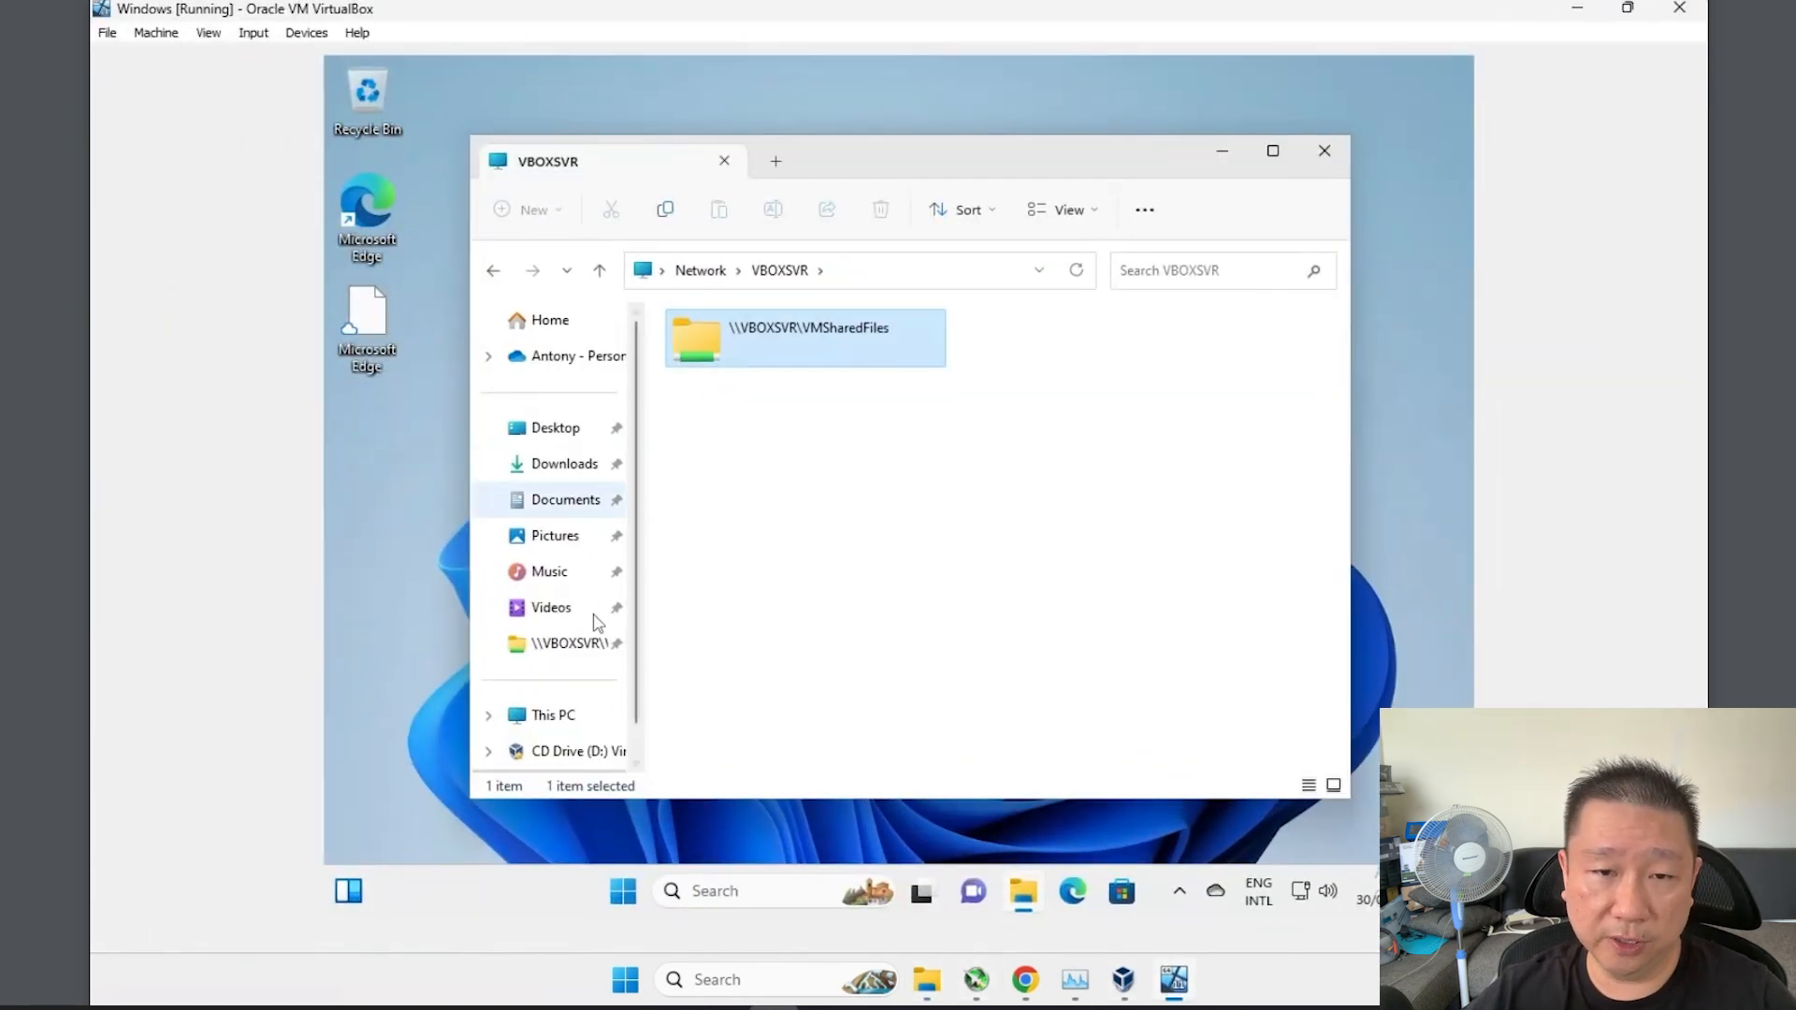
click(572, 646)
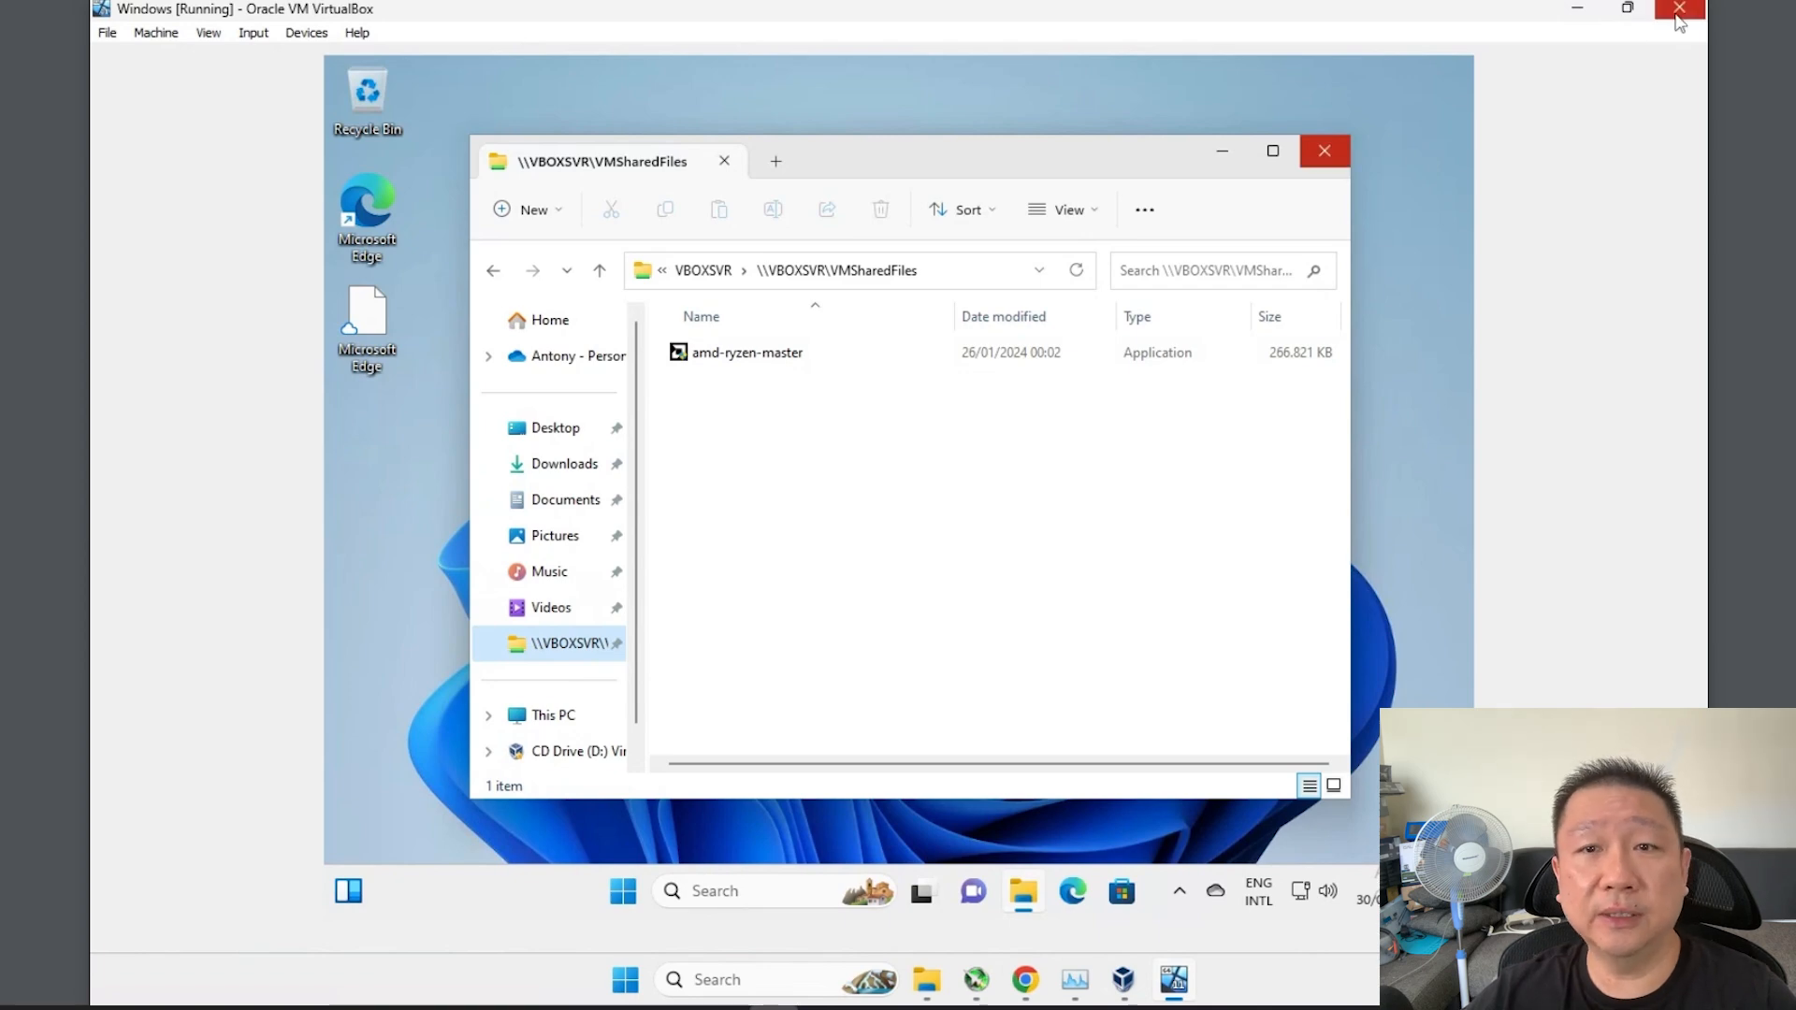
click(1325, 151)
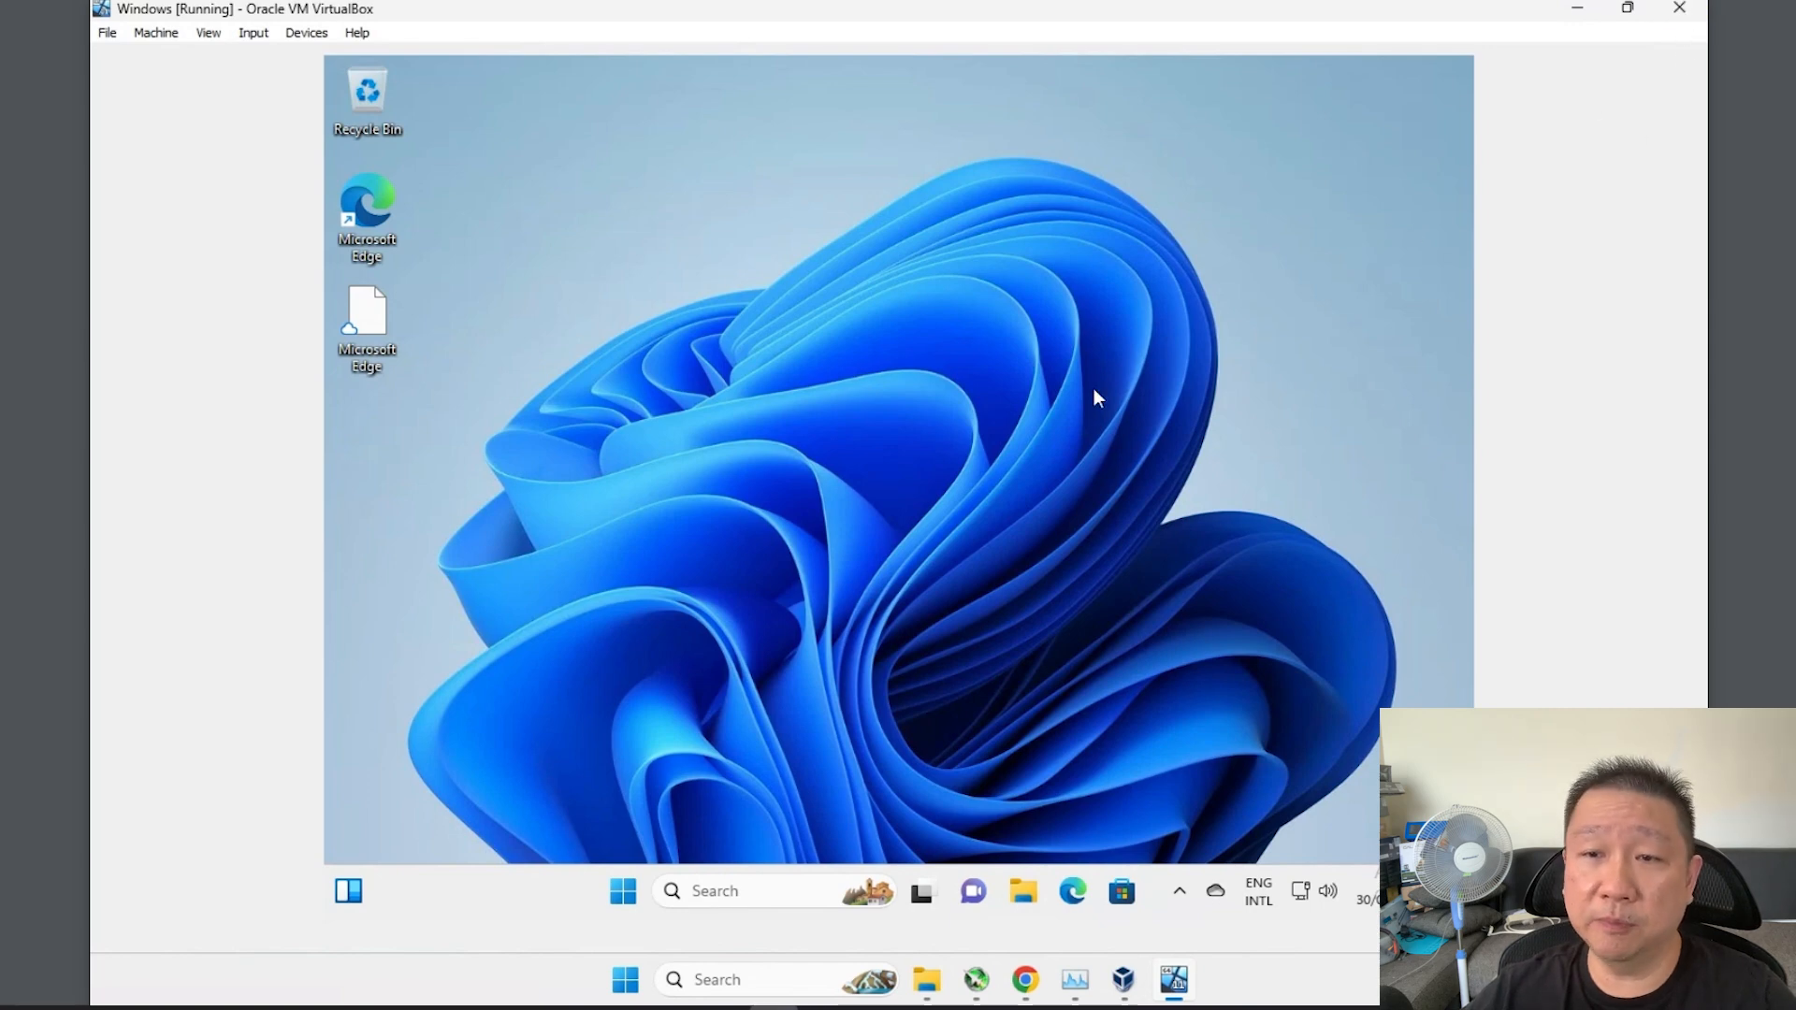
Close the virtual machine with the Power off the machine option.
key(ctrl+q)
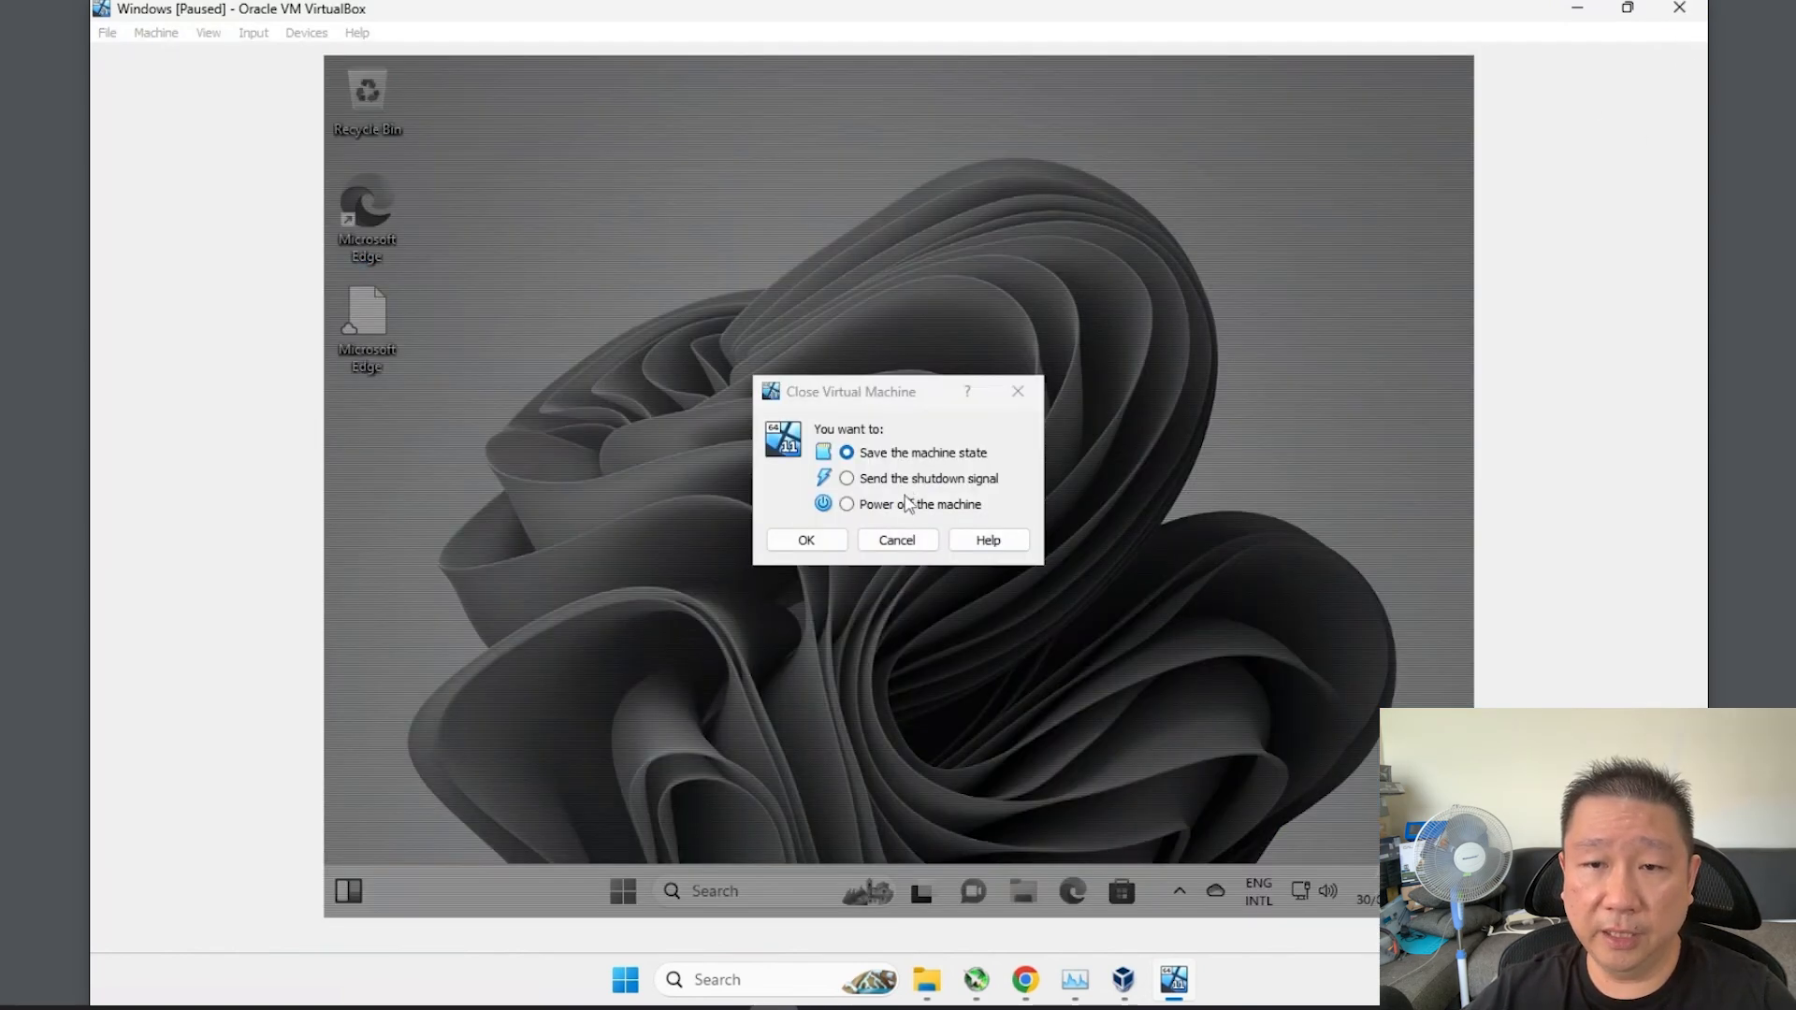
click(911, 502)
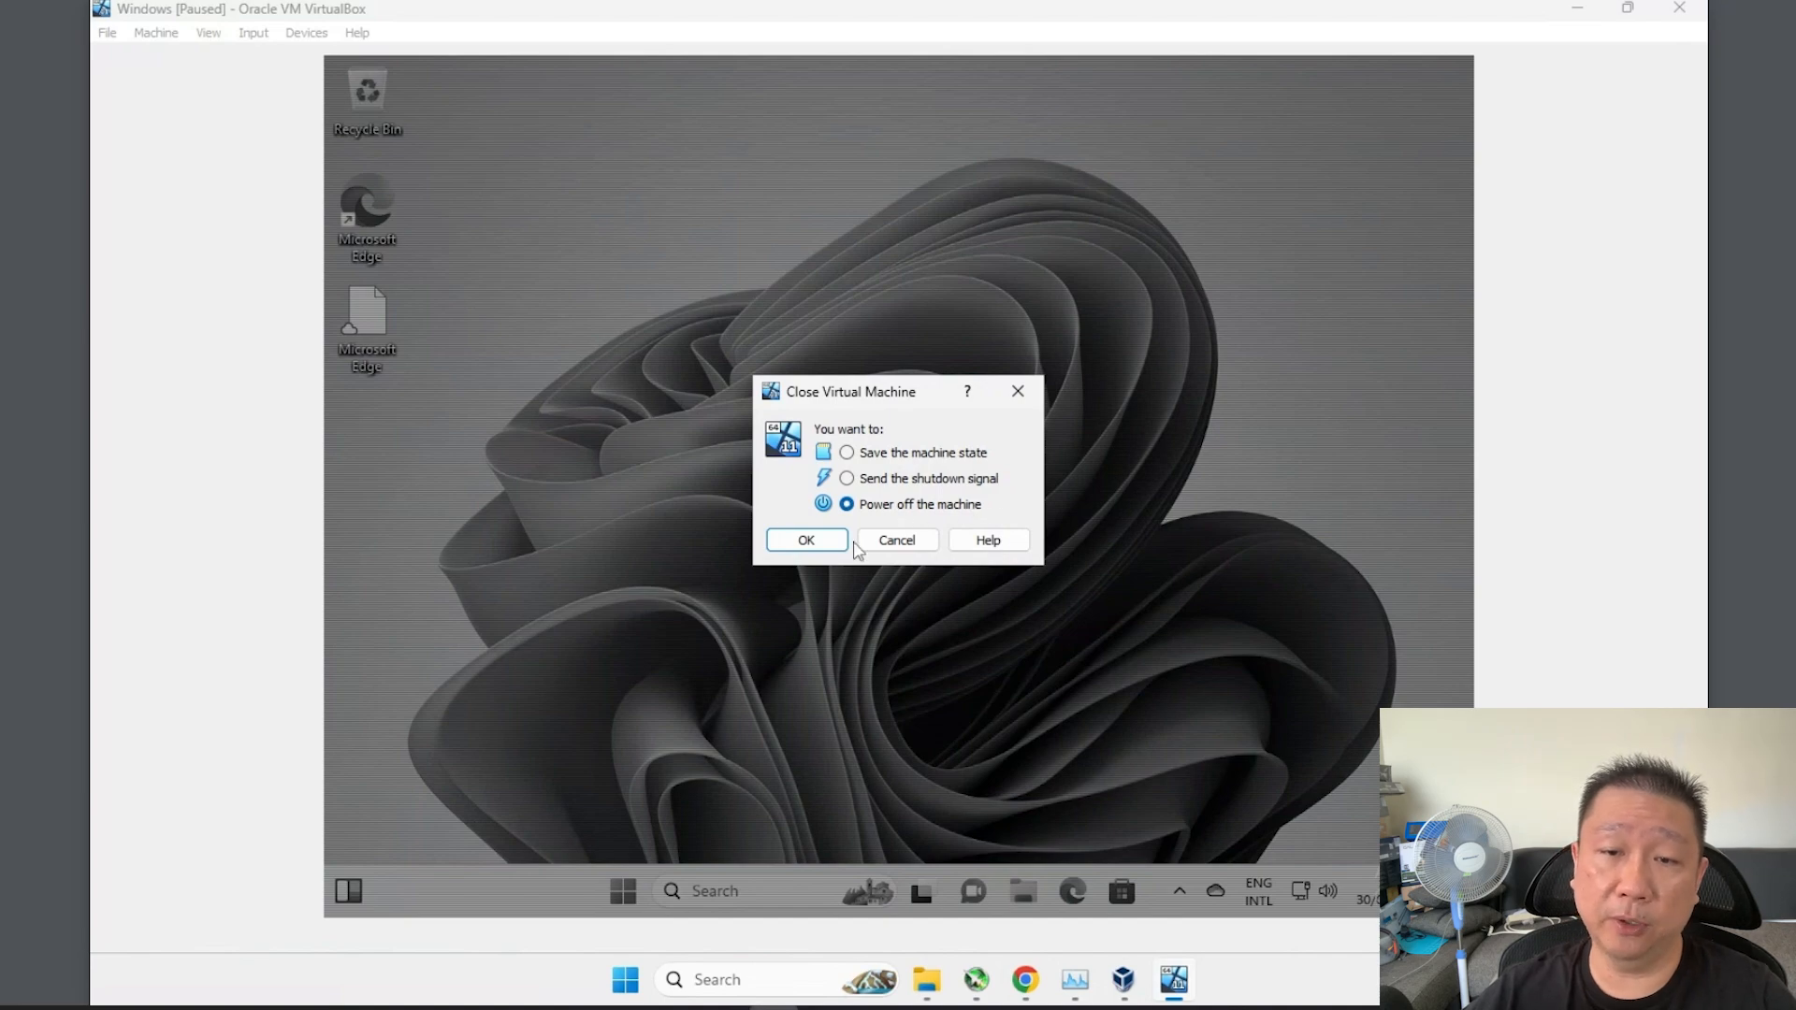
click(807, 541)
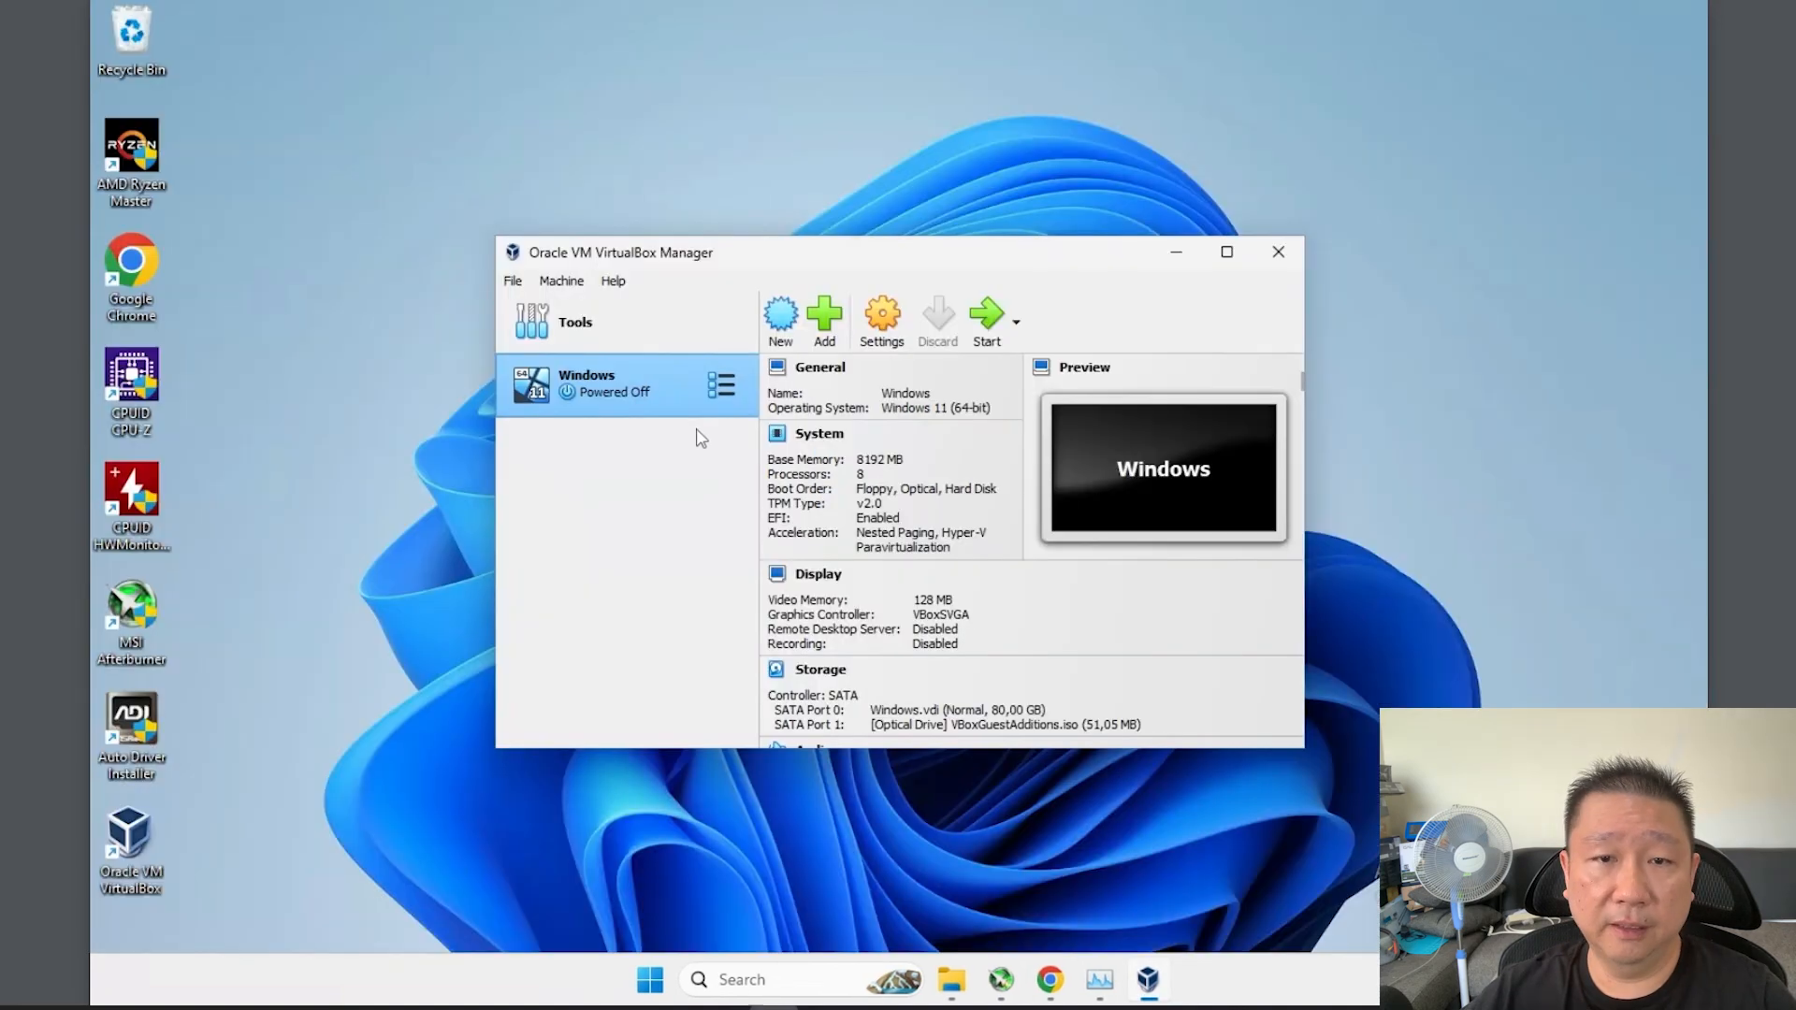
Create a full clone of the Windows virtual machine named Windows Clone1, generating new MAC addresses for all network adapters, and check the cloning progress.
right_click(610, 391)
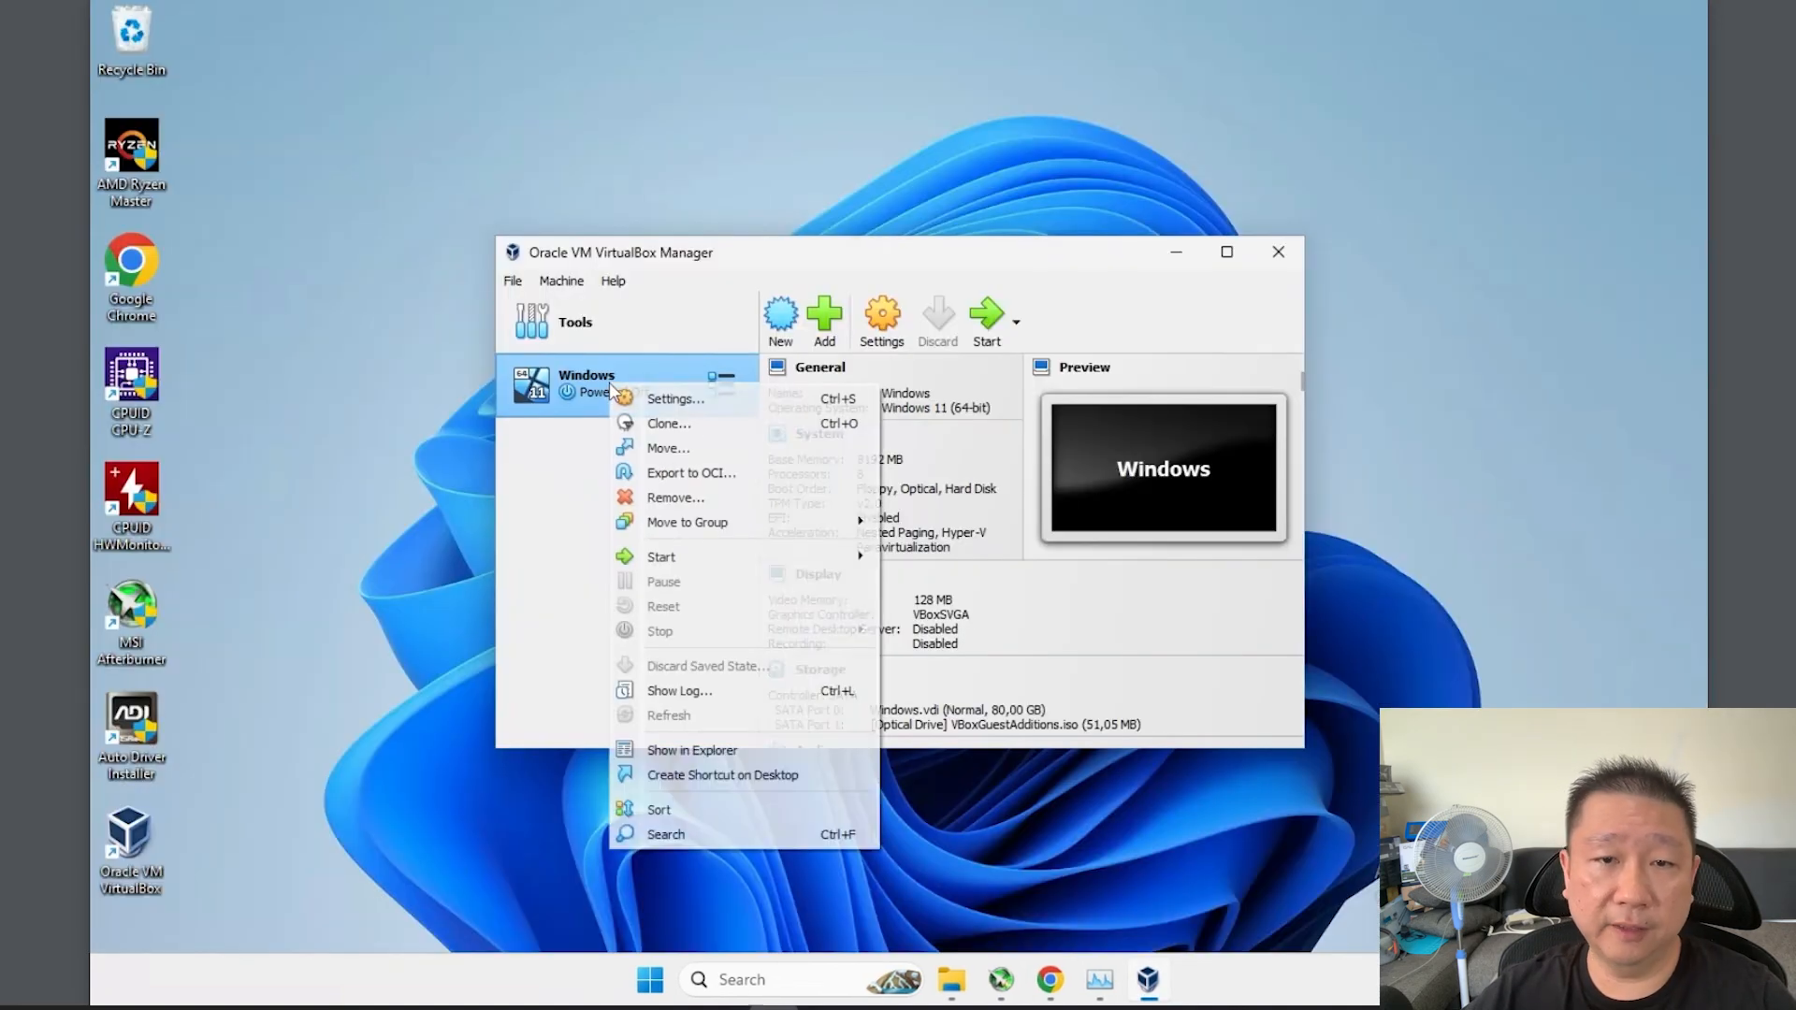
click(688, 426)
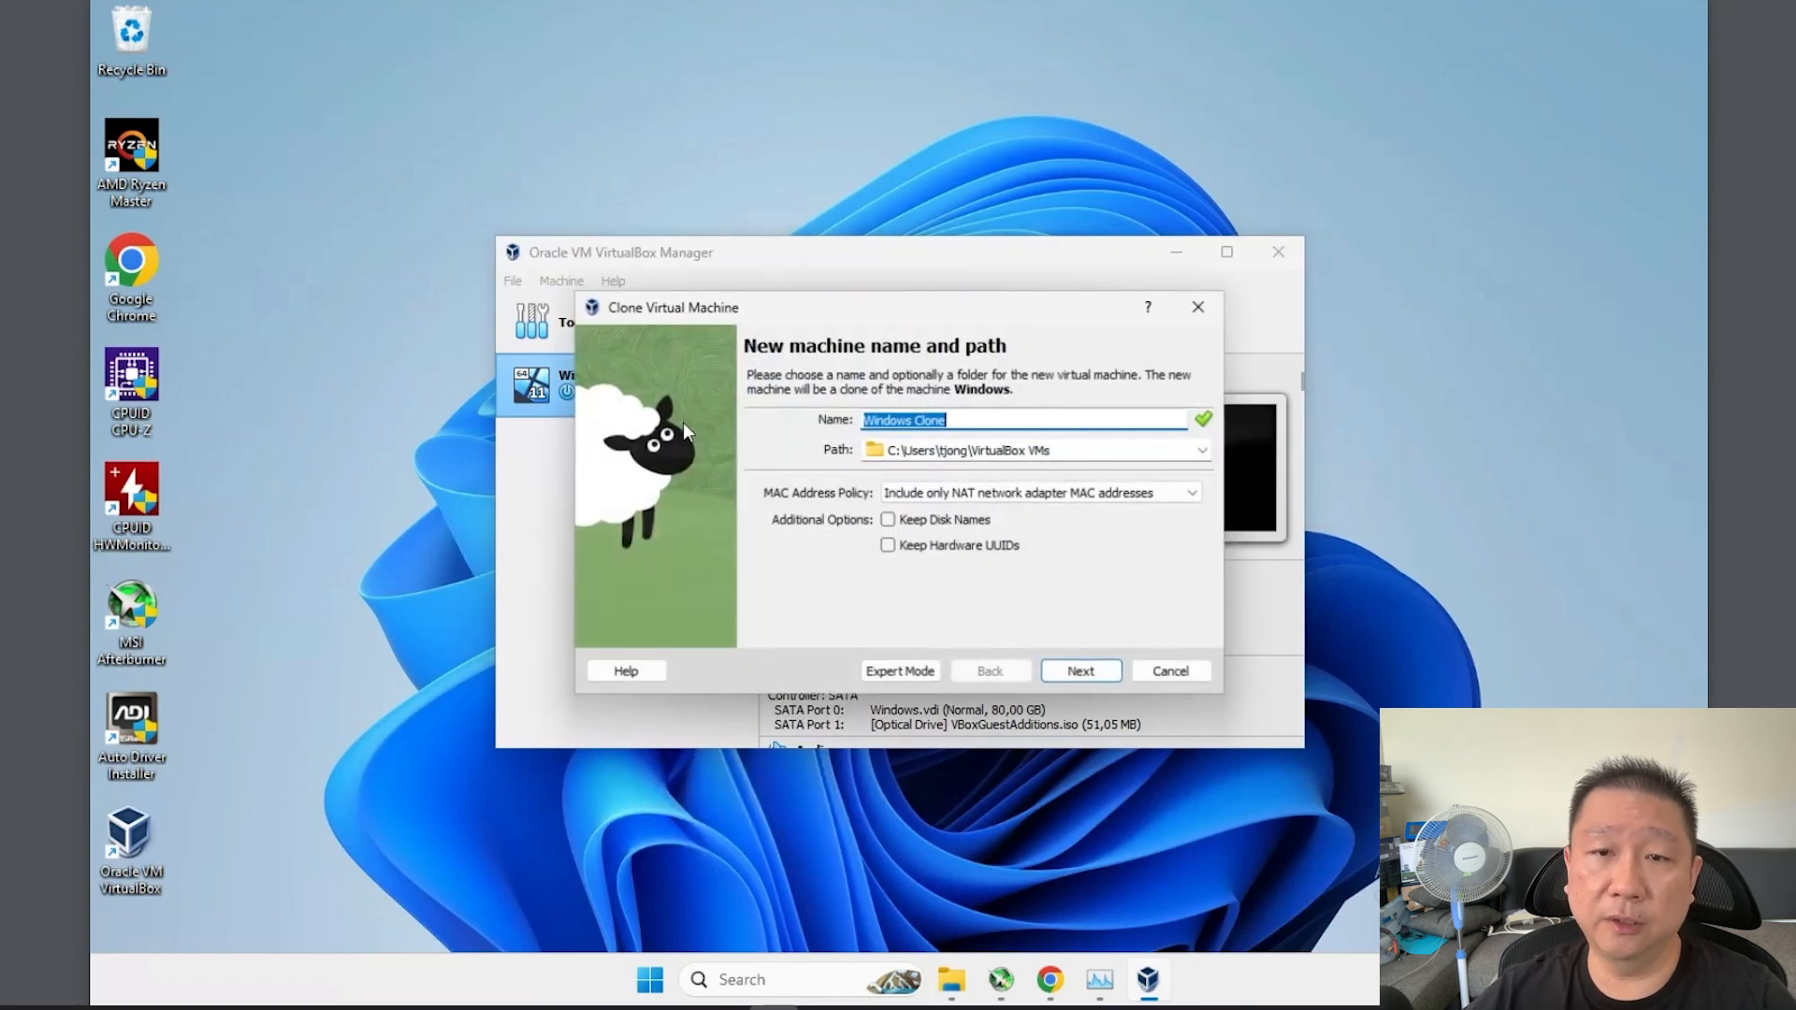
click(1042, 424)
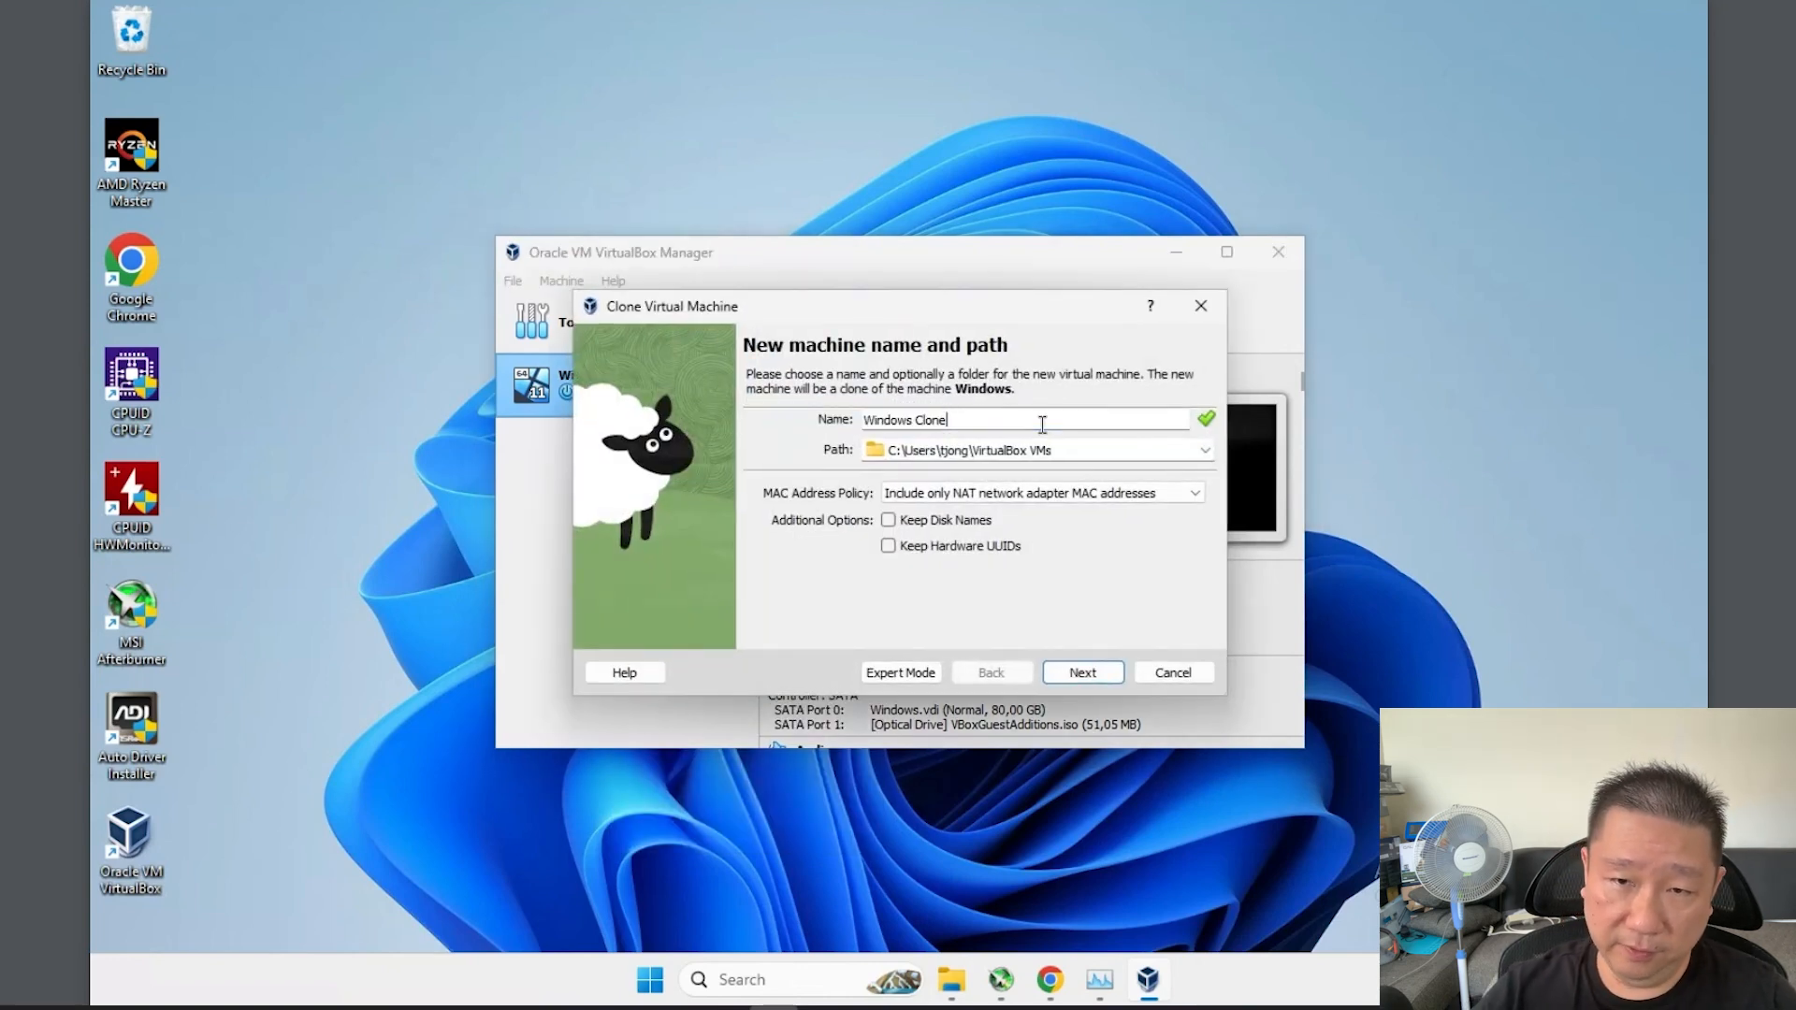
text(1)
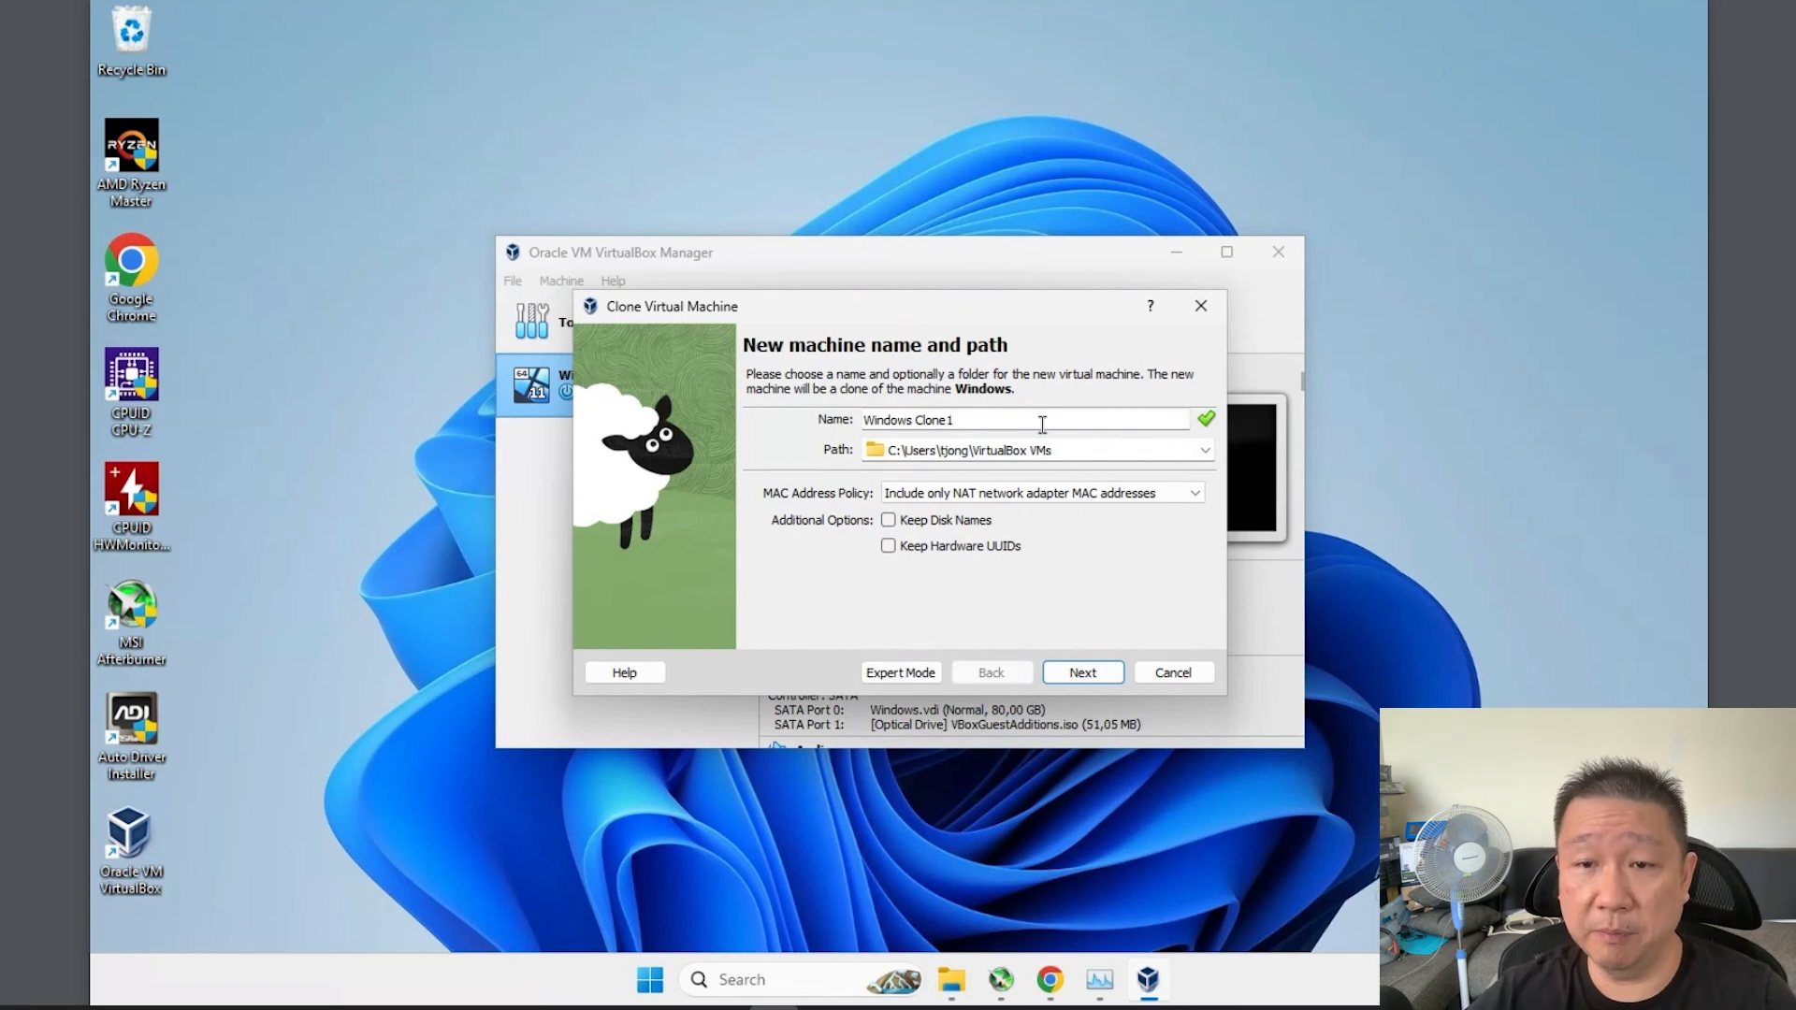
click(1059, 494)
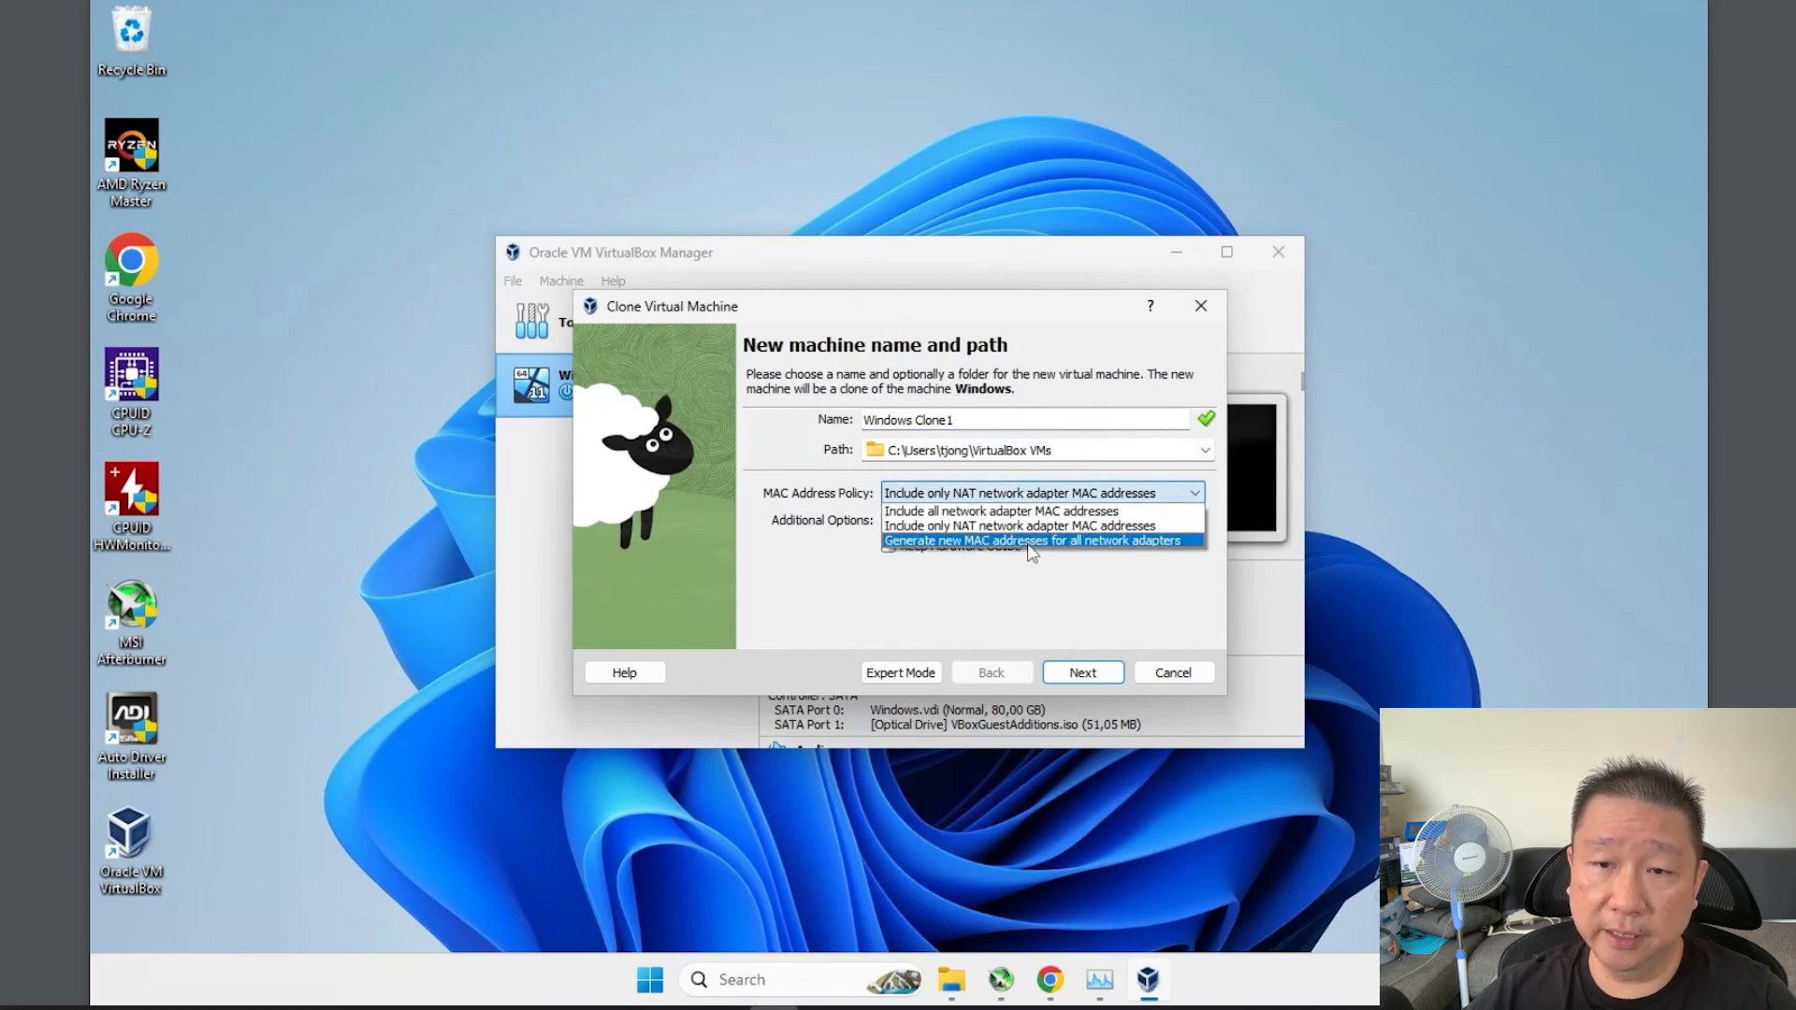
click(1031, 540)
click(1101, 676)
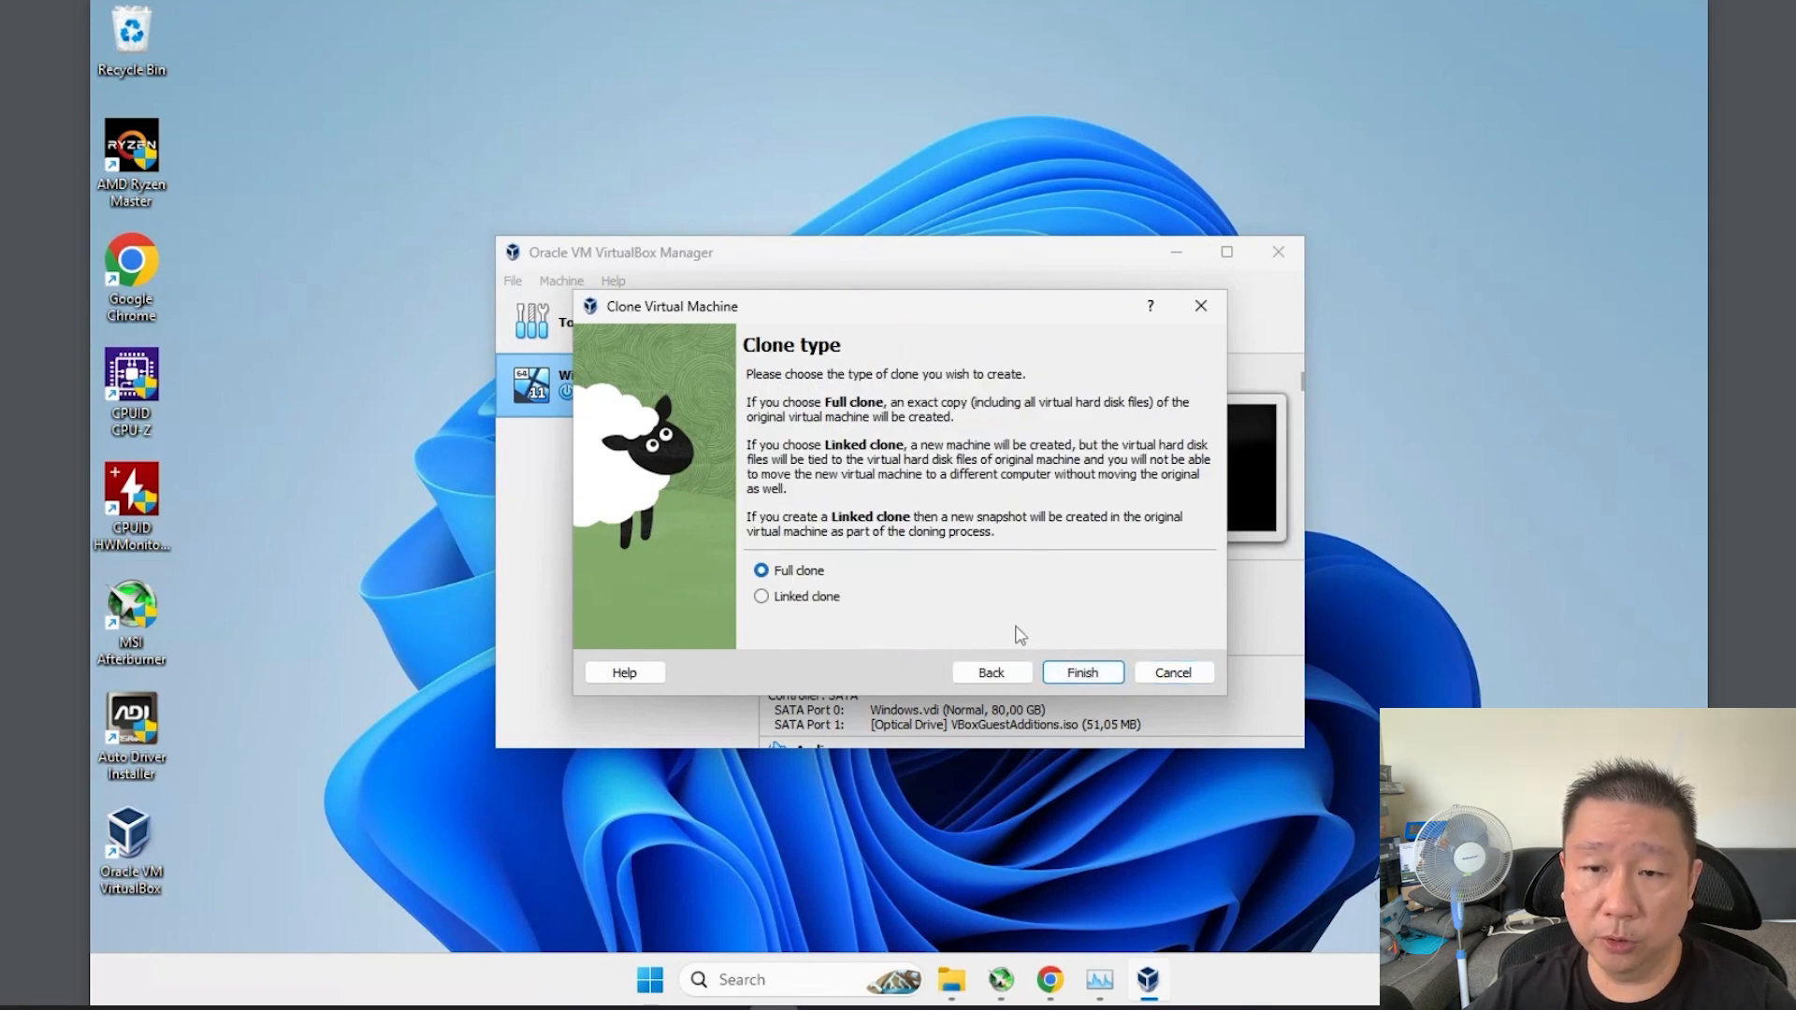
click(1080, 673)
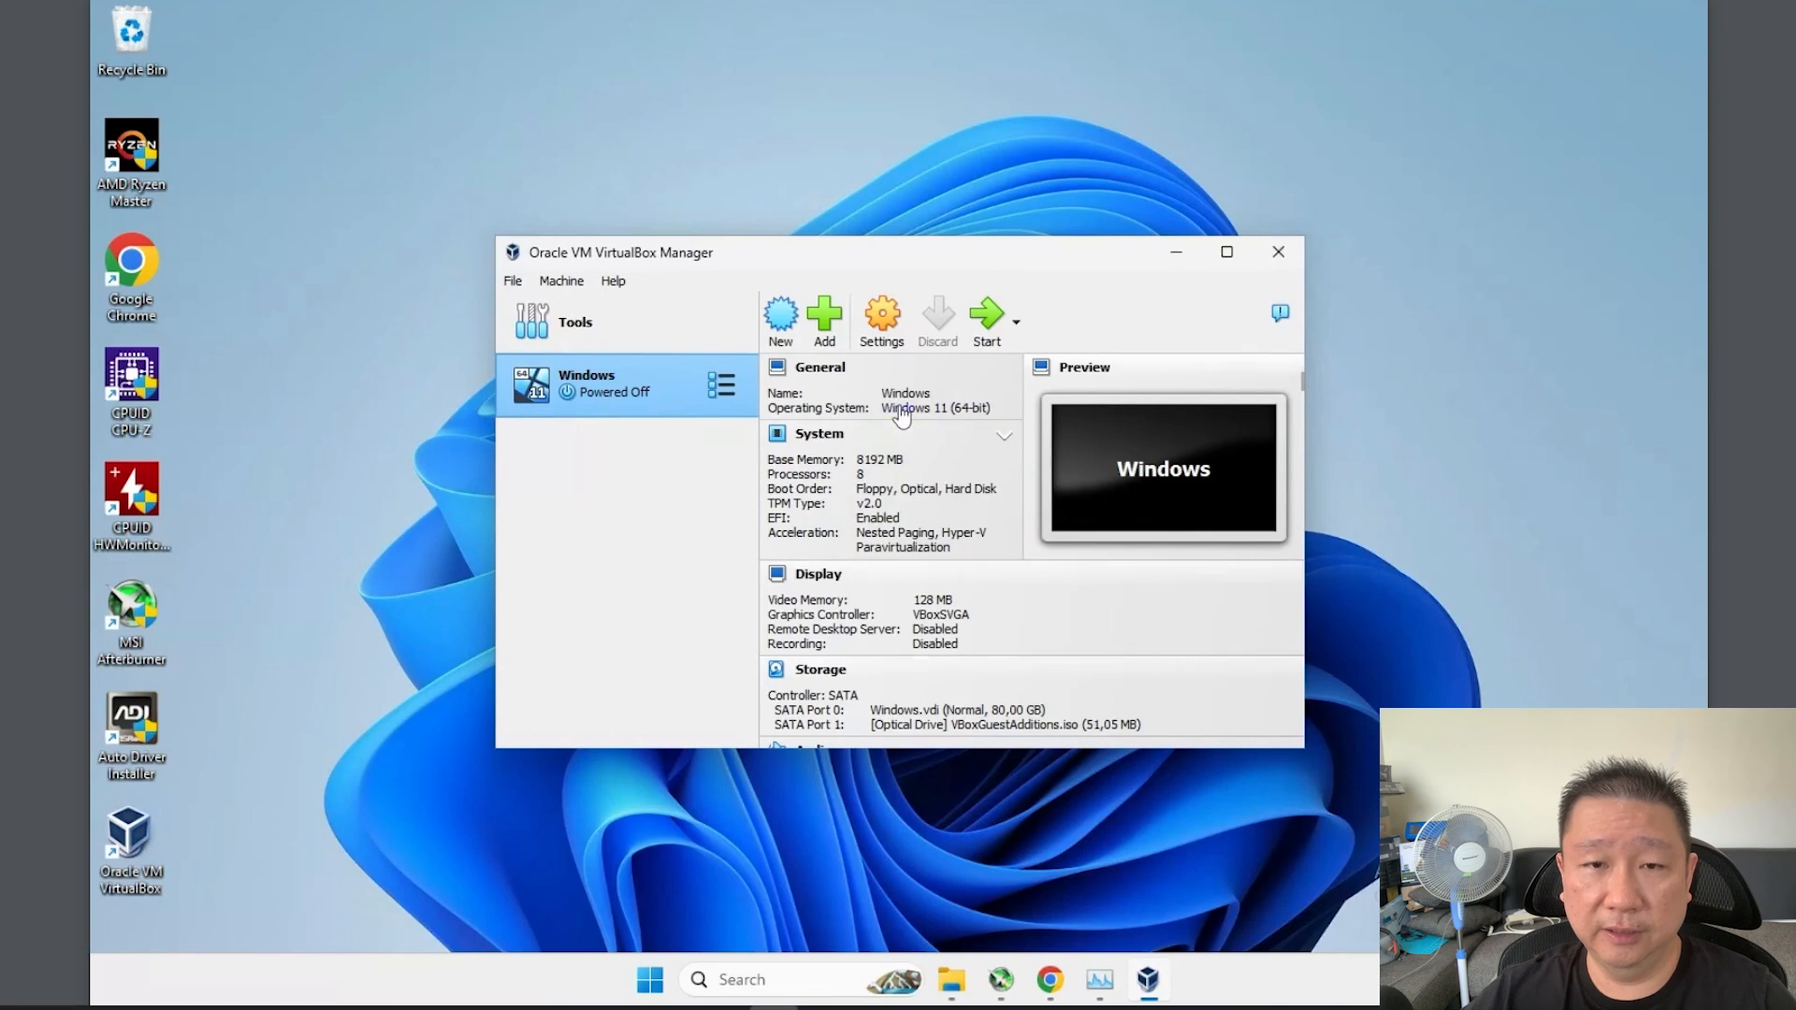
click(1280, 312)
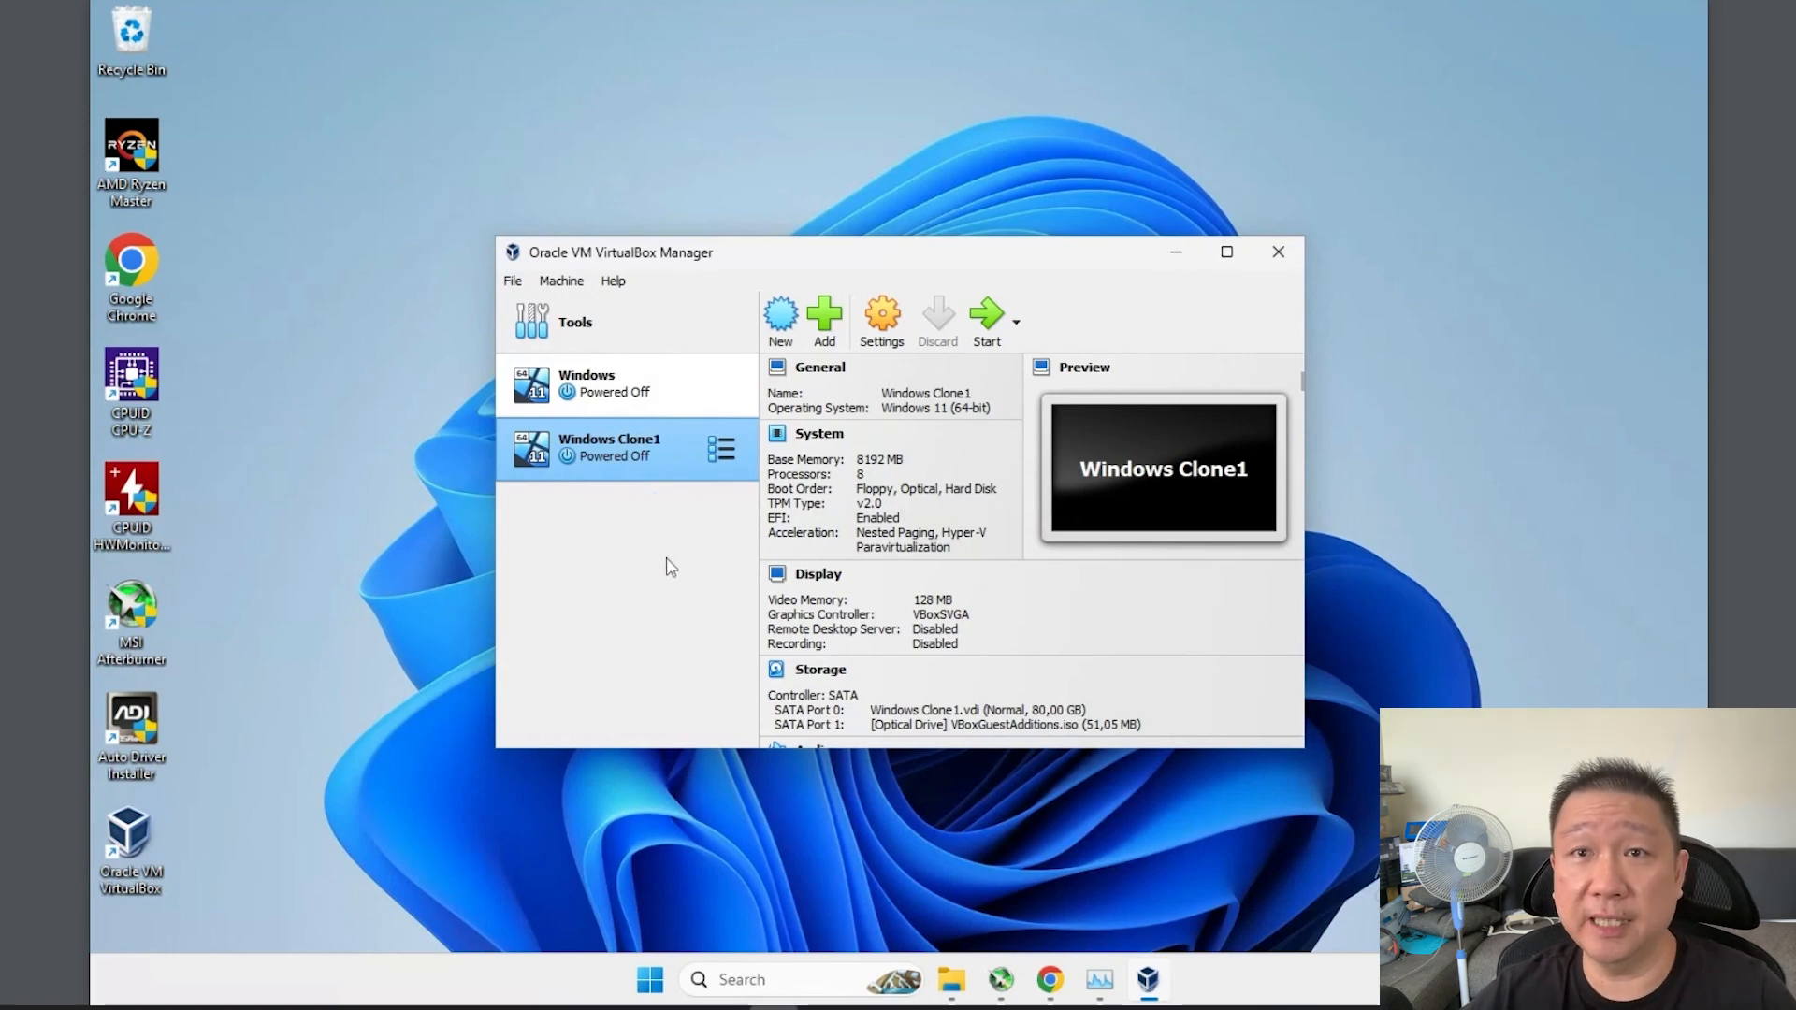
Open the original Windows virtual machine's settings and review its System options for base memory and processors.
click(652, 390)
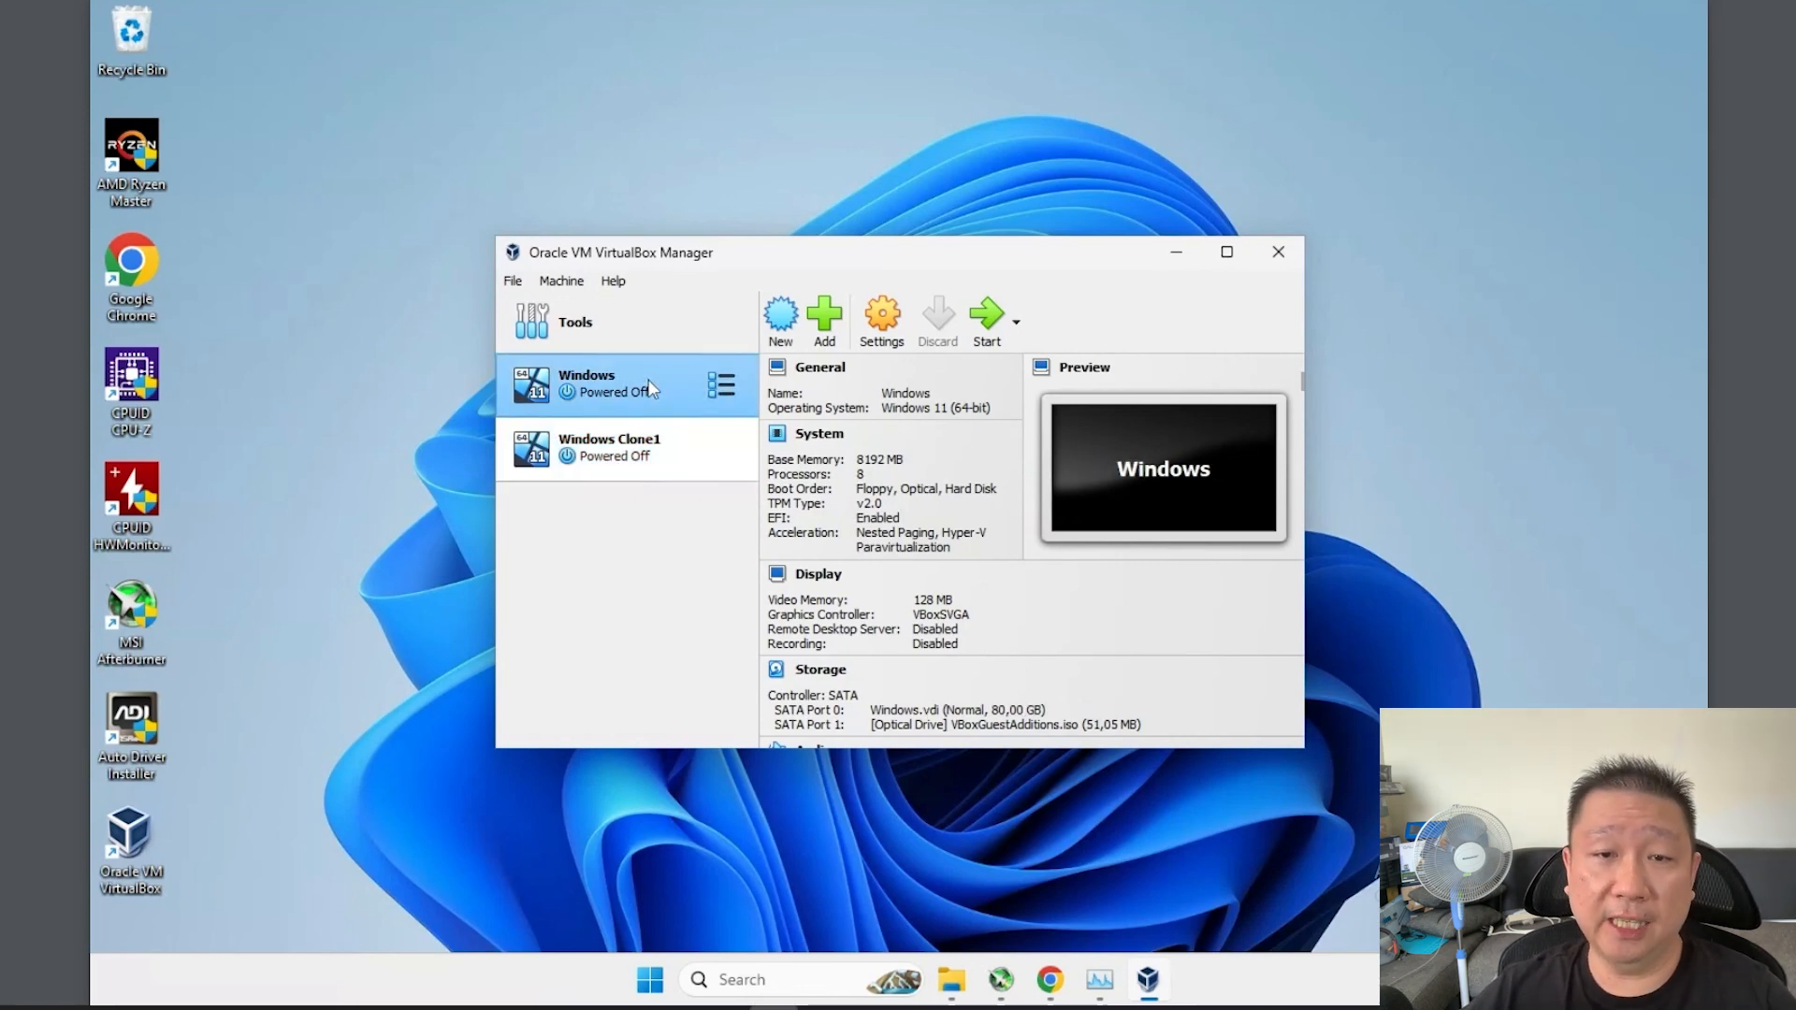
right_click(652, 391)
click(709, 391)
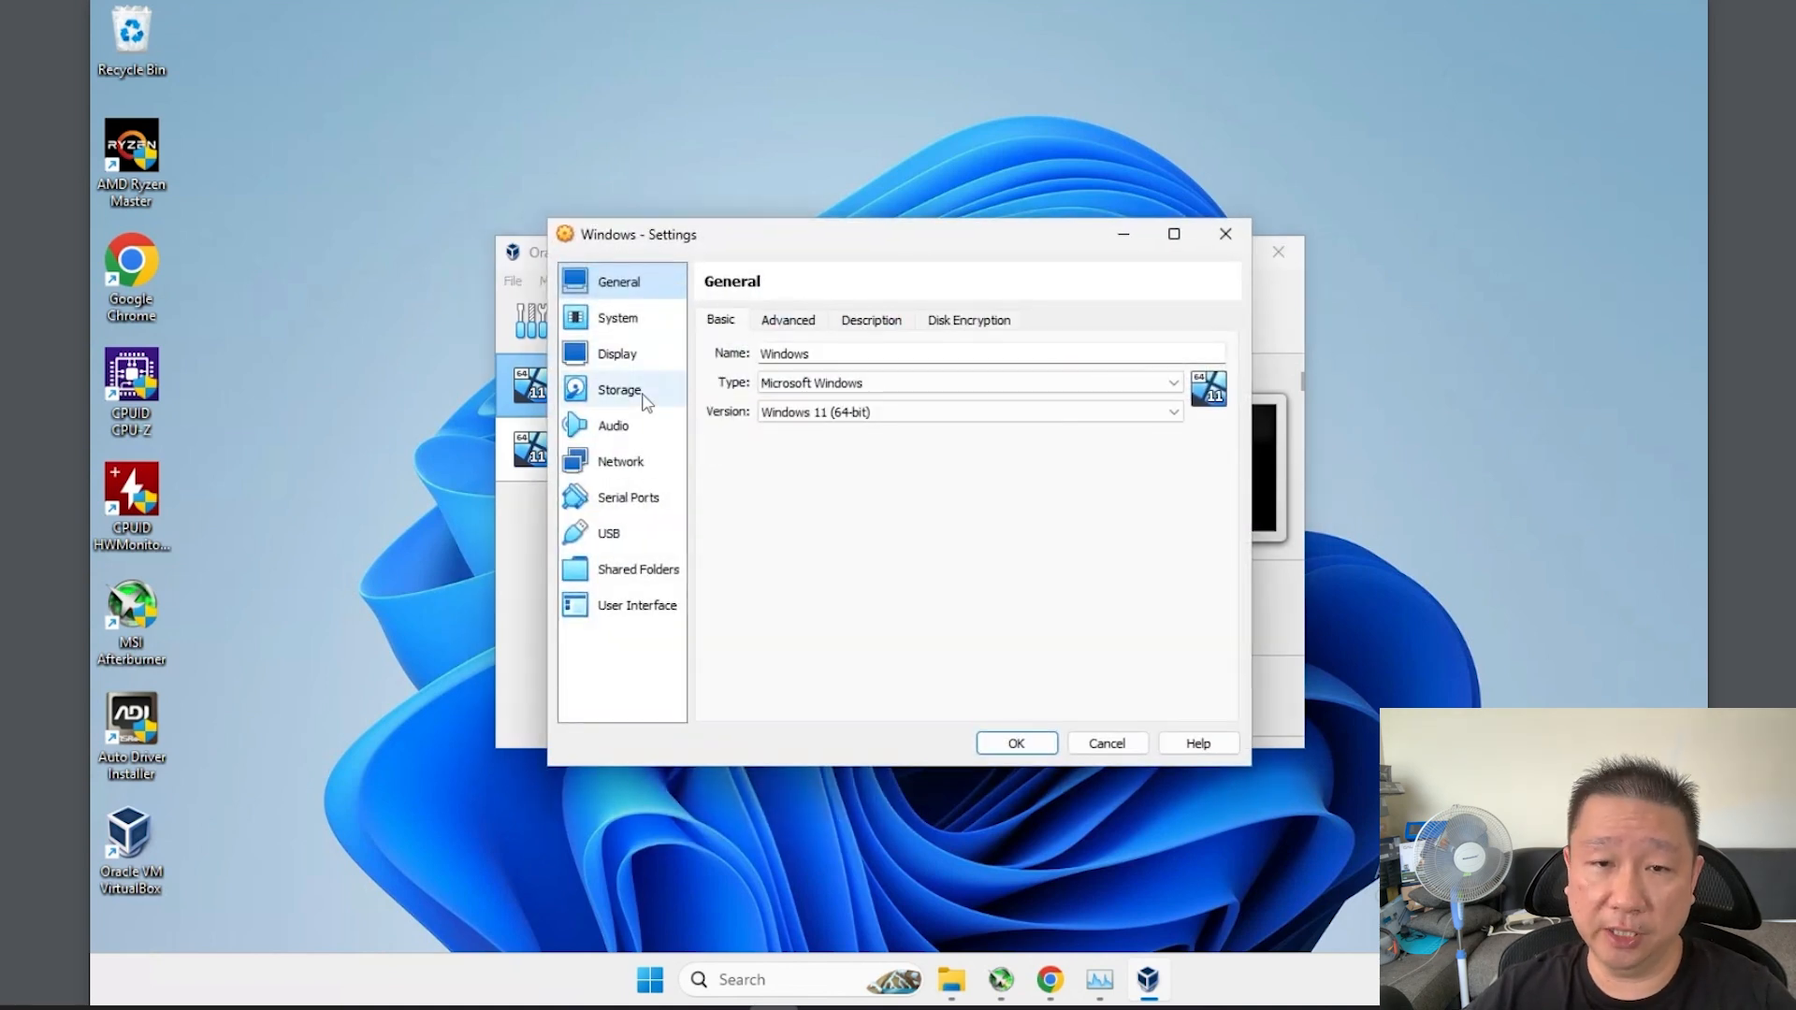
click(628, 326)
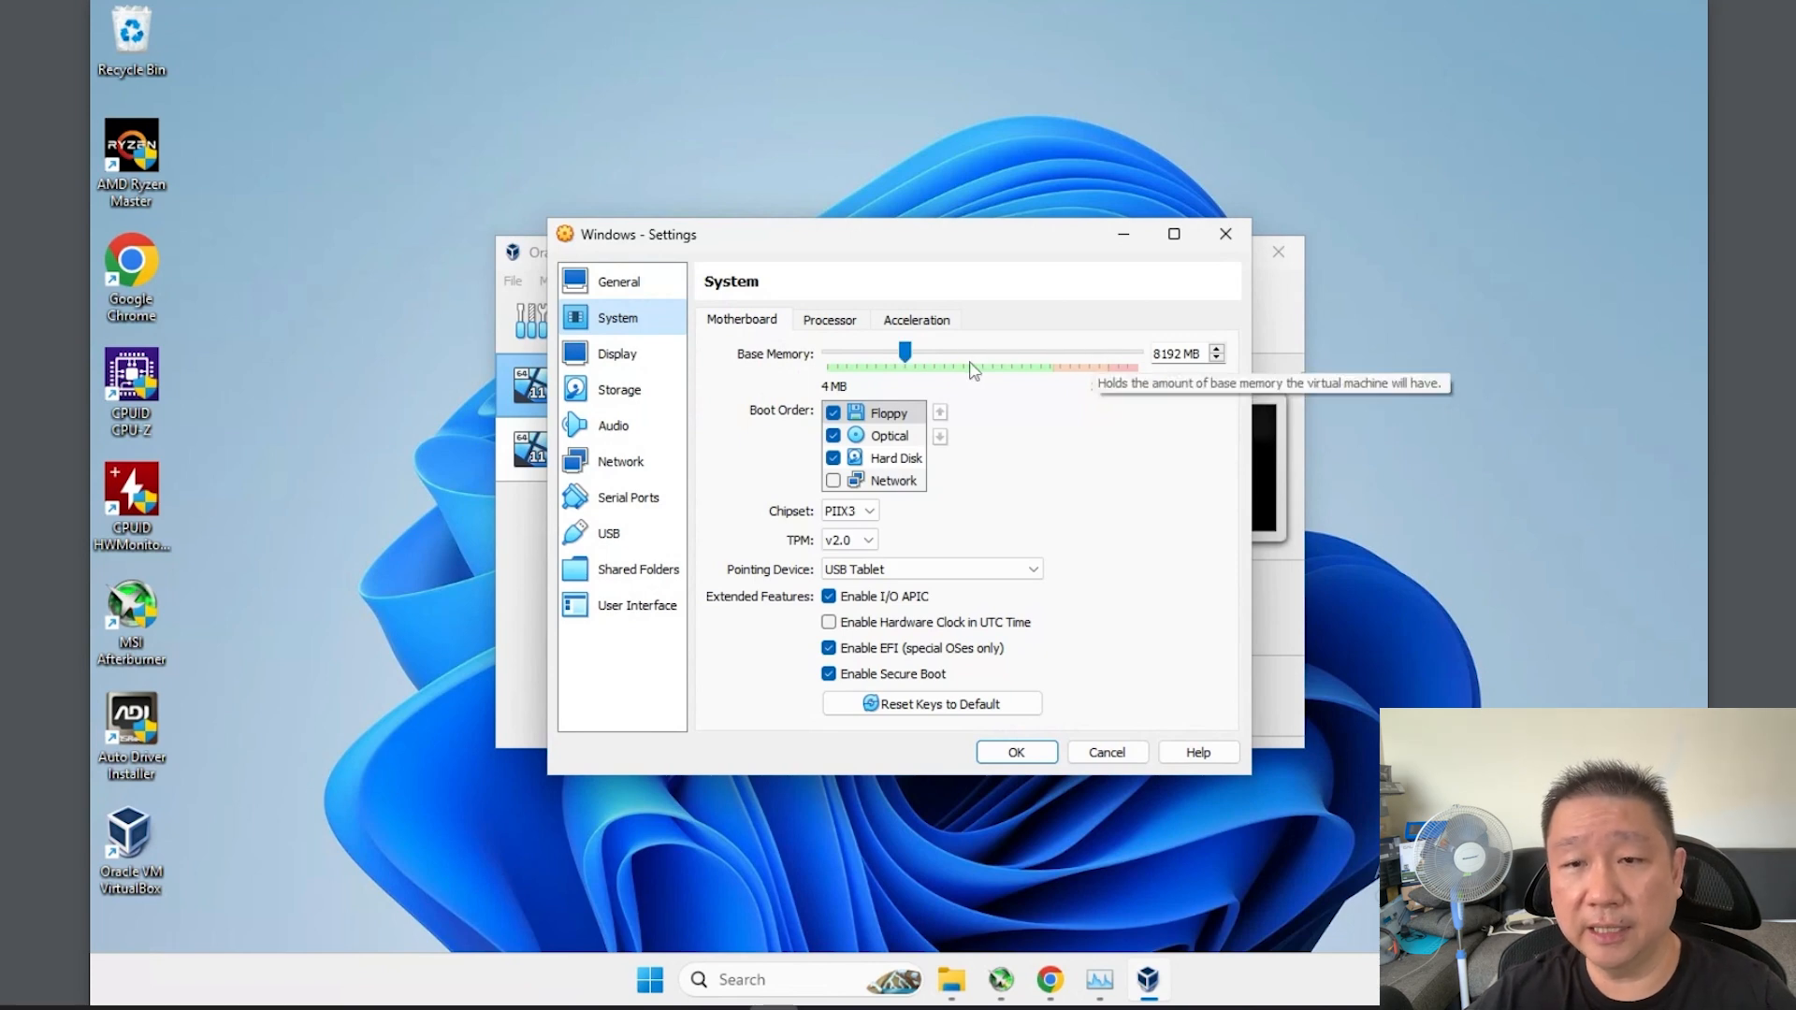
click(836, 320)
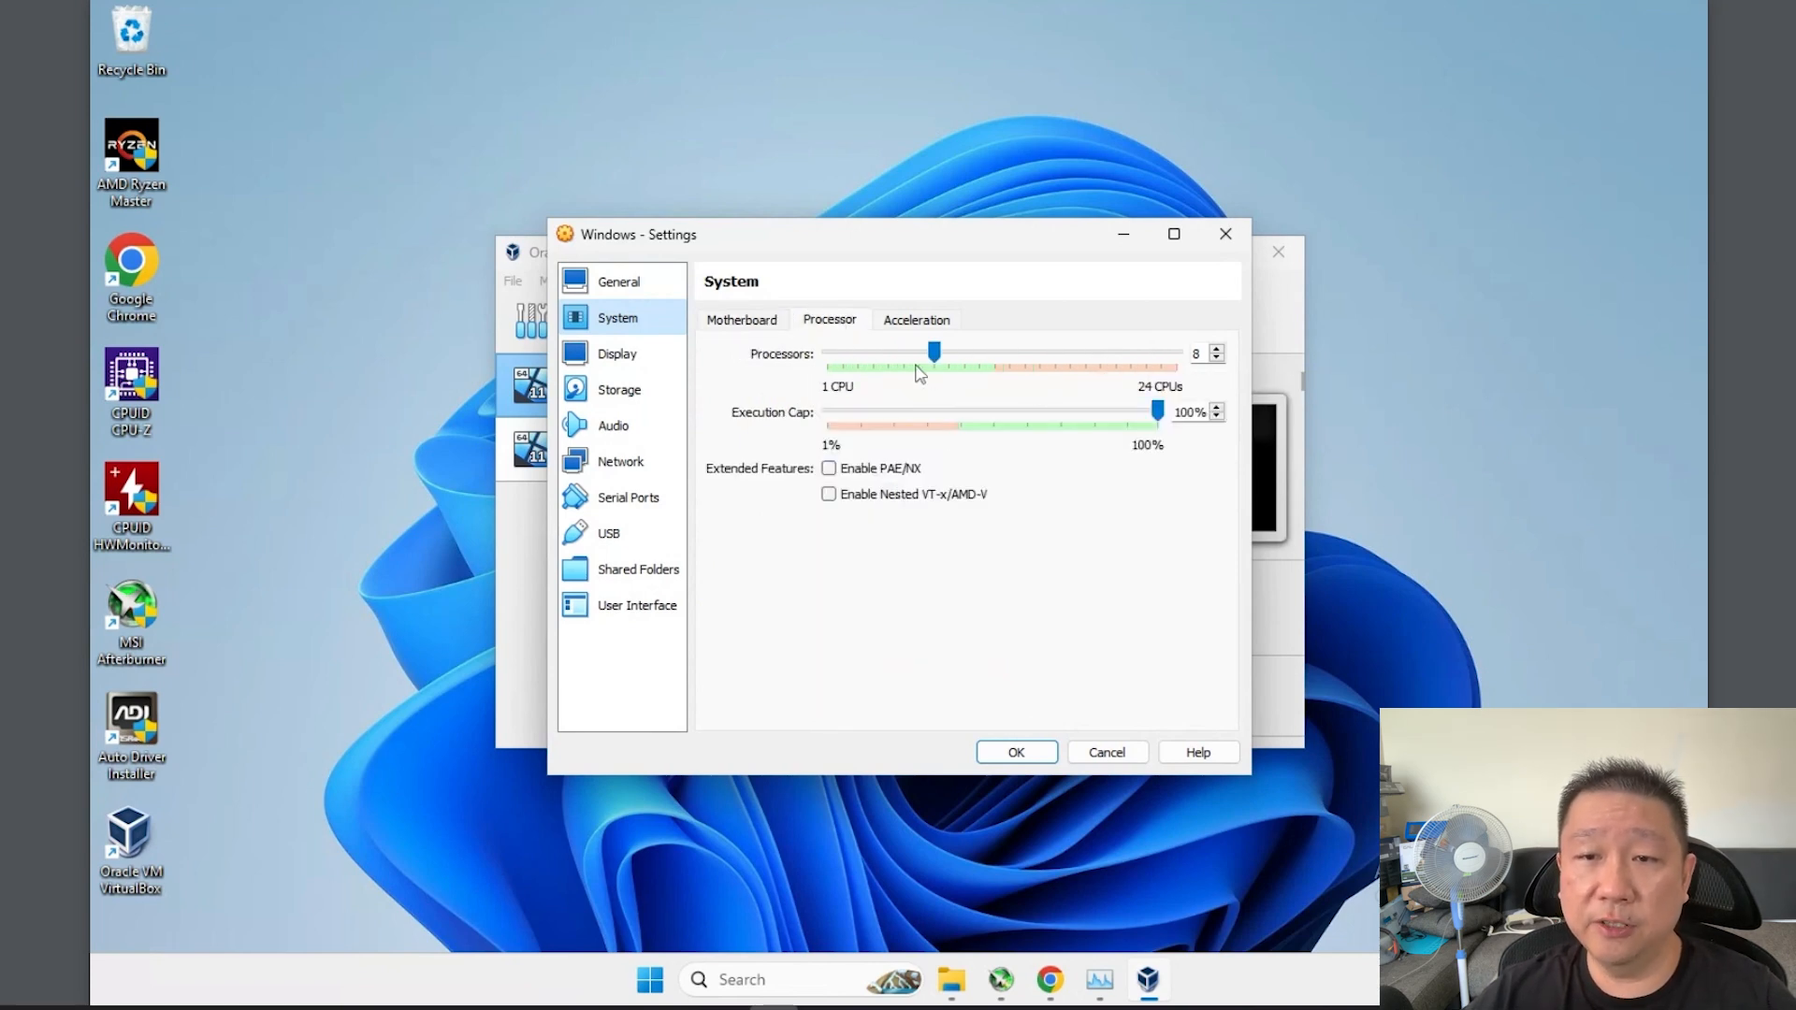